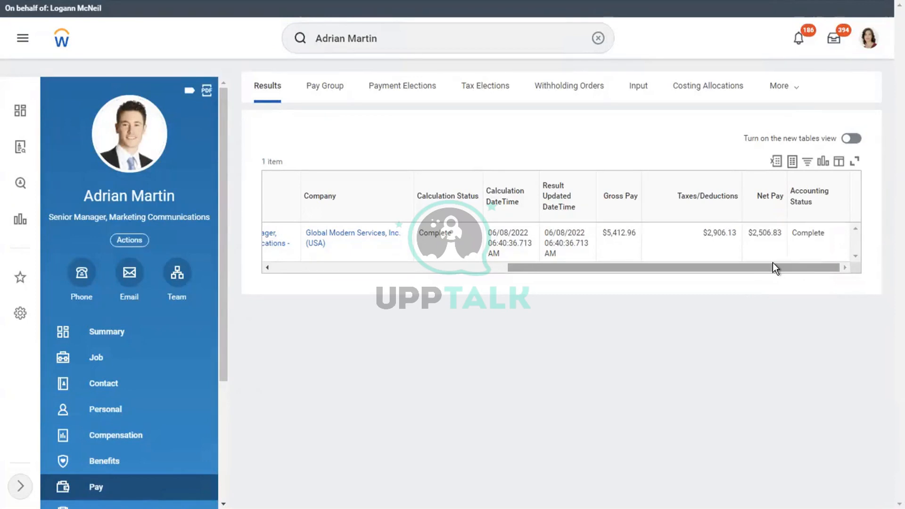
Open the Pay Calculation > Reversal form for the 01/15/2019 regular payroll result
{"action": "left_click_drag", "start_coordinate": [765, 262], "coordinate": [392, 284]}
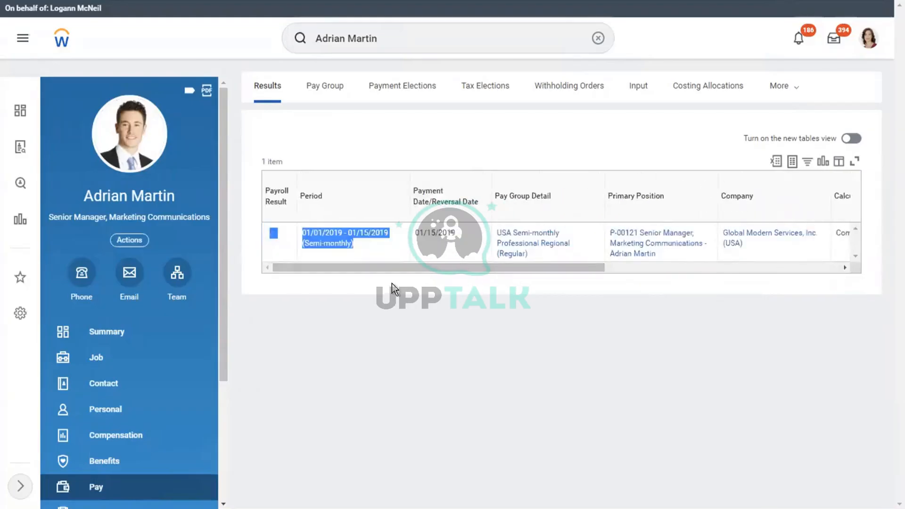
{"action": "left_click", "coordinate": [333, 287]}
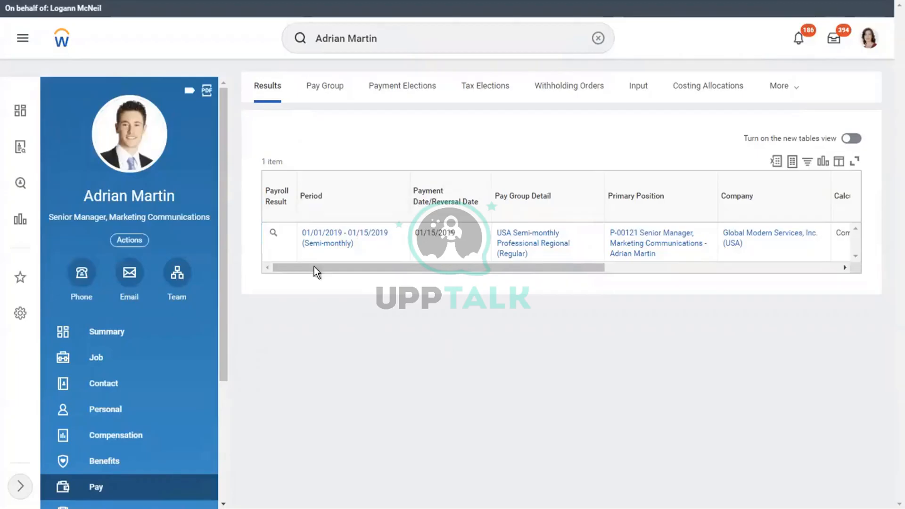
{"action": "mouse_move", "coordinate": [285, 238]}
{"action": "left_click", "coordinate": [285, 235]}
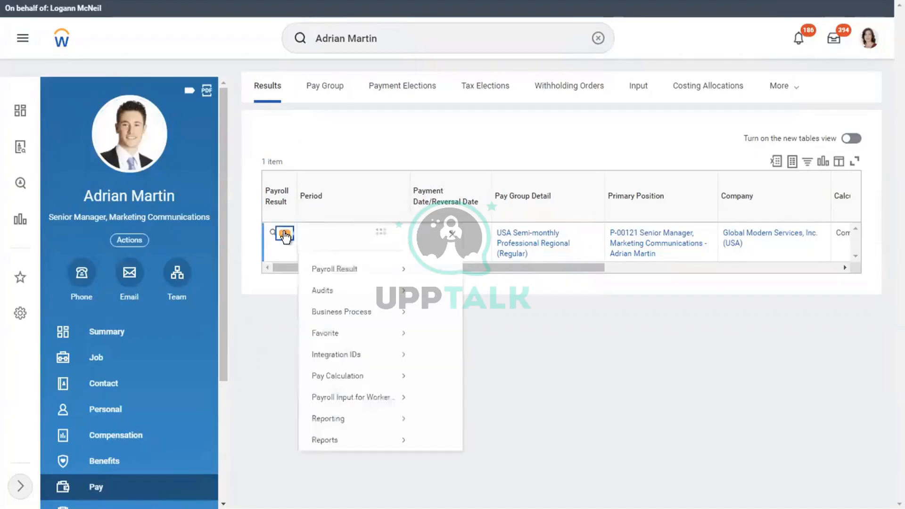
{"action": "left_click", "coordinate": [285, 234]}
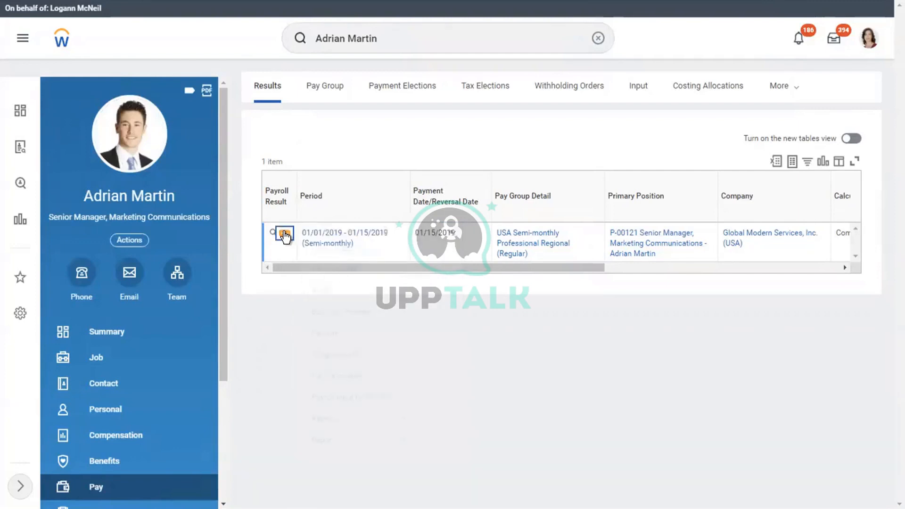
{"action": "left_click", "coordinate": [285, 235]}
{"action": "left_click", "coordinate": [285, 234]}
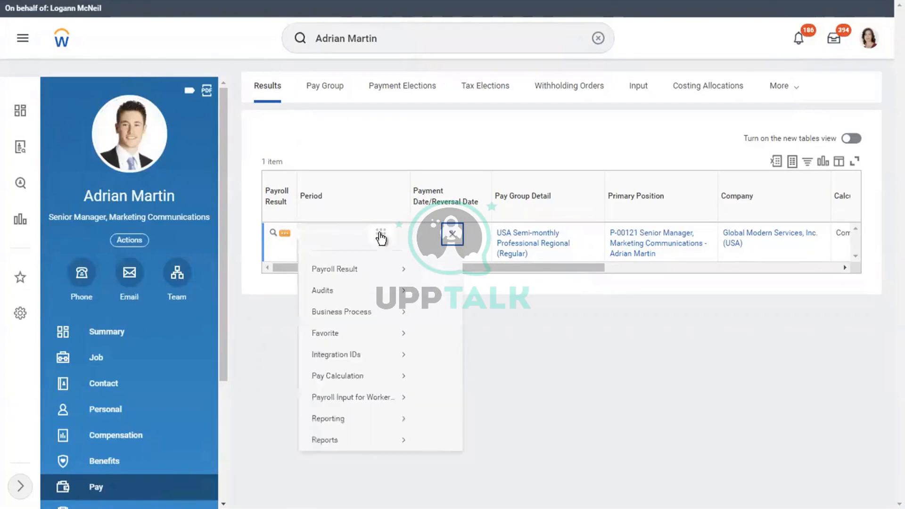
{"action": "mouse_move", "coordinate": [367, 282]}
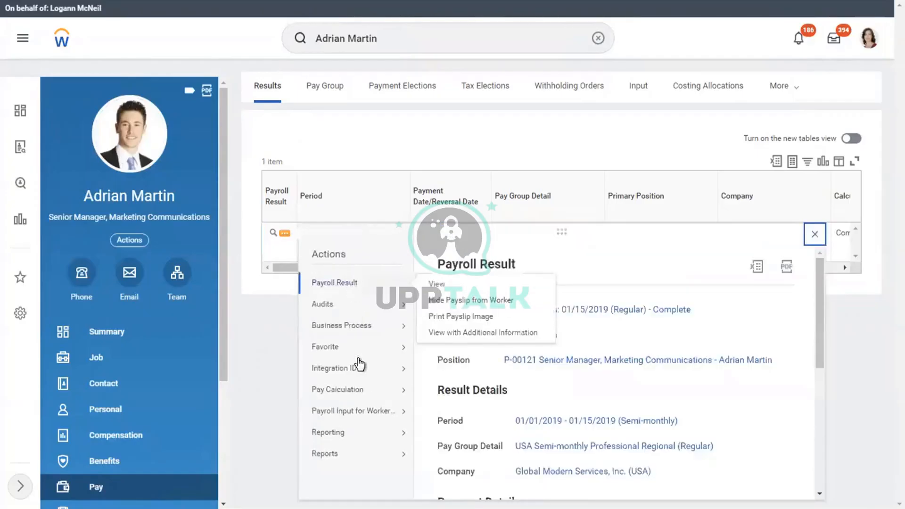
{"action": "mouse_move", "coordinate": [355, 397]}
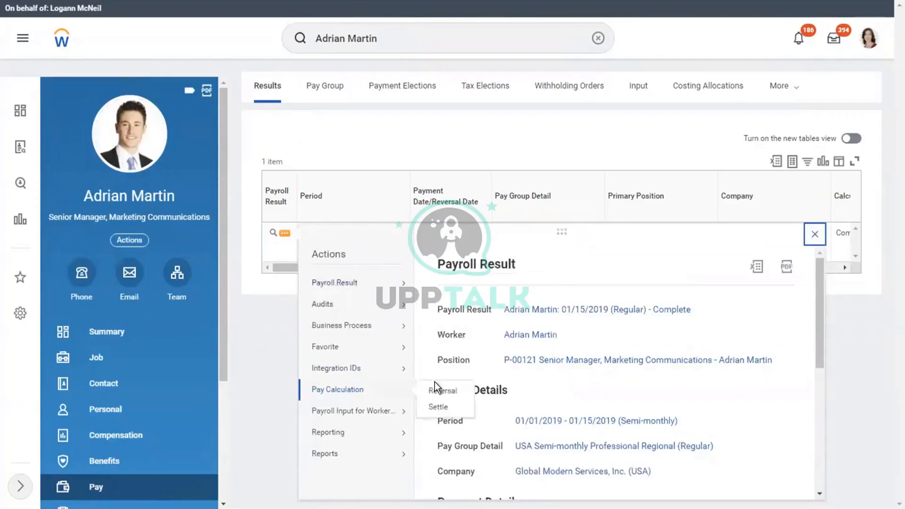
{"action": "left_click", "coordinate": [443, 390]}
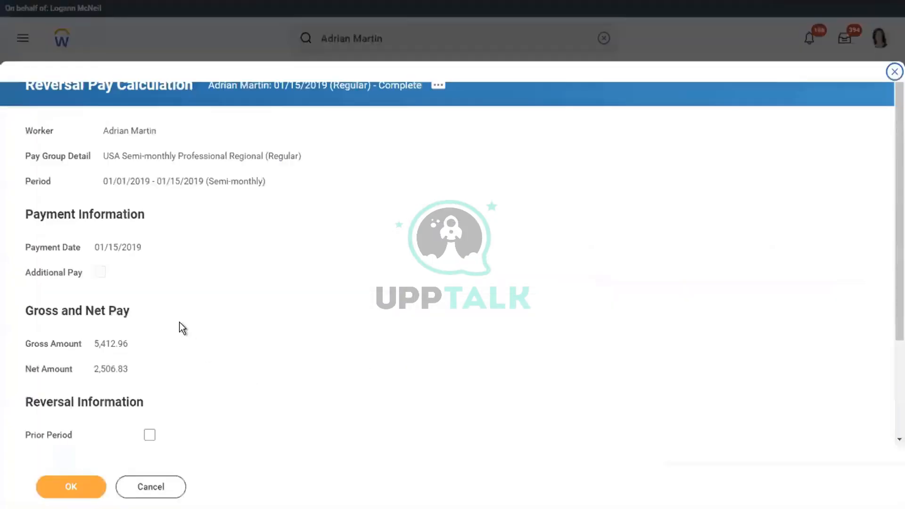
Select reporting period 01/16/2019 - 01/31/2019 (Semi-monthly) with the regular semi-monthly pay group
{"action": "scroll", "coordinate": [264, 305], "scroll_direction": "down", "scroll_amount": 3}
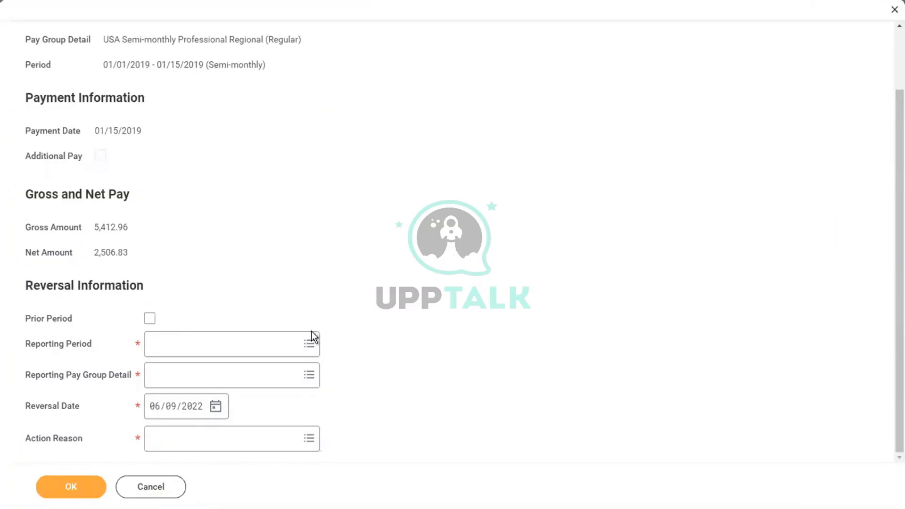
{"action": "left_click", "coordinate": [286, 345]}
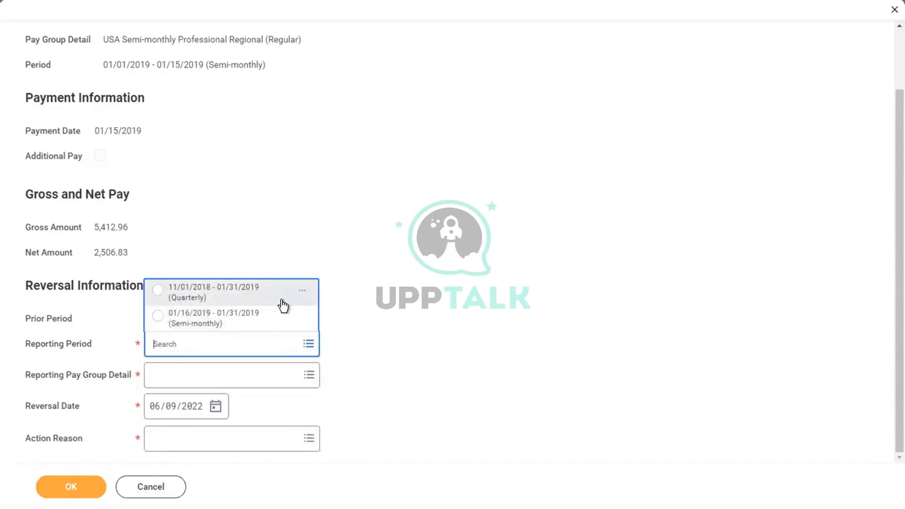
{"action": "left_click", "coordinate": [229, 316]}
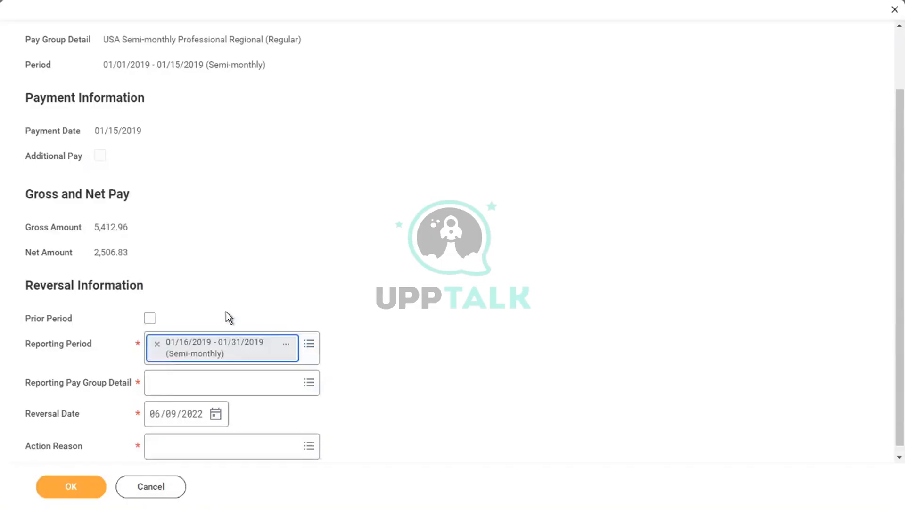
{"action": "left_click", "coordinate": [189, 376]}
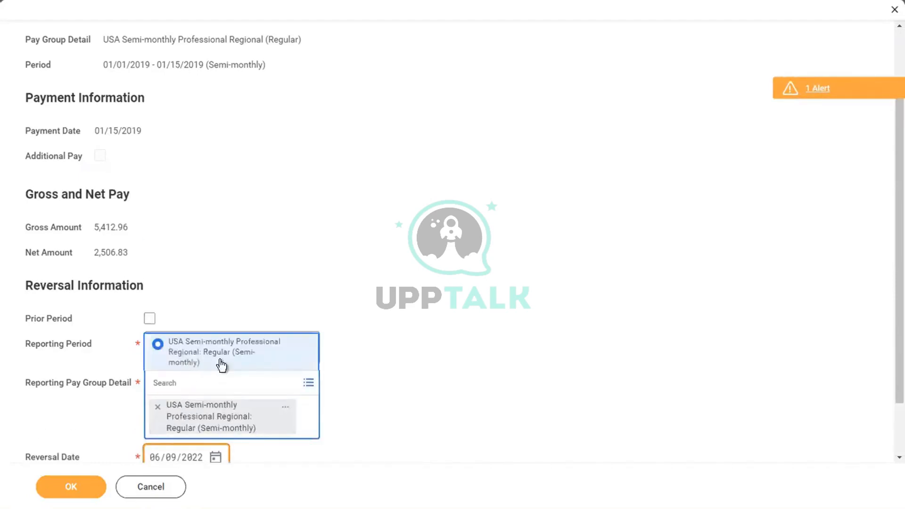
{"action": "left_click", "coordinate": [461, 304]}
{"action": "scroll", "coordinate": [461, 305], "scroll_direction": "down", "scroll_amount": 1}
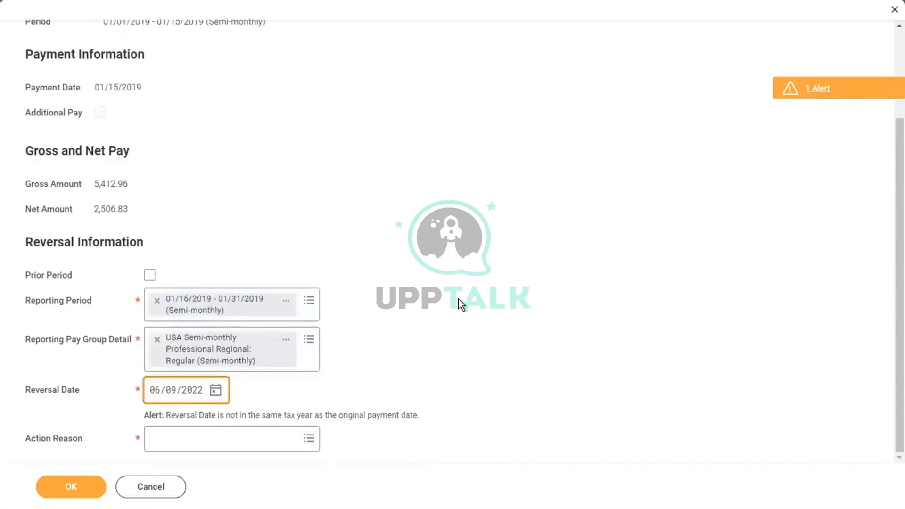
Enter reversal date 01/16/2019 and set the reversal action reason to Overpayment
{"action": "left_click", "coordinate": [154, 395]}
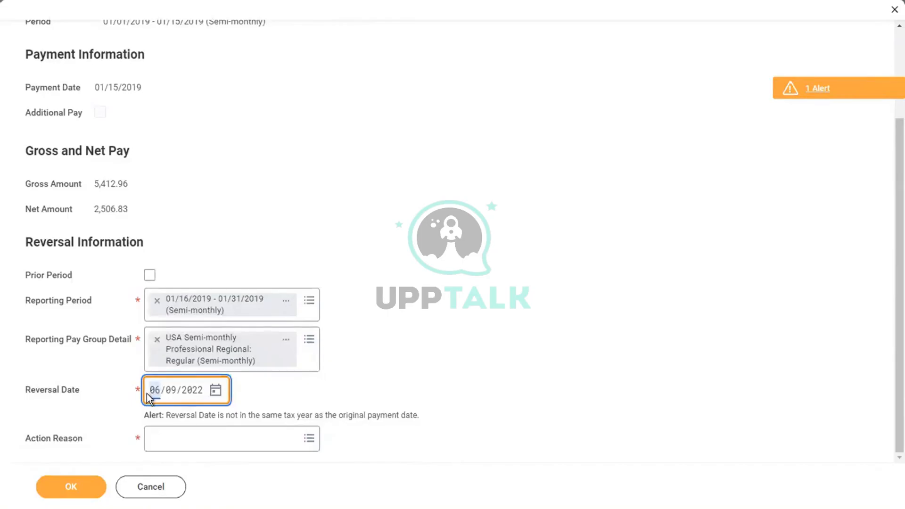
{"action": "type", "text": "01/16/2019"}
{"action": "left_click", "coordinate": [514, 334]}
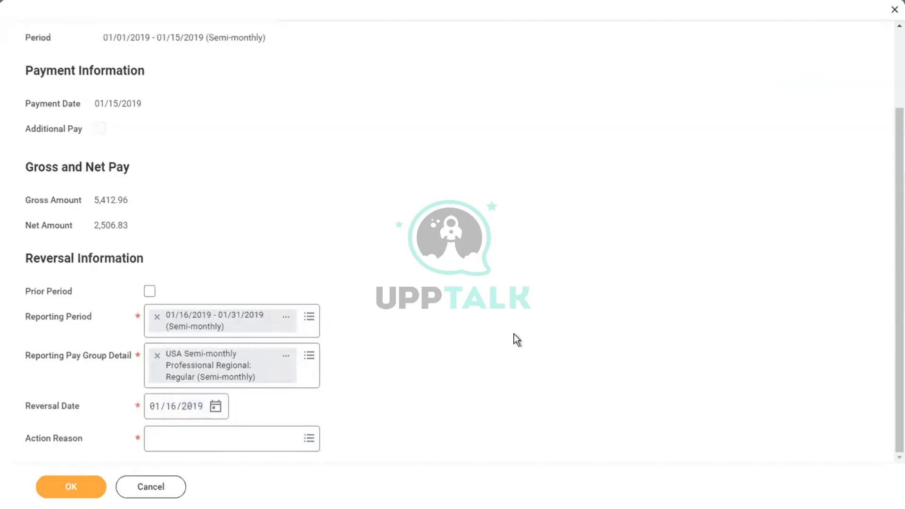
{"action": "left_click", "coordinate": [231, 439]}
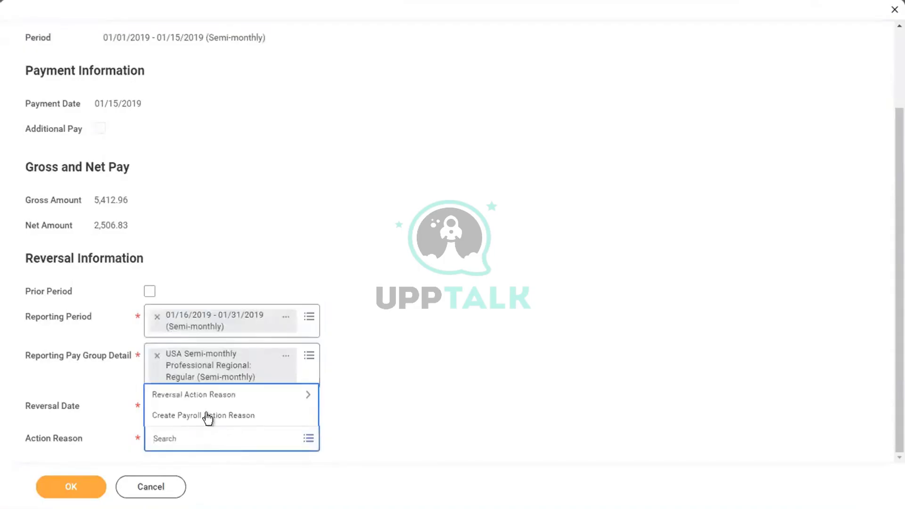
{"action": "left_click", "coordinate": [188, 395]}
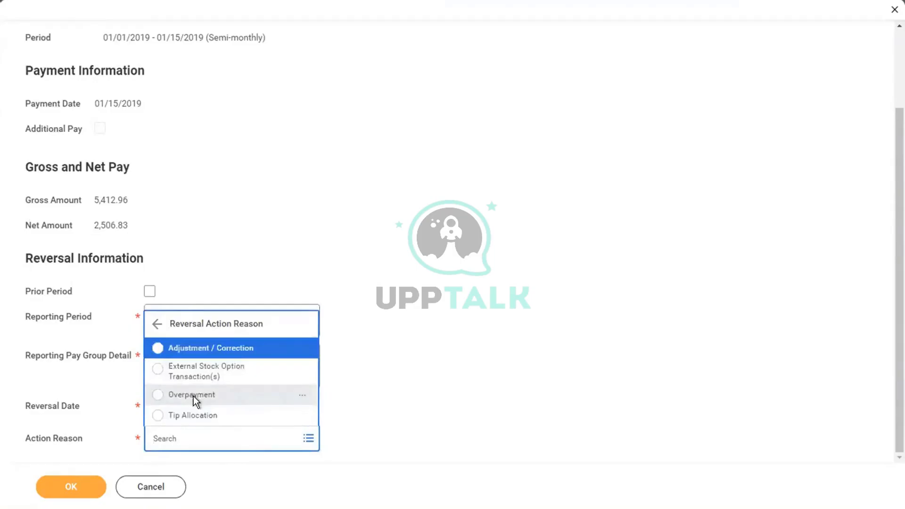
{"action": "left_click", "coordinate": [193, 396]}
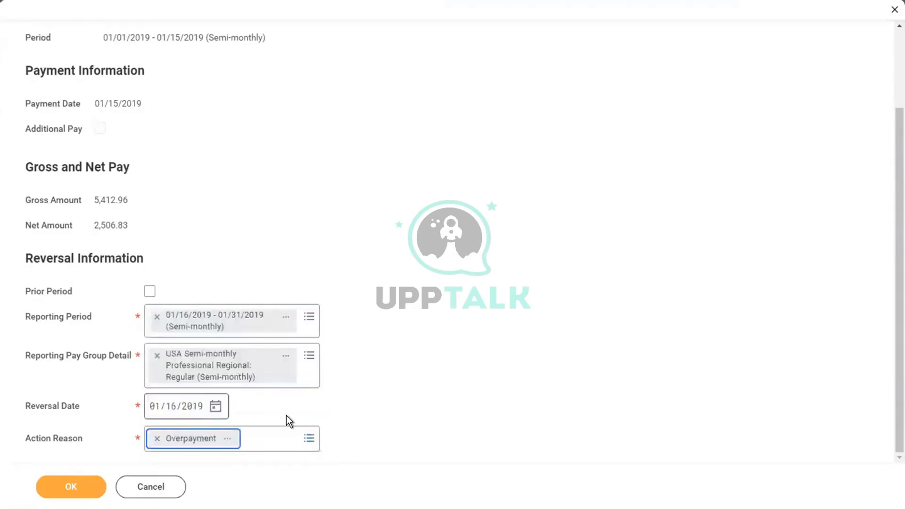
{"action": "left_click", "coordinate": [286, 442]}
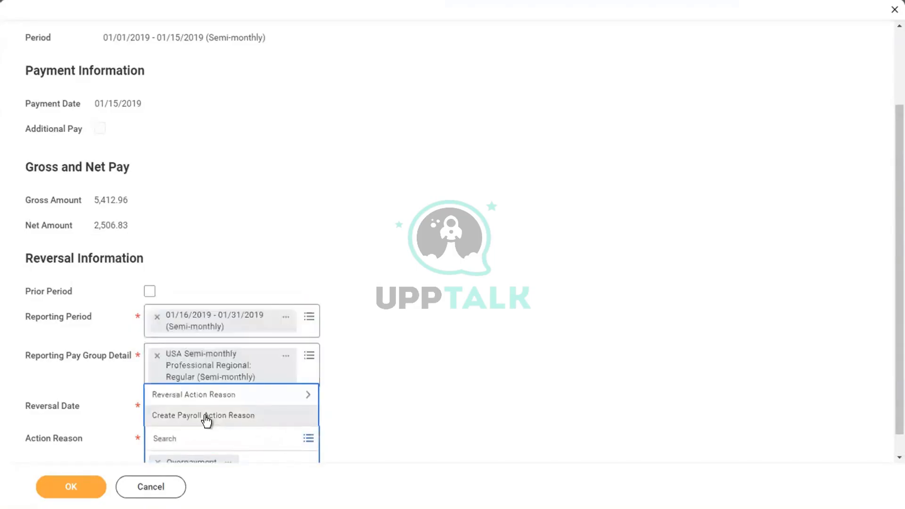
{"action": "left_click", "coordinate": [206, 415]}
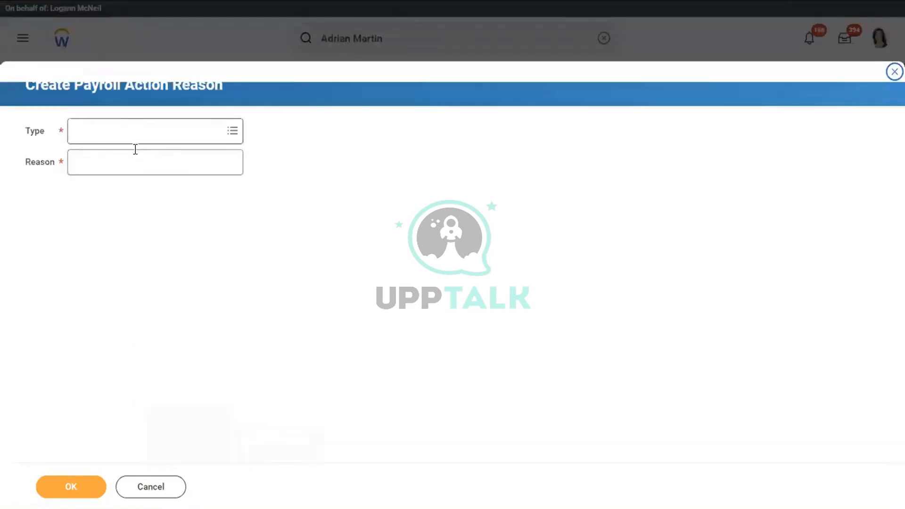
{"action": "left_click", "coordinate": [147, 487]}
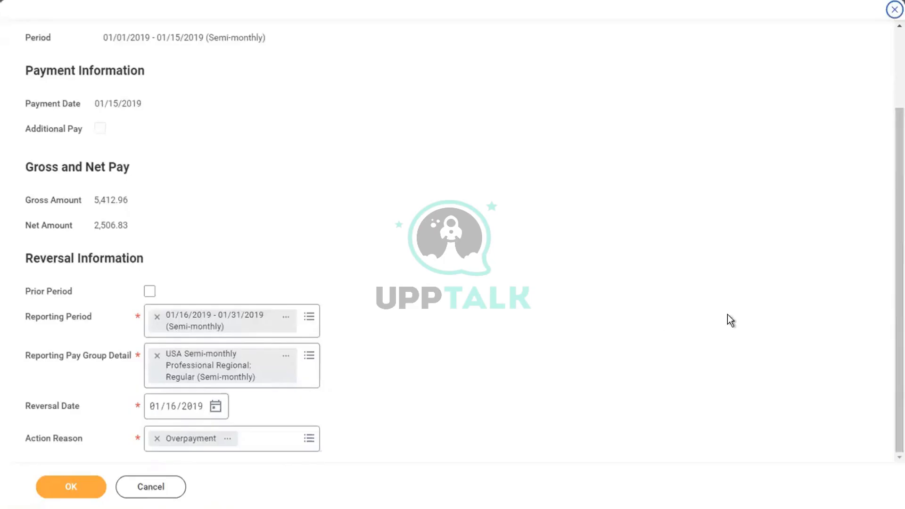
Submit the reversal and review the resulting in-progress Regular–Reversal payroll result
{"action": "left_click", "coordinate": [70, 487]}
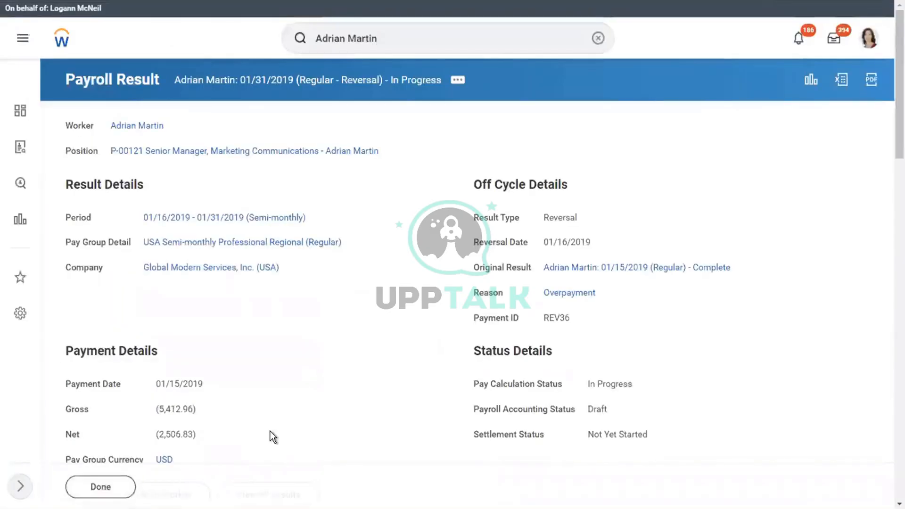
{"action": "scroll", "coordinate": [272, 437], "scroll_direction": "down", "scroll_amount": 4}
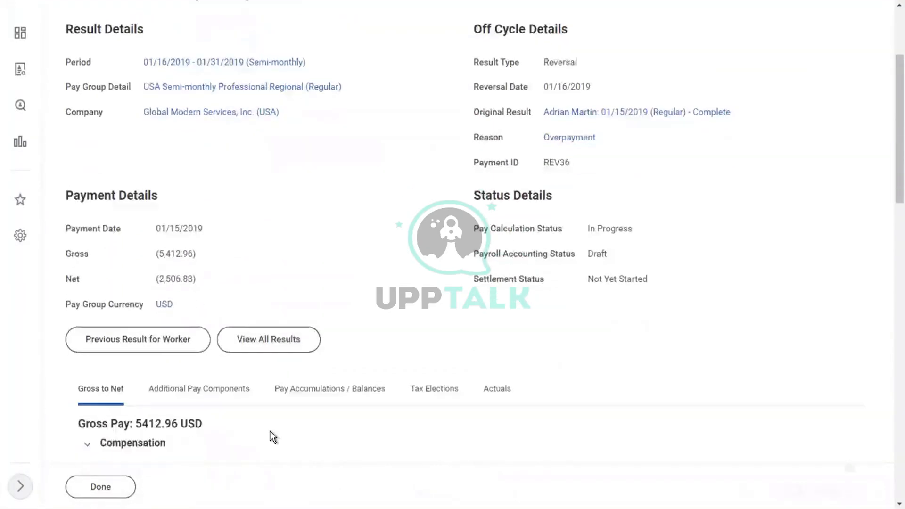
{"action": "scroll", "coordinate": [273, 437], "scroll_direction": "down", "scroll_amount": 4}
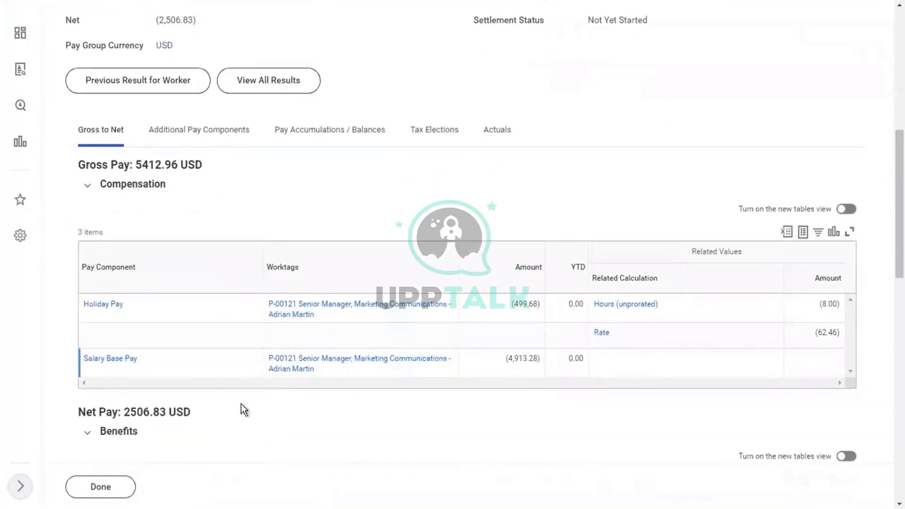
{"action": "scroll", "coordinate": [306, 199], "scroll_direction": "up", "scroll_amount": 7}
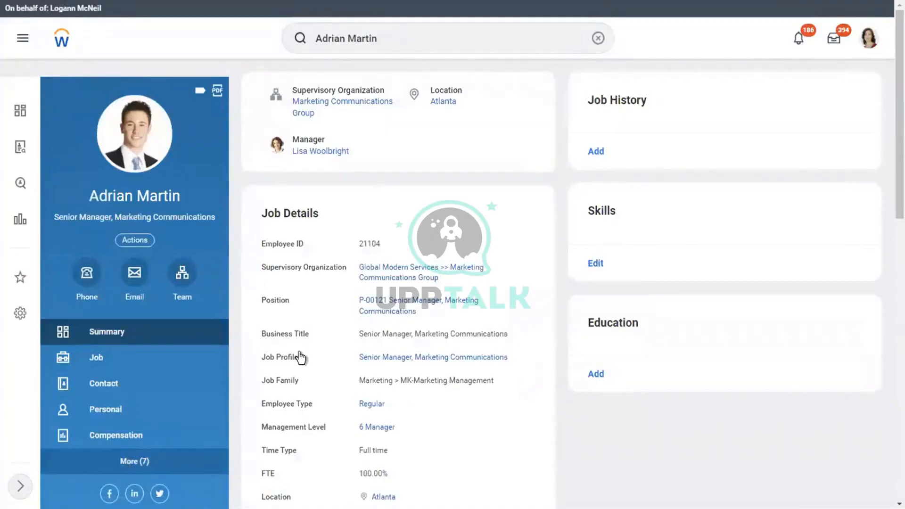
{"action": "scroll", "coordinate": [239, 296], "scroll_direction": "down", "scroll_amount": 1}
{"action": "scroll", "coordinate": [174, 404], "scroll_direction": "down", "scroll_amount": 3}
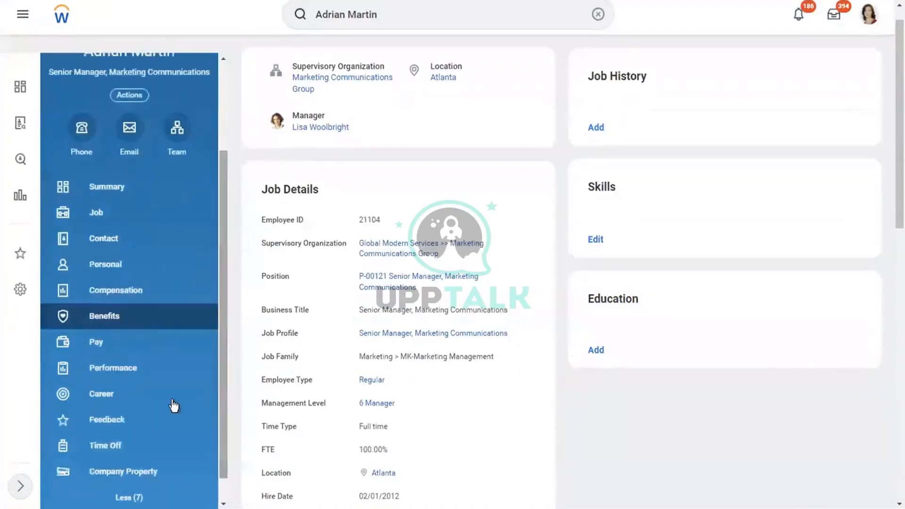
{"action": "left_click", "coordinate": [96, 352]}
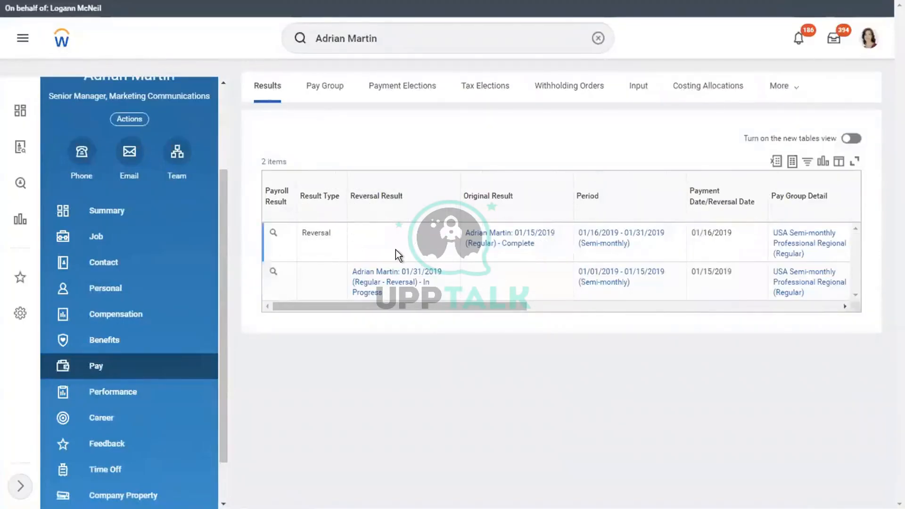
{"action": "left_click_drag", "start_coordinate": [513, 305], "coordinate": [757, 346]}
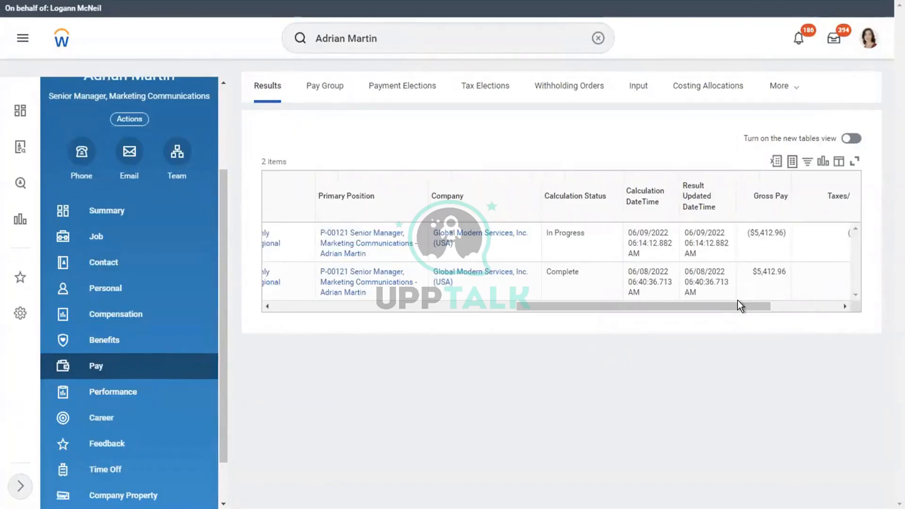
{"action": "left_click_drag", "start_coordinate": [685, 304], "coordinate": [269, 306]}
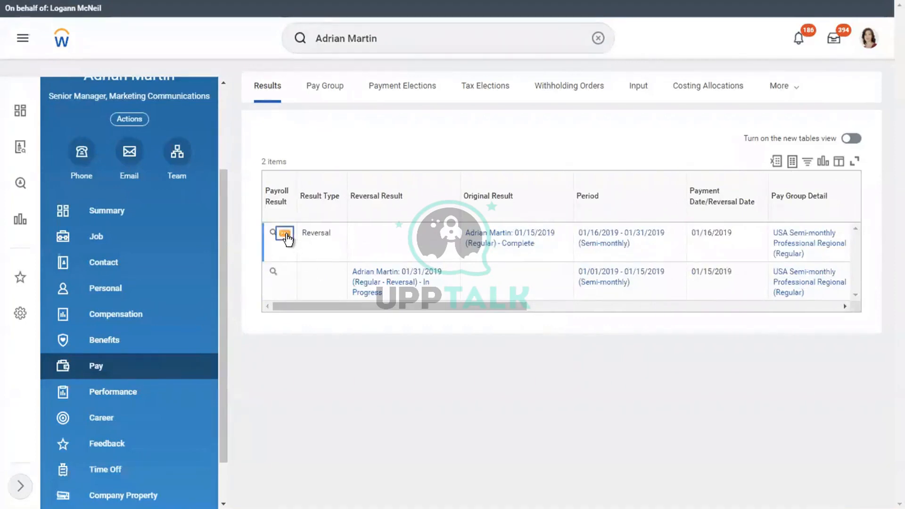
{"action": "left_click", "coordinate": [286, 234]}
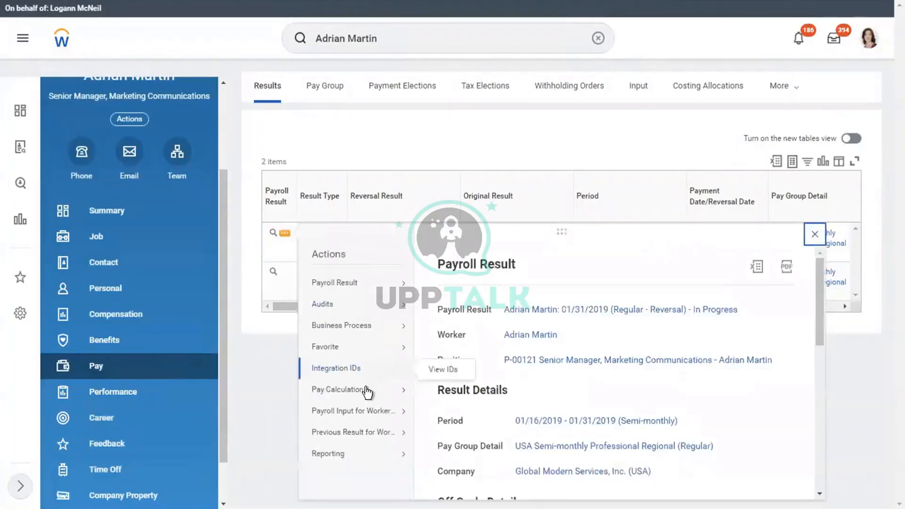
{"action": "mouse_move", "coordinate": [366, 391]}
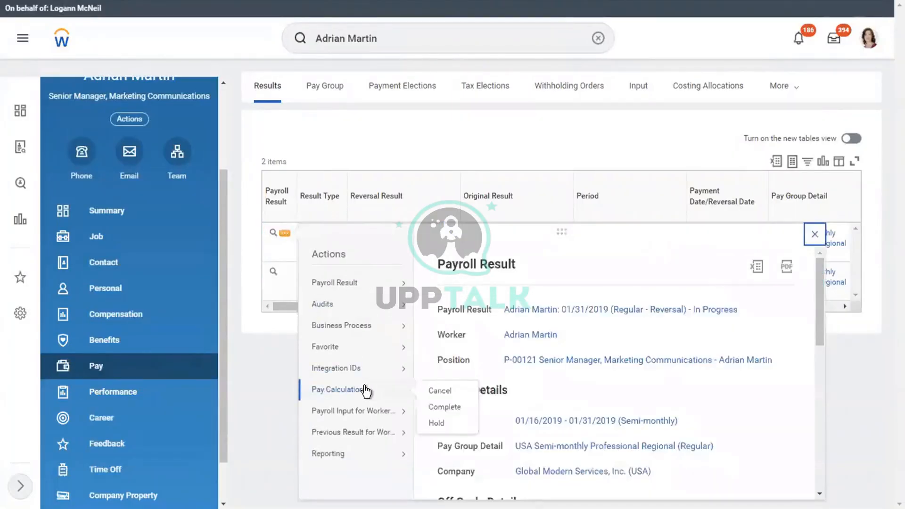
{"action": "left_click_drag", "start_coordinate": [408, 310], "coordinate": [756, 310]}
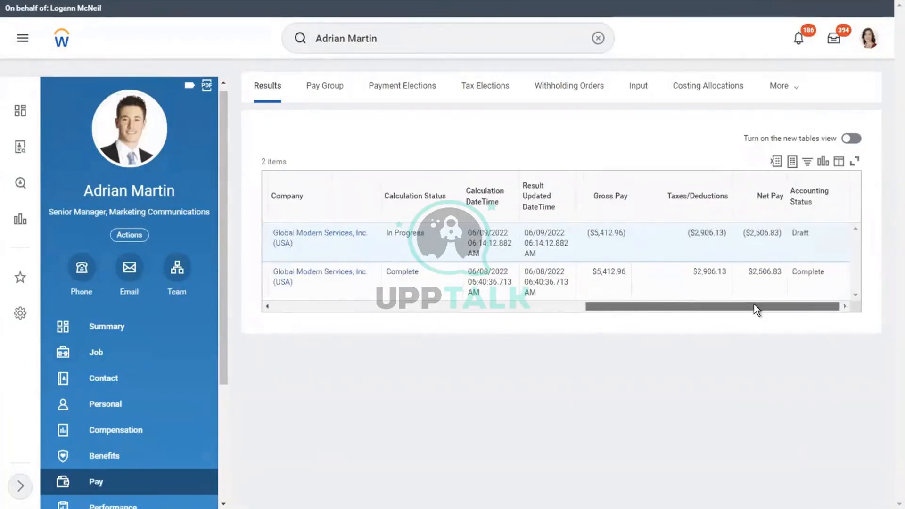
{"action": "left_click_drag", "start_coordinate": [754, 304], "coordinate": [325, 278]}
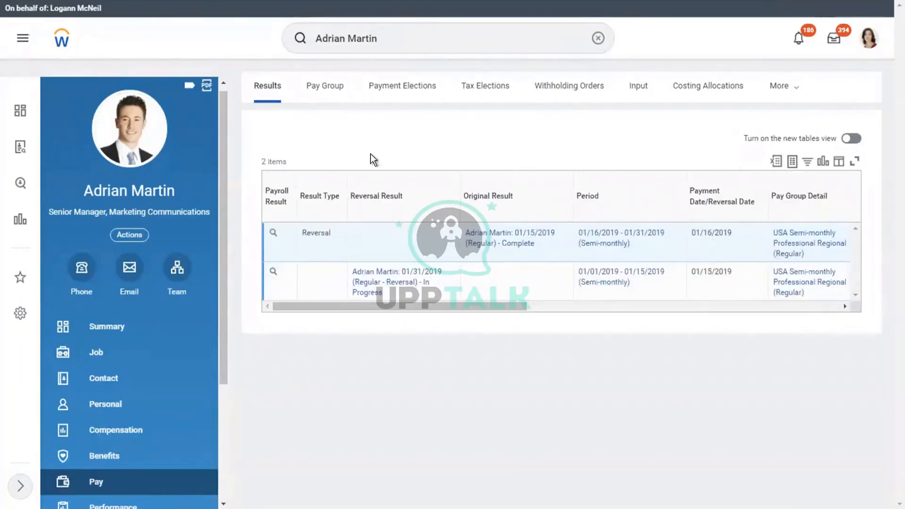
Clear the search box and duplicate the browser tab to reload the worker's pay results
{"action": "left_click", "coordinate": [133, 235]}
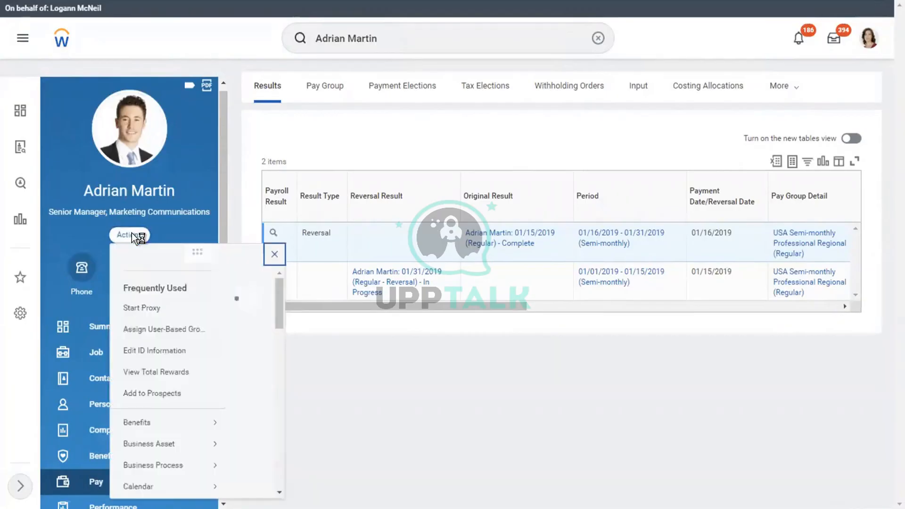
{"action": "left_click", "coordinate": [613, 138]}
{"action": "left_click", "coordinate": [599, 40]}
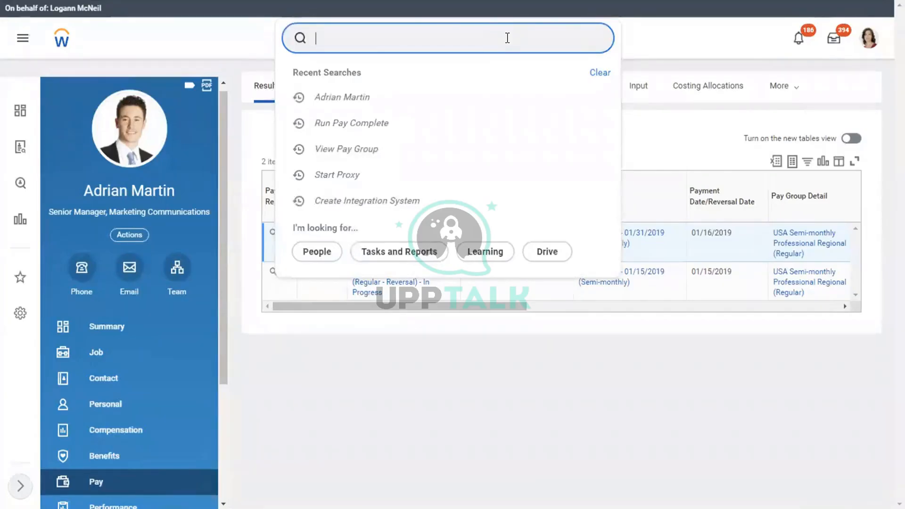
{"action": "type", "text": "cre"}
{"action": "key", "text": "Escape"}
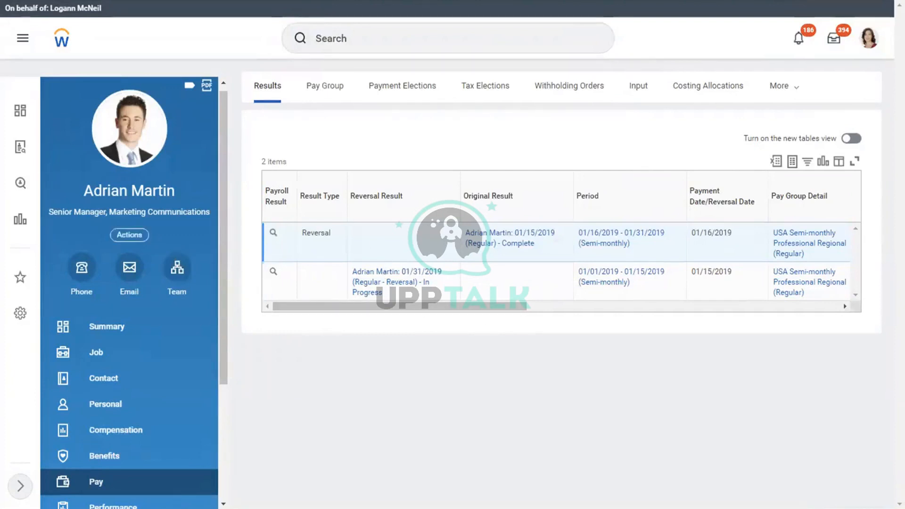
{"action": "right_click", "coordinate": [318, 1]}
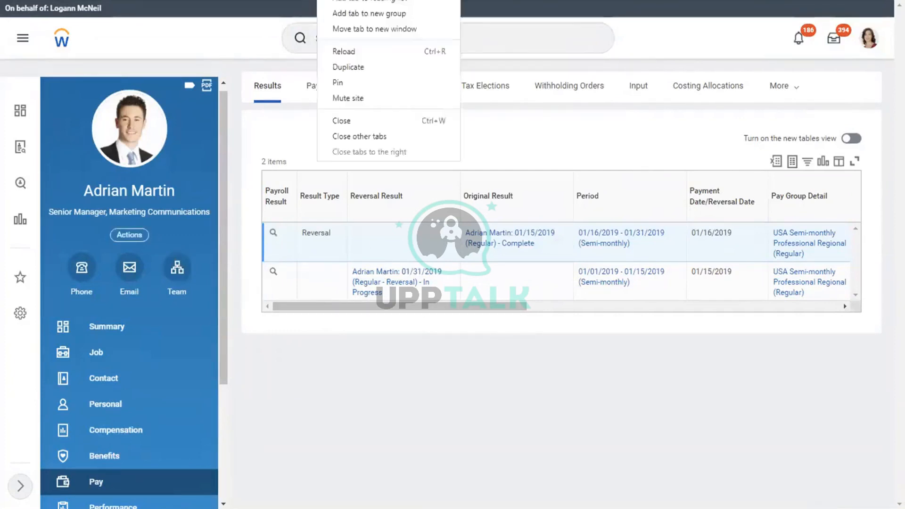
{"action": "left_click", "coordinate": [364, 60]}
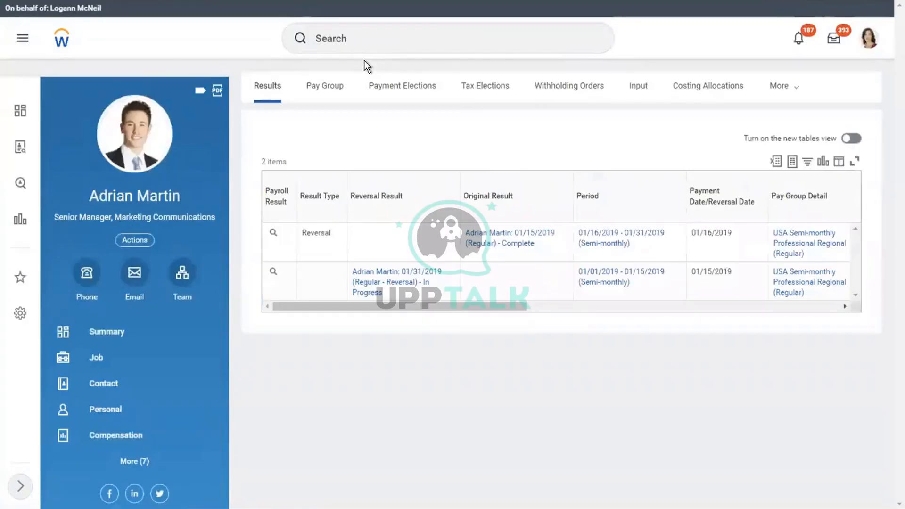
Launch Payroll > Run On Demand Payment for the worker for the 01/16/2019 - 01/31/2019 period
{"action": "left_click", "coordinate": [140, 238]}
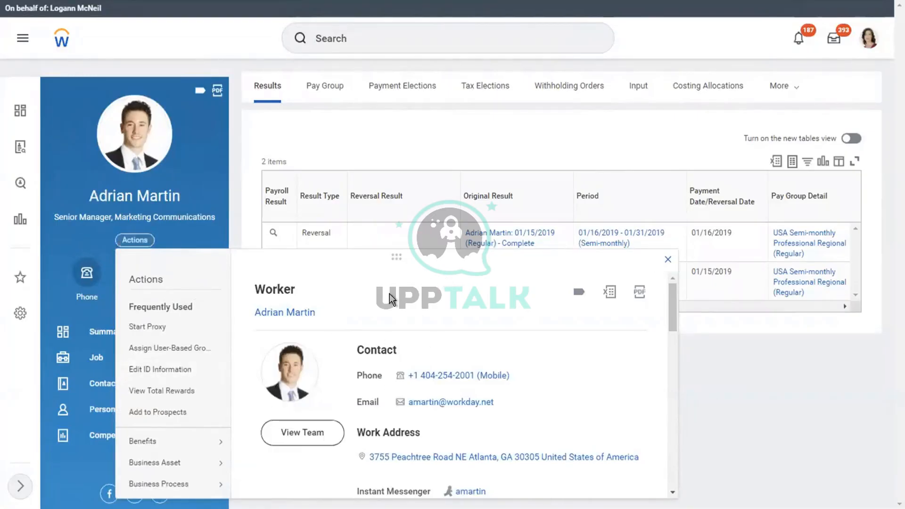
{"action": "scroll", "coordinate": [389, 293], "scroll_direction": "down", "scroll_amount": 5}
{"action": "scroll", "coordinate": [389, 294], "scroll_direction": "down", "scroll_amount": 3}
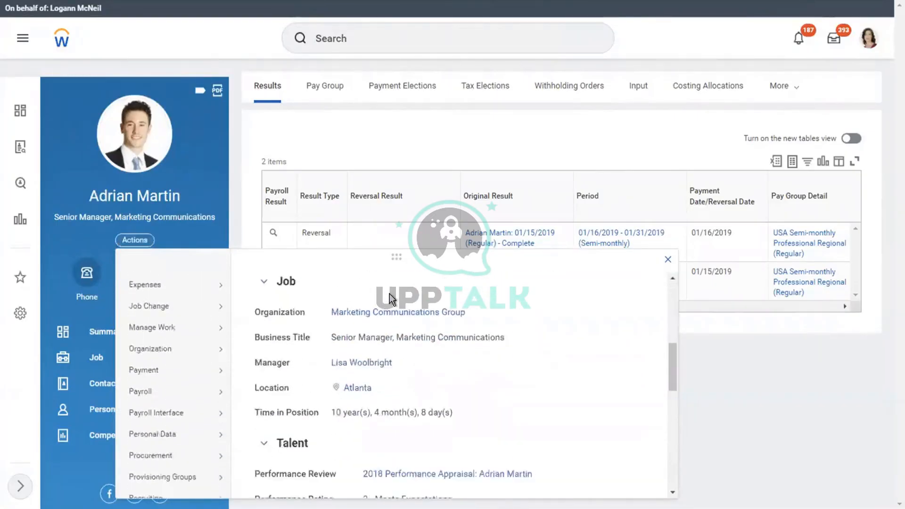
{"action": "mouse_move", "coordinate": [170, 366]}
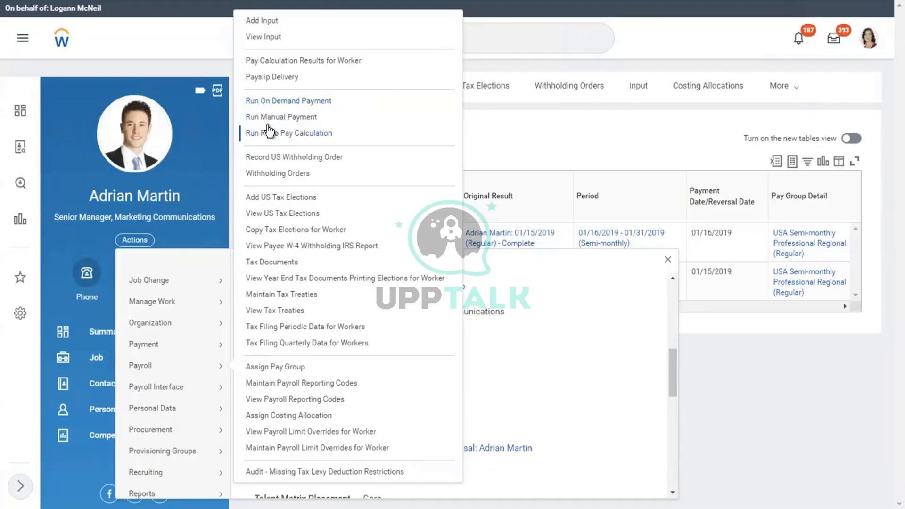
{"action": "left_click", "coordinate": [258, 100]}
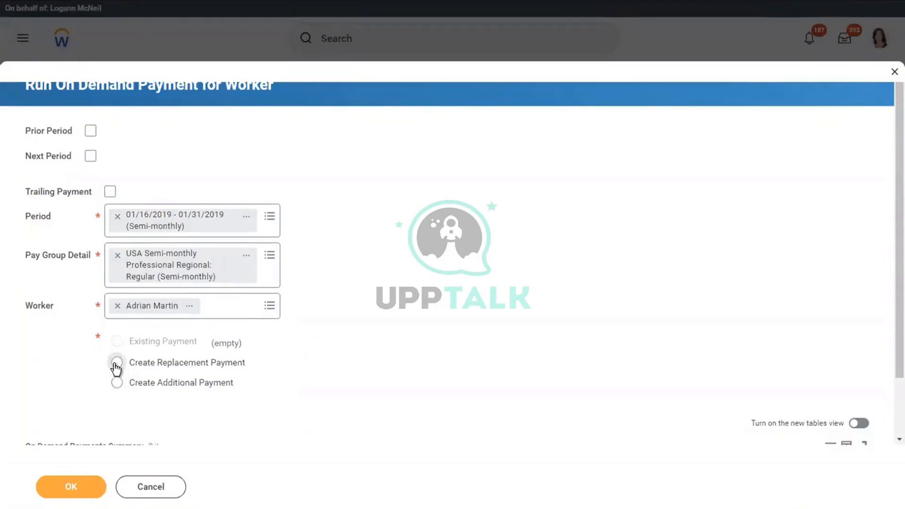
Choose Create Replacement Payment and set the reason to Adjustment / Correction
{"action": "left_click", "coordinate": [116, 362]}
{"action": "scroll", "coordinate": [408, 303], "scroll_direction": "down", "scroll_amount": 2}
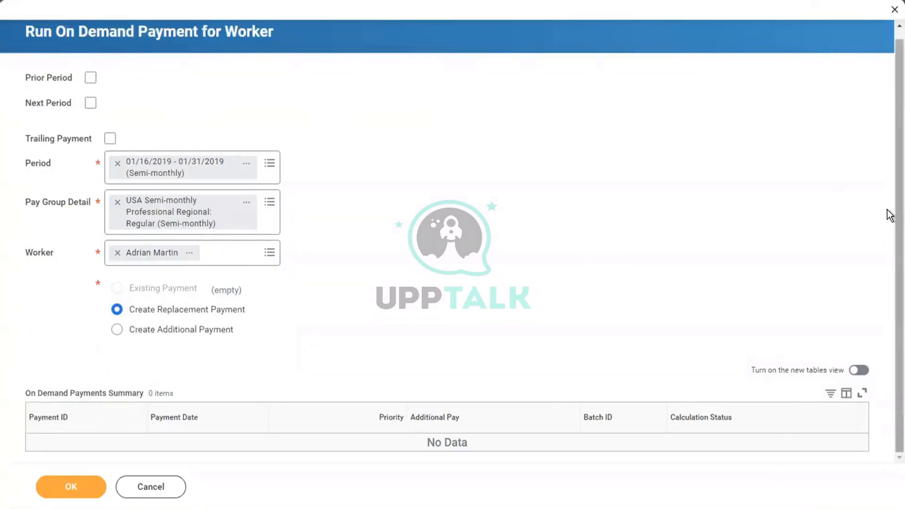
{"action": "left_click", "coordinate": [60, 487]}
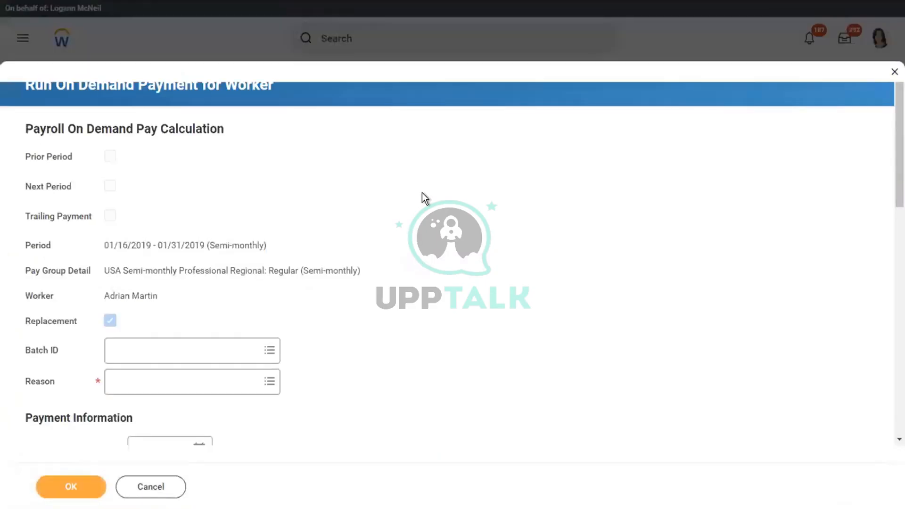
{"action": "scroll", "coordinate": [422, 193], "scroll_direction": "down", "scroll_amount": 5}
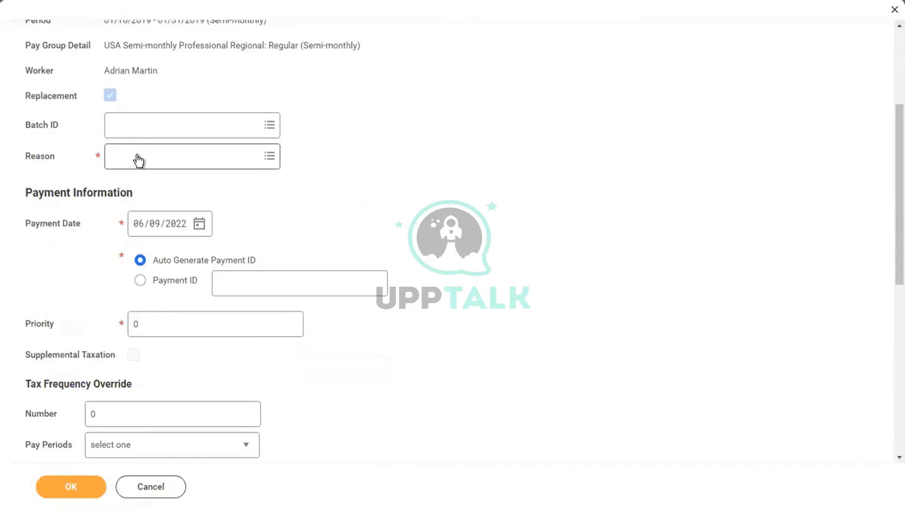
{"action": "left_click", "coordinate": [137, 155]}
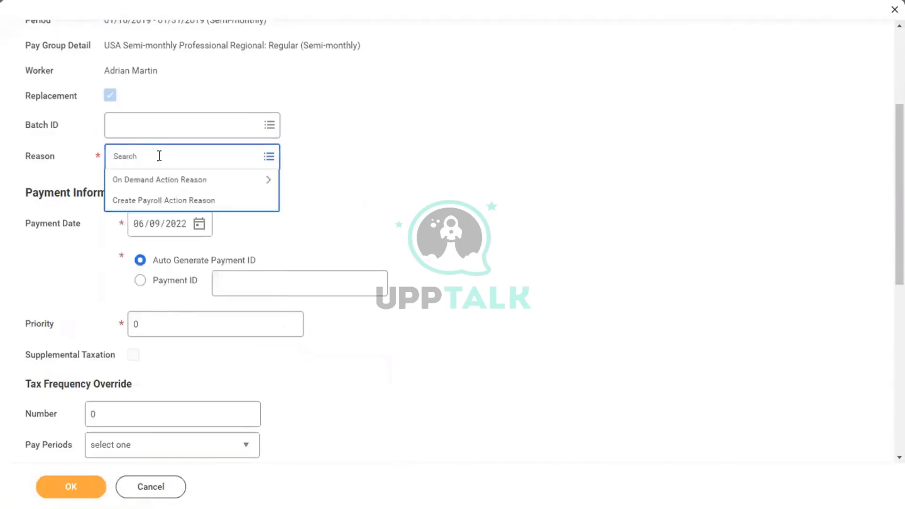
{"action": "left_click", "coordinate": [156, 185]}
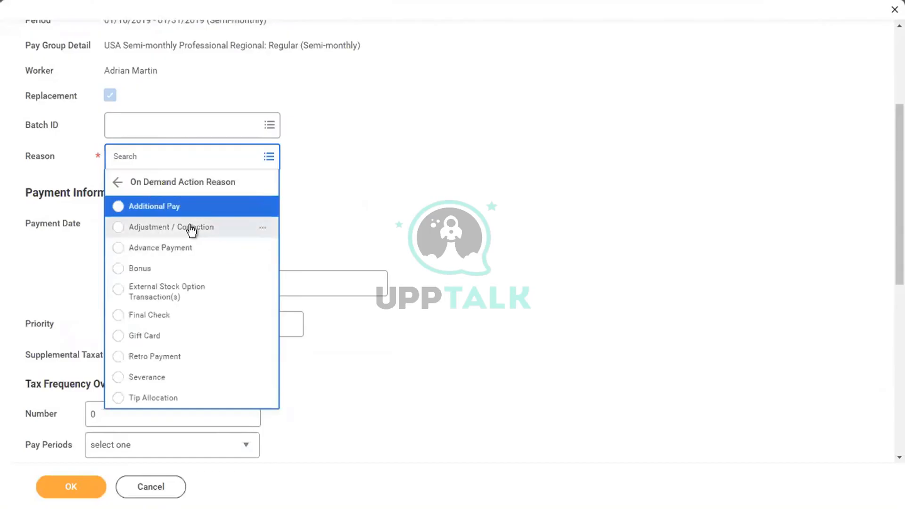
{"action": "left_click", "coordinate": [190, 228]}
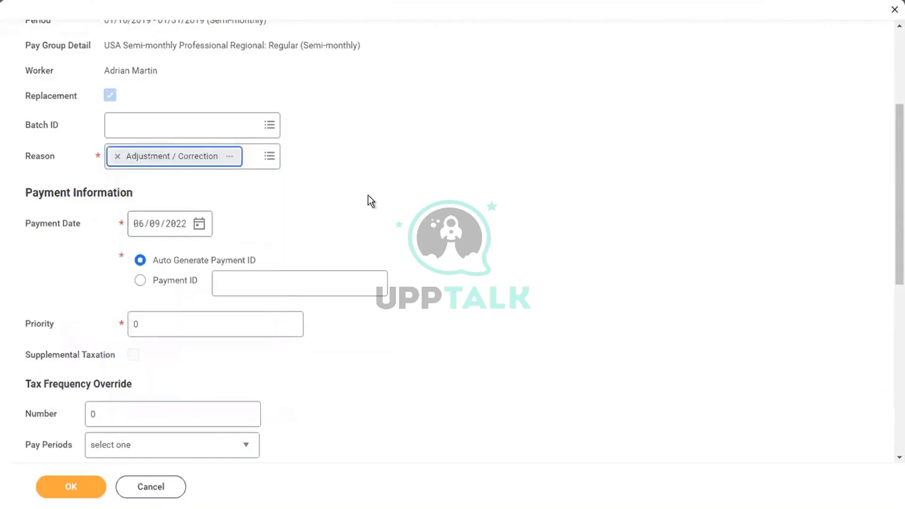
Set the payment date to 01/16/2019 and change the priority from 0 to 1
{"action": "left_click", "coordinate": [135, 229]}
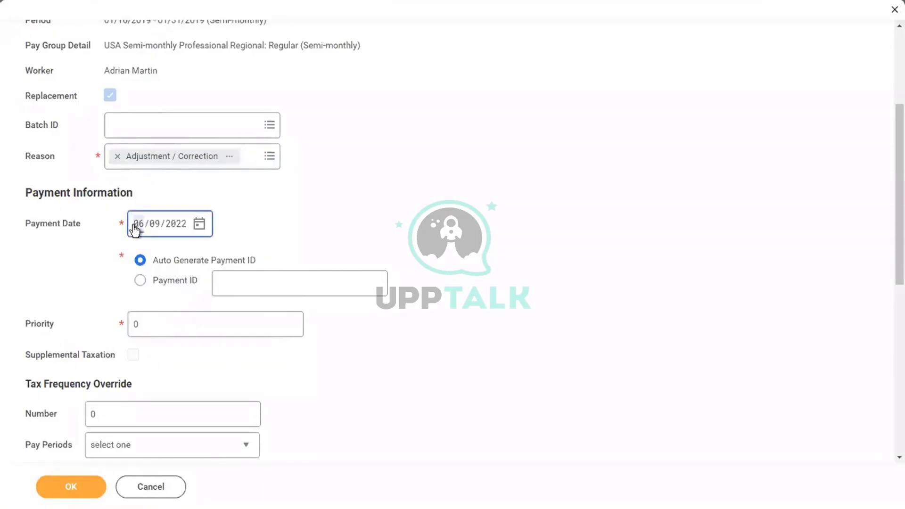
{"action": "type", "text": "01/16/"}
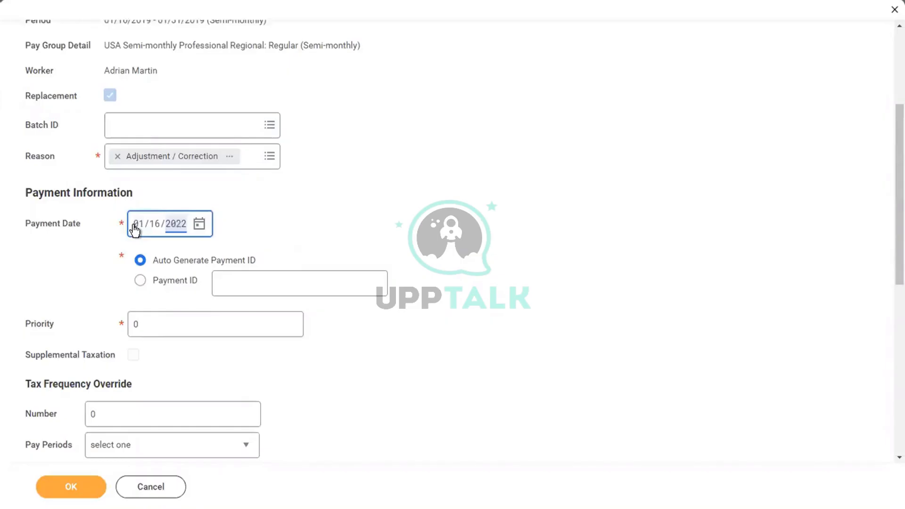
{"action": "type", "text": "2019"}
{"action": "left_click", "coordinate": [483, 174]}
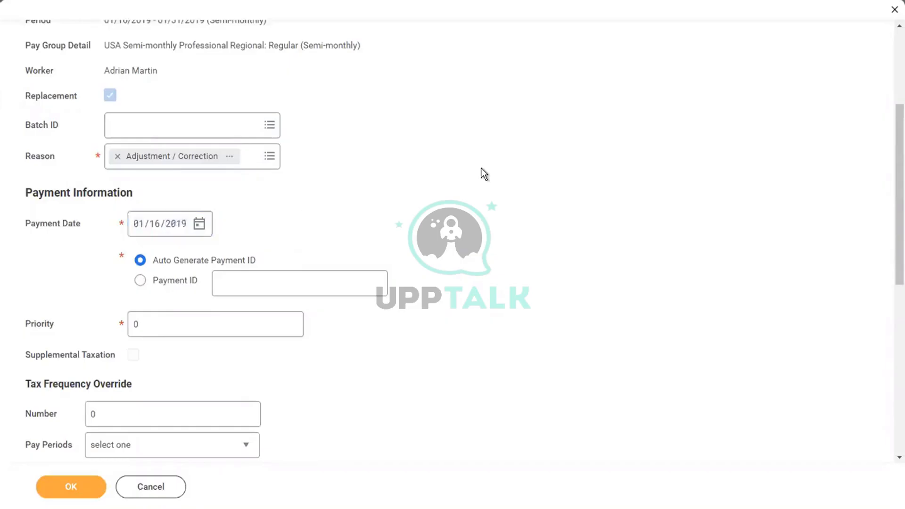
{"action": "scroll", "coordinate": [484, 174], "scroll_direction": "down", "scroll_amount": 3}
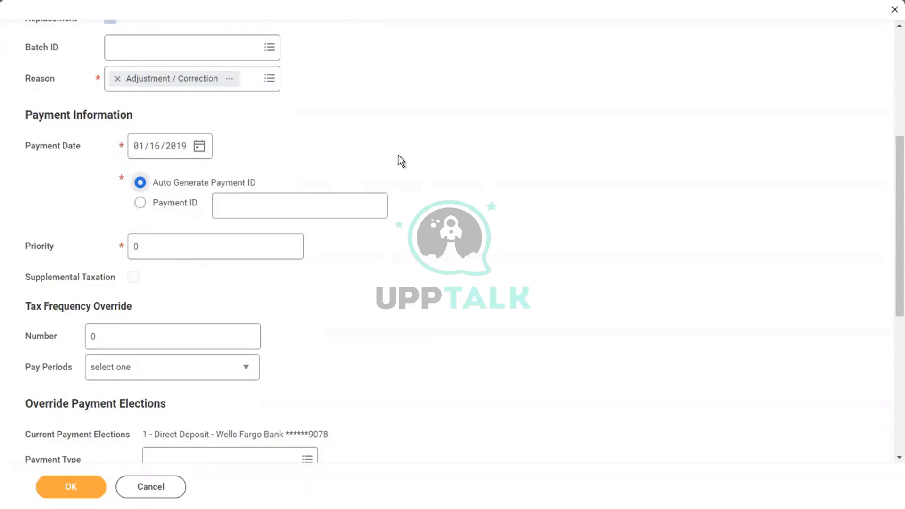
{"action": "left_click", "coordinate": [161, 249]}
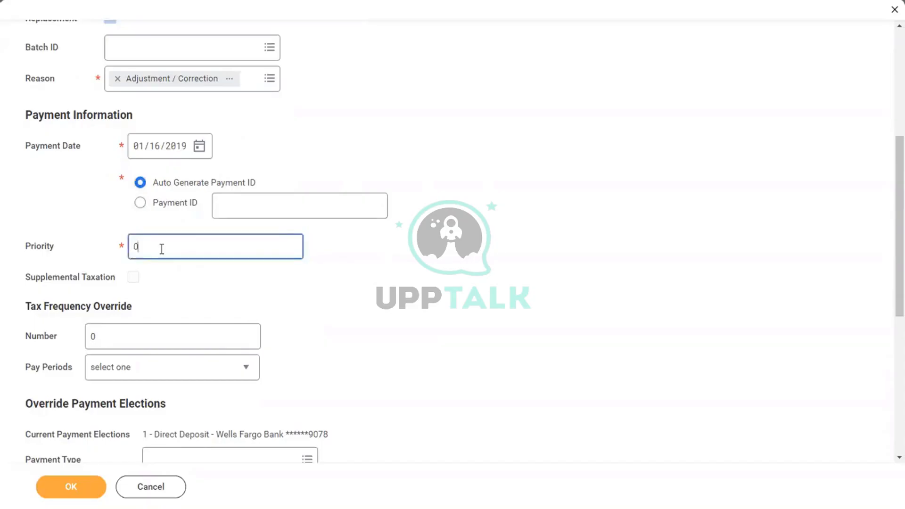
{"action": "key", "text": "BackSpace"}
{"action": "type", "text": "1"}
{"action": "left_click", "coordinate": [395, 282]}
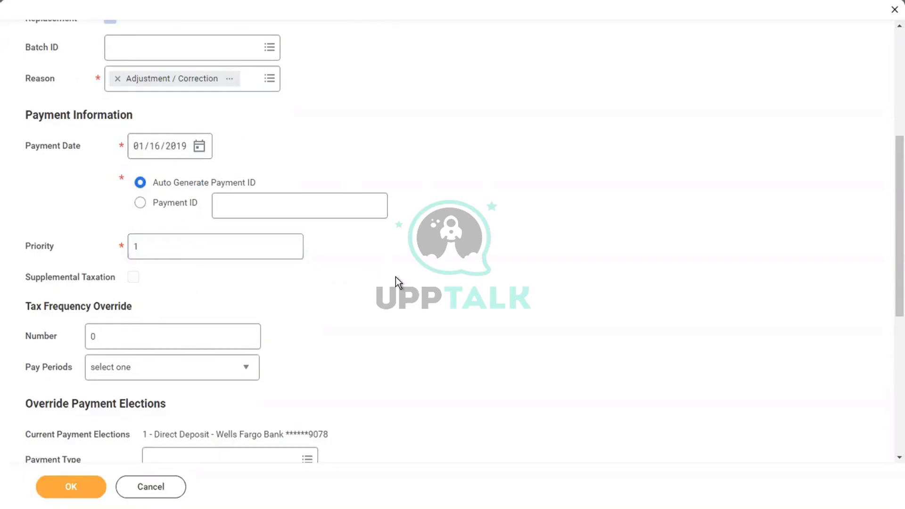
Set payment type to Direct Deposit and scroll the input table to the Override / Adjustment column
{"action": "scroll", "coordinate": [395, 276], "scroll_direction": "down", "scroll_amount": 3}
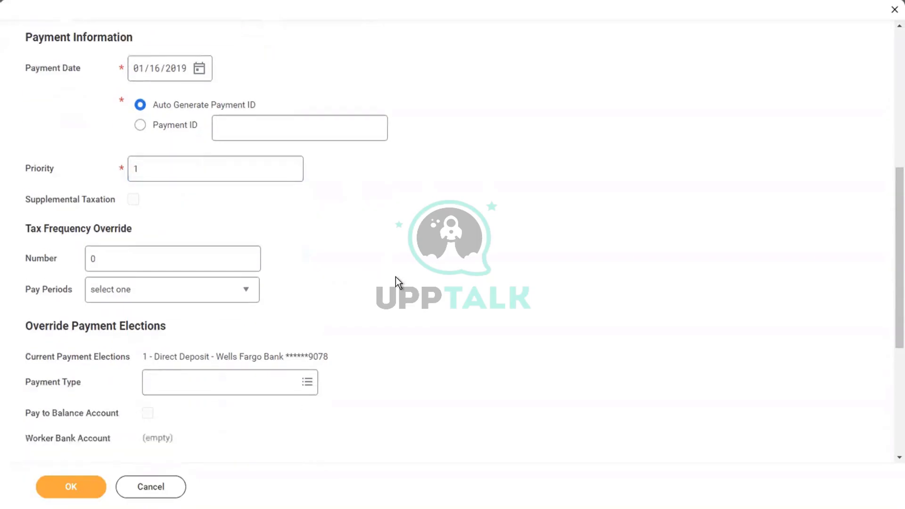
{"action": "scroll", "coordinate": [395, 277], "scroll_direction": "down", "scroll_amount": 3}
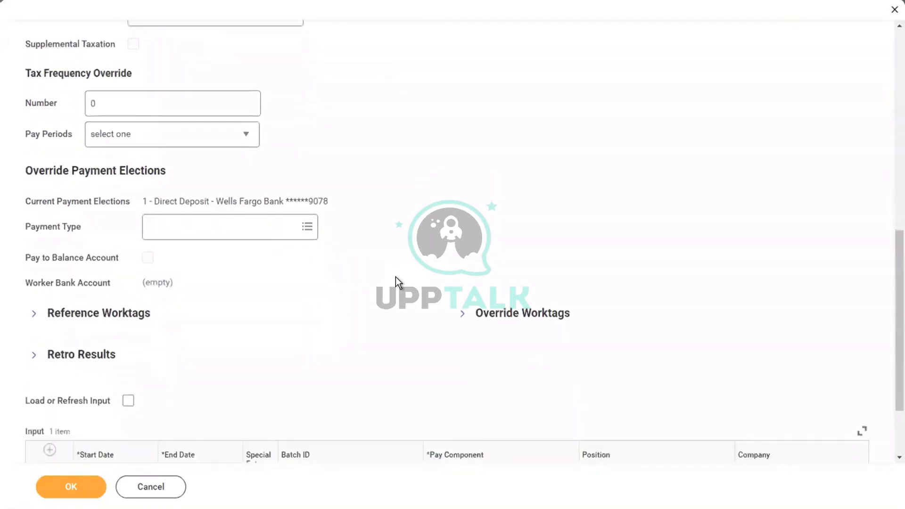
{"action": "scroll", "coordinate": [395, 276], "scroll_direction": "down", "scroll_amount": 2}
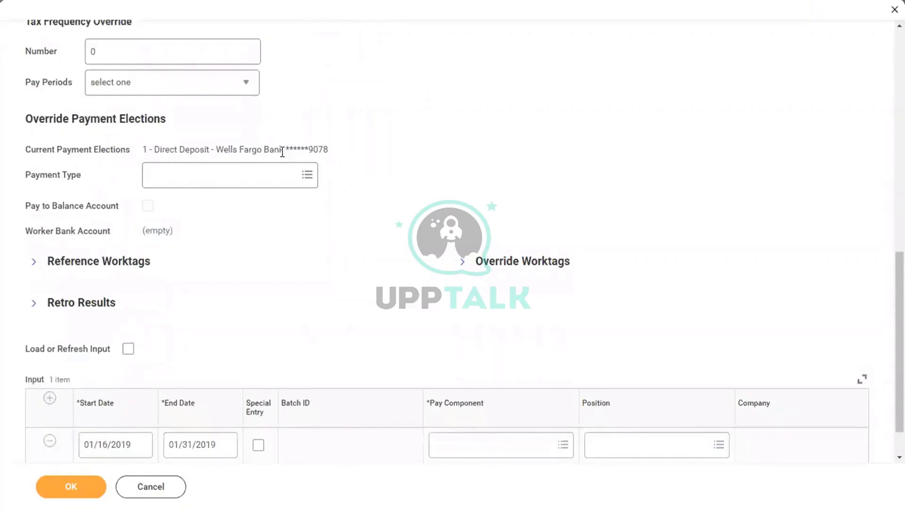
{"action": "left_click", "coordinate": [222, 173]}
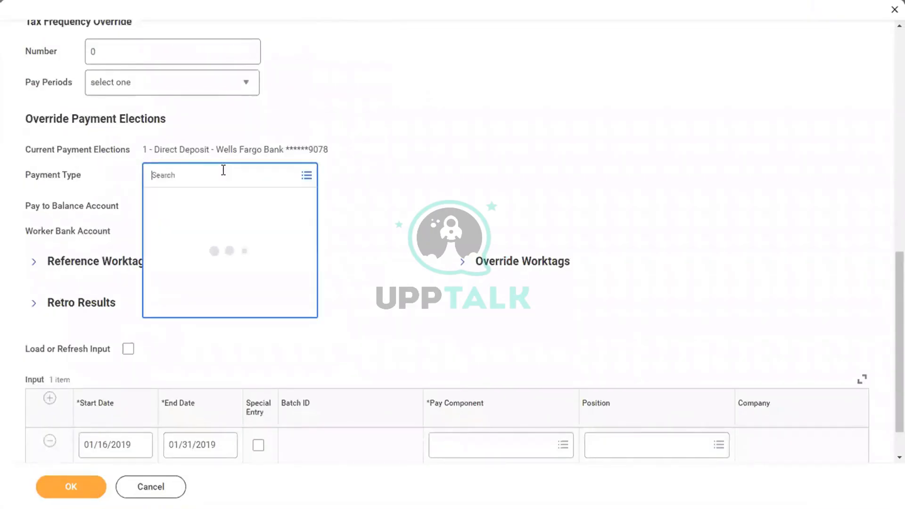
{"action": "left_click", "coordinate": [185, 219]}
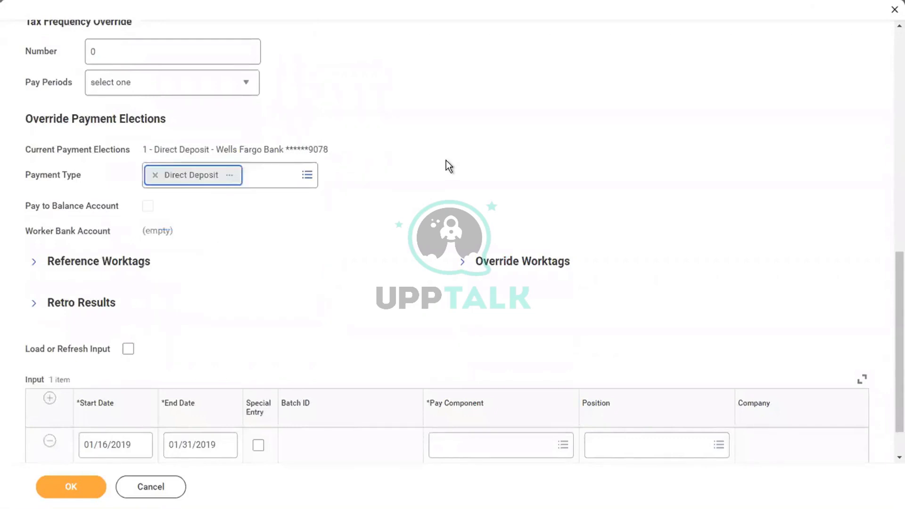
{"action": "scroll", "coordinate": [448, 166], "scroll_direction": "down", "scroll_amount": 1}
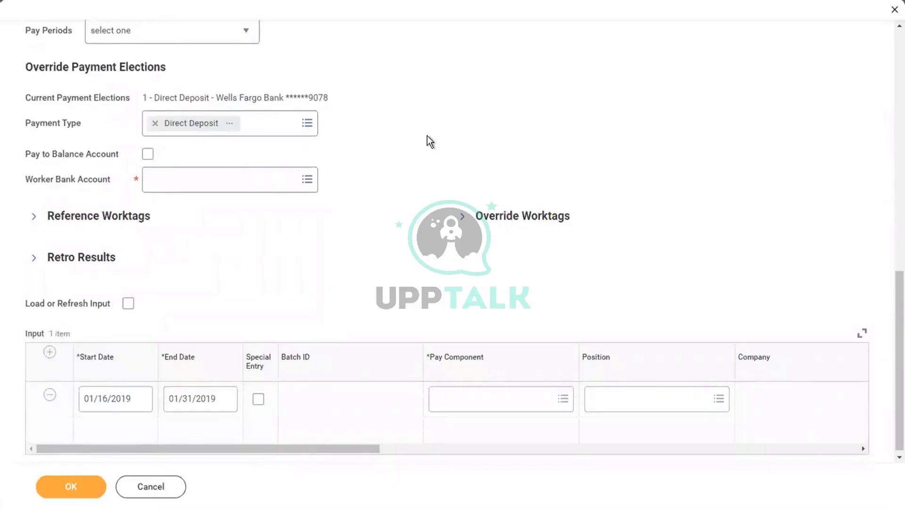
{"action": "scroll", "coordinate": [427, 135], "scroll_direction": "down", "scroll_amount": 1}
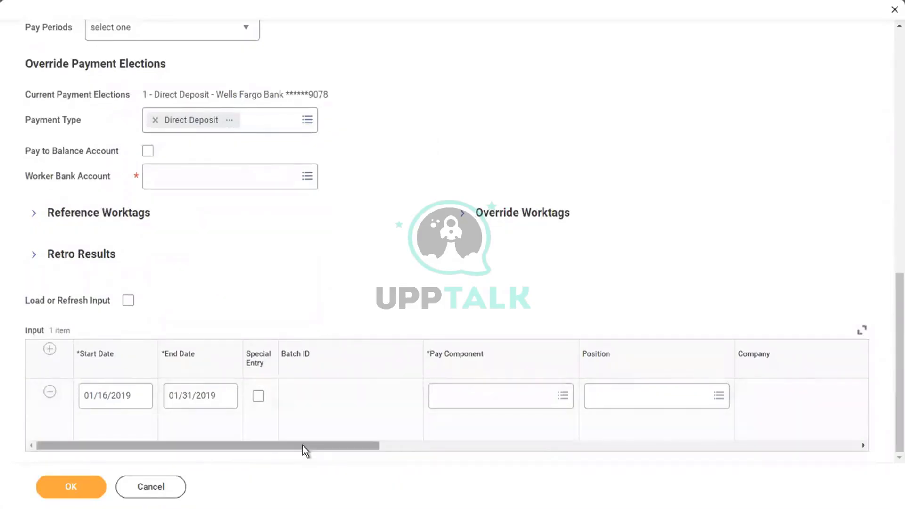
{"action": "left_click_drag", "start_coordinate": [302, 445], "coordinate": [363, 445]}
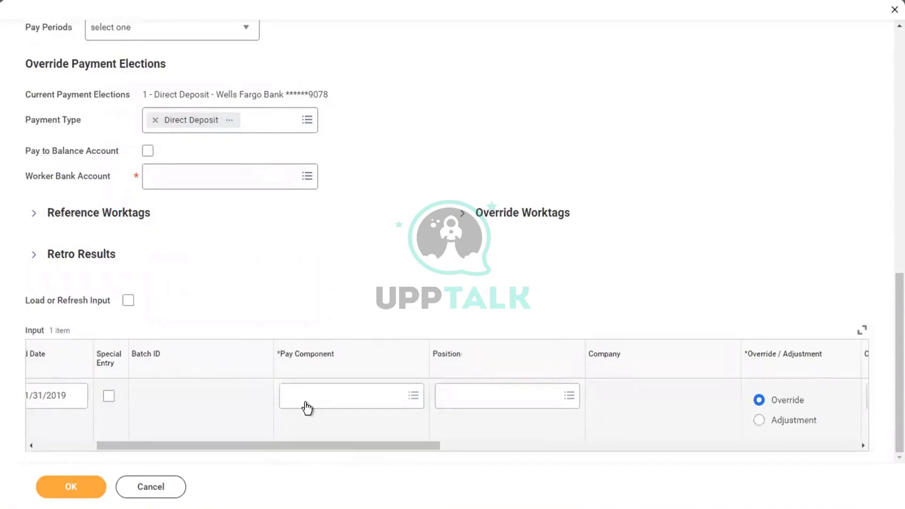
Search All Earnings for a pay component using 'base pay', 'car' and a salary adjustment term
{"action": "left_click", "coordinate": [306, 403]}
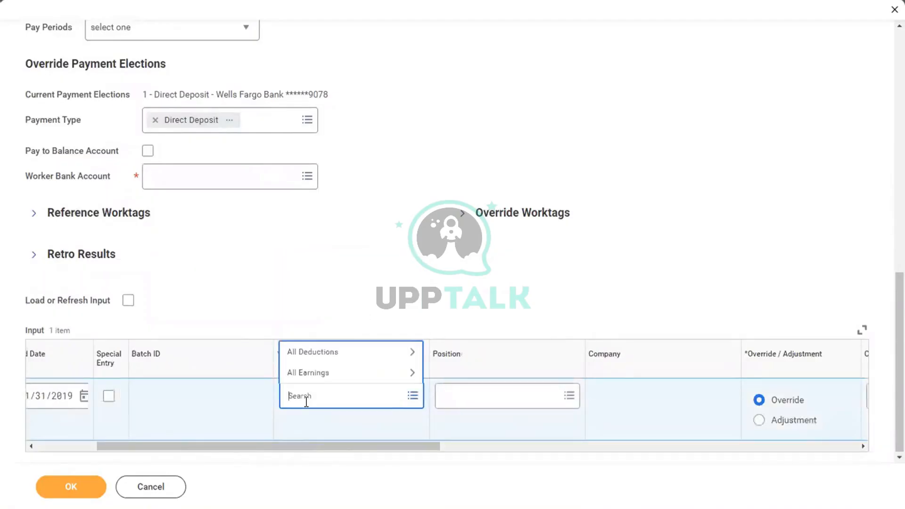
{"action": "left_click", "coordinate": [302, 377]}
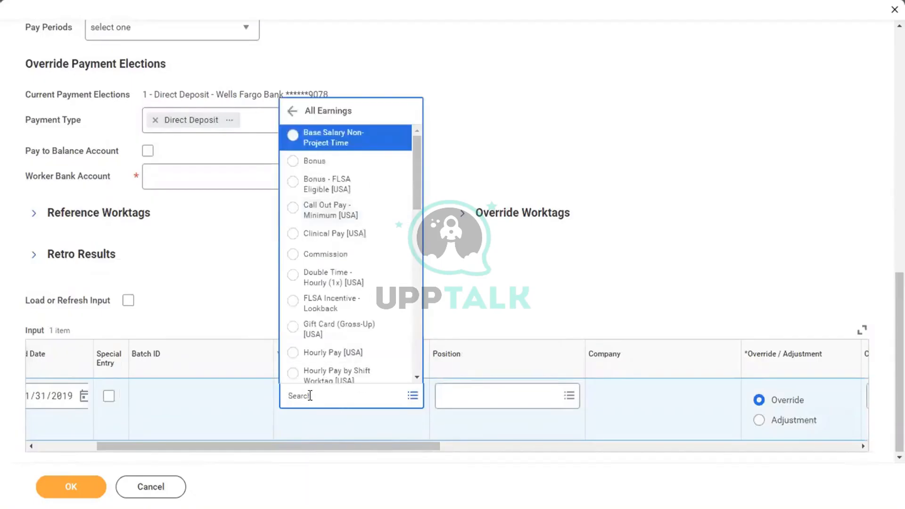
{"action": "left_click", "coordinate": [310, 396]}
{"action": "type", "text": "base pay"}
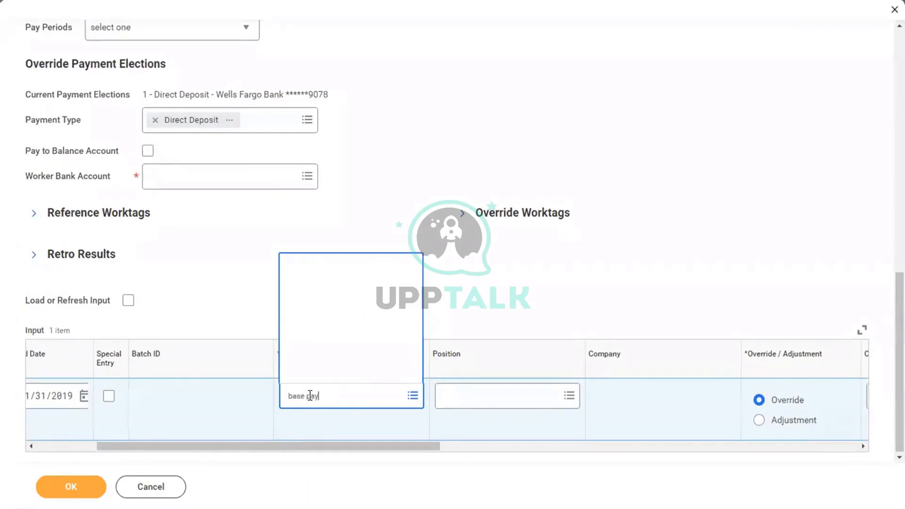
{"action": "key", "text": "Return"}
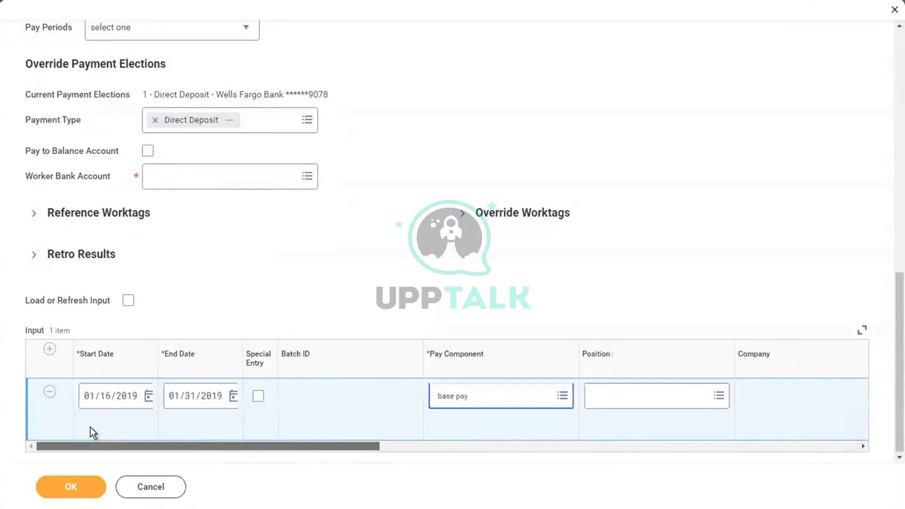
{"action": "left_click", "coordinate": [465, 396]}
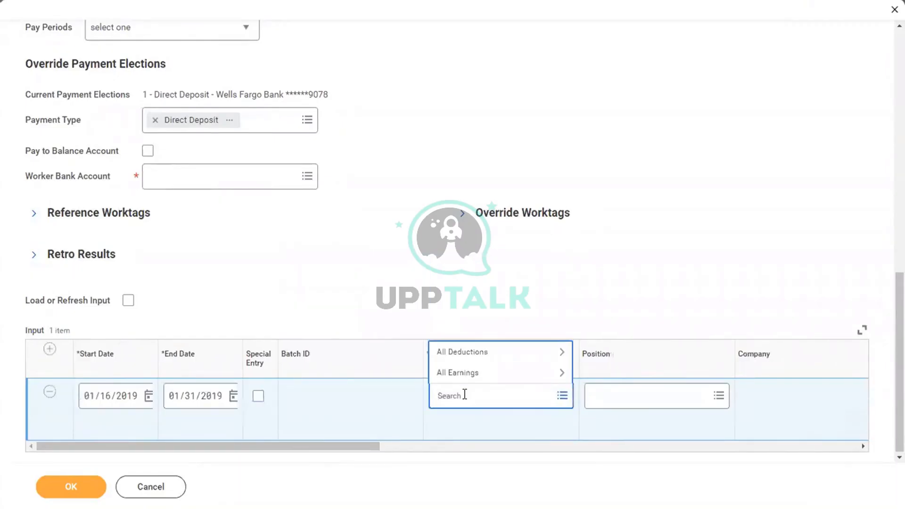
{"action": "type", "text": "car"}
{"action": "key", "text": "Return"}
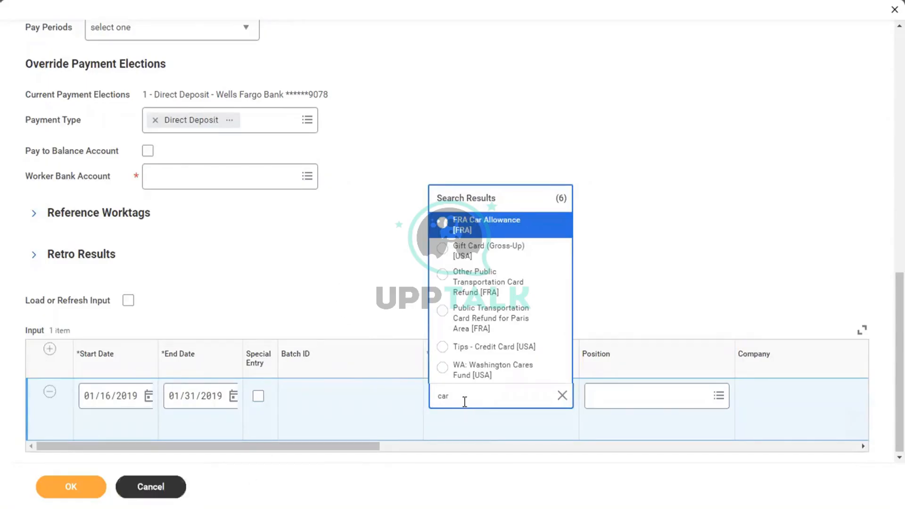
{"action": "key", "text": "ctrl+a"}
{"action": "type", "text": "ary Adj"}
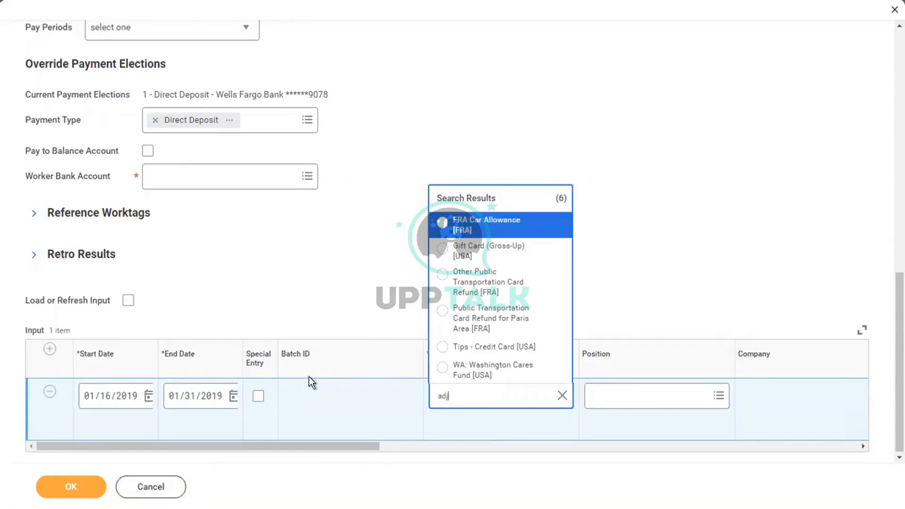
{"action": "type", "text": "ust"}
{"action": "key", "text": "Return"}
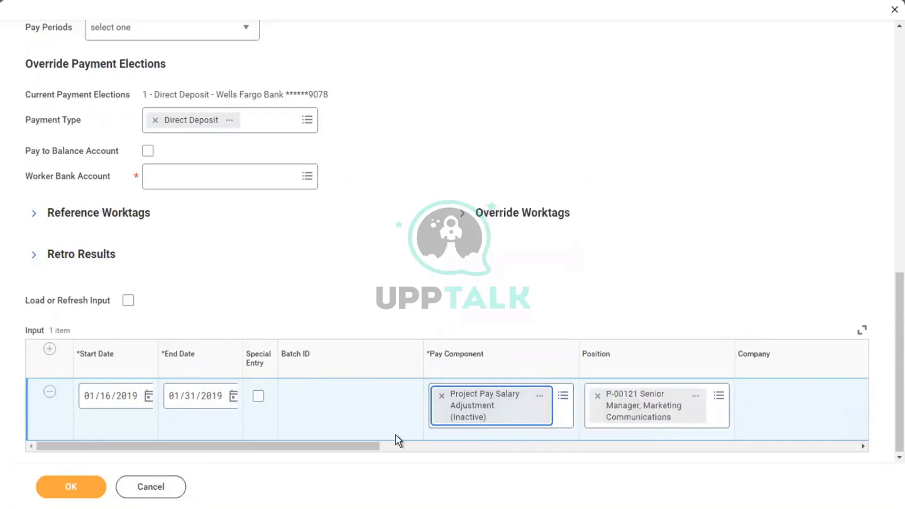
Remove the Project Pay Salary Adjustment pick, leave the component unset, and cancel the form
{"action": "left_click", "coordinate": [441, 396]}
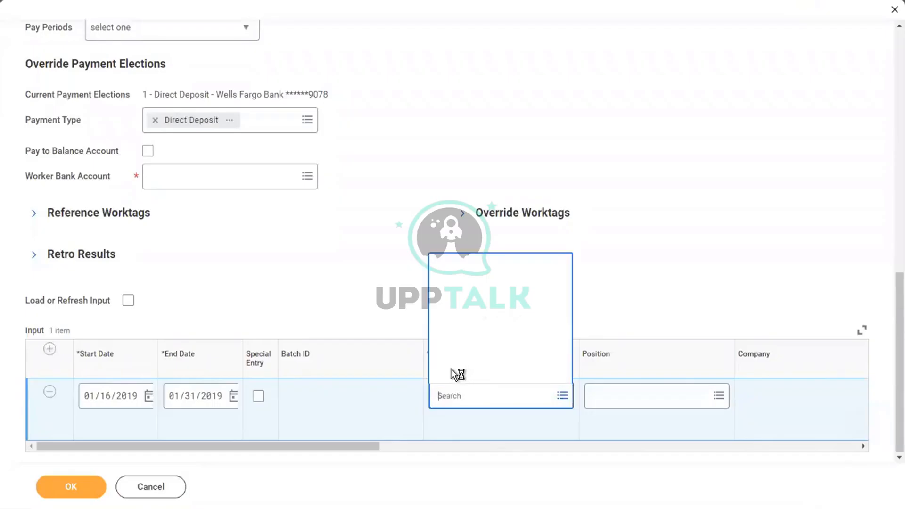
{"action": "left_click", "coordinate": [477, 372]}
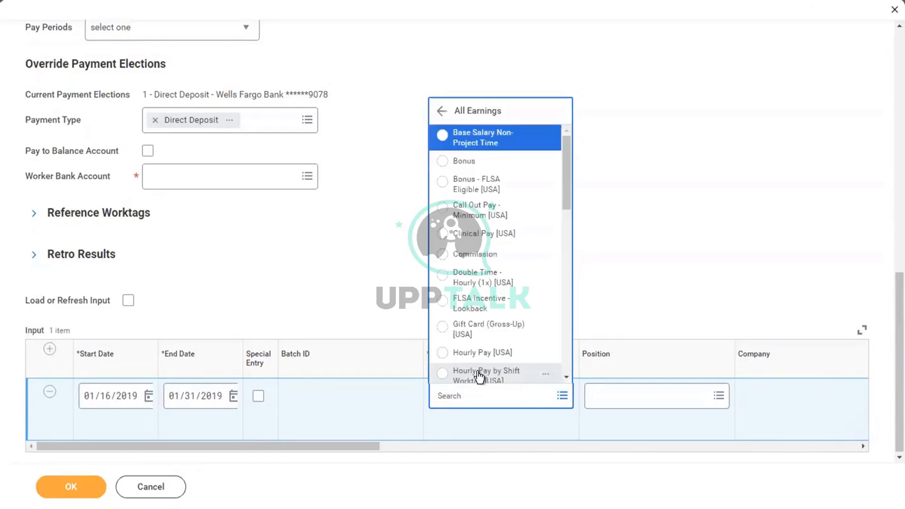
{"action": "key", "text": "Down"}
{"action": "key", "text": "Down"}
{"action": "key", "text": "Down"}
{"action": "key", "text": "Down"}
{"action": "key", "text": "Down"}
{"action": "key", "text": "Down"}
{"action": "key", "text": "Down"}
{"action": "key", "text": "Down"}
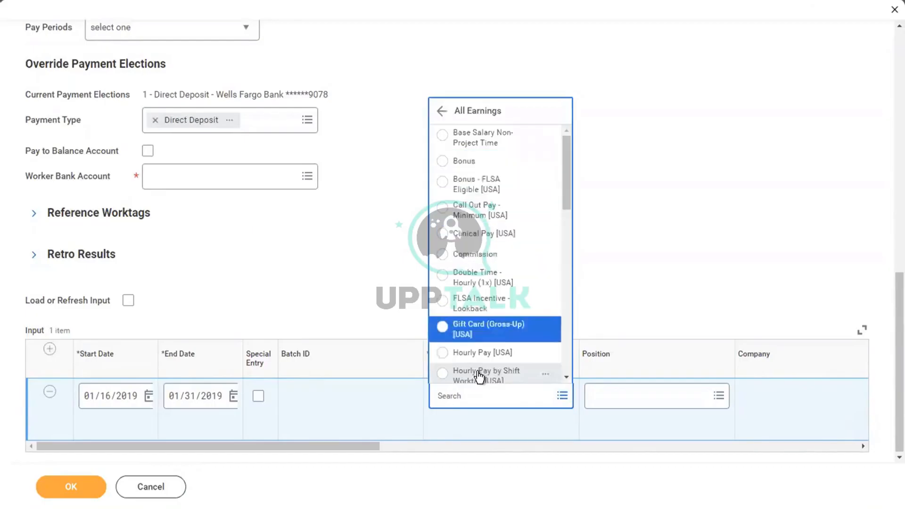
{"action": "key", "text": "Down"}
{"action": "scroll", "coordinate": [480, 377], "scroll_direction": "down", "scroll_amount": 3}
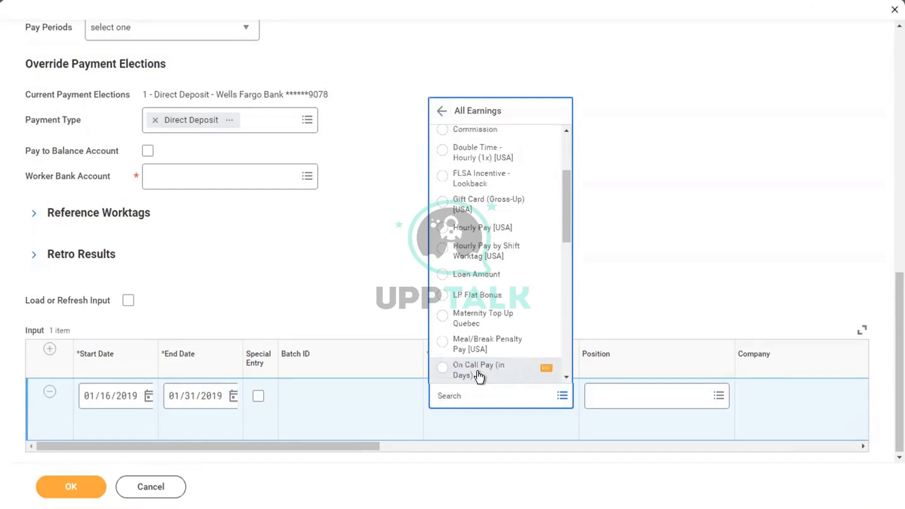
{"action": "scroll", "coordinate": [479, 377], "scroll_direction": "down", "scroll_amount": 4}
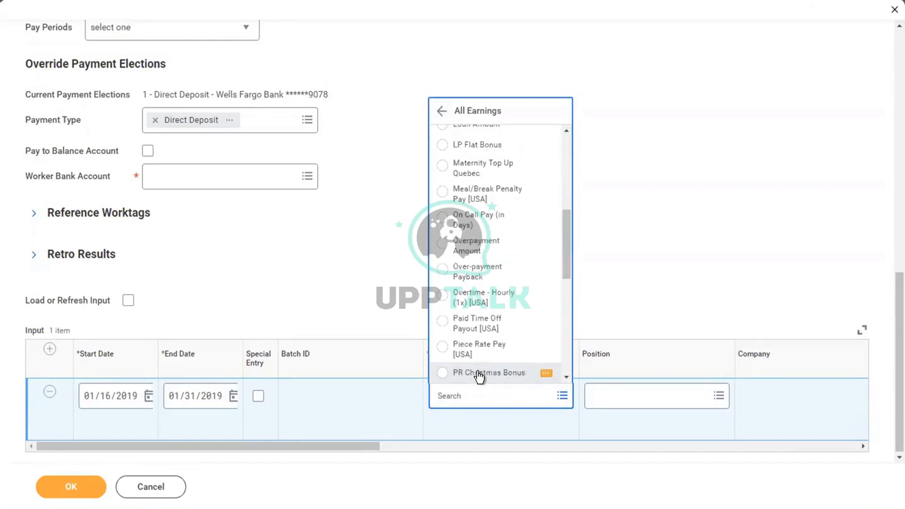
{"action": "left_click", "coordinate": [729, 173]}
{"action": "left_click", "coordinate": [142, 493]}
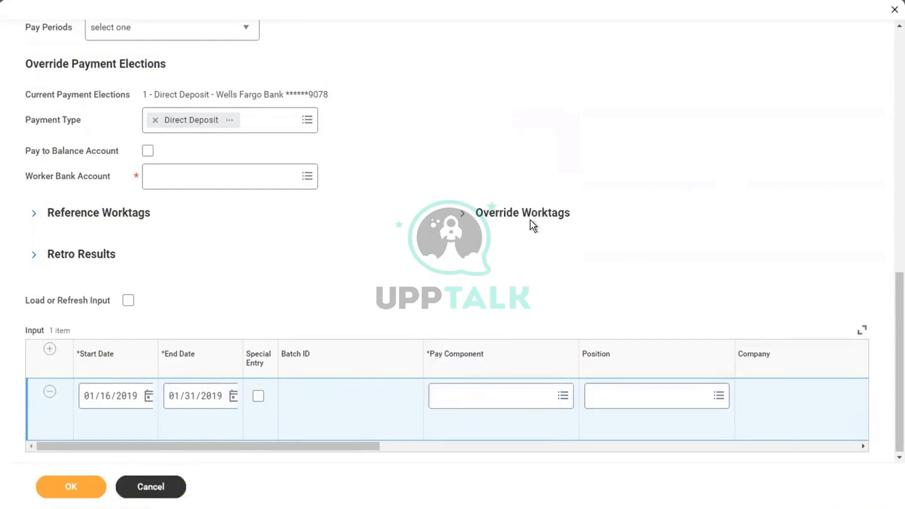
Discard the unsaved changes and open the Create Earning task by searching 'create earning'
{"action": "left_click", "coordinate": [414, 274]}
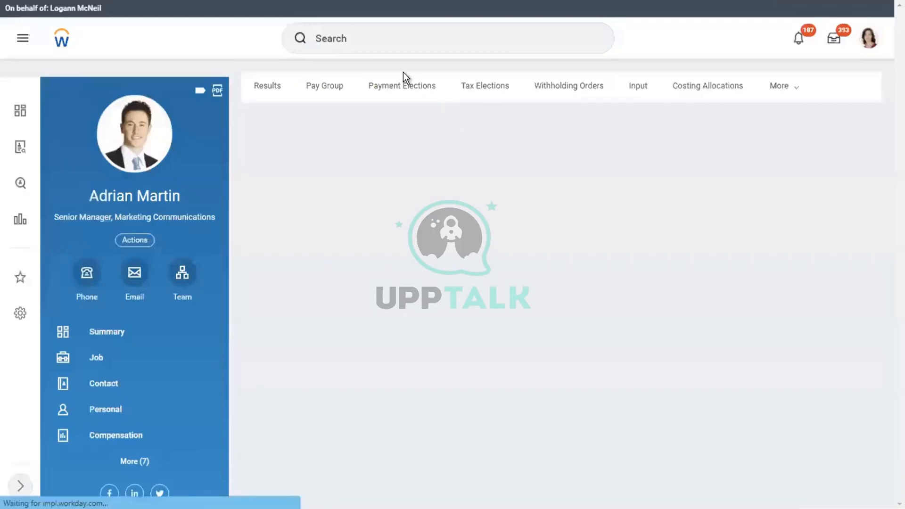
{"action": "left_click", "coordinate": [378, 42]}
{"action": "type", "text": "cr"}
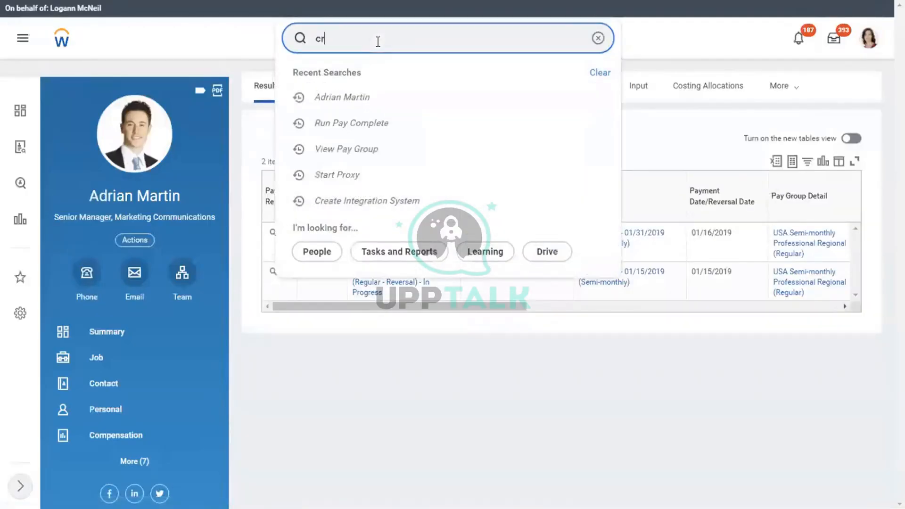
{"action": "type", "text": "eate base"}
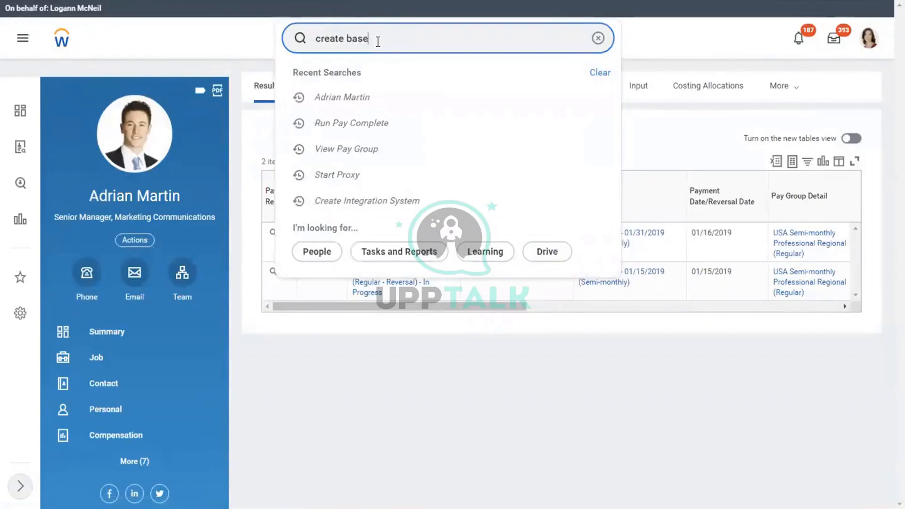
{"action": "key", "text": "BackSpace"}
{"action": "key", "text": "BackSpace"}
{"action": "key", "text": "BackSpace"}
{"action": "key", "text": "BackSpace"}
{"action": "key", "text": "BackSpace"}
{"action": "key", "text": "BackSpace"}
{"action": "key", "text": "BackSpace"}
{"action": "key", "text": "BackSpace"}
{"action": "key", "text": "BackSpace"}
{"action": "type", "text": "reate earning"}
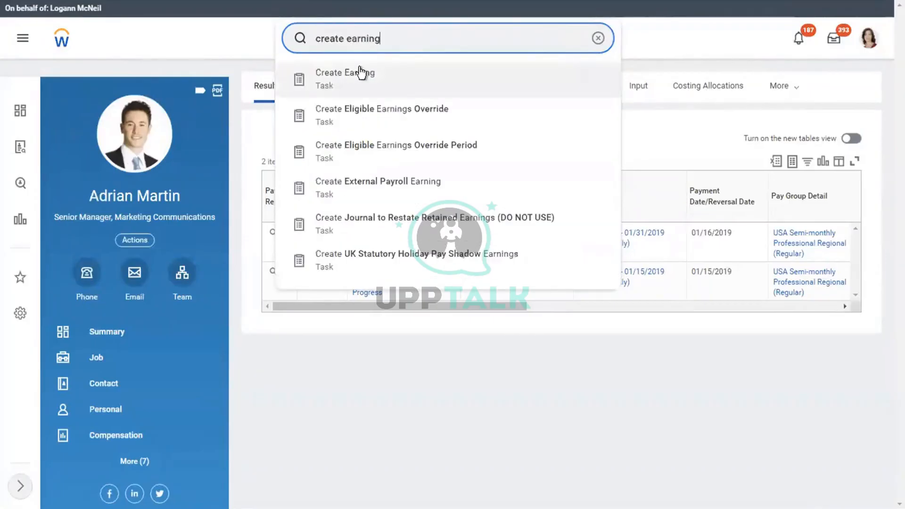
{"action": "left_click", "coordinate": [359, 68]}
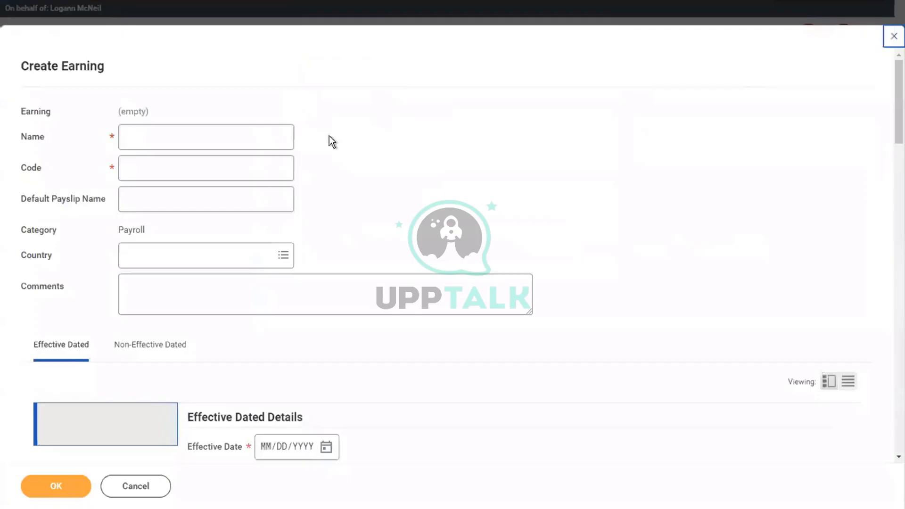
Enter earning name Base Pay, code BP001, country United States of America, and effective date 01/01/2000
{"action": "left_click", "coordinate": [174, 135]}
{"action": "type", "text": "B"}
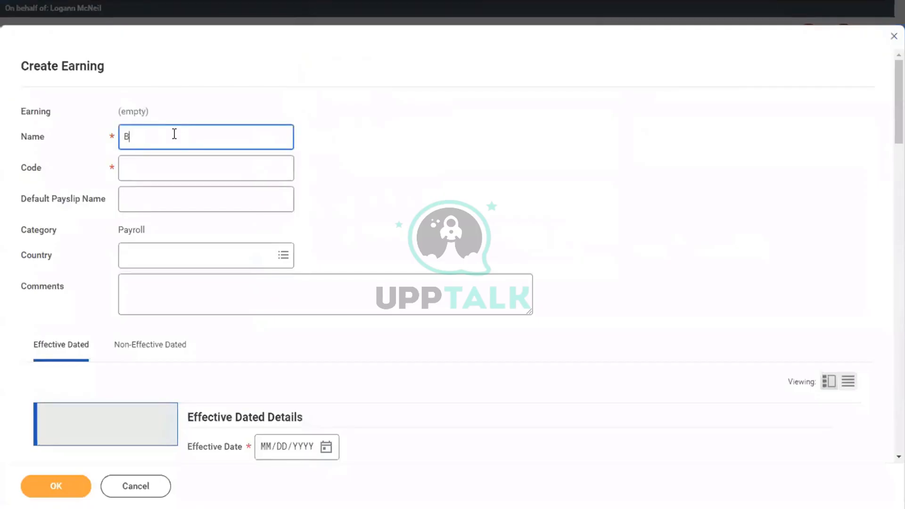
{"action": "type", "text": "ase Pay"}
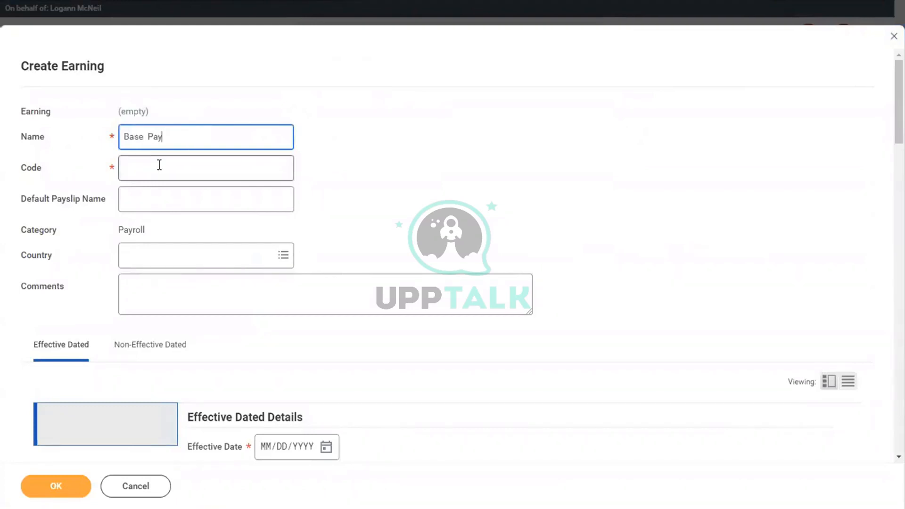
{"action": "left_click", "coordinate": [160, 165]}
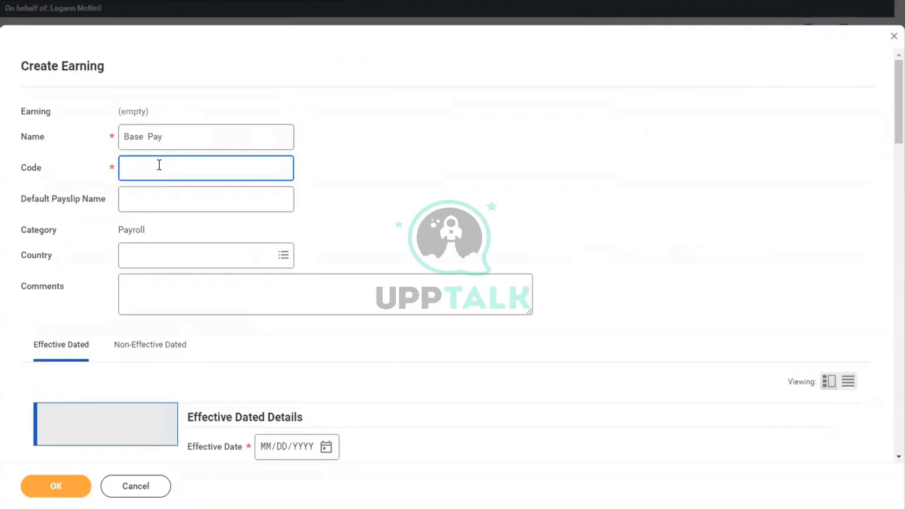
{"action": "type", "text": "BP001"}
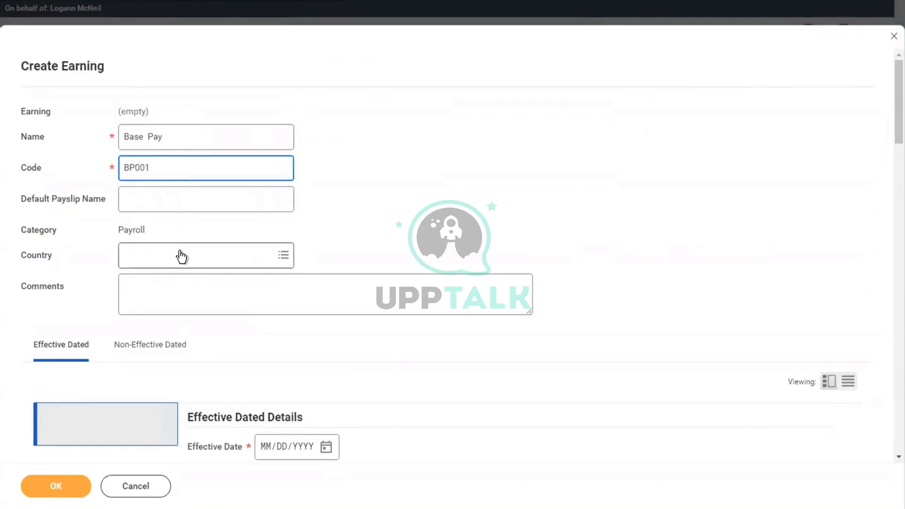
{"action": "left_click", "coordinate": [170, 257]}
{"action": "type", "text": "USA"}
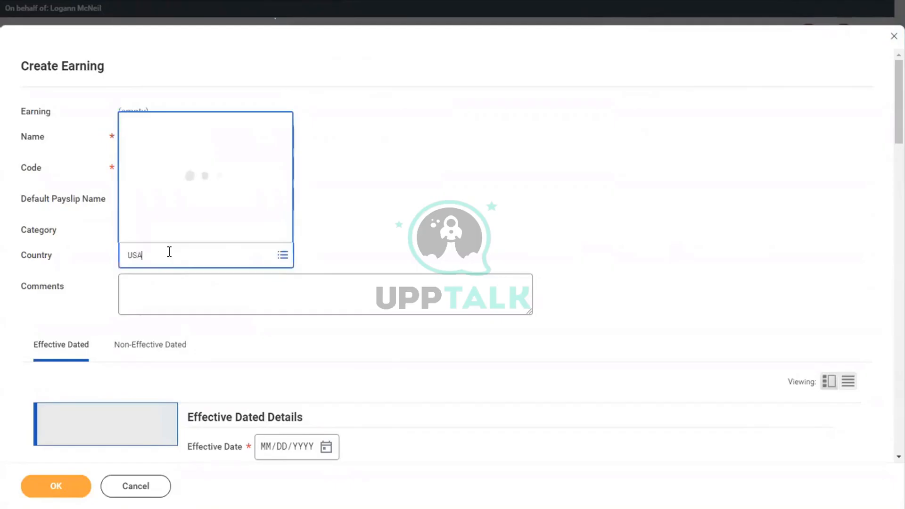
{"action": "key", "text": "Return"}
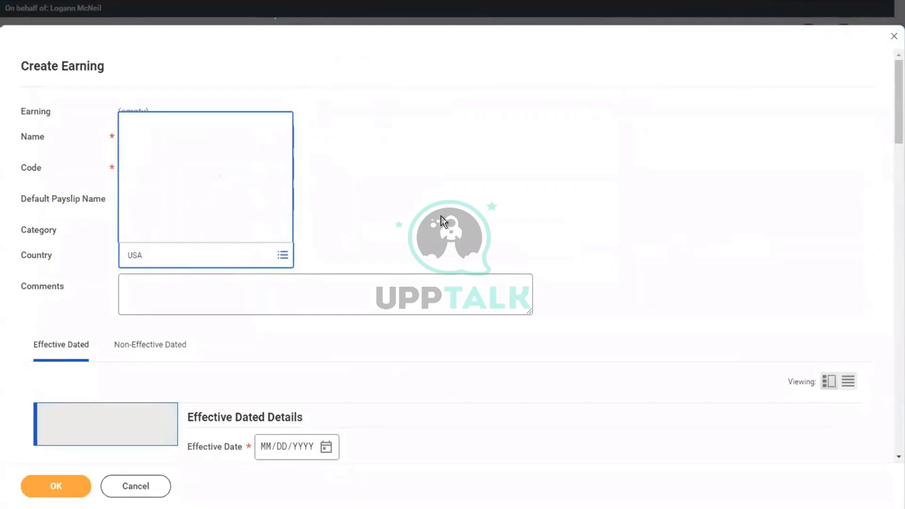
{"action": "scroll", "coordinate": [441, 222], "scroll_direction": "down", "scroll_amount": 5}
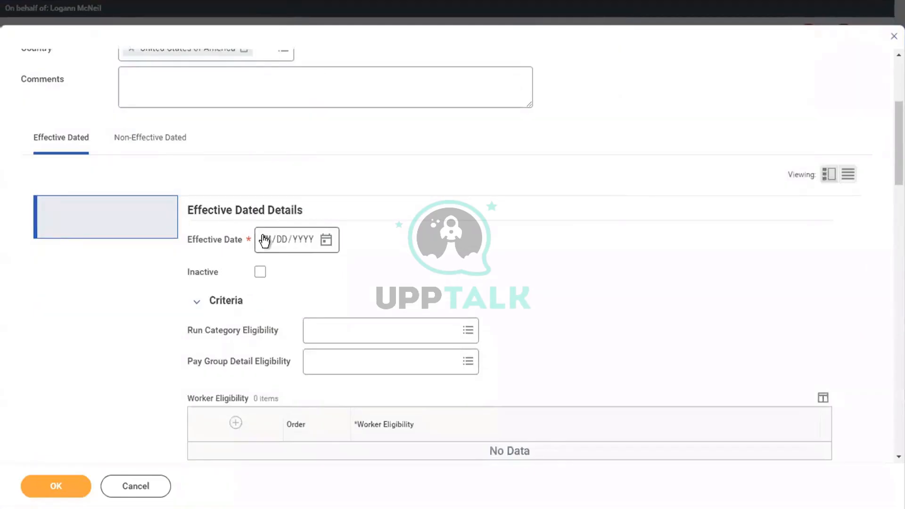
{"action": "left_click", "coordinate": [264, 240]}
{"action": "type", "text": "01/01/2"}
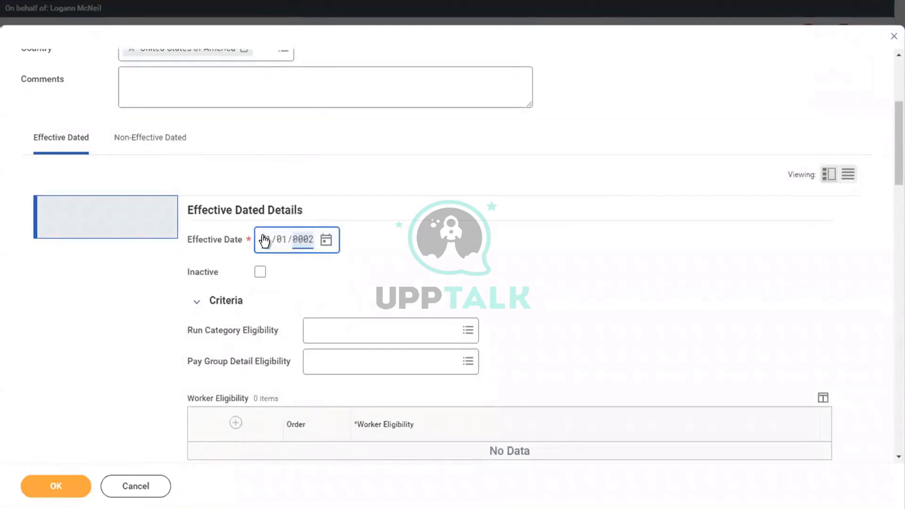
{"action": "type", "text": "000"}
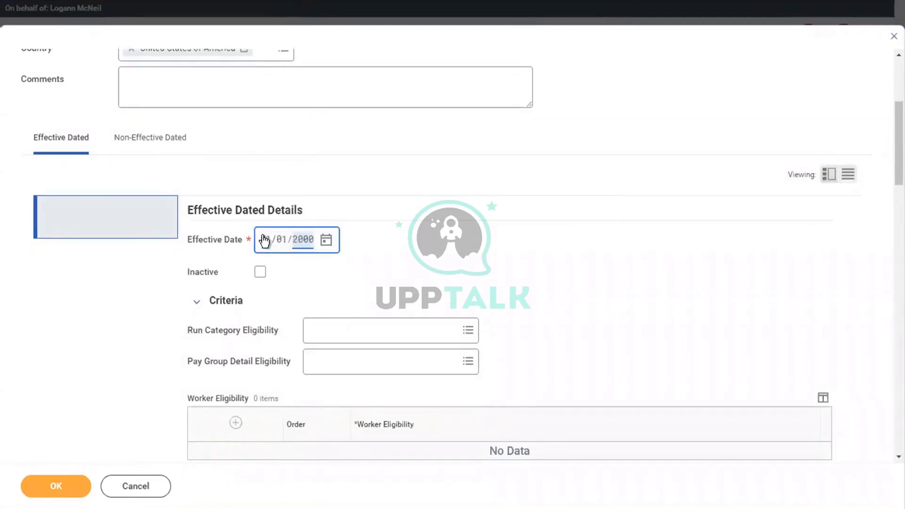
Set the earning's run category eligibility to Regular
{"action": "left_click", "coordinate": [335, 333]}
{"action": "type", "text": "REG"}
{"action": "key", "text": "Return"}
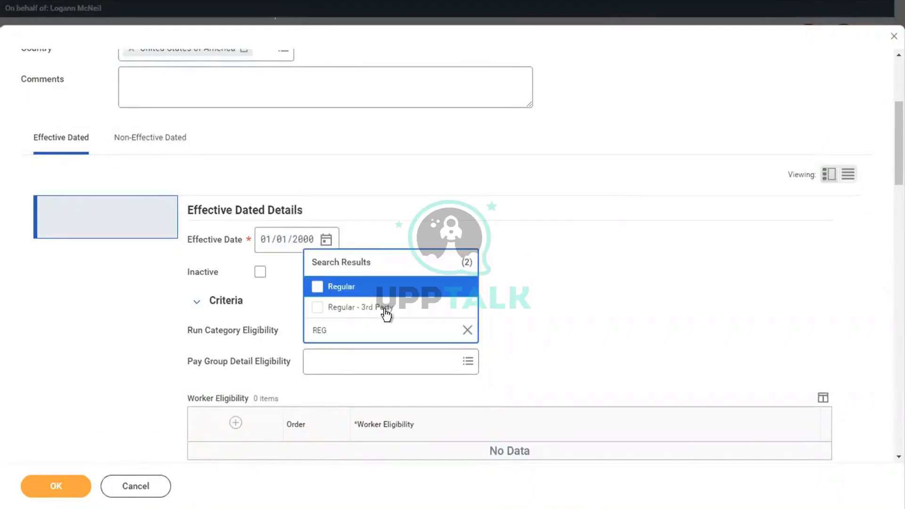
{"action": "key", "text": "Return"}
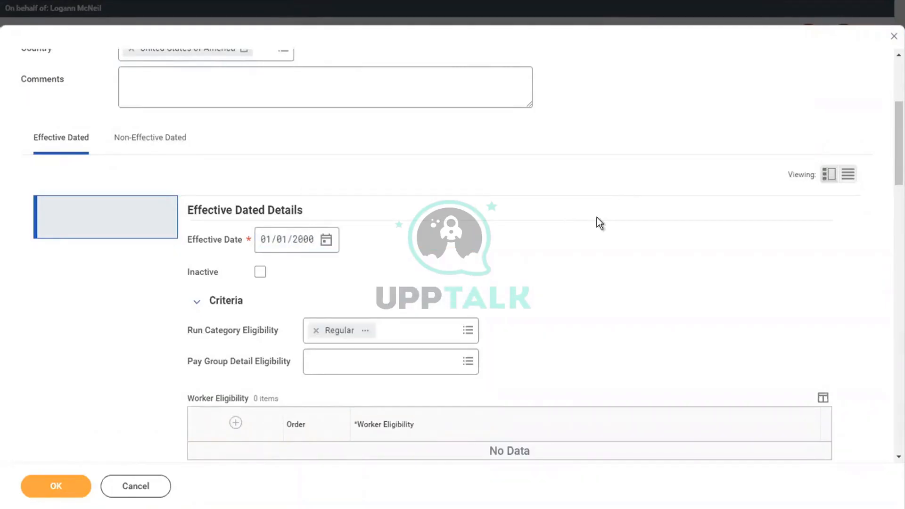
Add a worker eligibility rule 'Payroll Input Exists for Pay Component'
{"action": "scroll", "coordinate": [314, 265], "scroll_direction": "down", "scroll_amount": 4}
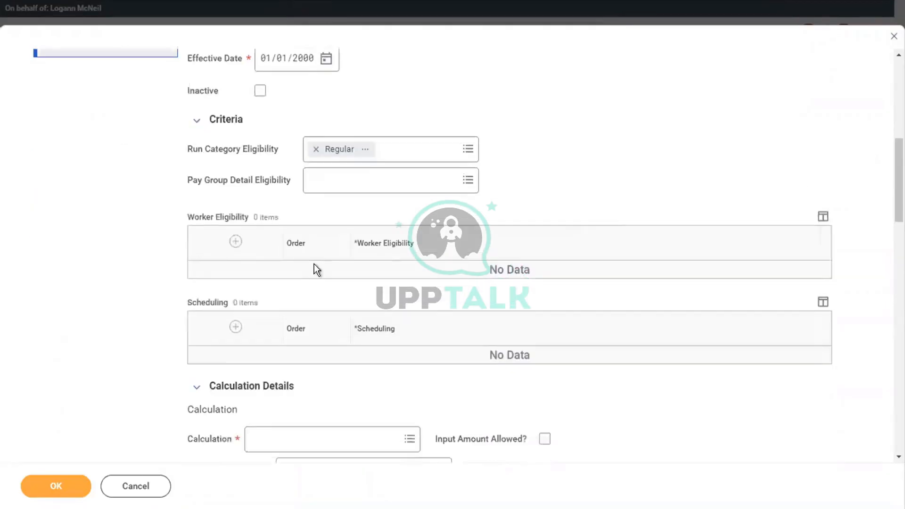
{"action": "left_click", "coordinate": [236, 241]}
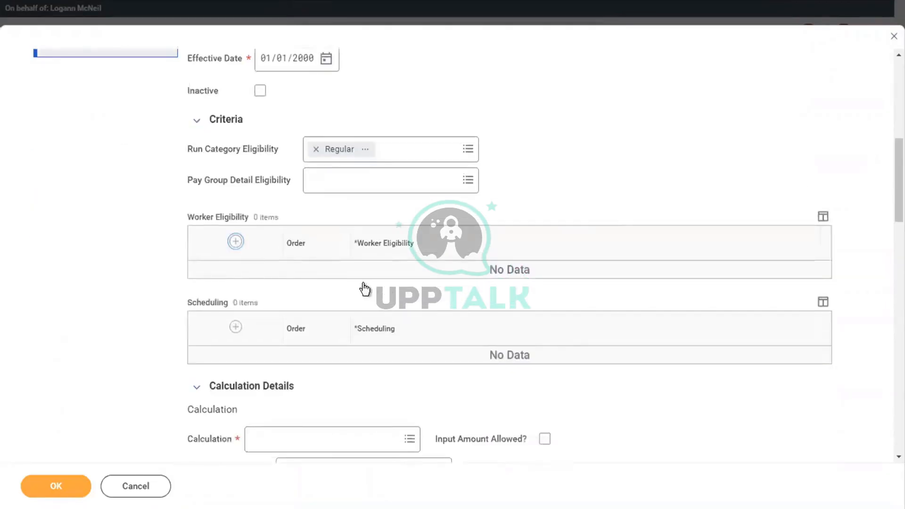
{"action": "left_click", "coordinate": [384, 285]}
{"action": "type", "text": "PAY"}
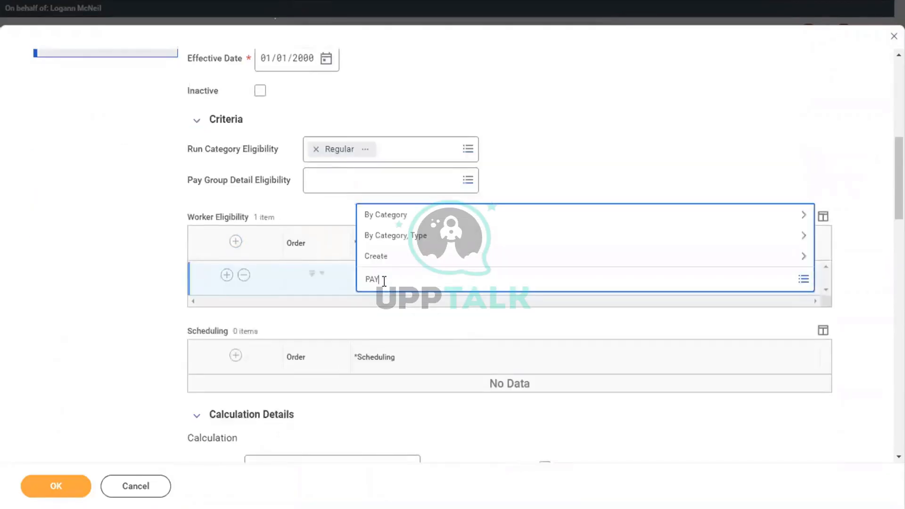
{"action": "type", "text": "ROLL INPUT"}
{"action": "key", "text": "Return"}
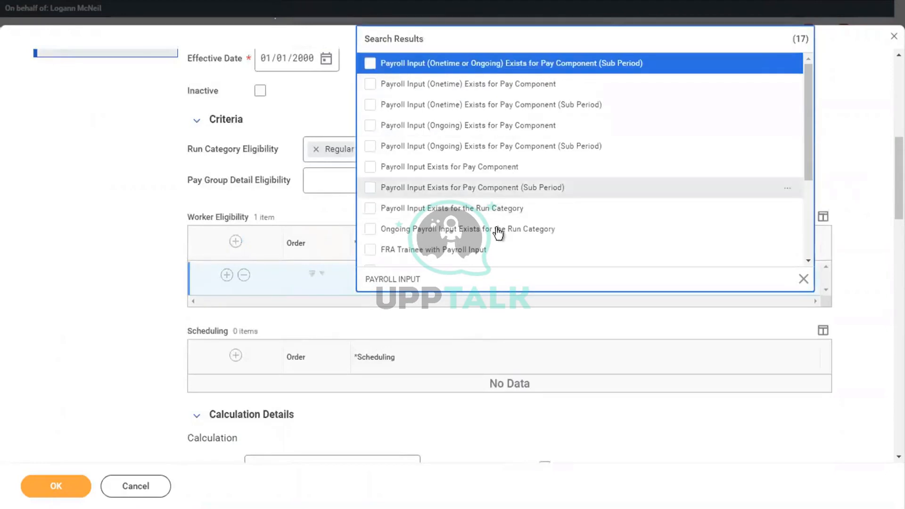
{"action": "left_click", "coordinate": [420, 169]}
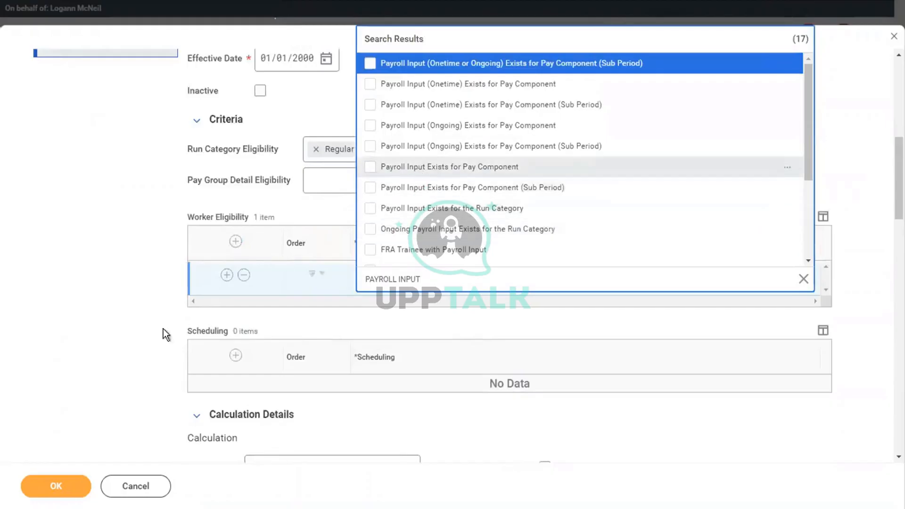
{"action": "left_click", "coordinate": [120, 335]}
Set the calculation to Payroll Input and tick Input Amount Allowed
{"action": "scroll", "coordinate": [120, 335], "scroll_direction": "down", "scroll_amount": 5}
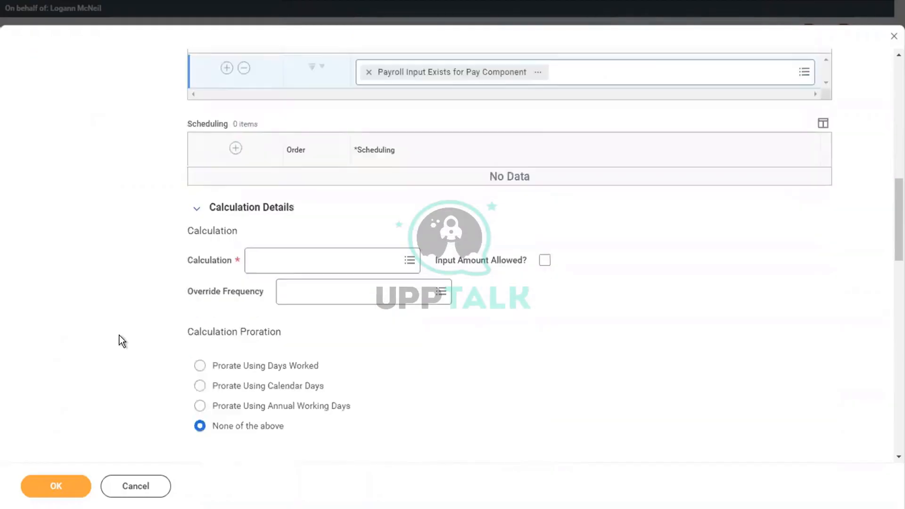
{"action": "left_click", "coordinate": [287, 266]}
{"action": "type", "text": "PAY"}
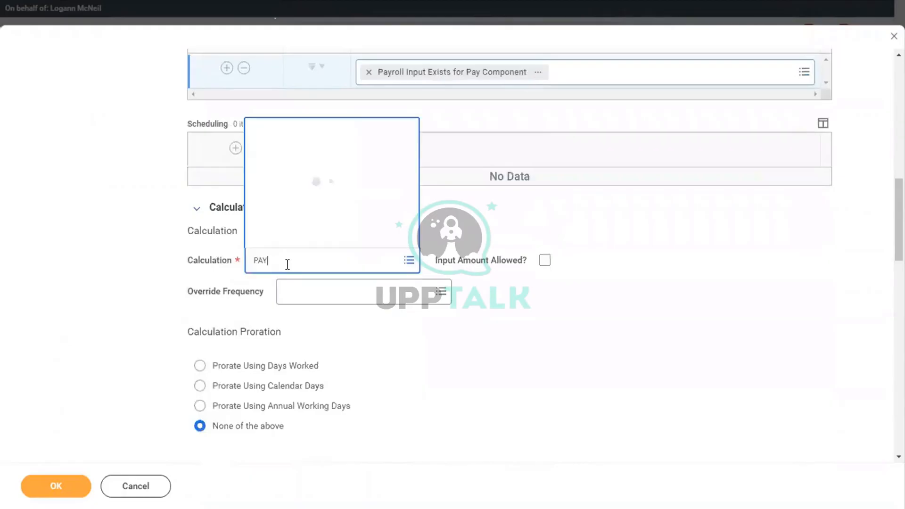
{"action": "type", "text": "ROLL INPUT"}
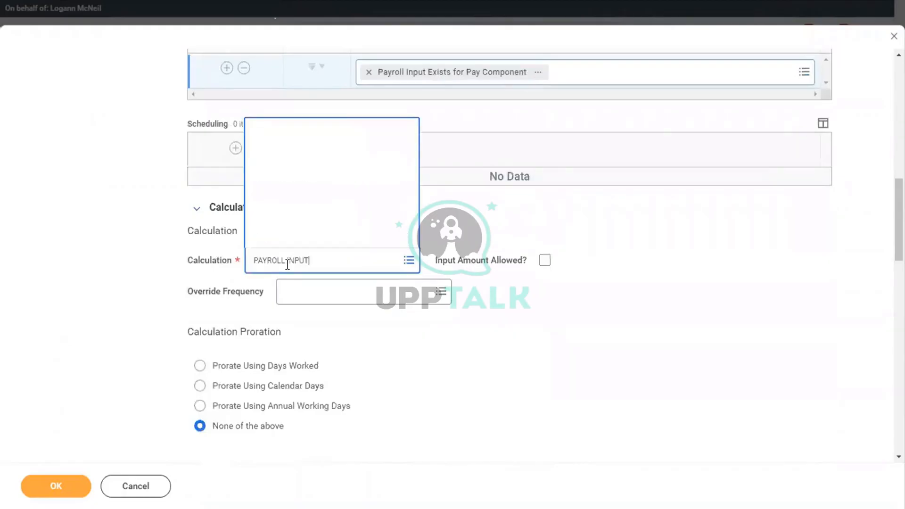
{"action": "key", "text": "Return"}
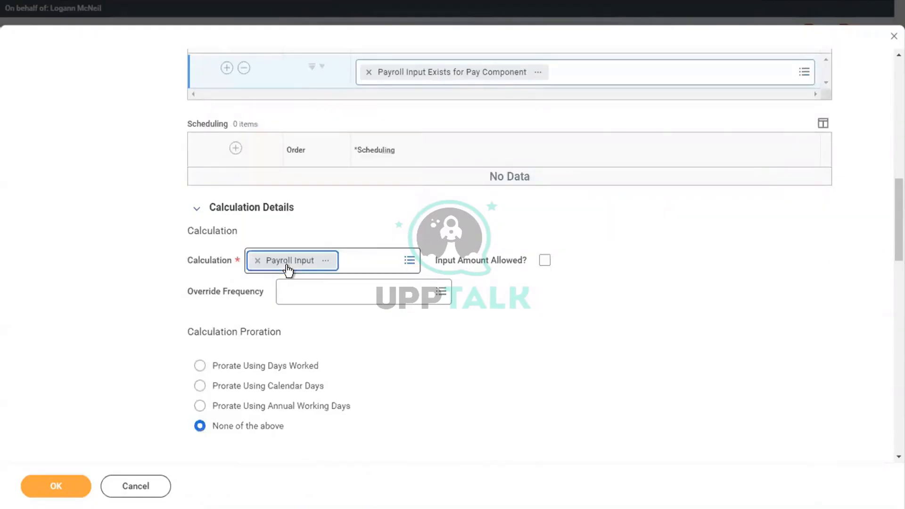
{"action": "left_click", "coordinate": [545, 260]}
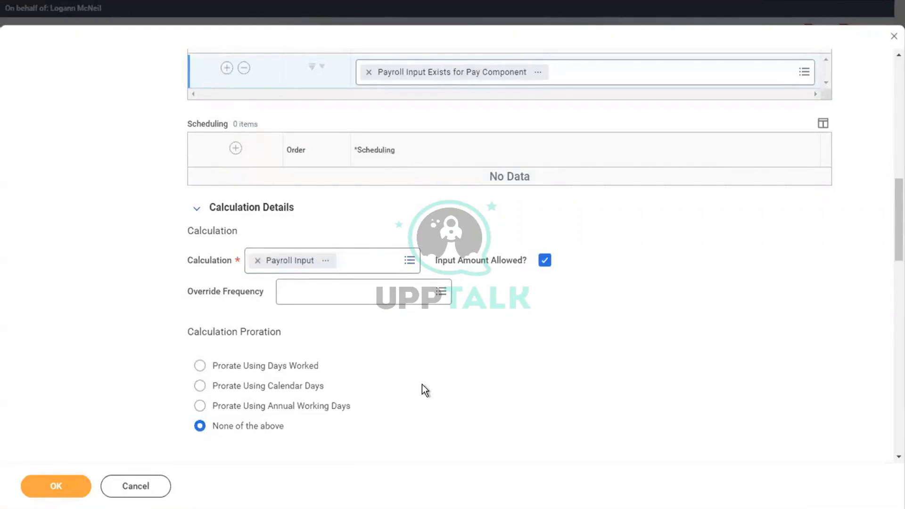
{"action": "scroll", "coordinate": [422, 383], "scroll_direction": "up", "scroll_amount": 1}
{"action": "scroll", "coordinate": [423, 385], "scroll_direction": "up", "scroll_amount": 7}
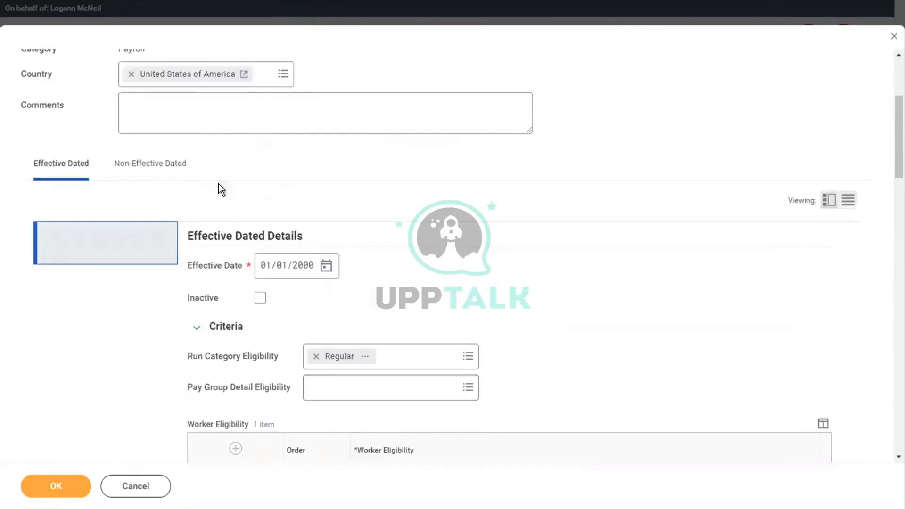
On the Non-Effective Dated settings, add the Adds to Gross and FICA Taxable [USA] groups
{"action": "left_click", "coordinate": [152, 170]}
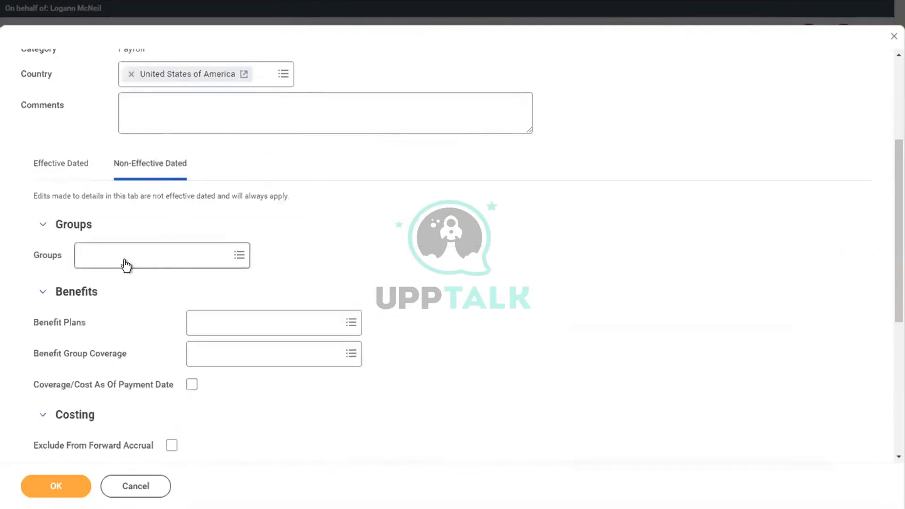
{"action": "left_click", "coordinate": [124, 259]}
{"action": "type", "text": "ADD TO "}
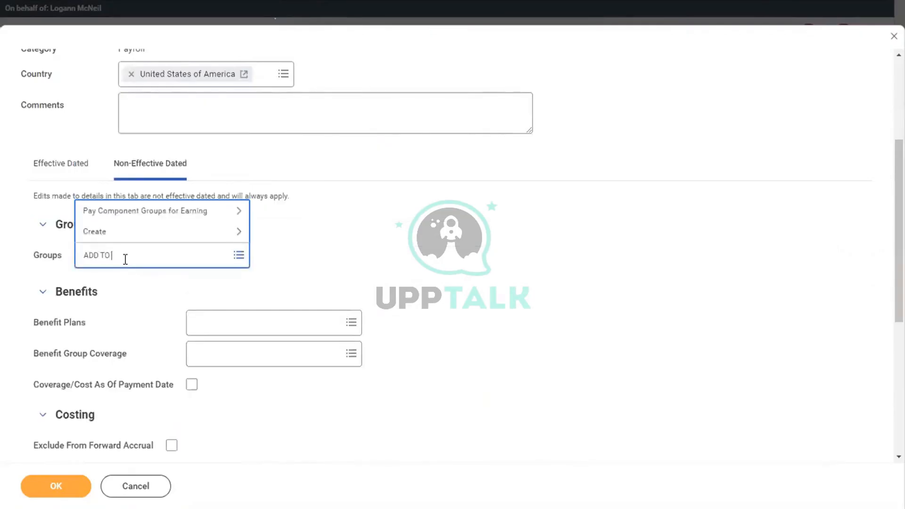
{"action": "type", "text": "GROSS"}
{"action": "key", "text": "Return"}
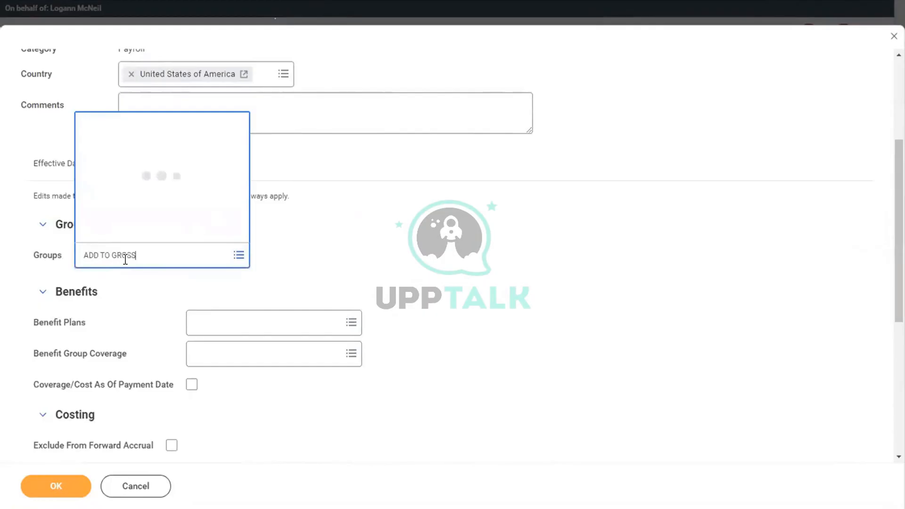
{"action": "left_click", "coordinate": [124, 131]}
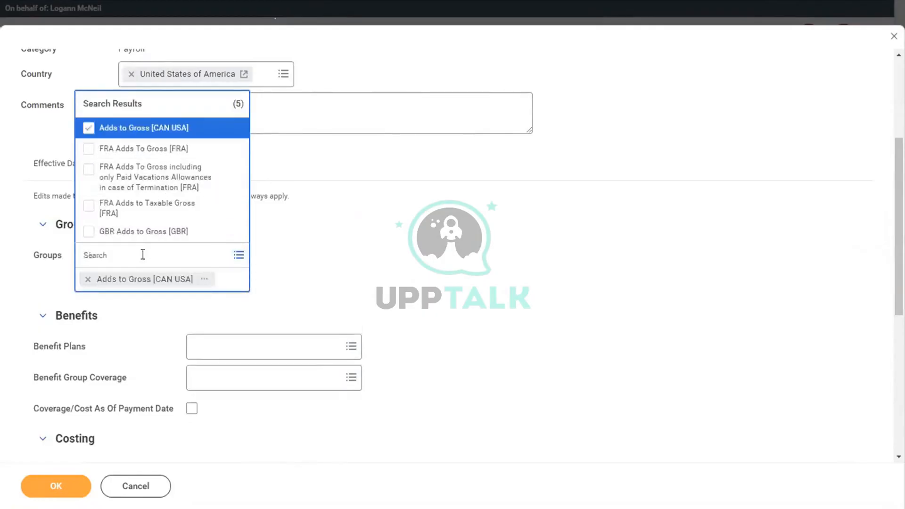
{"action": "type", "text": "FICA"}
{"action": "key", "text": "Return"}
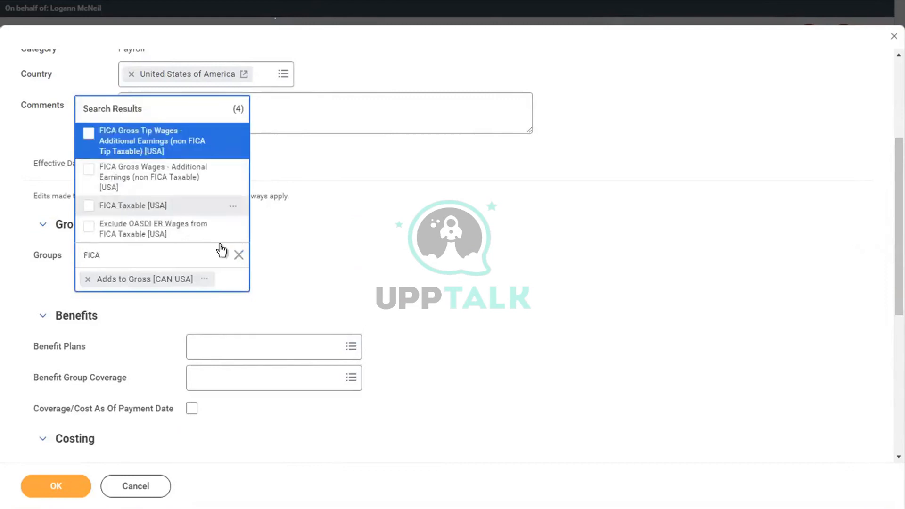
{"action": "key", "text": "Down"}
{"action": "key", "text": "Down"}
{"action": "key", "text": "Return"}
Add the FUI, SUI, State and Local Withholding Taxable groups, then save the earning
{"action": "type", "text": "FUI"}
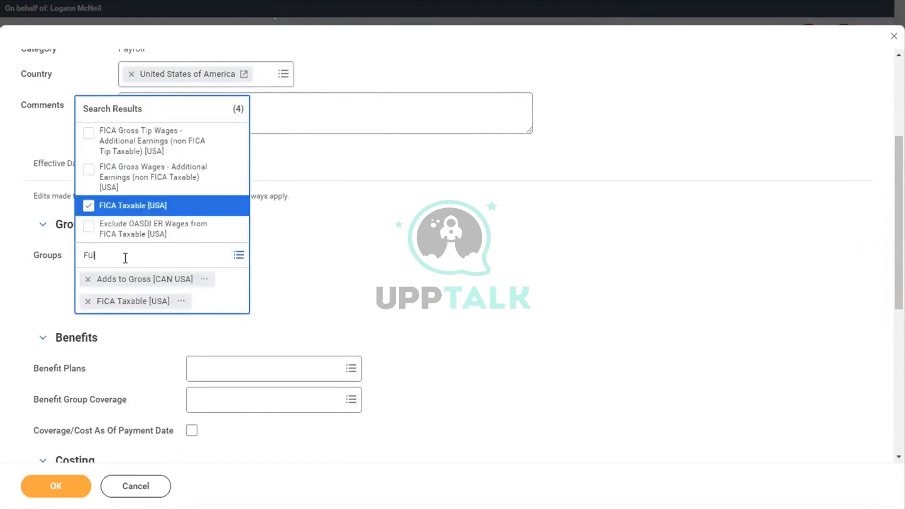
{"action": "key", "text": "Return"}
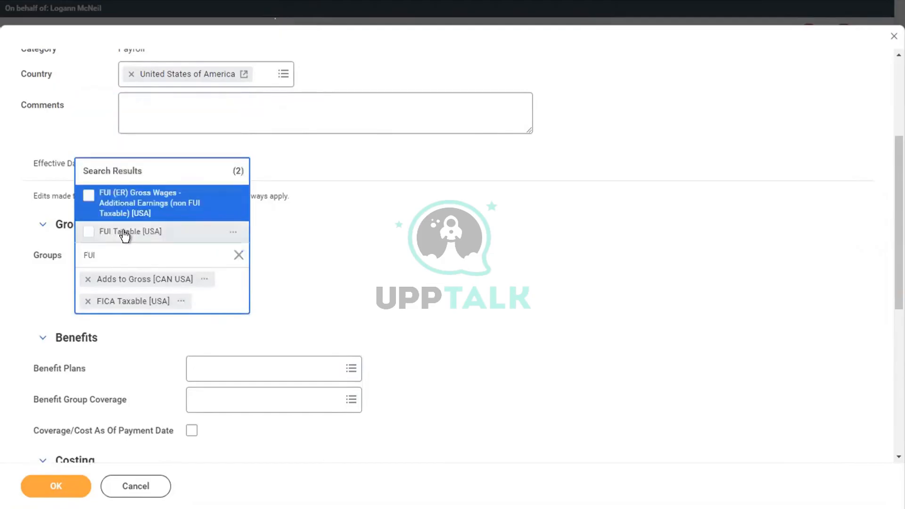
{"action": "left_click", "coordinate": [120, 232]}
{"action": "type", "text": "SUI"}
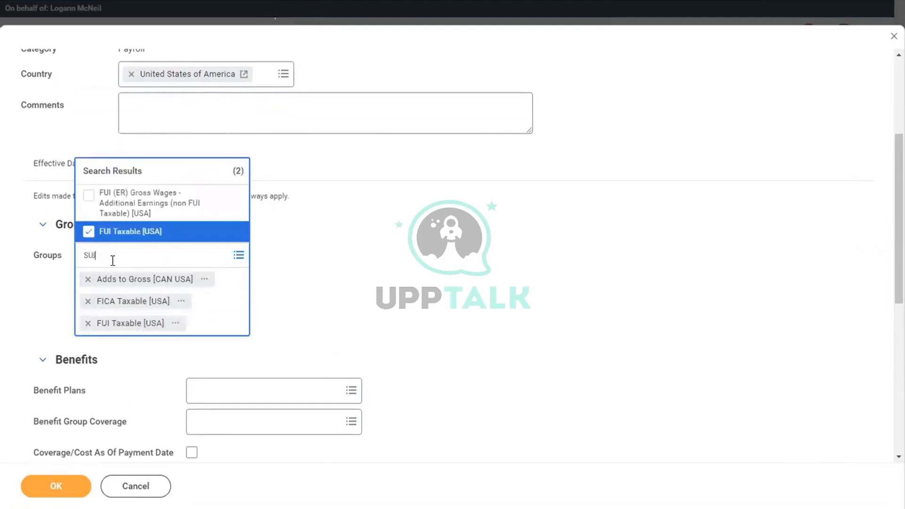
{"action": "key", "text": "Return"}
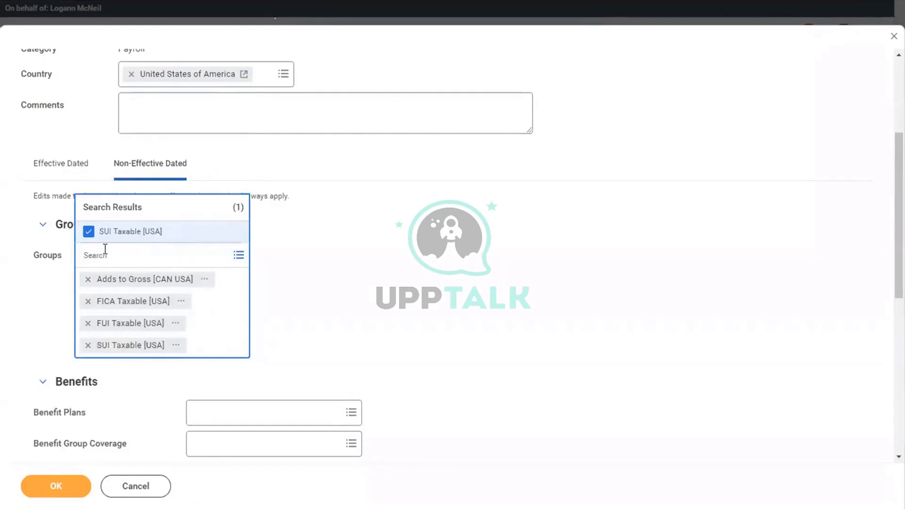
{"action": "type", "text": "STATE"}
{"action": "key", "text": "Return"}
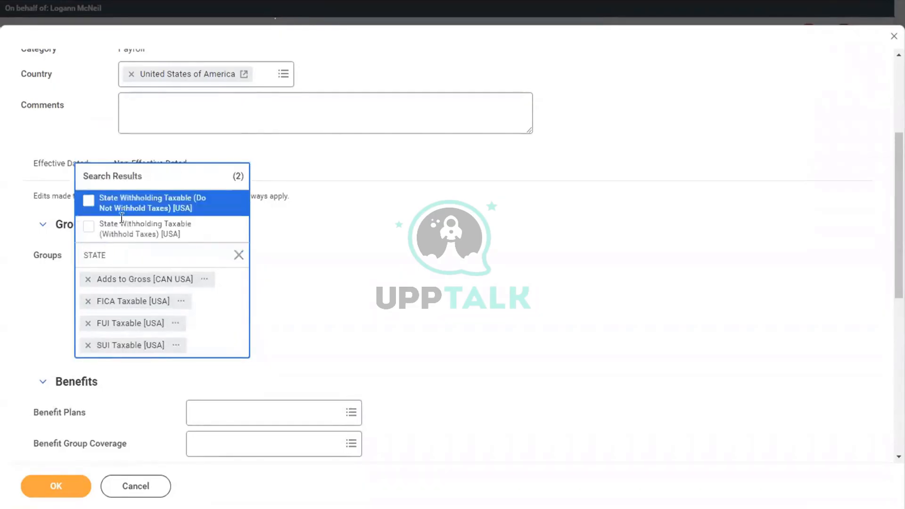
{"action": "left_click", "coordinate": [118, 228]}
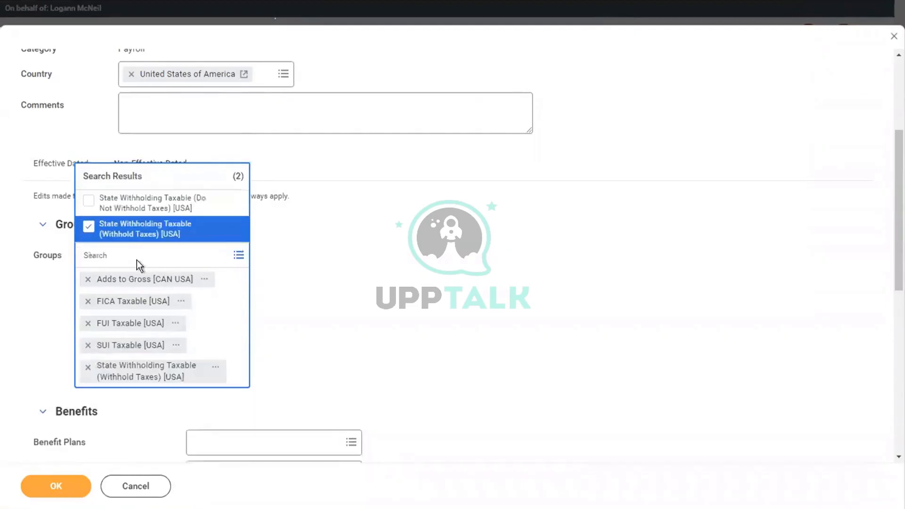
{"action": "type", "text": "LOCAL"}
{"action": "key", "text": "Return"}
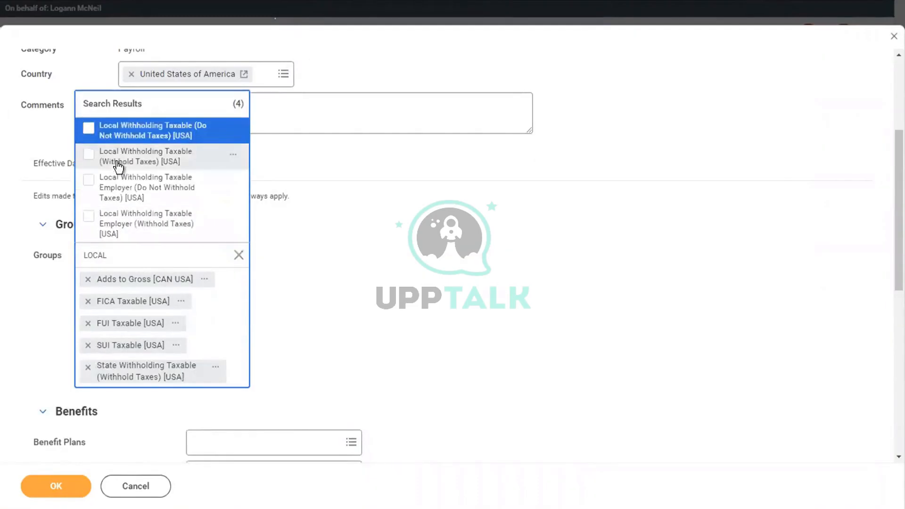
{"action": "left_click", "coordinate": [109, 162]}
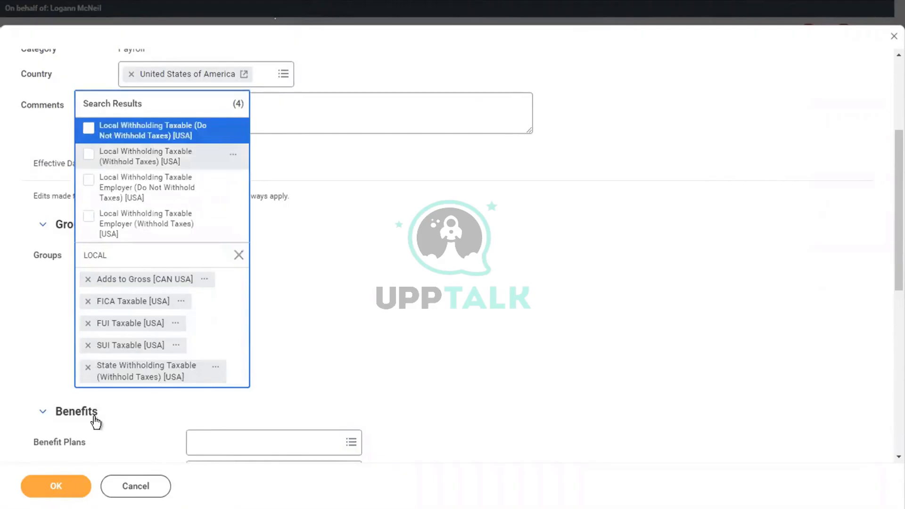
{"action": "left_click", "coordinate": [50, 485]}
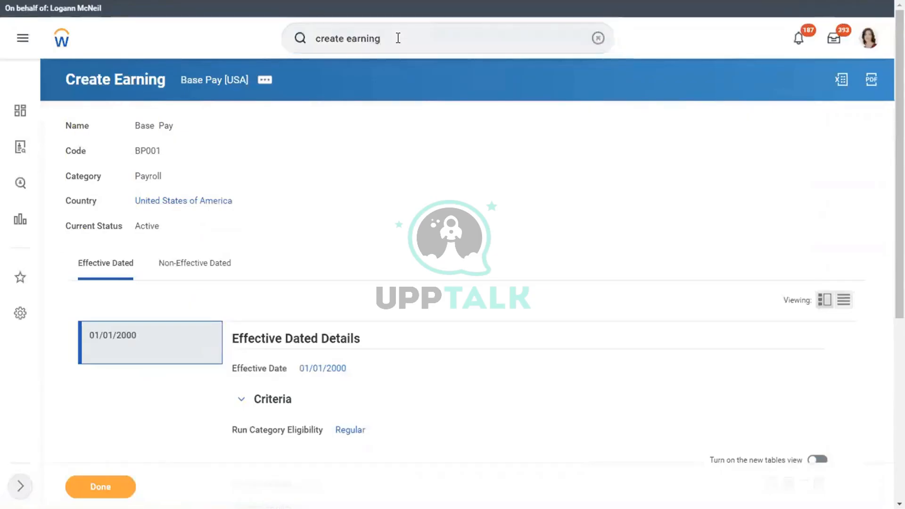
Search for 'create earning' and launch the Create Earning task from the results
{"action": "key", "text": "Return"}
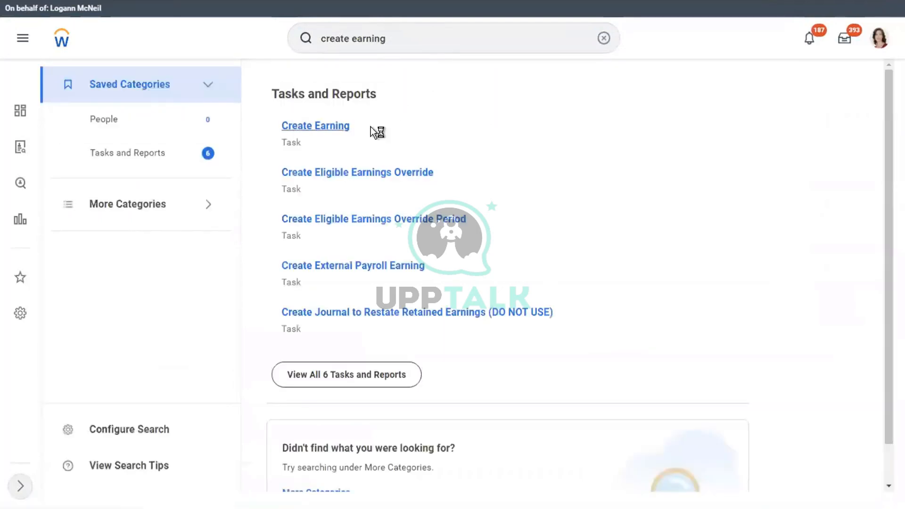
{"action": "left_click", "coordinate": [301, 125]}
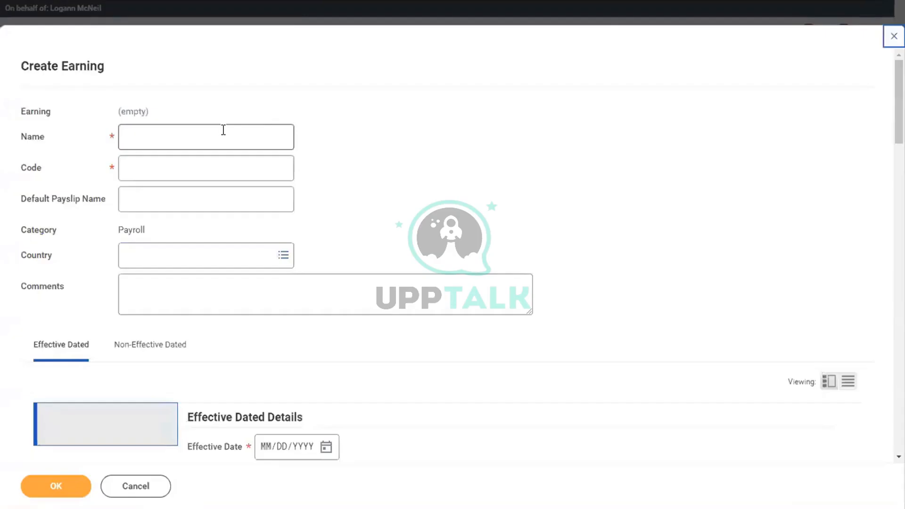
Name the new earning 'Current Month Adjusted Amount' with code CMAC
{"action": "left_click", "coordinate": [223, 130]}
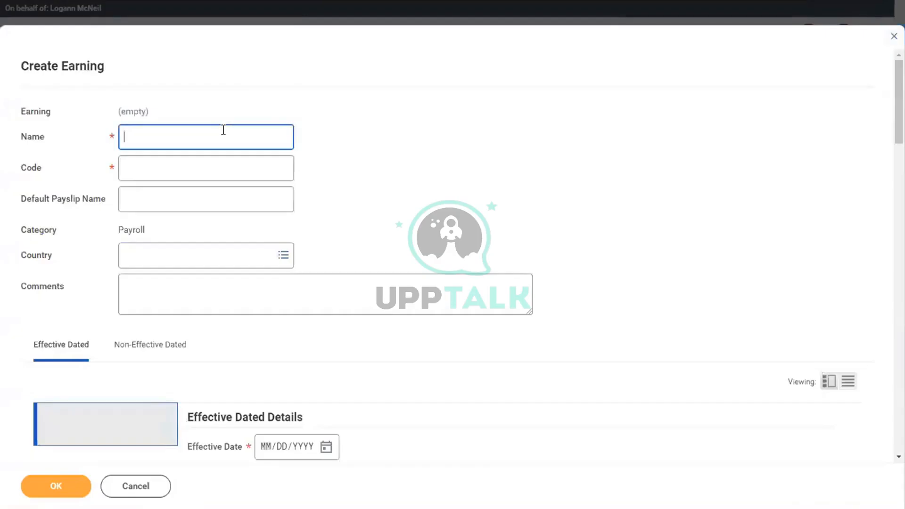
{"action": "type", "text": "Current"}
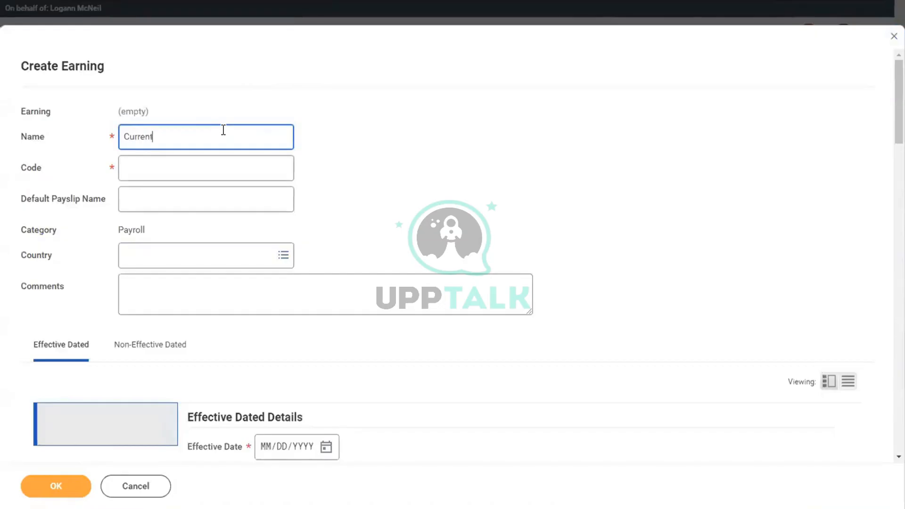
{"action": "type", "text": " Month Adjustme"}
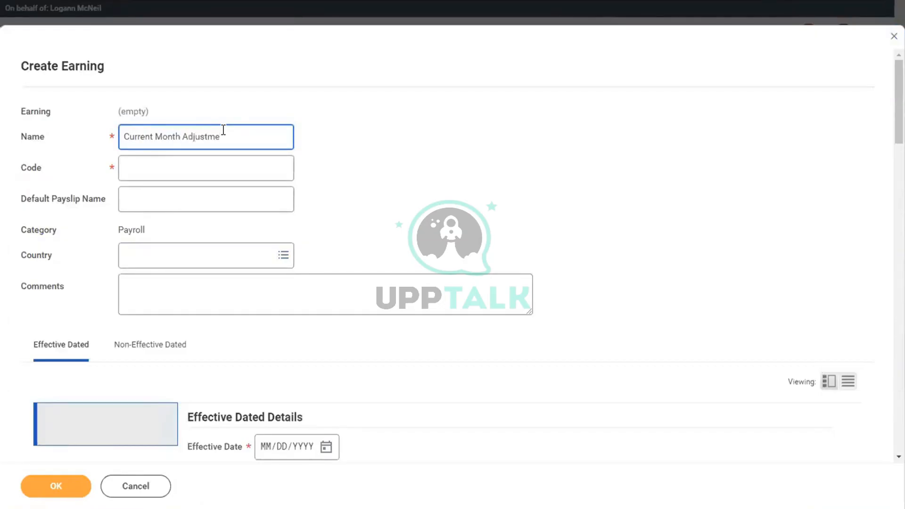
{"action": "key", "text": "BackSpace"}
{"action": "key", "text": "BackSpace"}
{"action": "type", "text": "ed Amount"}
{"action": "left_click", "coordinate": [153, 166]}
{"action": "type", "text": "C"}
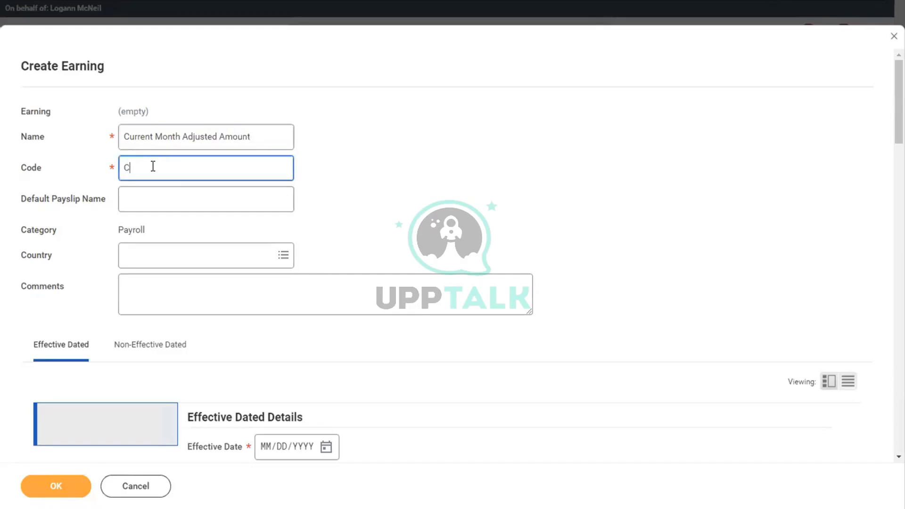
{"action": "type", "text": "MAC"}
Set the default payslip name to 'Adjusted/Corrected Amount', leaving Country empty
{"action": "left_click", "coordinate": [185, 265]}
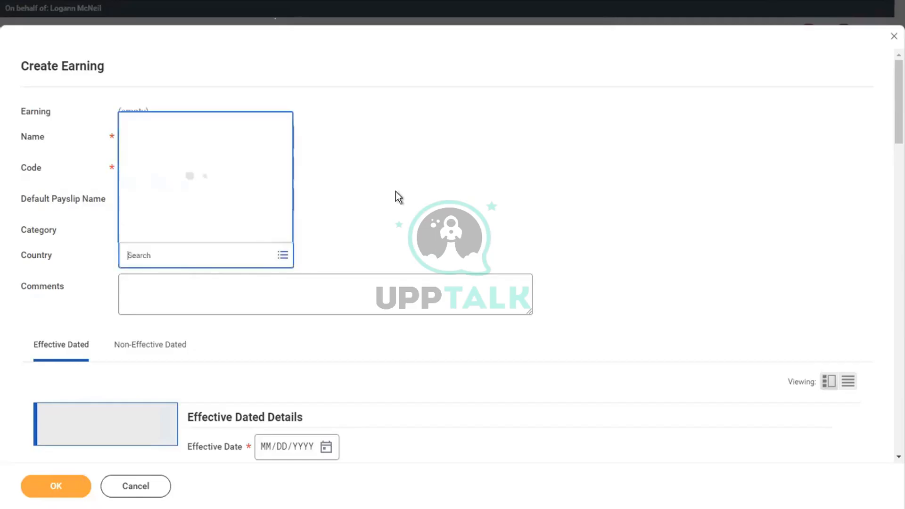
{"action": "left_click", "coordinate": [395, 191]}
{"action": "left_click", "coordinate": [188, 192]}
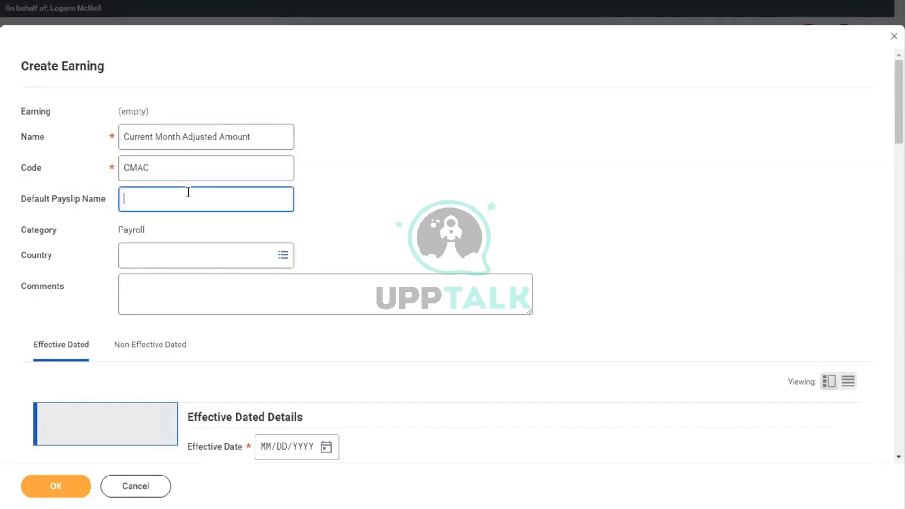
{"action": "type", "text": "Adjusted/Corrected Amount"}
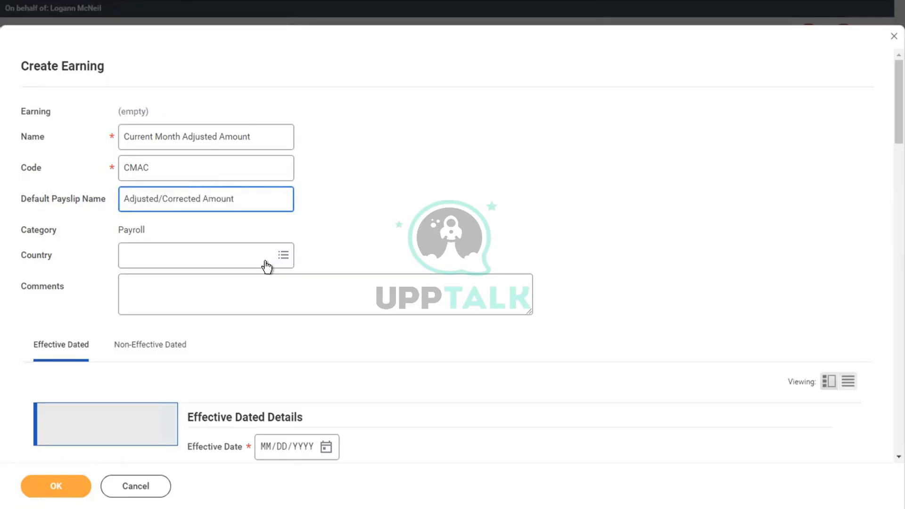
{"action": "left_click", "coordinate": [218, 262]}
{"action": "type", "text": "usa"}
{"action": "key", "text": "Return"}
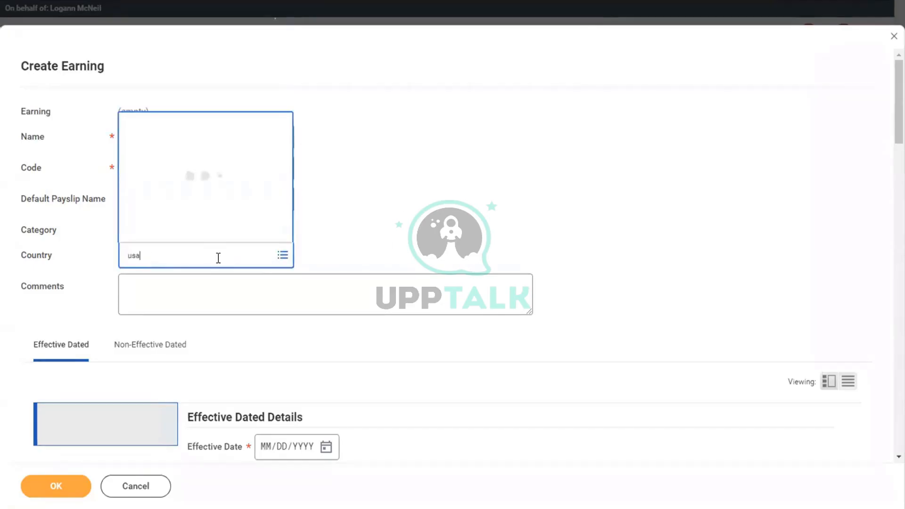
{"action": "left_click", "coordinate": [451, 184]}
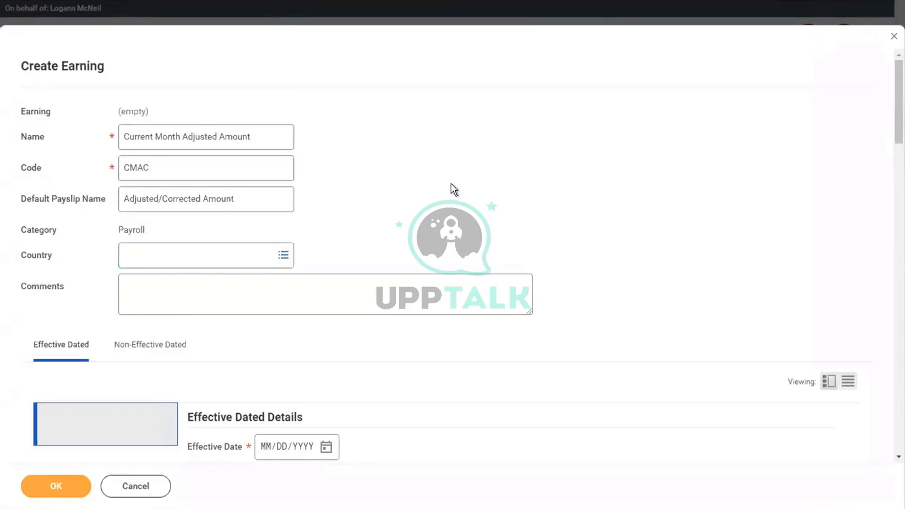
{"action": "scroll", "coordinate": [450, 184], "scroll_direction": "down", "scroll_amount": 4}
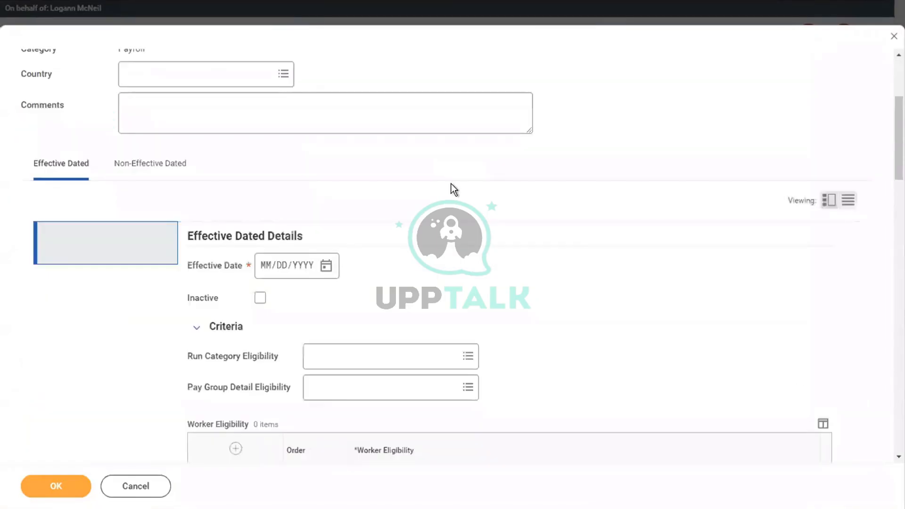
Set effective date 01/01/2000 and Regular run category eligibility
{"action": "left_click", "coordinate": [266, 270]}
{"action": "type", "text": "010120"}
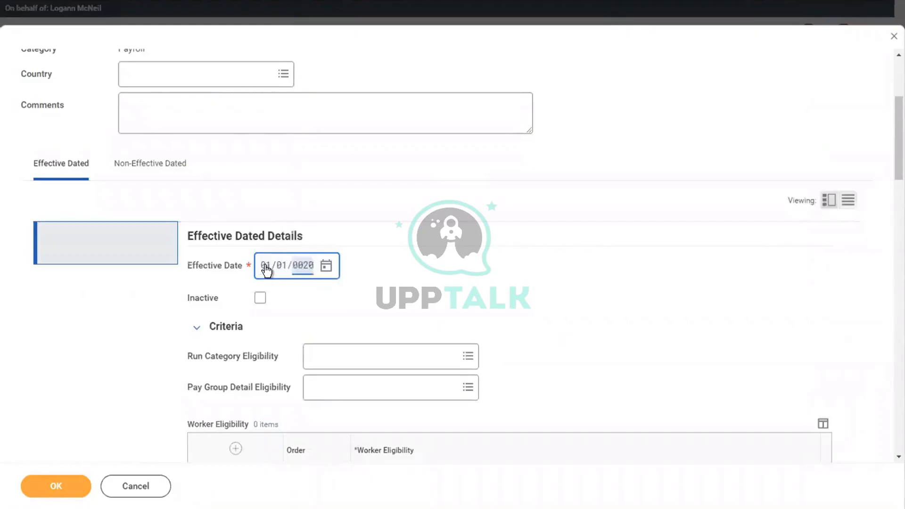
{"action": "left_click", "coordinate": [365, 365]}
{"action": "type", "text": "reg"}
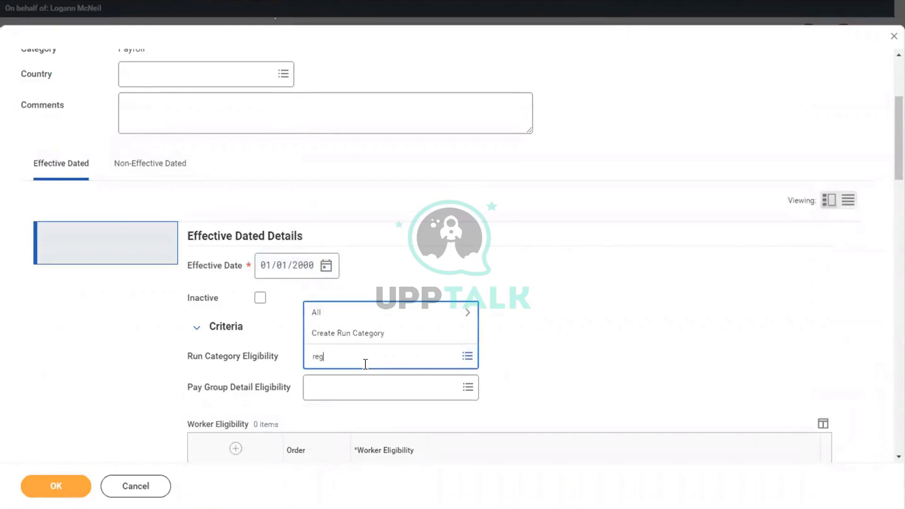
{"action": "left_click", "coordinate": [346, 250]}
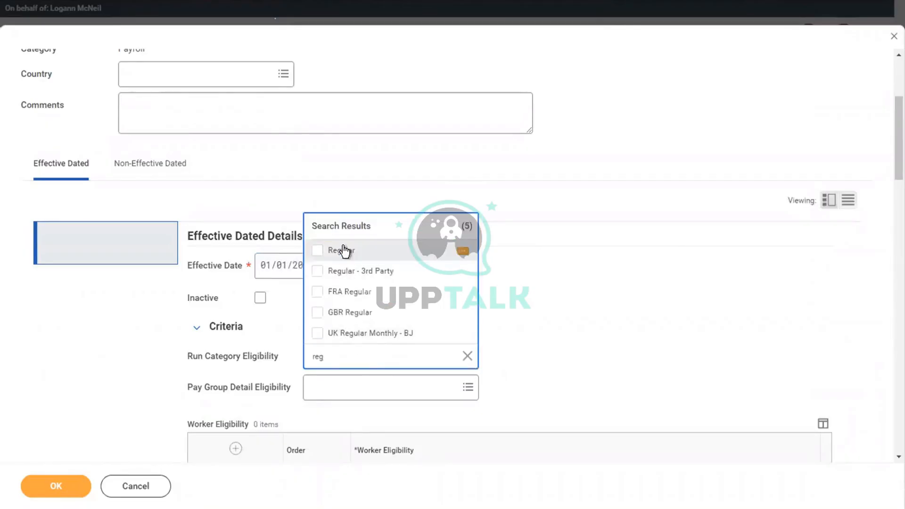
{"action": "scroll", "coordinate": [605, 126], "scroll_direction": "down", "scroll_amount": 5}
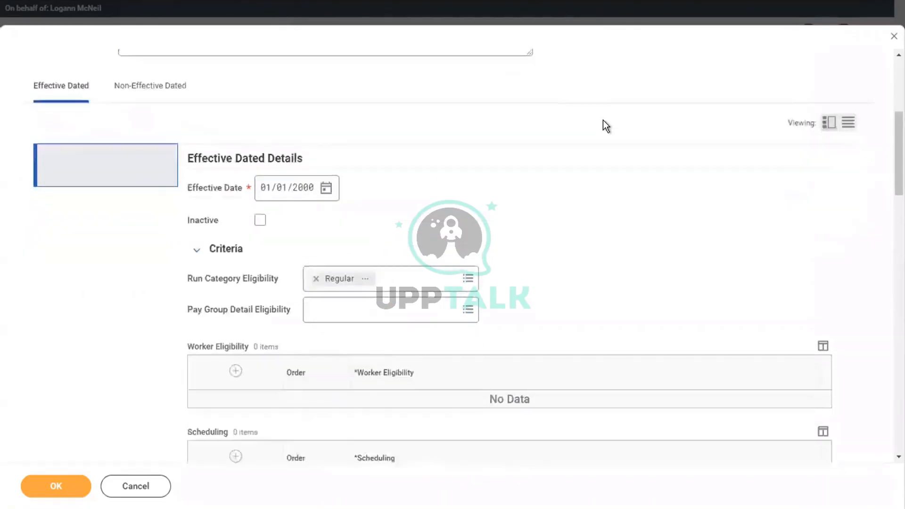
{"action": "scroll", "coordinate": [606, 126], "scroll_direction": "down", "scroll_amount": 1}
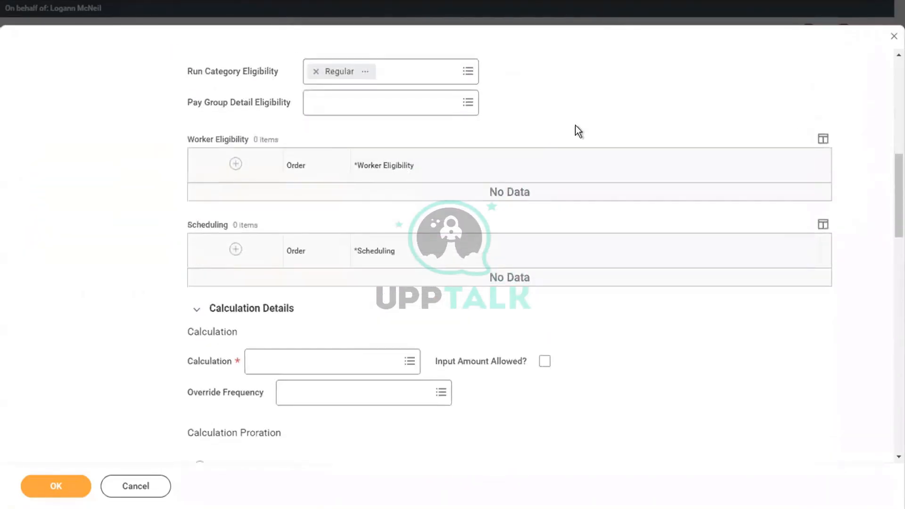
Add a worker eligibility rule 'Payroll Input Exists for Pay Component'
{"action": "left_click", "coordinate": [235, 164]}
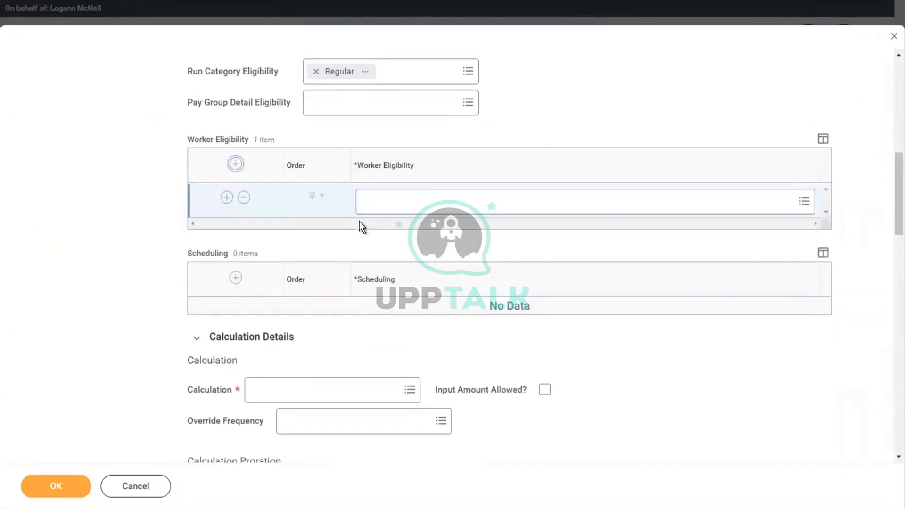
{"action": "left_click", "coordinate": [387, 210]}
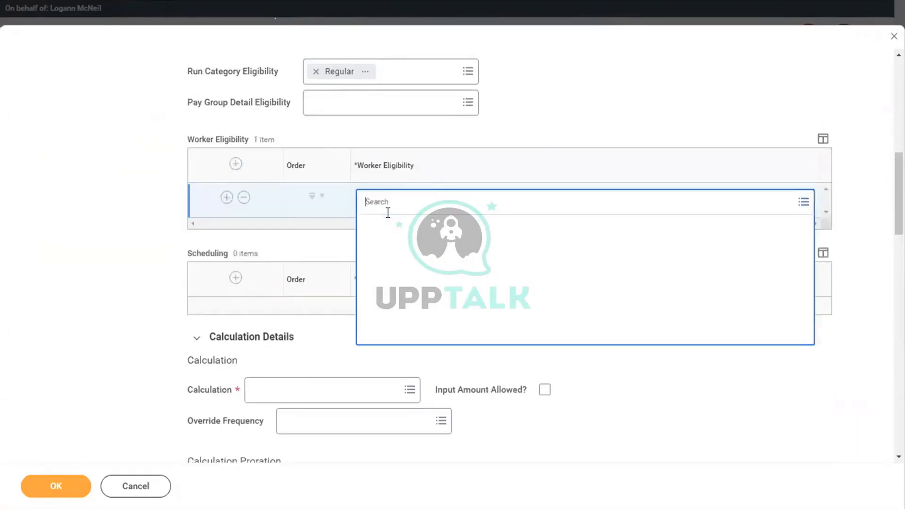
{"action": "type", "text": "payroll"}
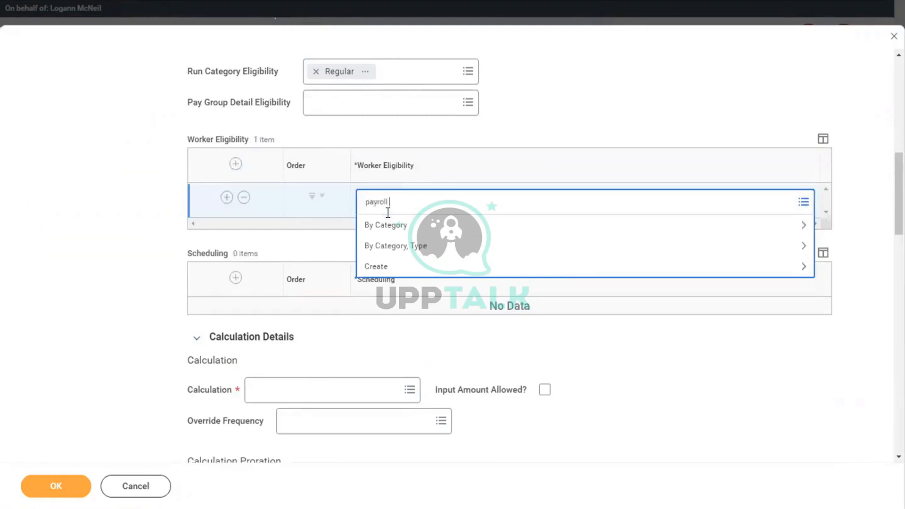
{"action": "type", "text": " input"}
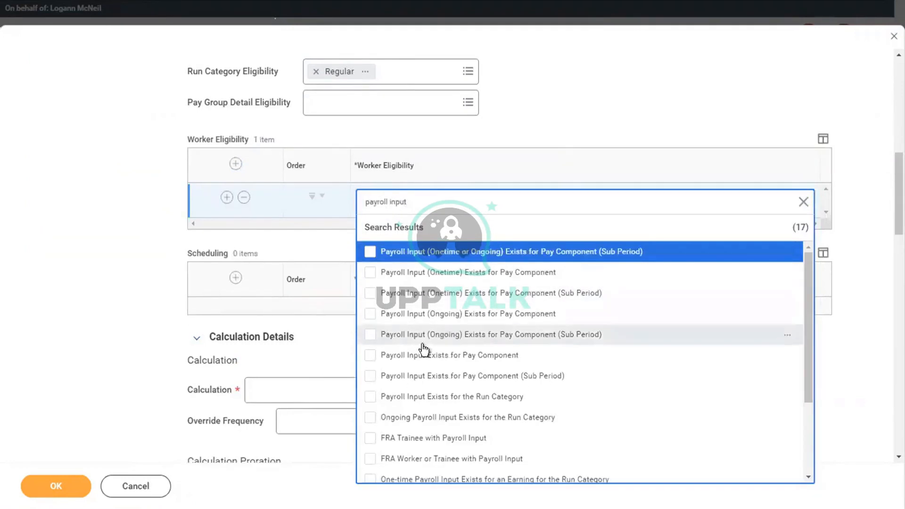
{"action": "left_click", "coordinate": [389, 357]}
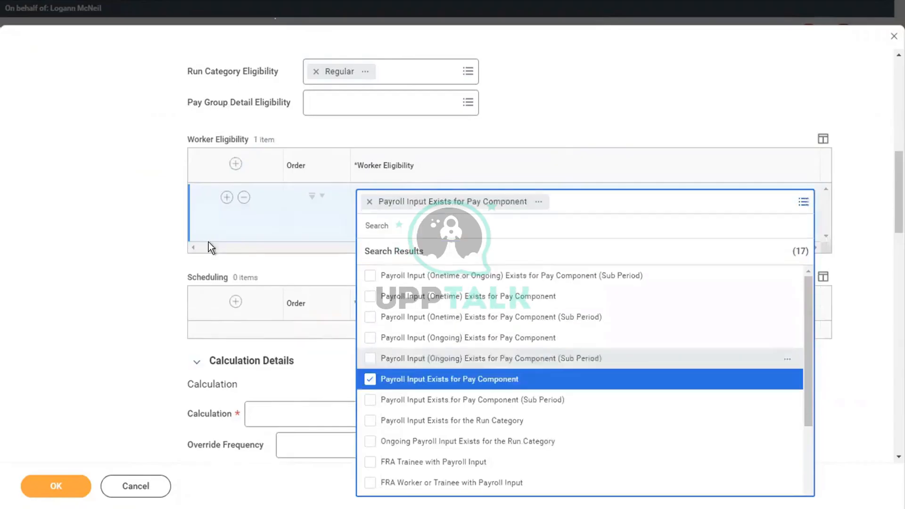
{"action": "left_click", "coordinate": [60, 238]}
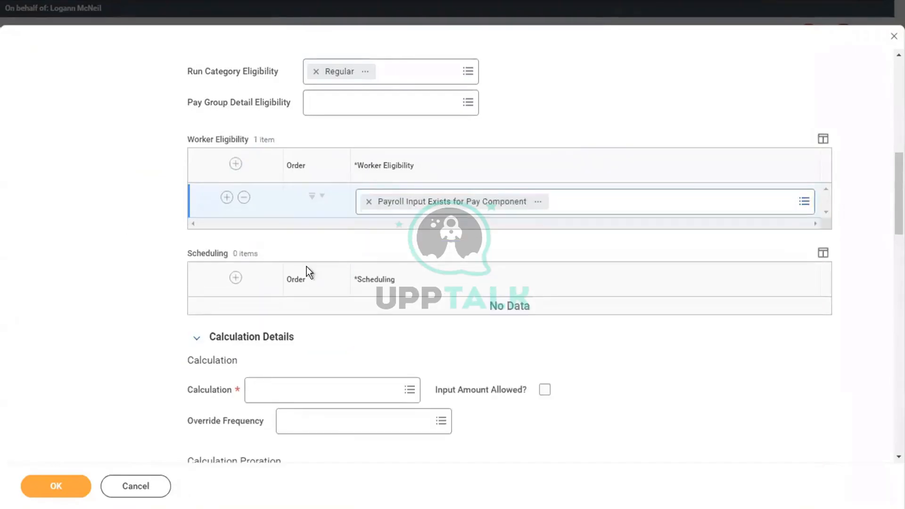
Set the calculation to Payroll Input and allow input amounts
{"action": "left_click", "coordinate": [280, 398]}
{"action": "type", "text": "pyroll"}
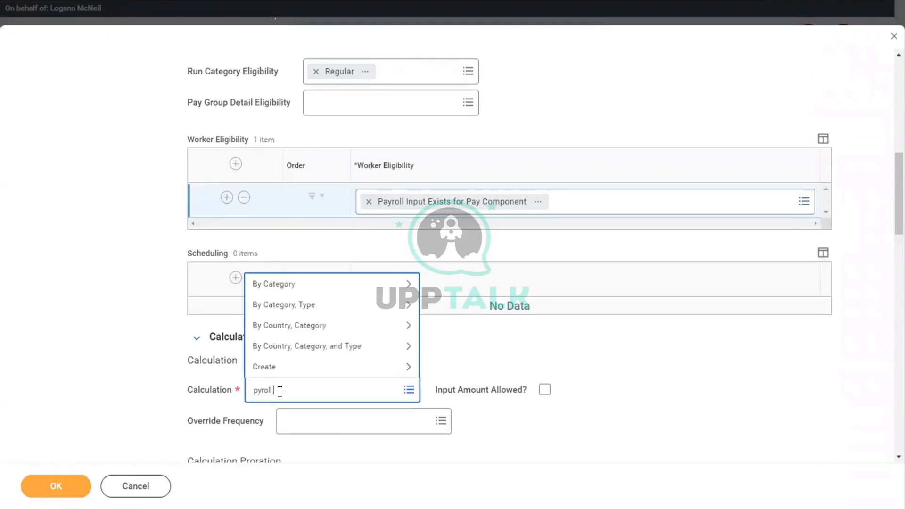
{"action": "type", "text": " input"}
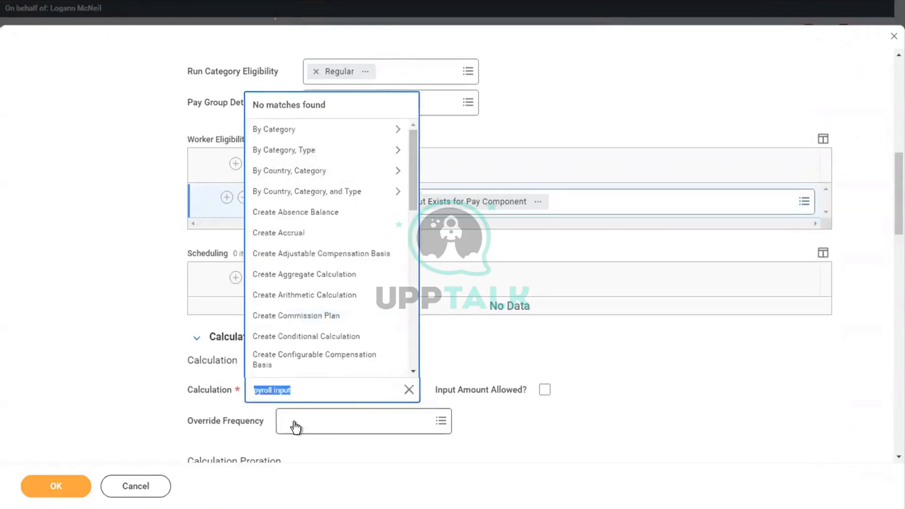
{"action": "key", "text": "BackSpace"}
{"action": "type", "text": "payroll input"}
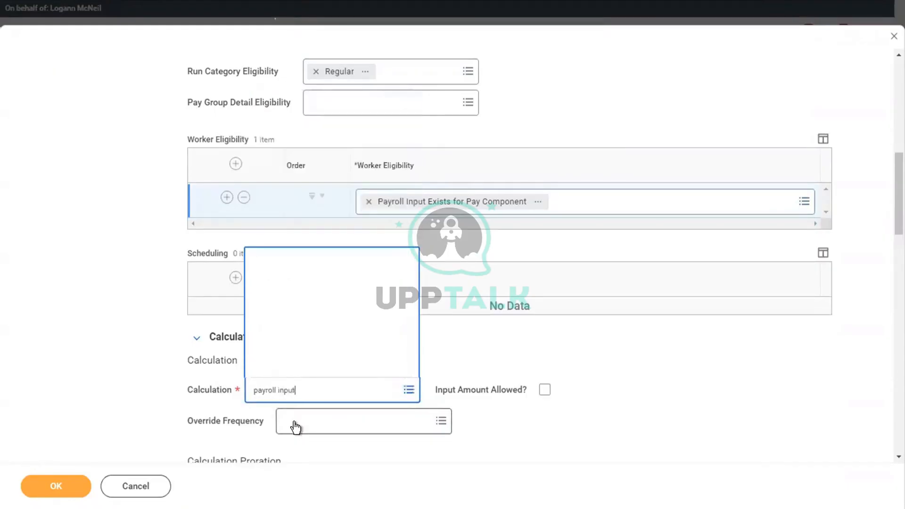
{"action": "left_click", "coordinate": [544, 390]}
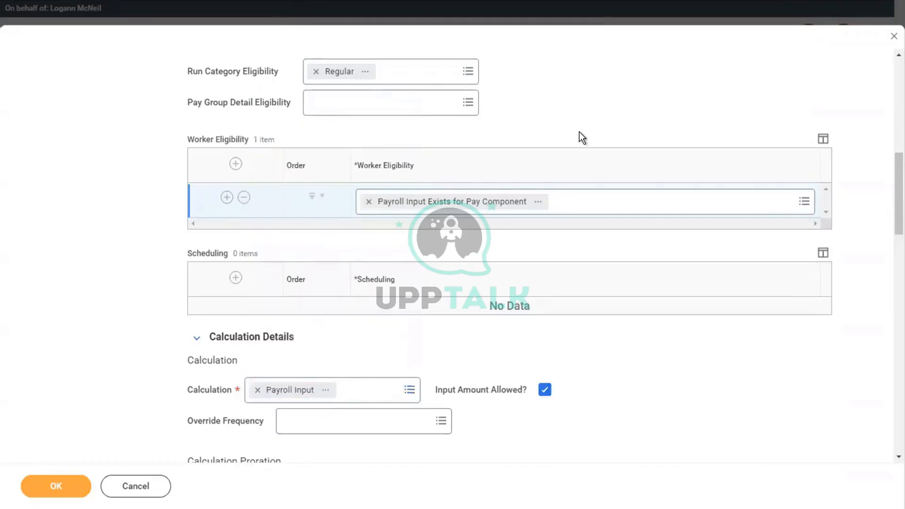
{"action": "scroll", "coordinate": [582, 138], "scroll_direction": "up", "scroll_amount": 10}
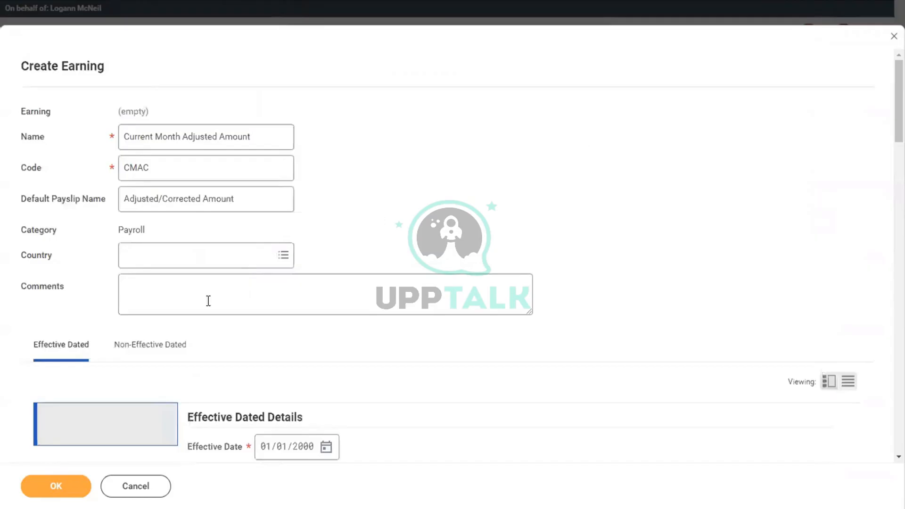
On the non-effective-dated settings, add the Adds to Gross and FUI Taxable [USA] groups
{"action": "left_click", "coordinate": [152, 345]}
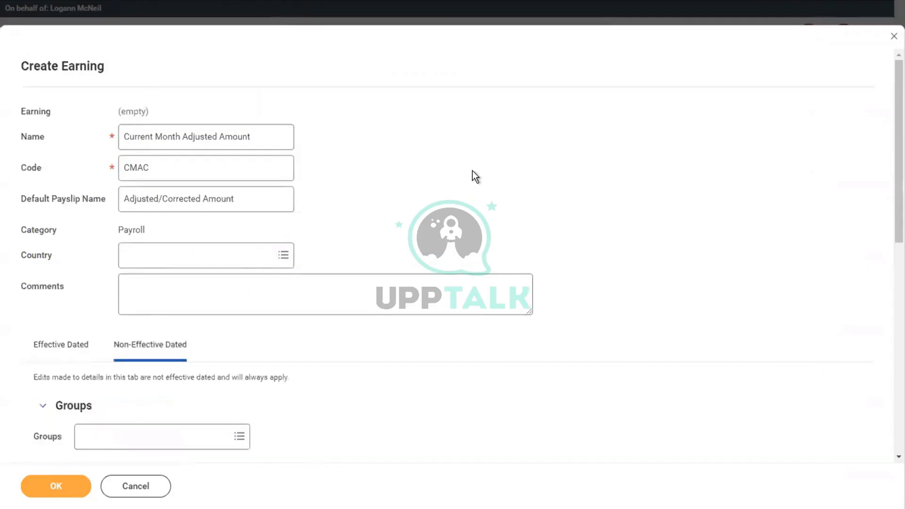
{"action": "scroll", "coordinate": [472, 171], "scroll_direction": "down", "scroll_amount": 5}
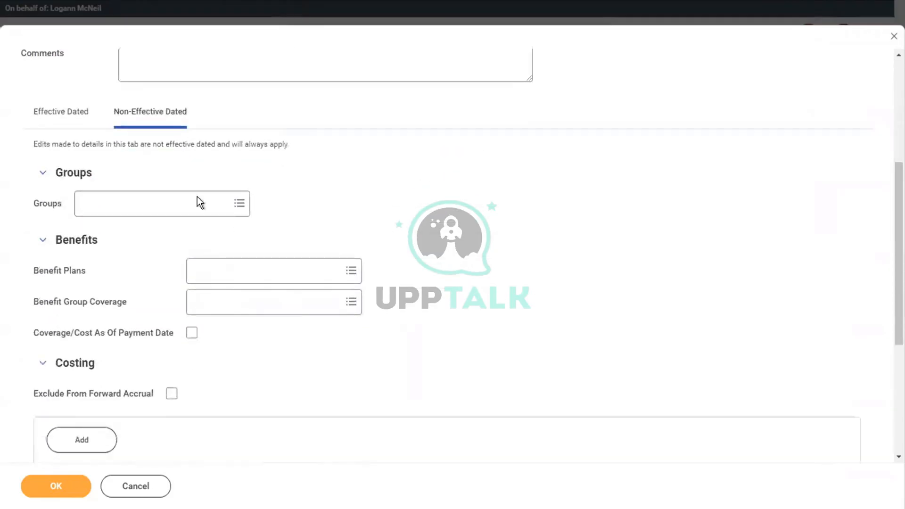
{"action": "left_click", "coordinate": [132, 211]}
{"action": "type", "text": "add "}
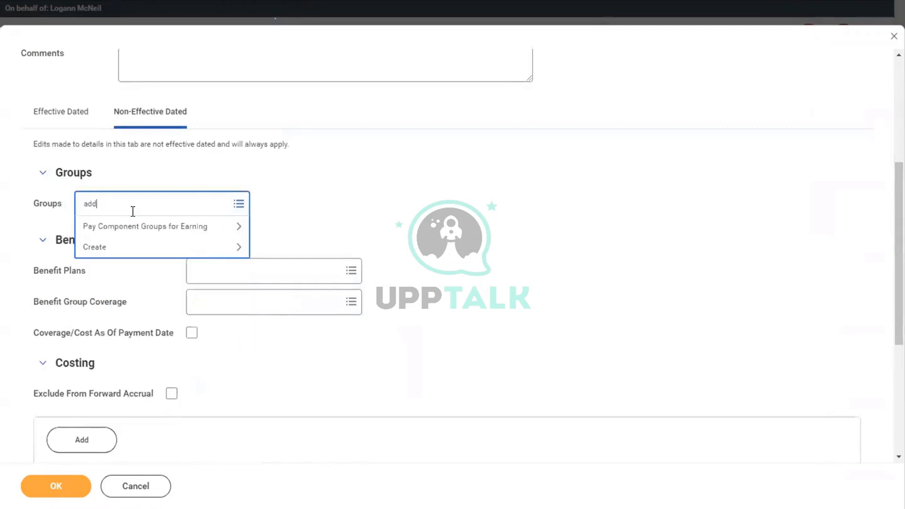
{"action": "type", "text": "to gross"}
{"action": "key", "text": "Return"}
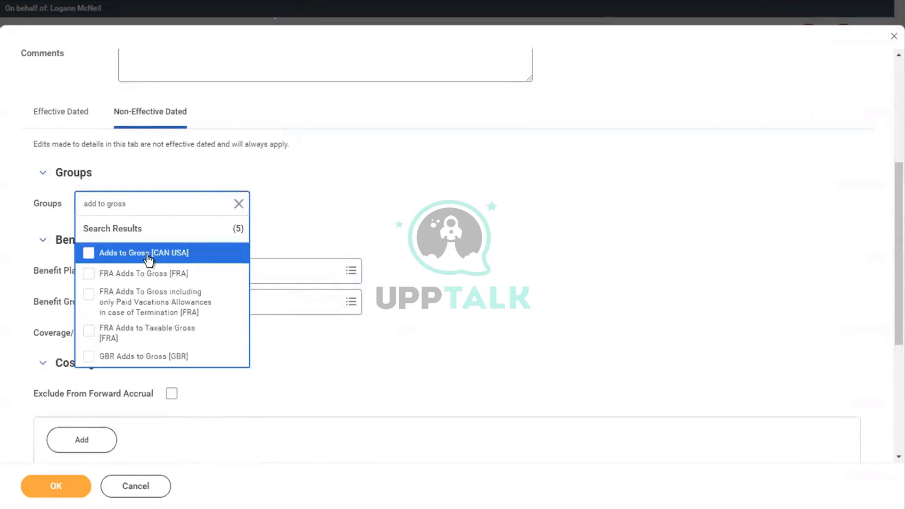
{"action": "left_click", "coordinate": [147, 258]}
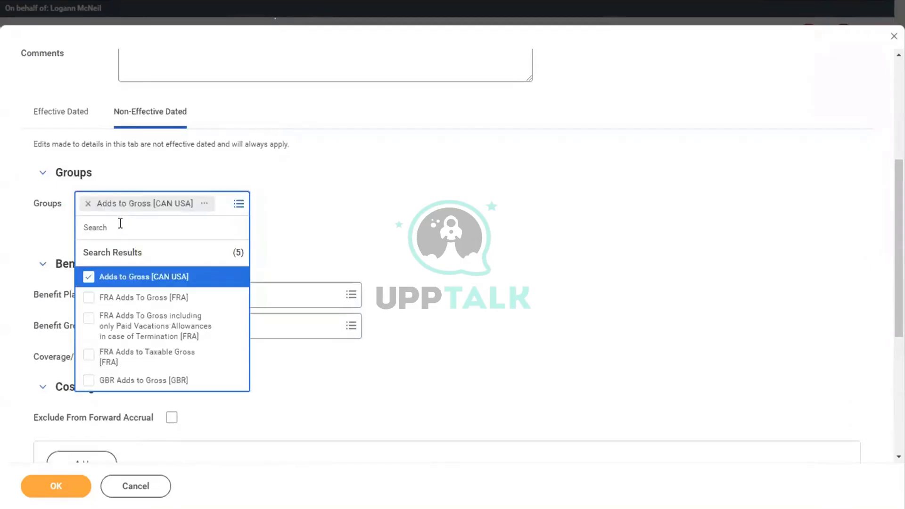
{"action": "type", "text": "fui"}
{"action": "key", "text": "Return"}
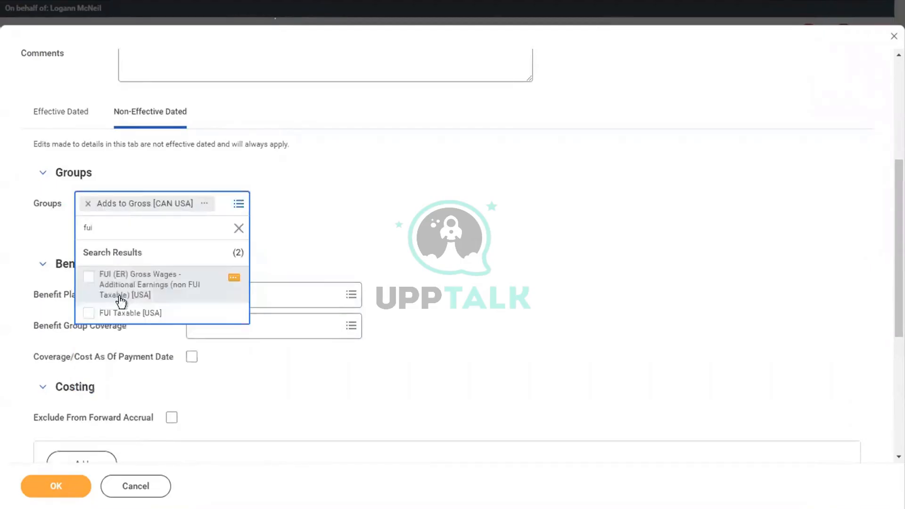
{"action": "left_click", "coordinate": [97, 313]}
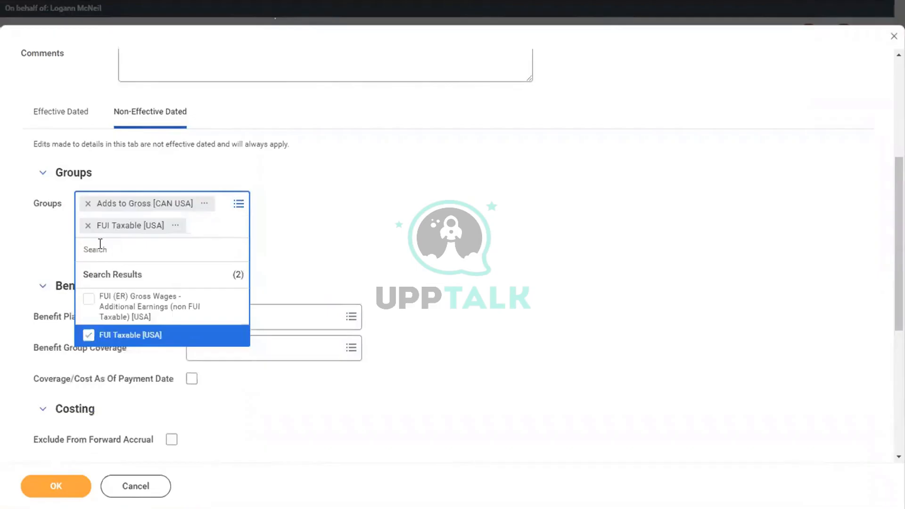
Add SUI, FICA, State and Local Withholding Taxable groups, then save the earning
{"action": "type", "text": "sui"}
{"action": "key", "text": "Return"}
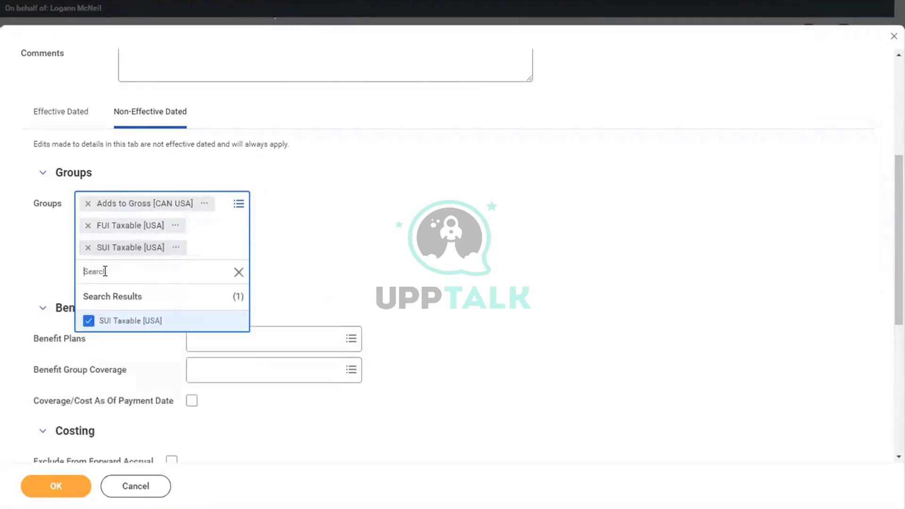
{"action": "type", "text": "fica"}
{"action": "key", "text": "Return"}
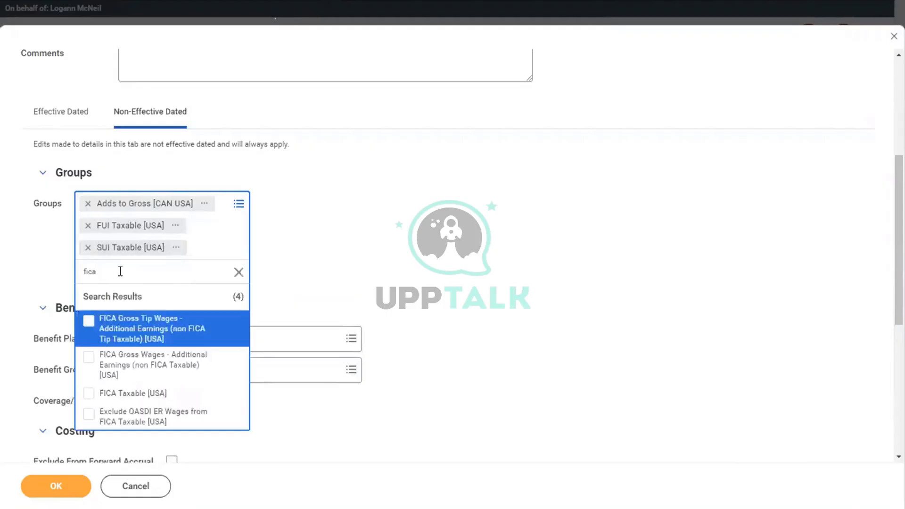
{"action": "left_click", "coordinate": [101, 395]}
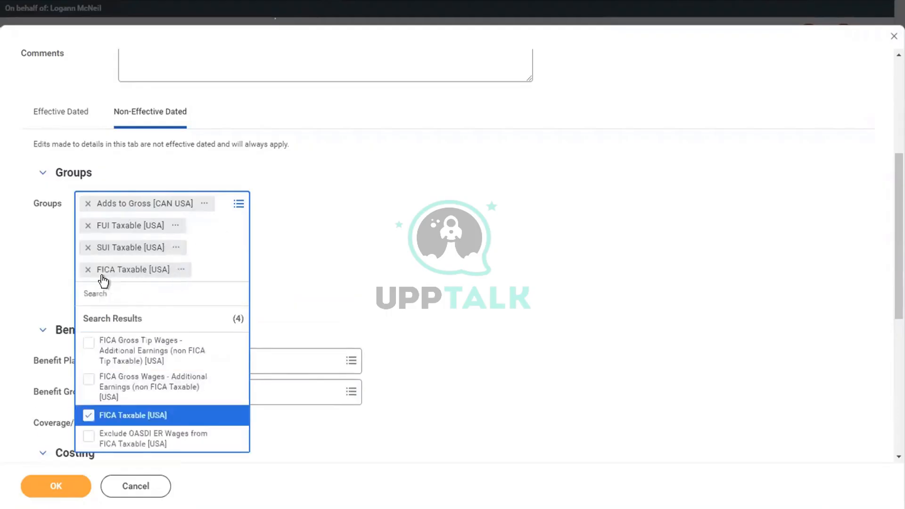
{"action": "type", "text": "state with"}
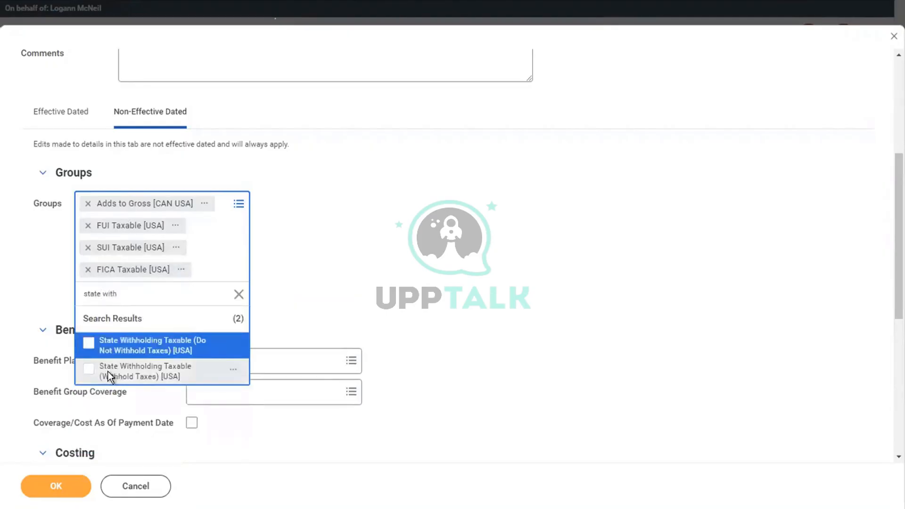
{"action": "left_click", "coordinate": [109, 372]}
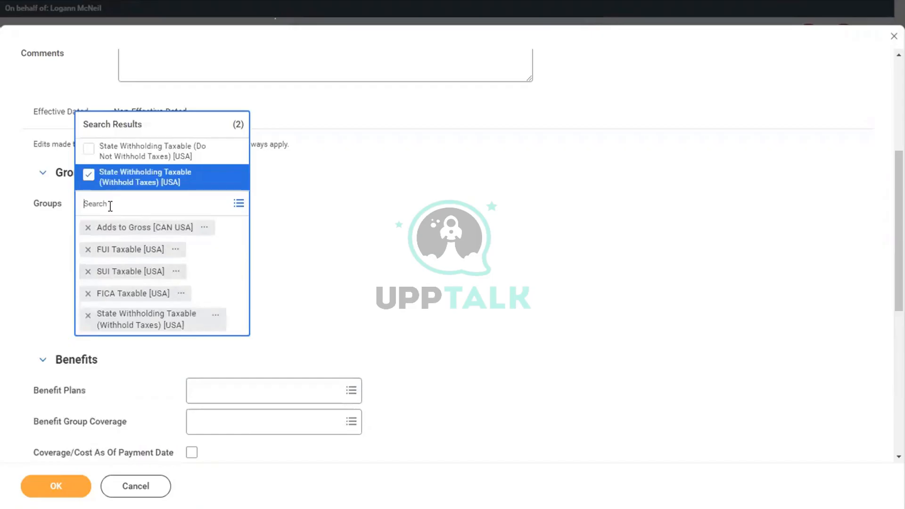
{"action": "type", "text": "local"}
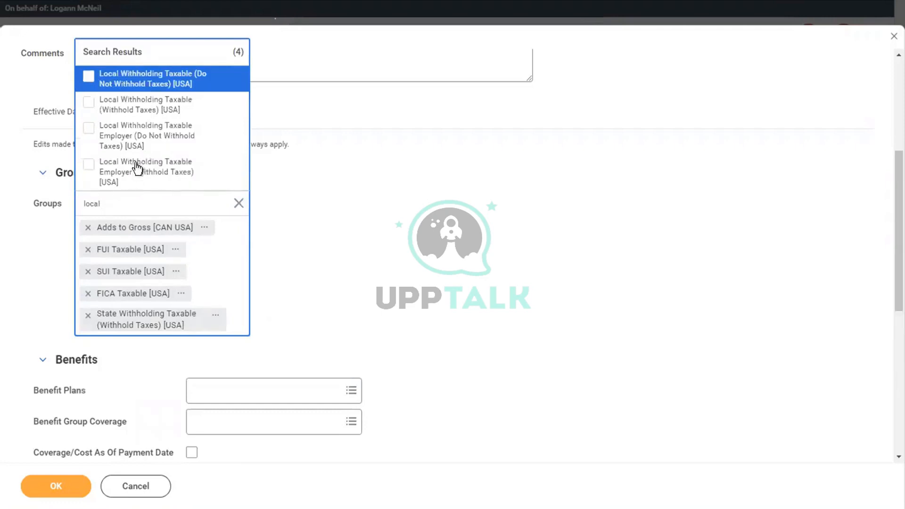
{"action": "left_click", "coordinate": [109, 106]}
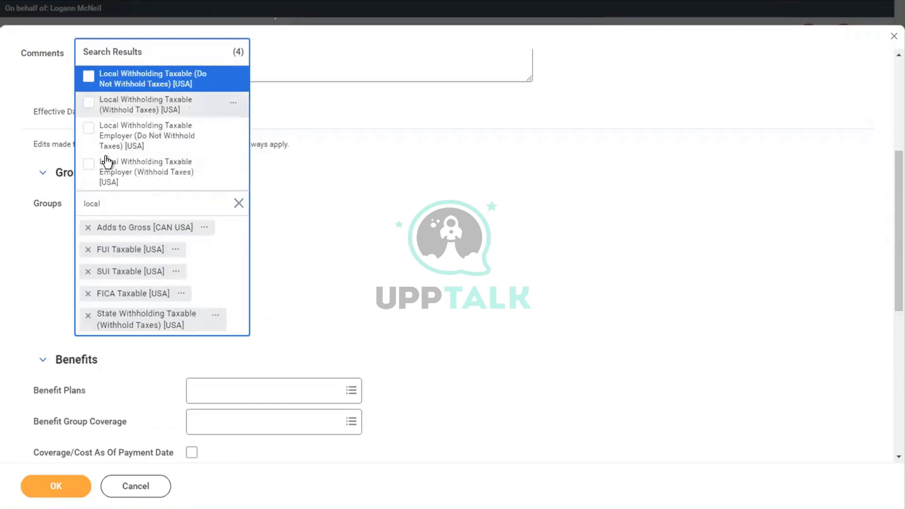
{"action": "left_click", "coordinate": [36, 495]}
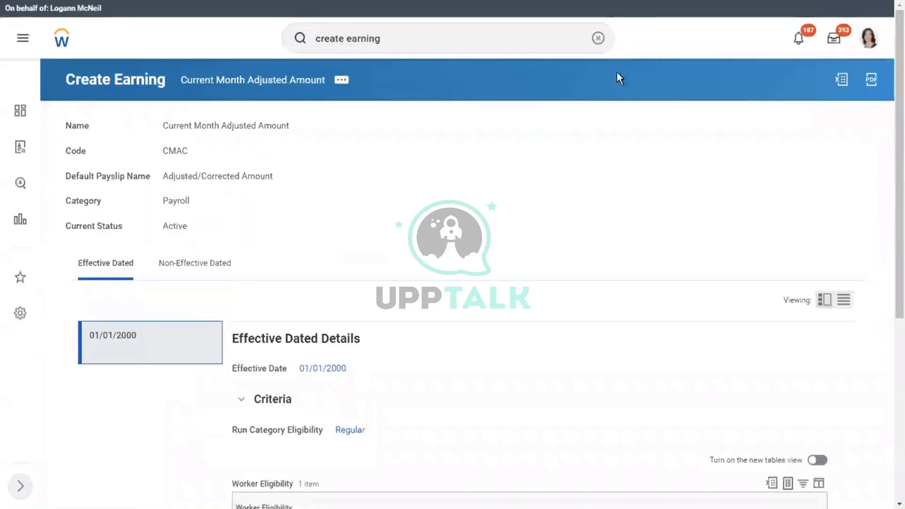
Run On Demand Payment from the worker's actions, choosing Create Replacement Payment
{"action": "left_click", "coordinate": [597, 38]}
{"action": "left_click", "coordinate": [456, 40]}
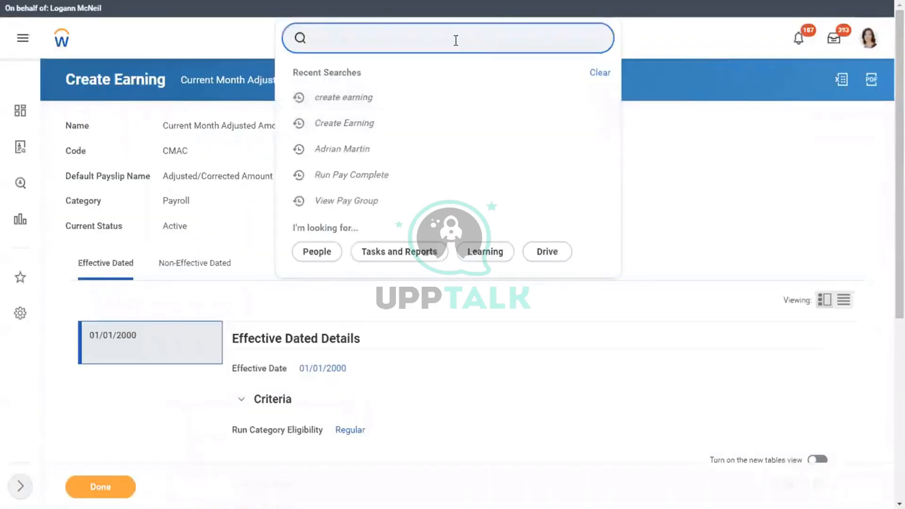
{"action": "left_click", "coordinate": [456, 40]}
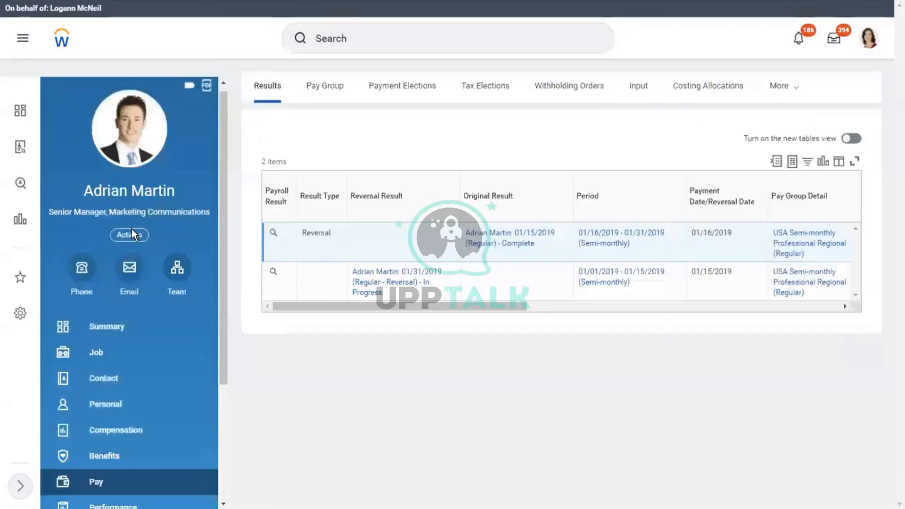
{"action": "left_click", "coordinate": [133, 238]}
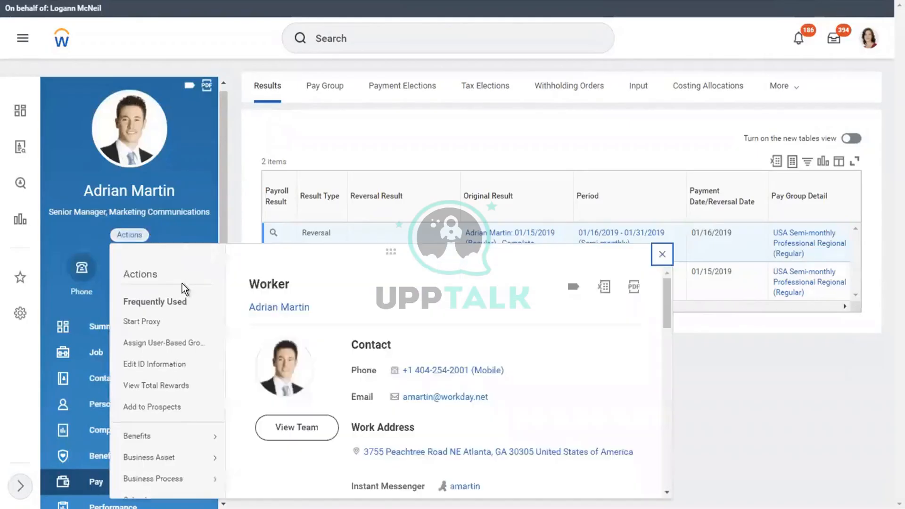
{"action": "left_click_drag", "start_coordinate": [665, 281], "coordinate": [663, 326]}
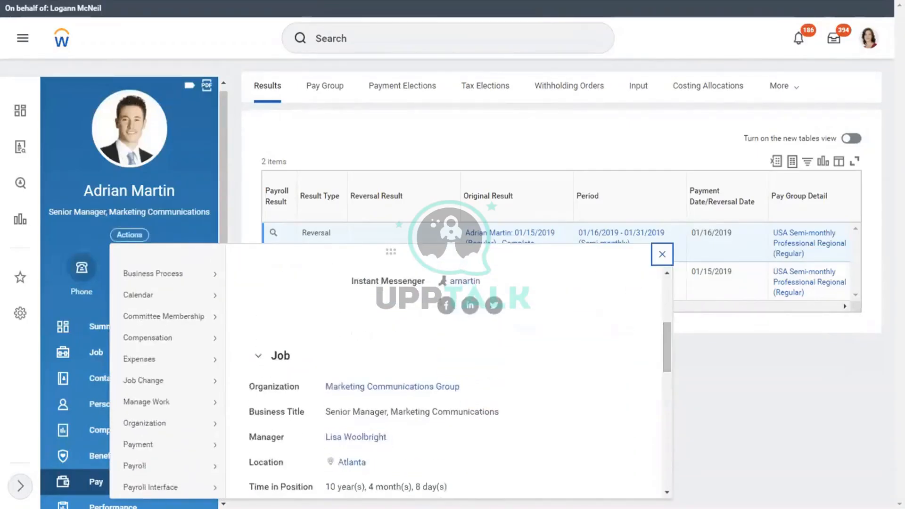
{"action": "mouse_move", "coordinate": [140, 466]}
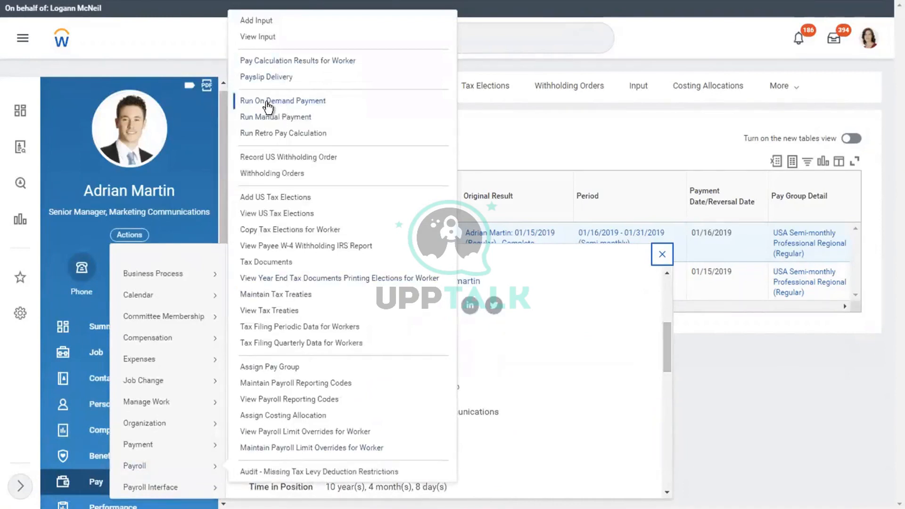
{"action": "left_click", "coordinate": [266, 102]}
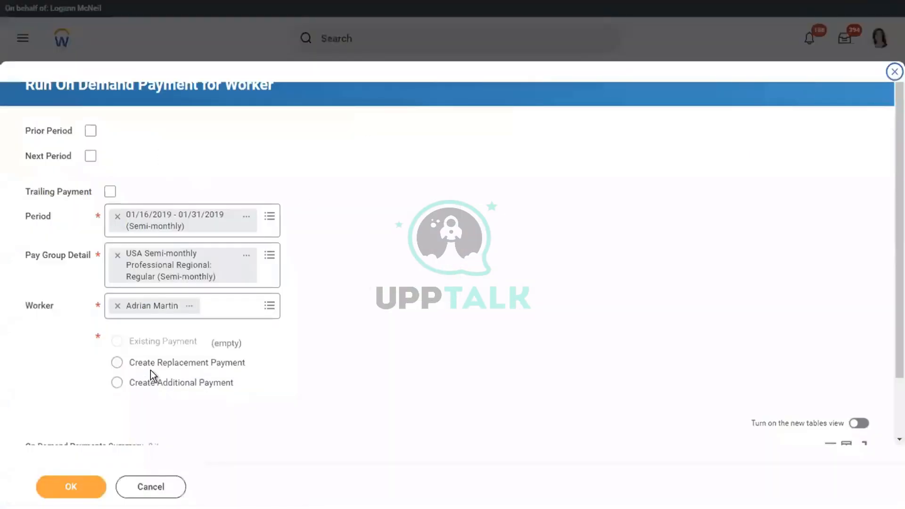
{"action": "left_click", "coordinate": [118, 363]}
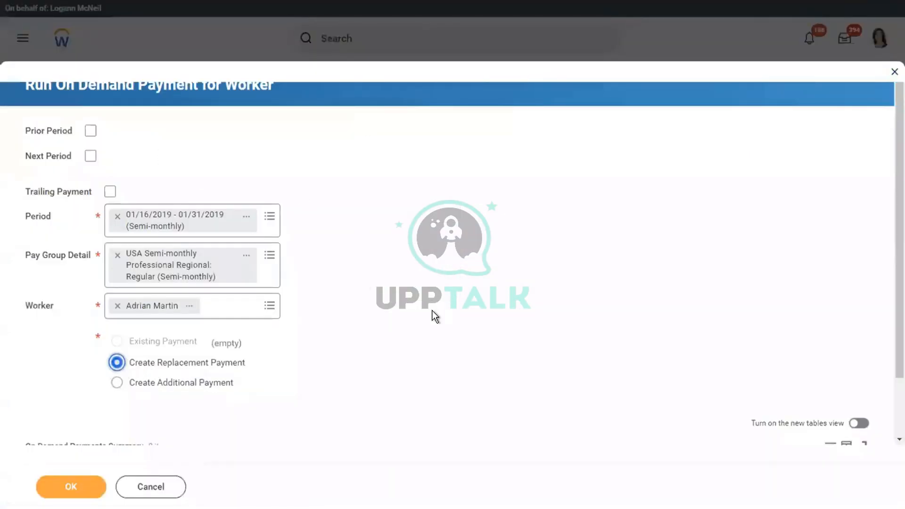
{"action": "left_click", "coordinate": [60, 490]}
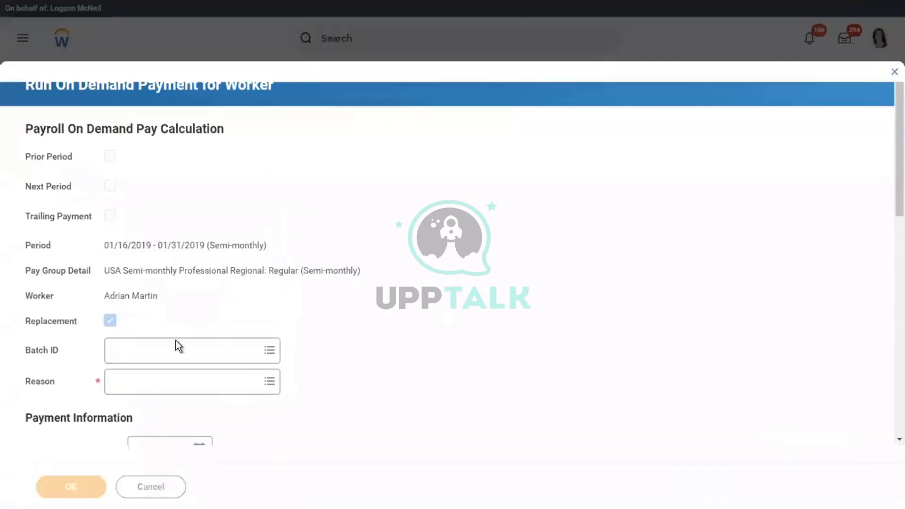
Review the on-demand payment reasons and set the payment priority to 1
{"action": "left_click", "coordinate": [130, 390]}
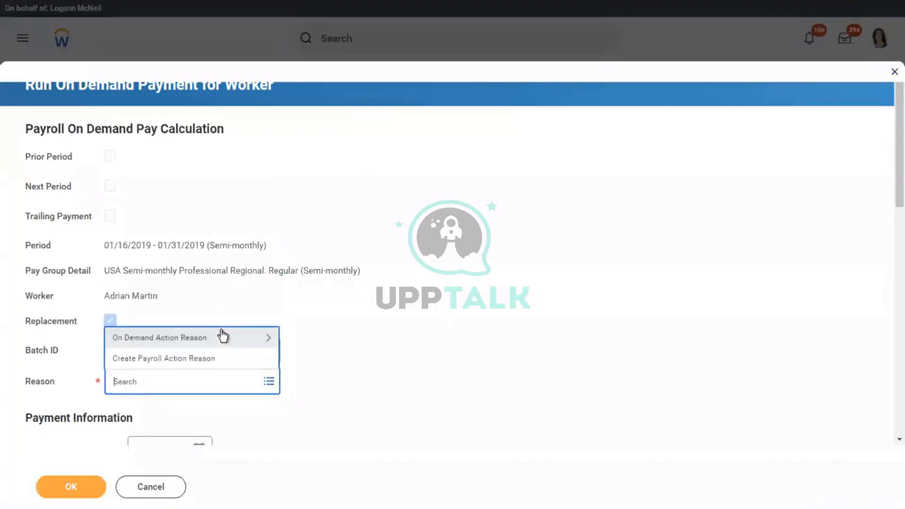
{"action": "left_click", "coordinate": [144, 337]}
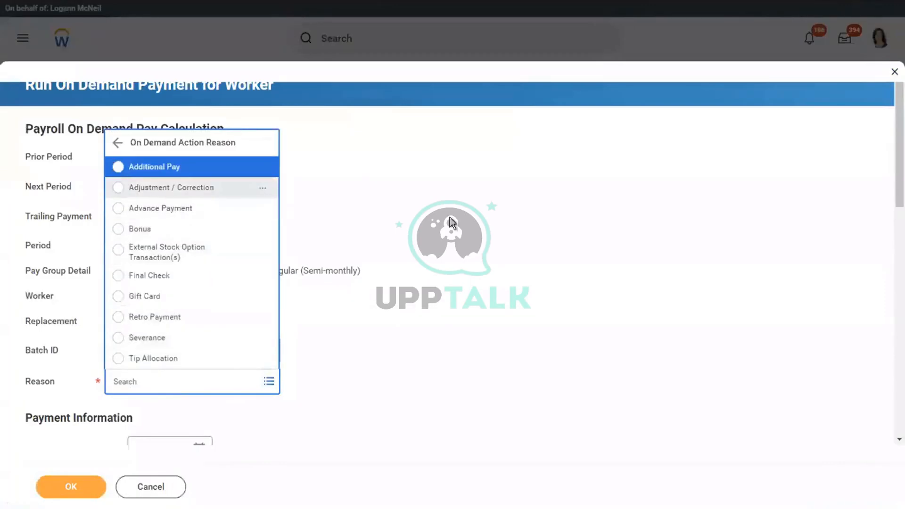
{"action": "scroll", "coordinate": [451, 221], "scroll_direction": "down", "scroll_amount": 8}
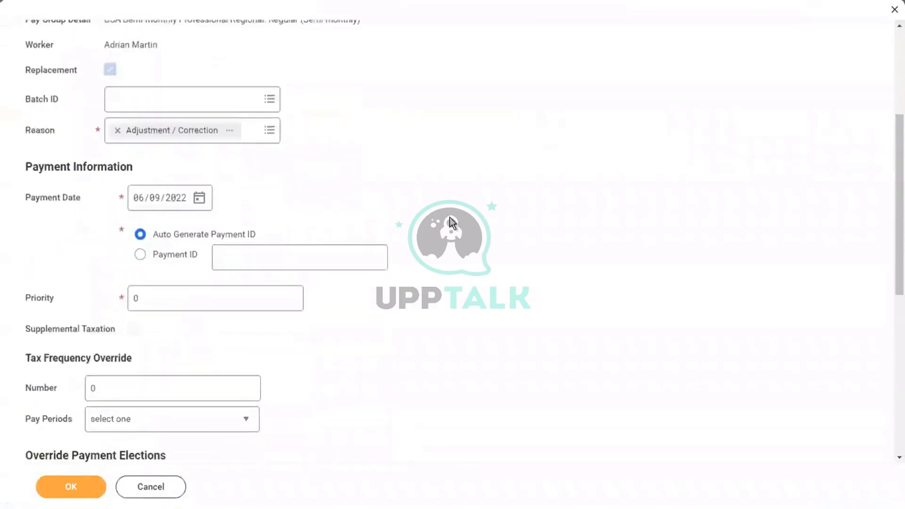
{"action": "left_click", "coordinate": [151, 171]}
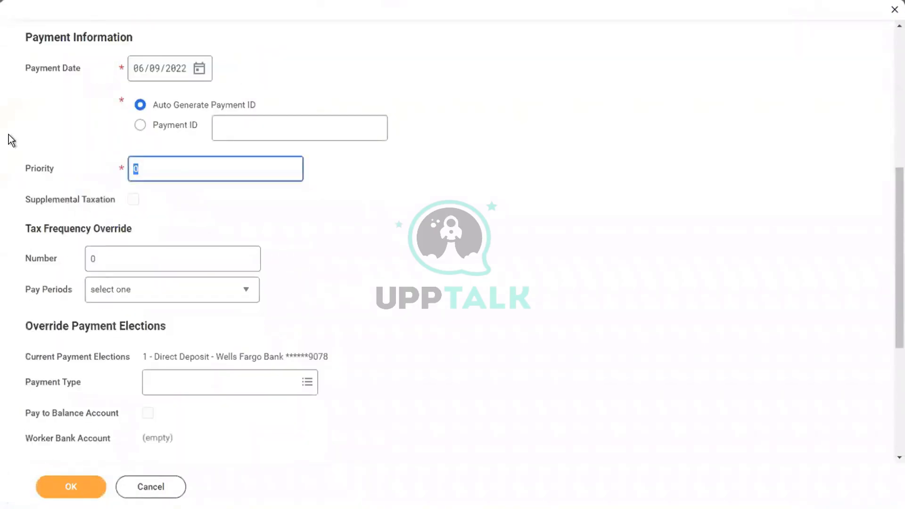
{"action": "type", "text": "1"}
{"action": "left_click", "coordinate": [381, 164]}
{"action": "scroll", "coordinate": [380, 164], "scroll_direction": "down", "scroll_amount": 5}
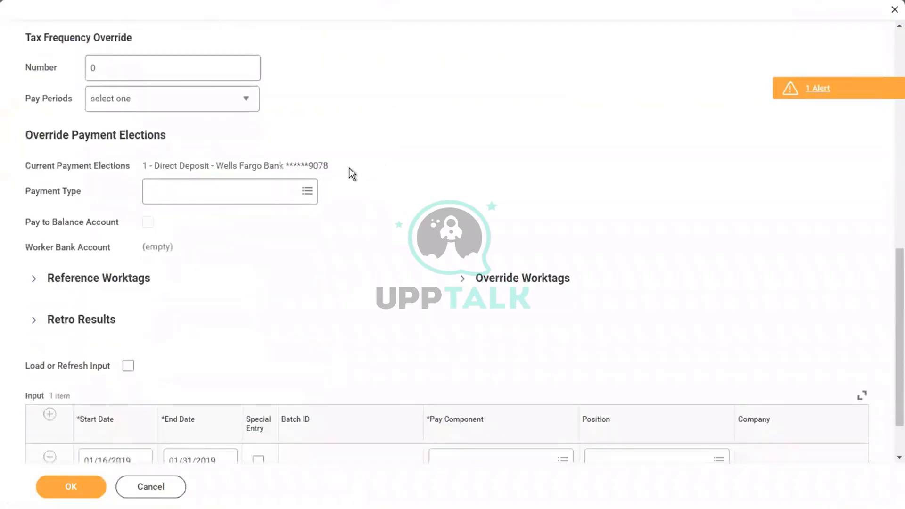
Pay the replacement by Direct Deposit into the worker's Wells Fargo account
{"action": "left_click", "coordinate": [247, 191]}
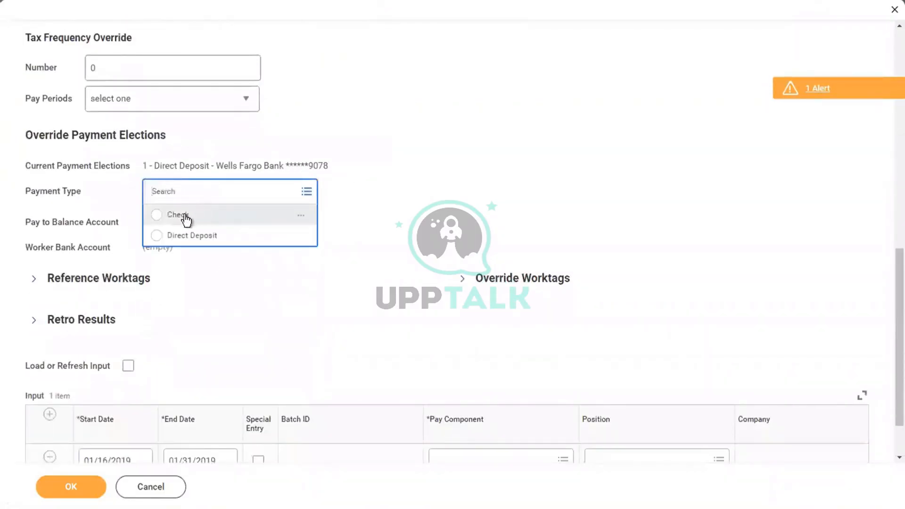
{"action": "left_click", "coordinate": [228, 237]}
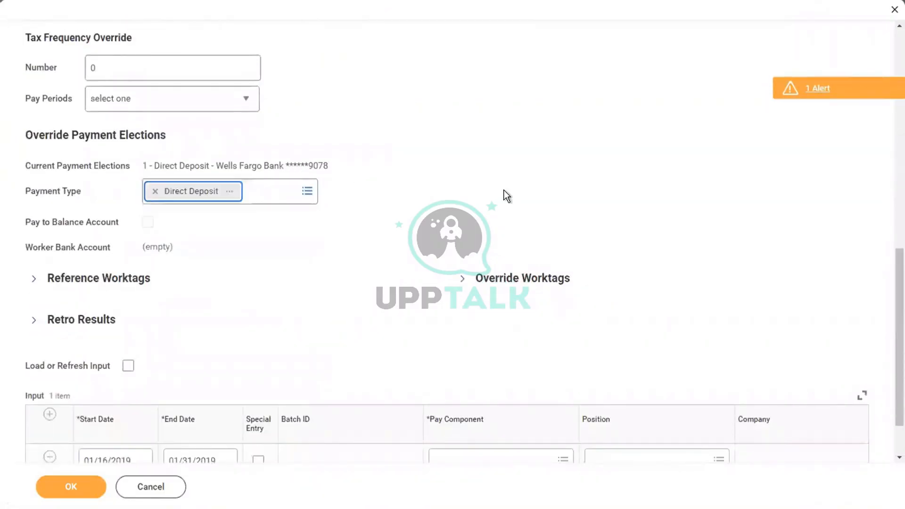
{"action": "left_click", "coordinate": [209, 246]}
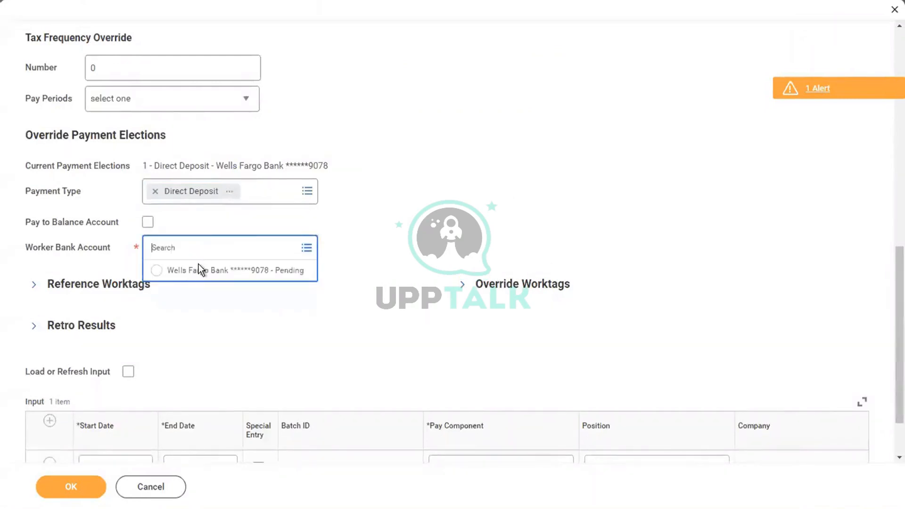
{"action": "left_click", "coordinate": [199, 268]}
{"action": "left_click", "coordinate": [327, 216]}
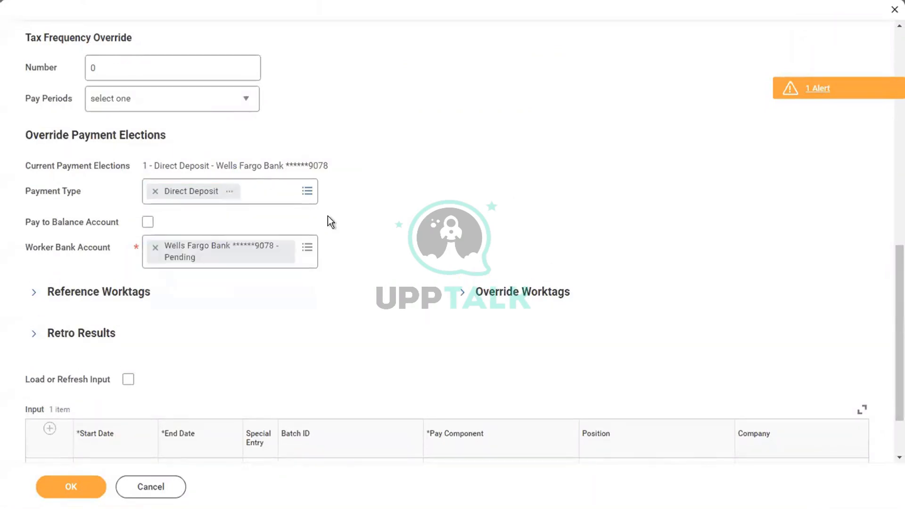
{"action": "left_click", "coordinate": [50, 428]}
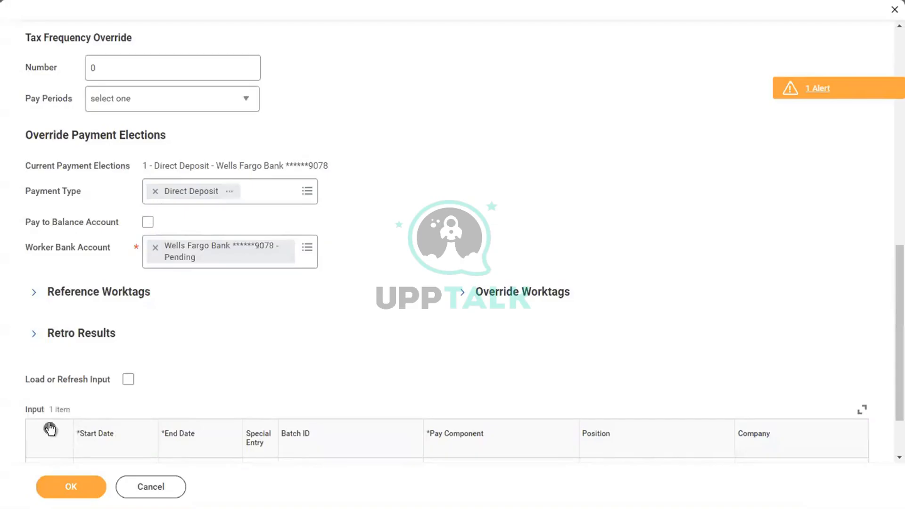
Check the payment date alert and change the payment date to 01/16/2019
{"action": "left_click", "coordinate": [840, 91]}
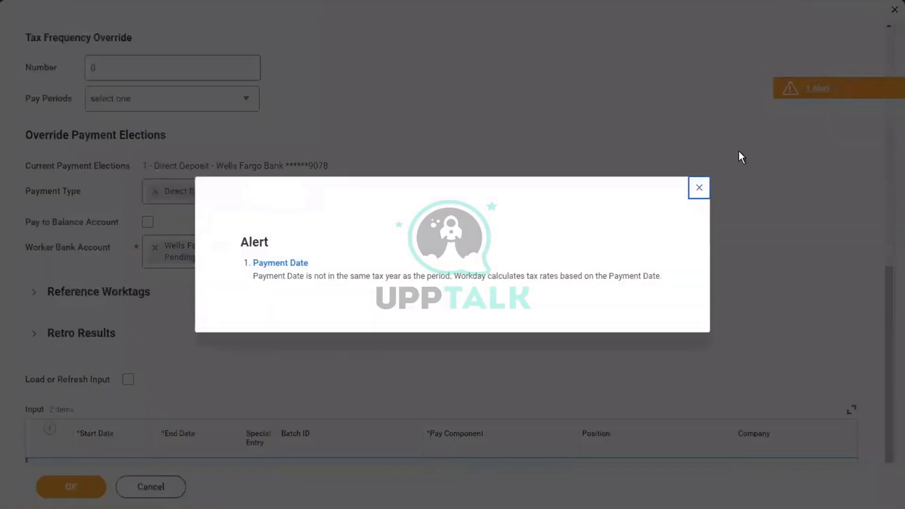
{"action": "left_click", "coordinate": [699, 188]}
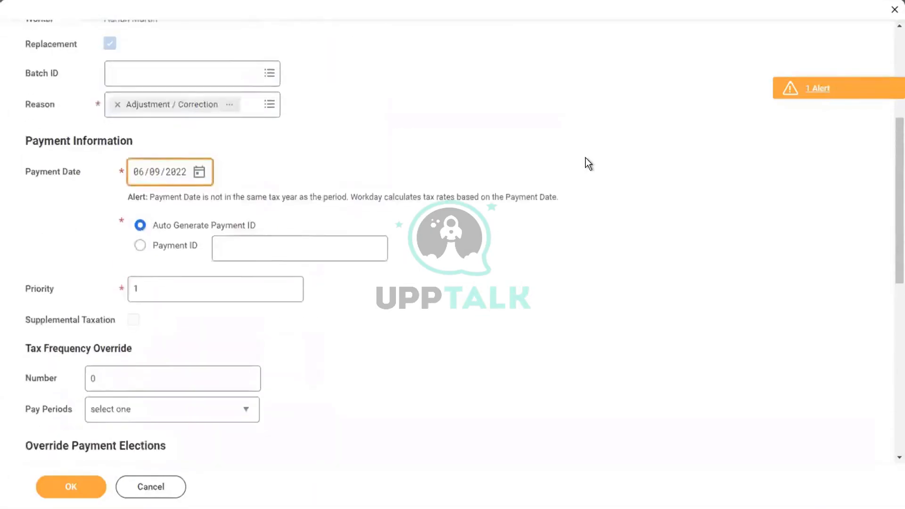
{"action": "left_click", "coordinate": [136, 231]}
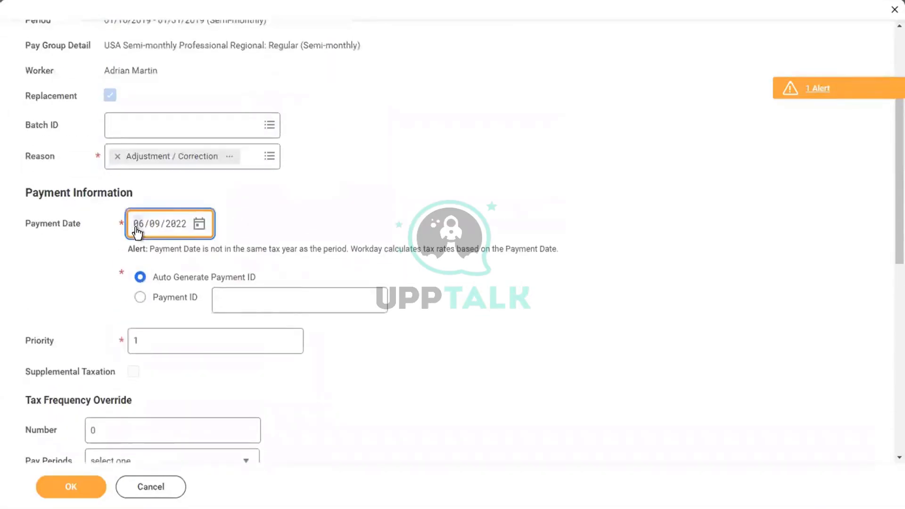
{"action": "type", "text": "01"}
{"action": "key", "text": "BackSpace"}
{"action": "key", "text": "BackSpace"}
{"action": "key", "text": "BackSpace"}
{"action": "type", "text": "01/16/"}
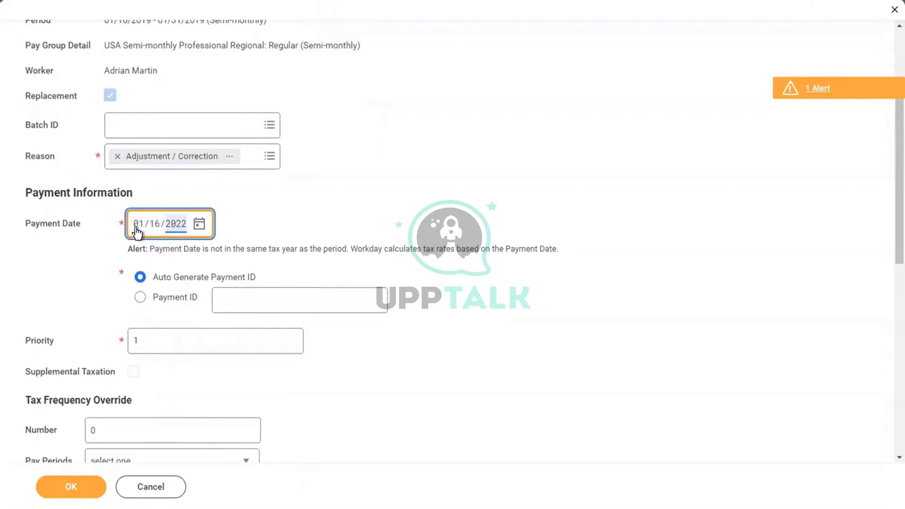
{"action": "type", "text": "2019"}
{"action": "left_click", "coordinate": [339, 202]}
{"action": "scroll", "coordinate": [339, 202], "scroll_direction": "down", "scroll_amount": 9}
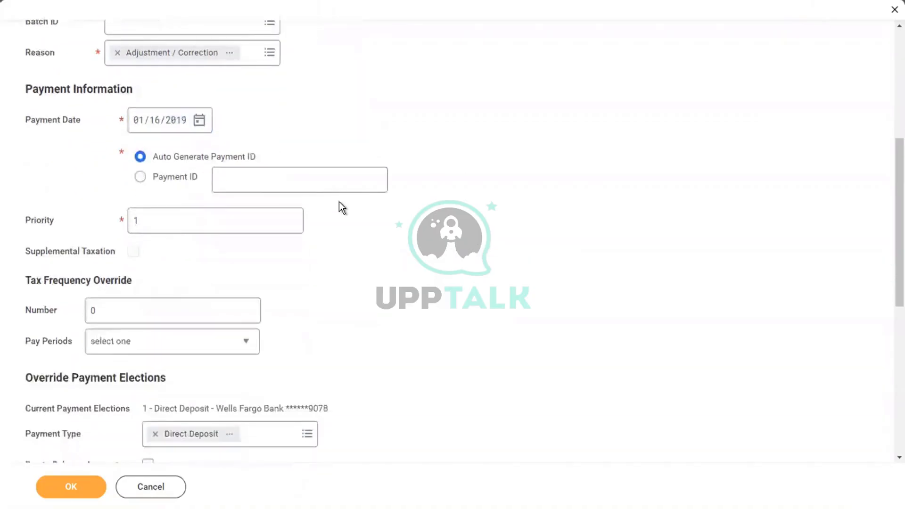
{"action": "scroll", "coordinate": [338, 202], "scroll_direction": "down", "scroll_amount": 2}
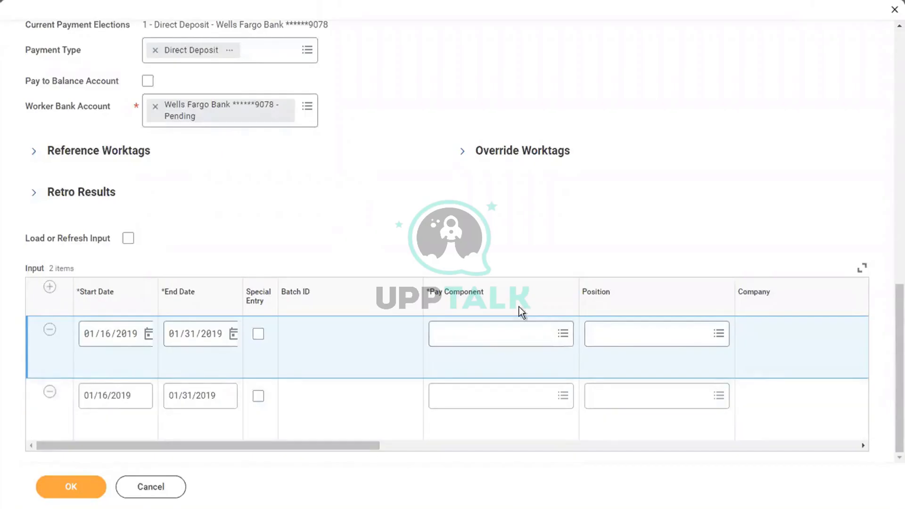
Give the first input line the Base Pay [USA] pay component
{"action": "left_click", "coordinate": [458, 332]}
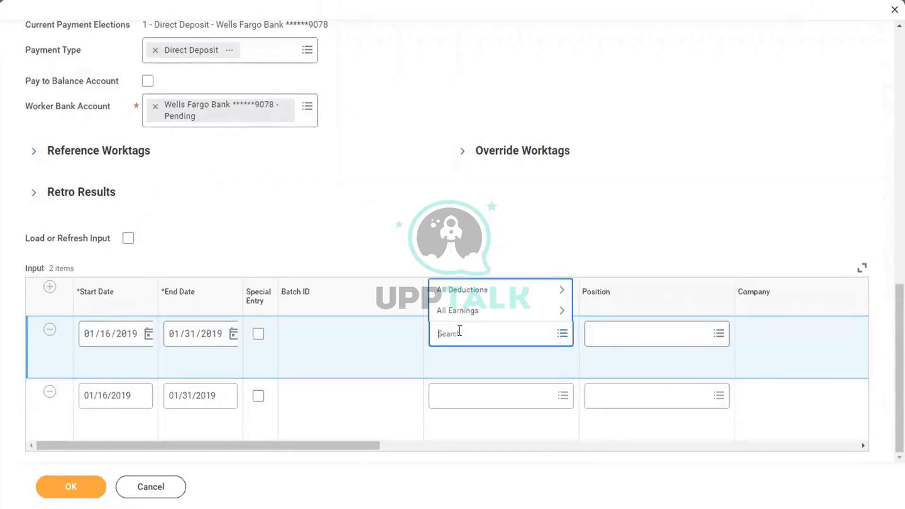
{"action": "type", "text": "base"}
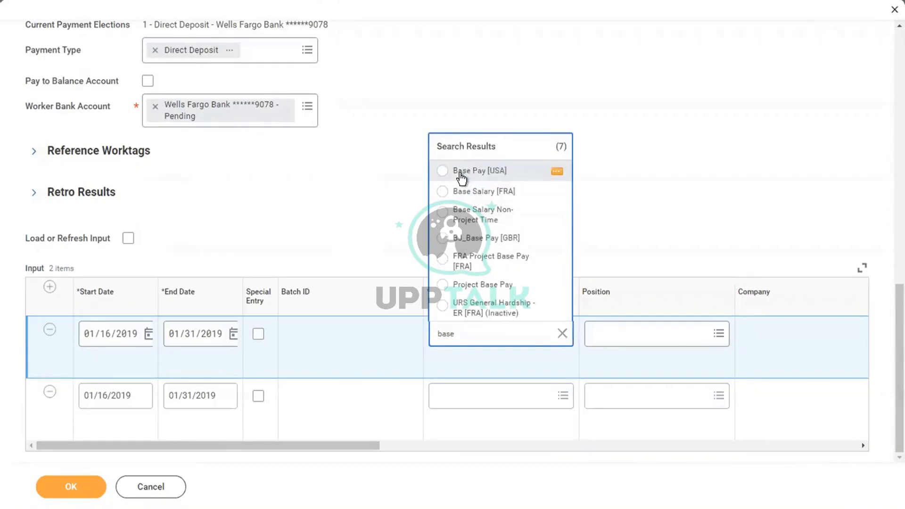
{"action": "left_click", "coordinate": [443, 170]}
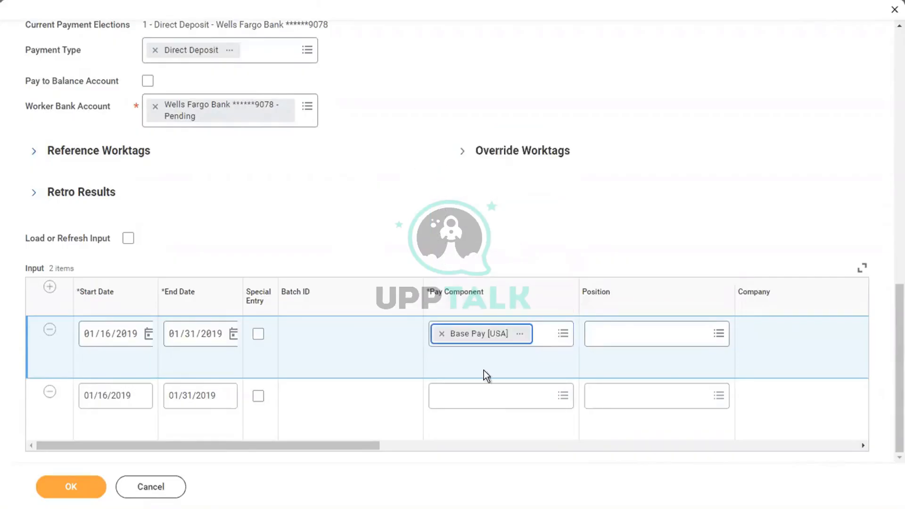
Give the second line Current Month Adjusted Amount and mark it as an Adjustment
{"action": "left_click", "coordinate": [460, 404]}
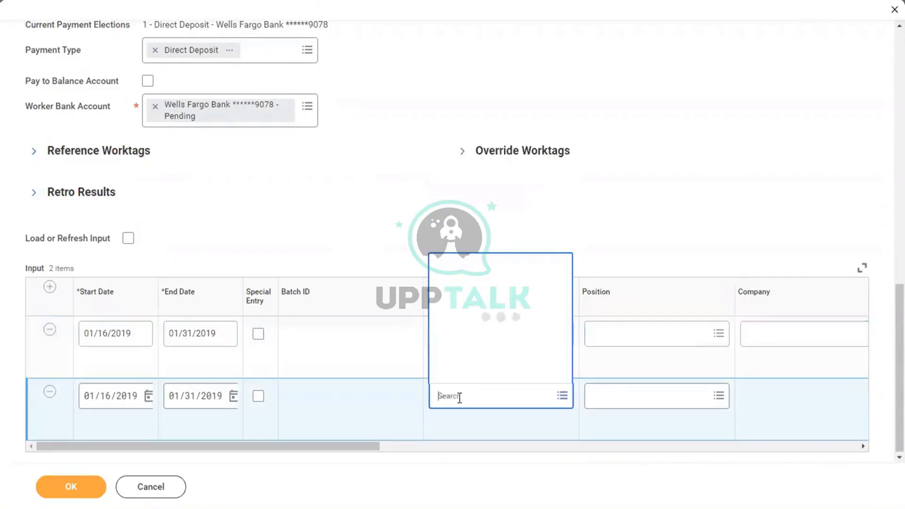
{"action": "type", "text": "corr"}
{"action": "key", "text": "Return"}
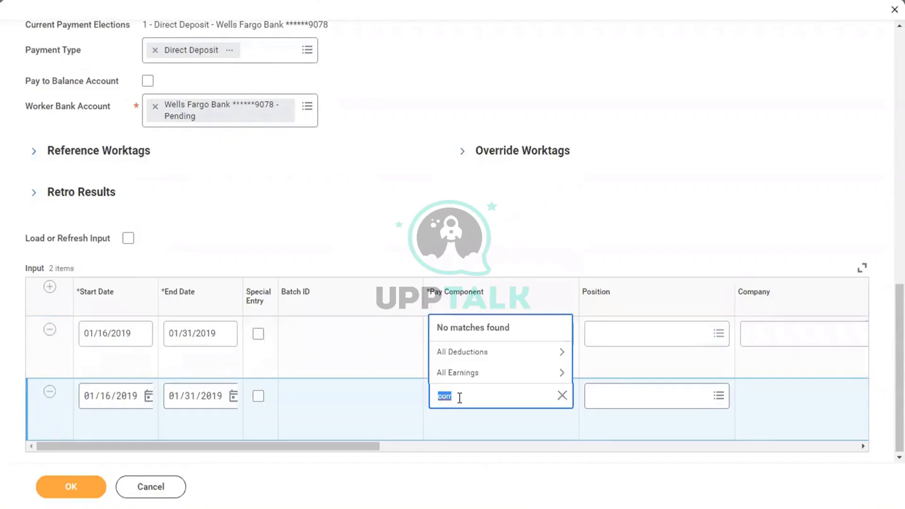
{"action": "left_click", "coordinate": [469, 379]}
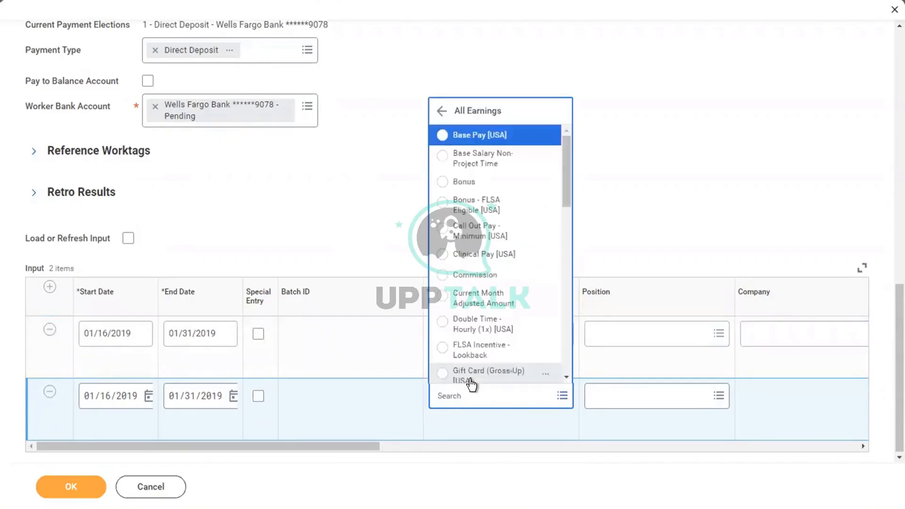
{"action": "key", "text": "Down"}
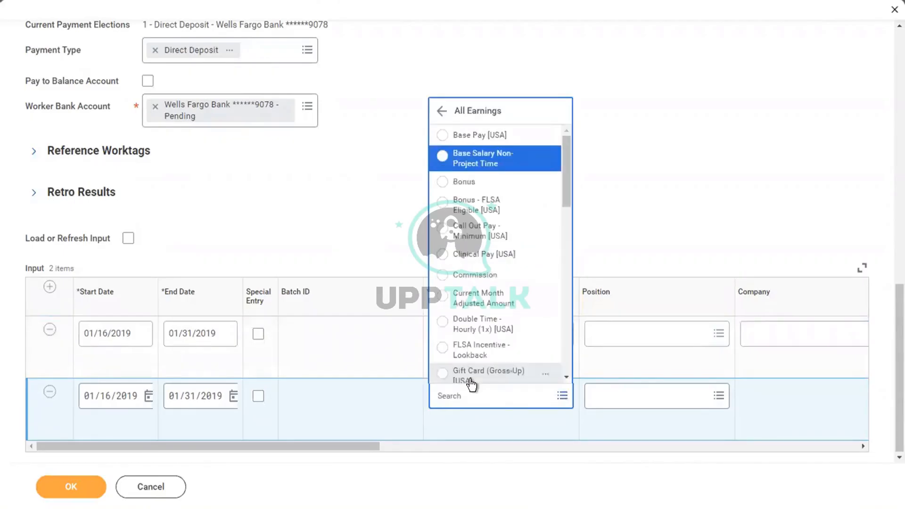
{"action": "left_click", "coordinate": [484, 310]}
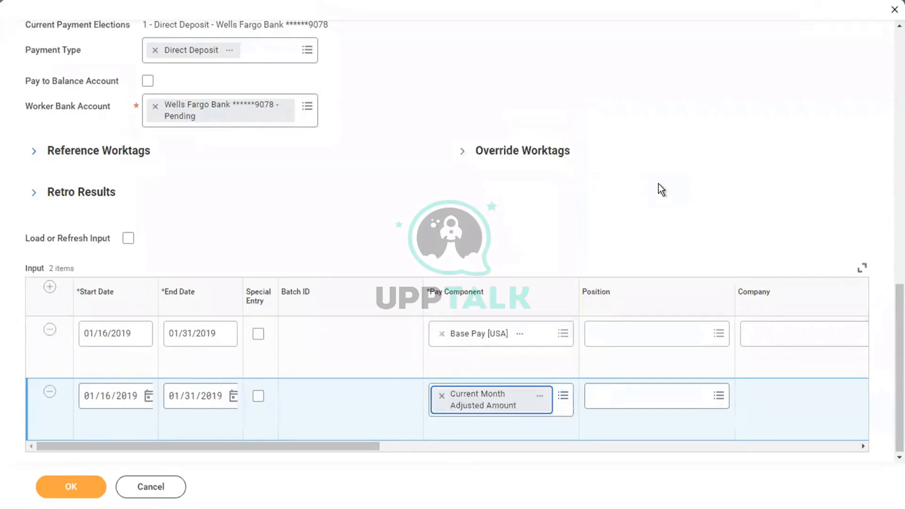
{"action": "left_click_drag", "start_coordinate": [362, 445], "coordinate": [636, 445]}
{"action": "left_click", "coordinate": [285, 420]}
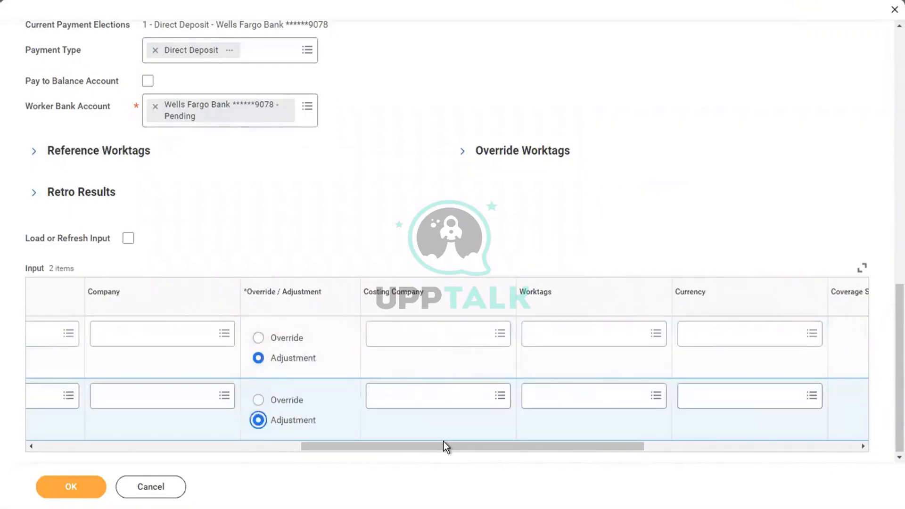
Set the currency of both input lines to USD
{"action": "left_click_drag", "start_coordinate": [443, 441], "coordinate": [601, 450]}
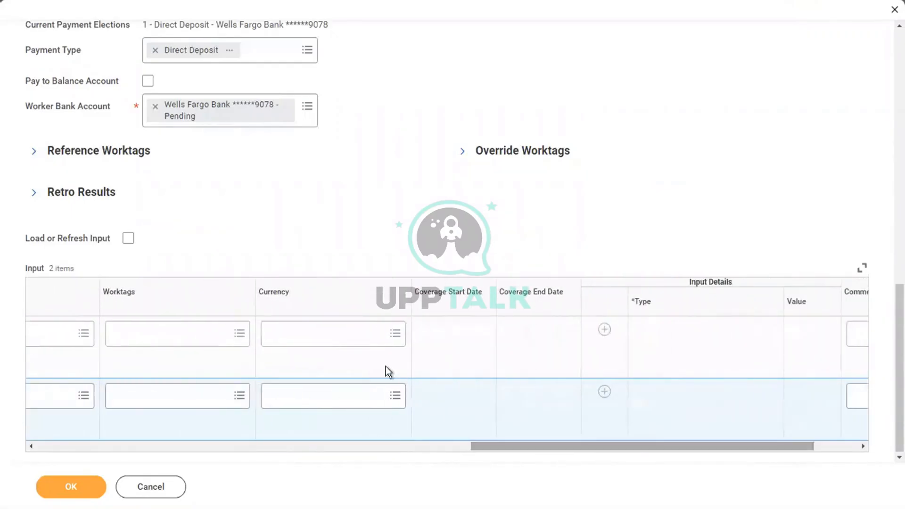
{"action": "left_click", "coordinate": [332, 333]}
{"action": "type", "text": "usd"}
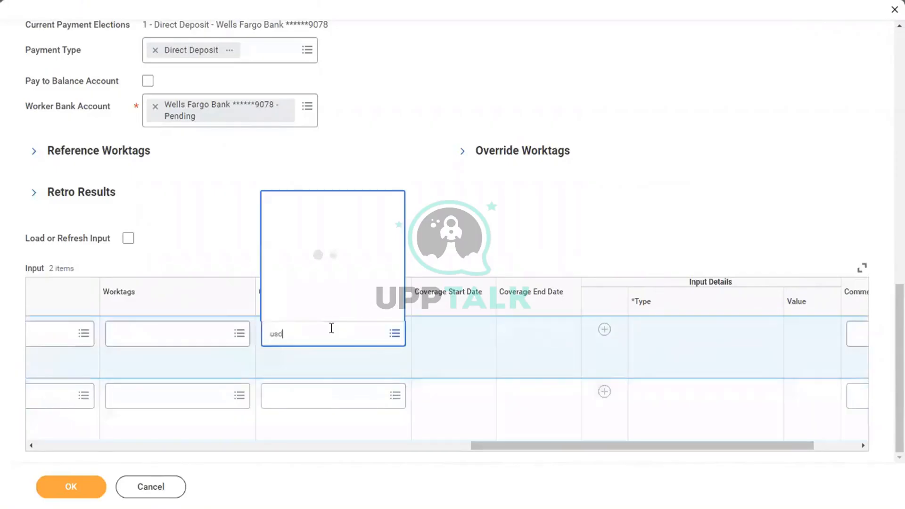
{"action": "key", "text": "Return"}
{"action": "left_click", "coordinate": [297, 402]}
{"action": "type", "text": "usd"}
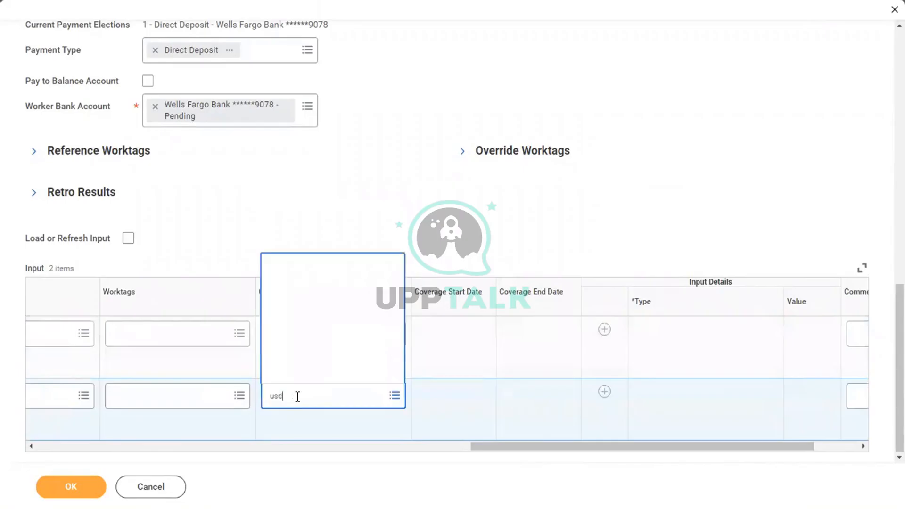
{"action": "key", "text": "Return"}
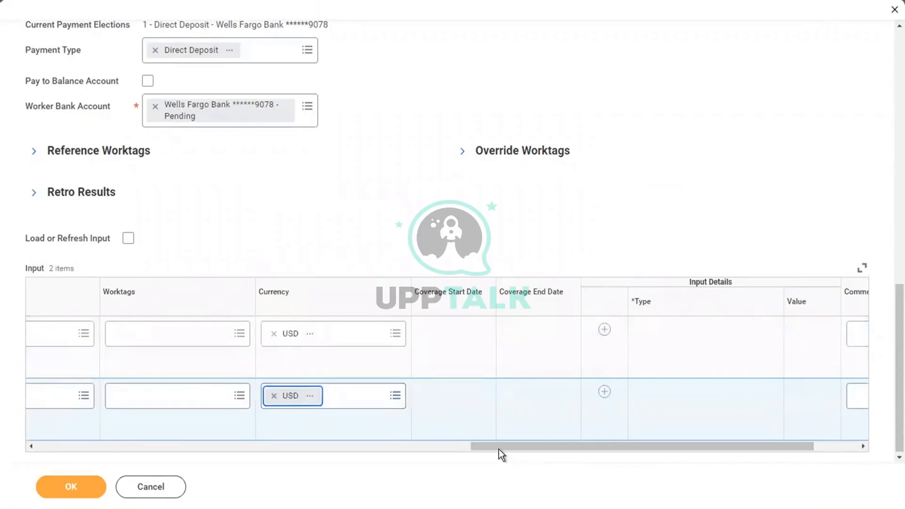
Add Amount details to both lines, entering 2500 for the first line
{"action": "left_click_drag", "start_coordinate": [498, 448], "coordinate": [590, 445]}
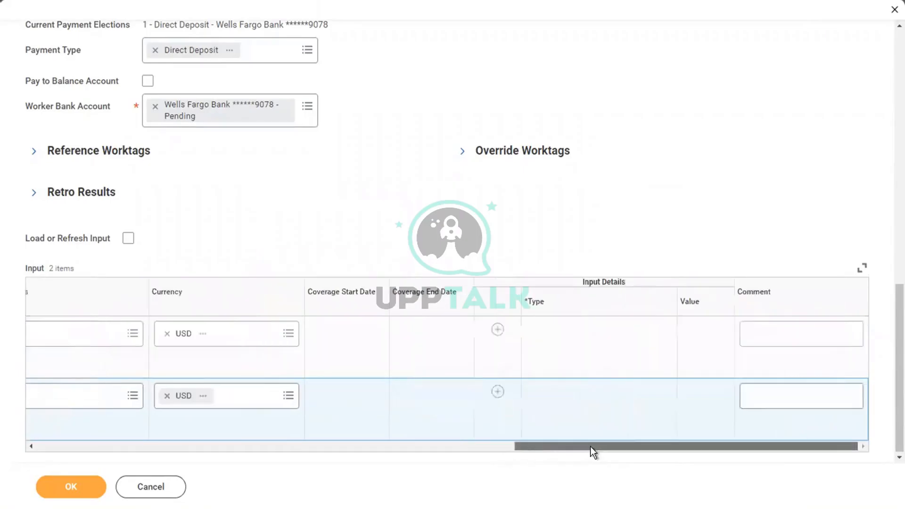
{"action": "left_click", "coordinate": [498, 330]}
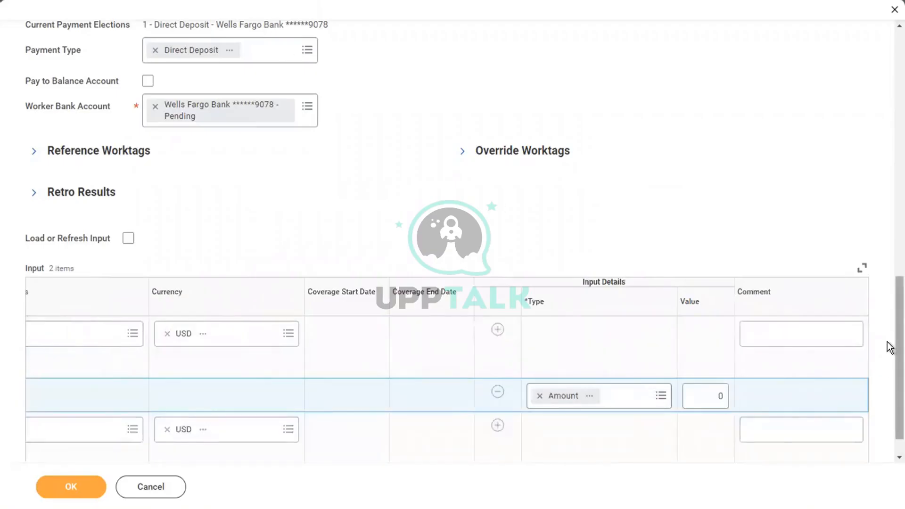
{"action": "scroll", "coordinate": [889, 347], "scroll_direction": "down", "scroll_amount": 1}
{"action": "left_click", "coordinate": [709, 366]}
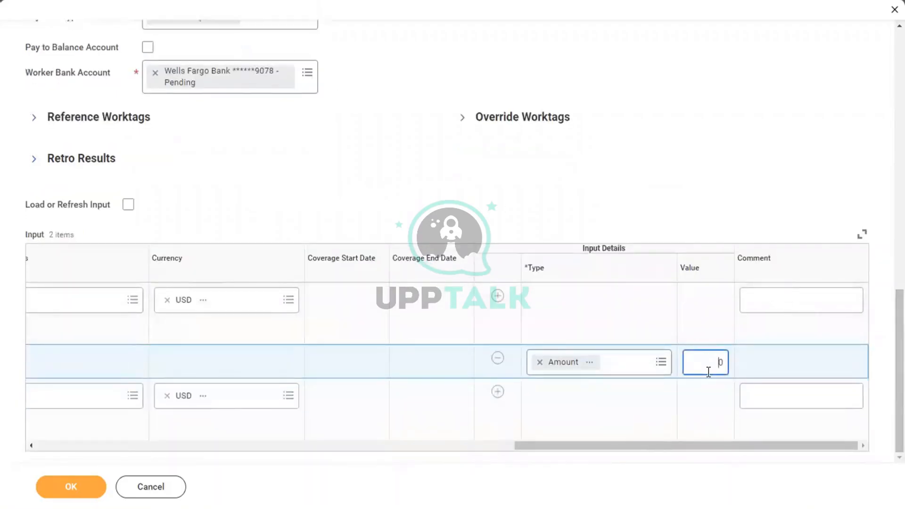
{"action": "key", "text": "BackSpace"}
{"action": "type", "text": "2500"}
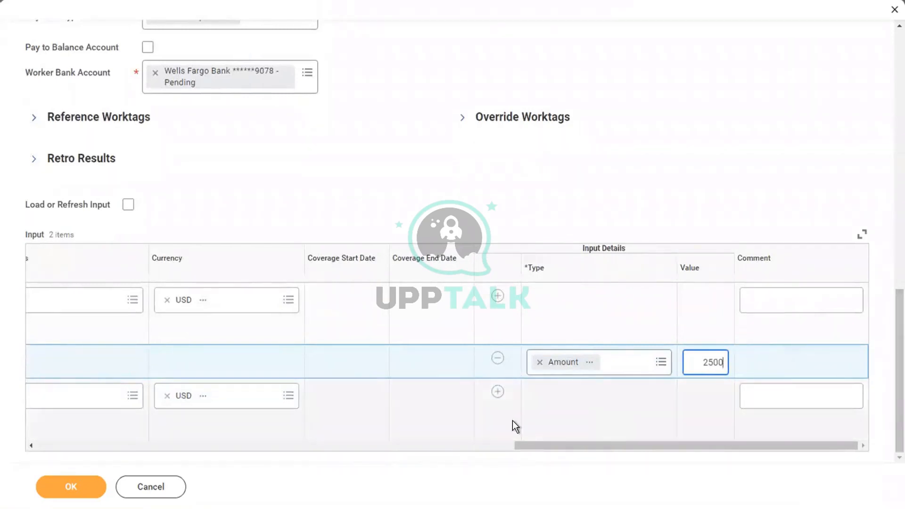
{"action": "left_click", "coordinate": [497, 392]}
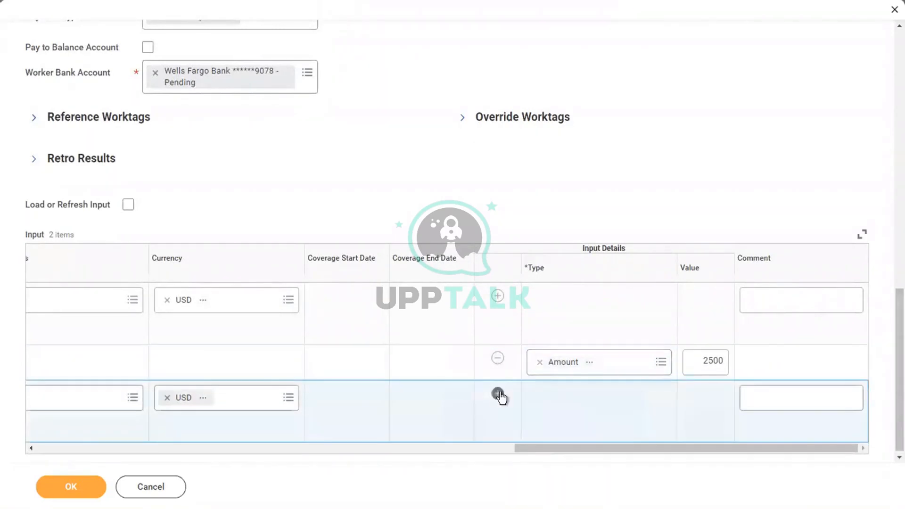
{"action": "left_click_drag", "start_coordinate": [896, 344], "coordinate": [894, 400]}
{"action": "left_click", "coordinate": [708, 421]}
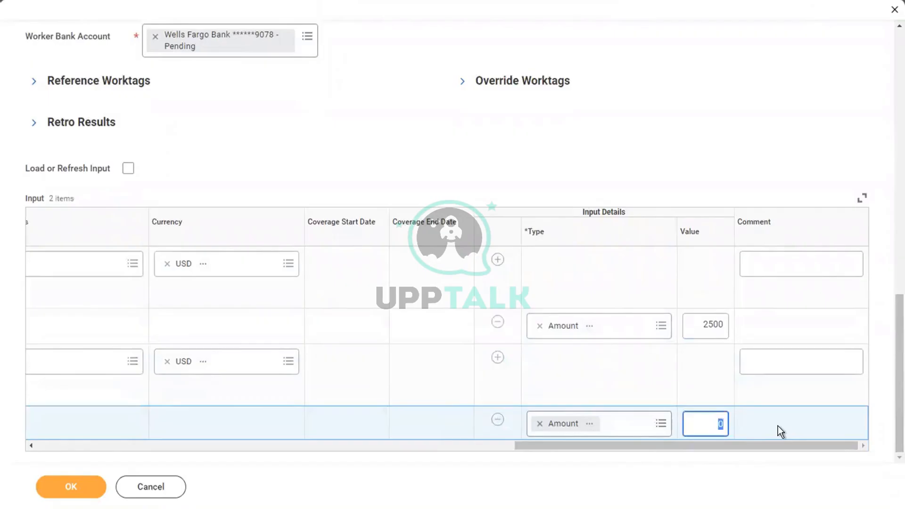
Enter 2500 for the second line and comment 'Reversal Initiated for this employee,' on the first
{"action": "type", "text": "2500"}
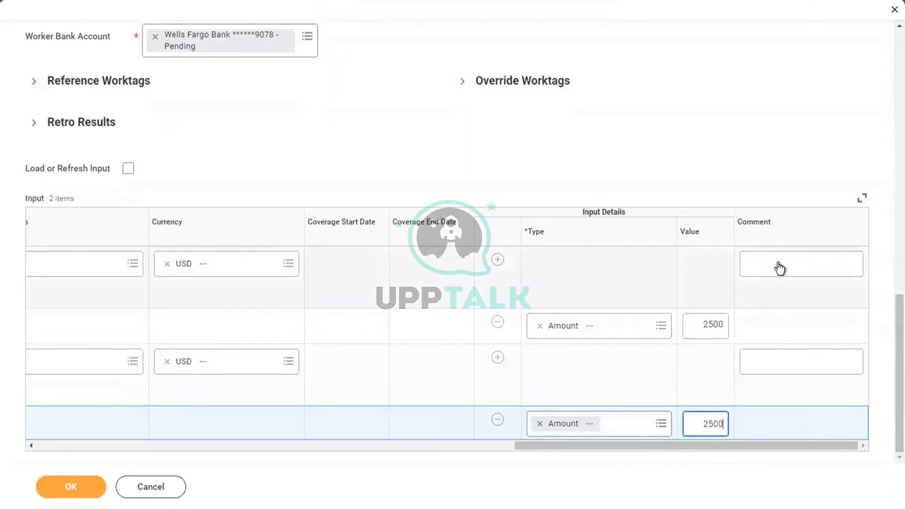
{"action": "left_click", "coordinate": [779, 264]}
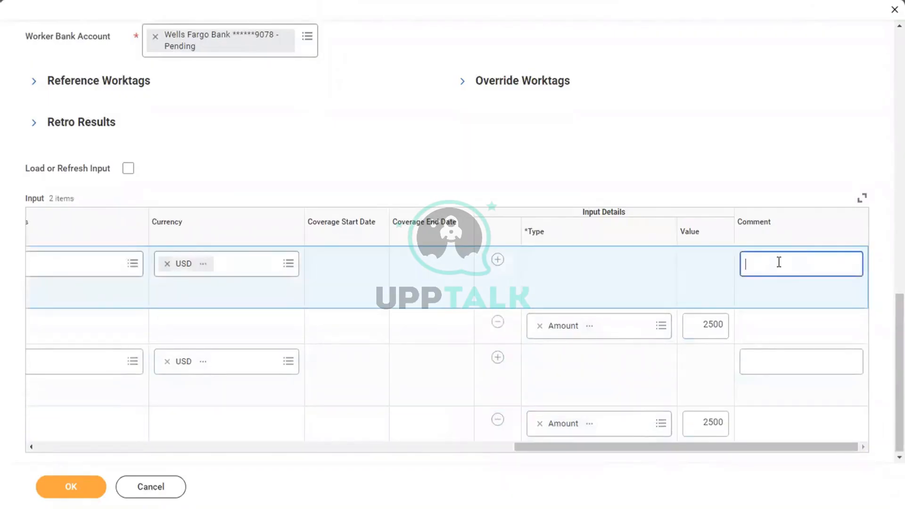
{"action": "type", "text": "Reversal Initiated for t"}
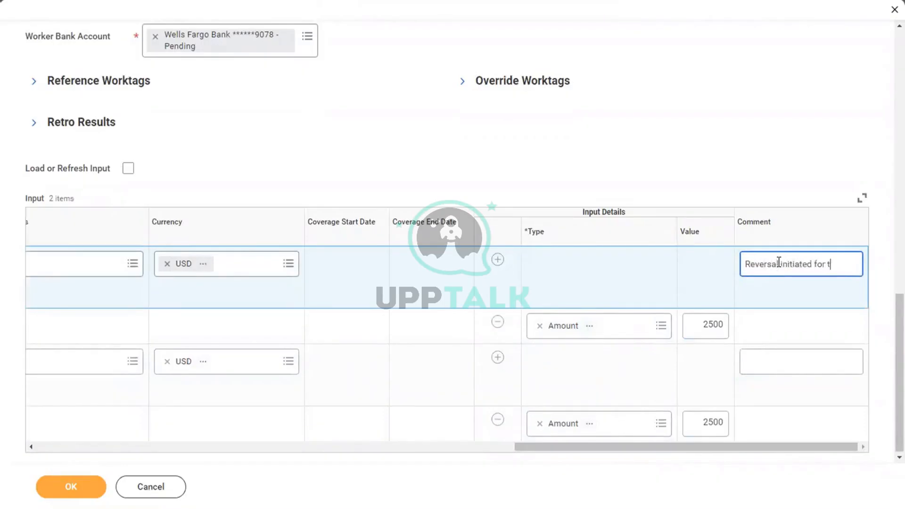
{"action": "type", "text": "his employe"}
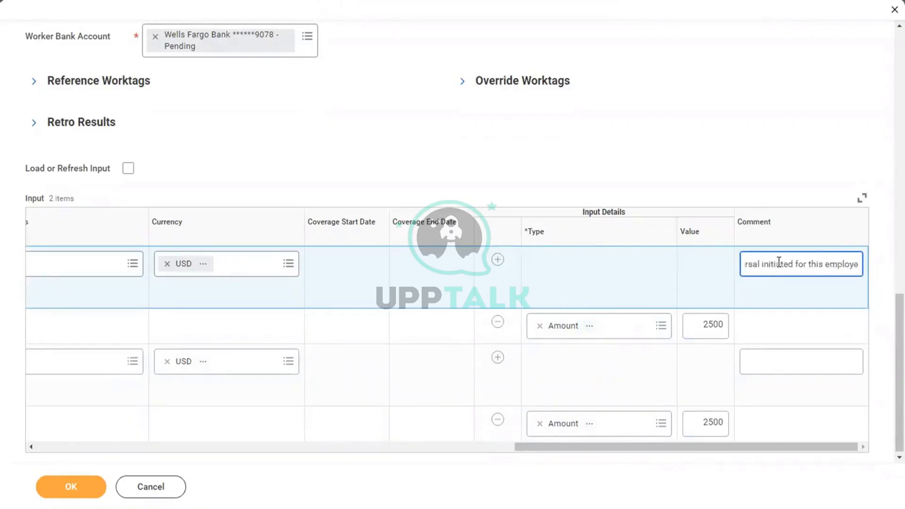
{"action": "type", "text": "e,"}
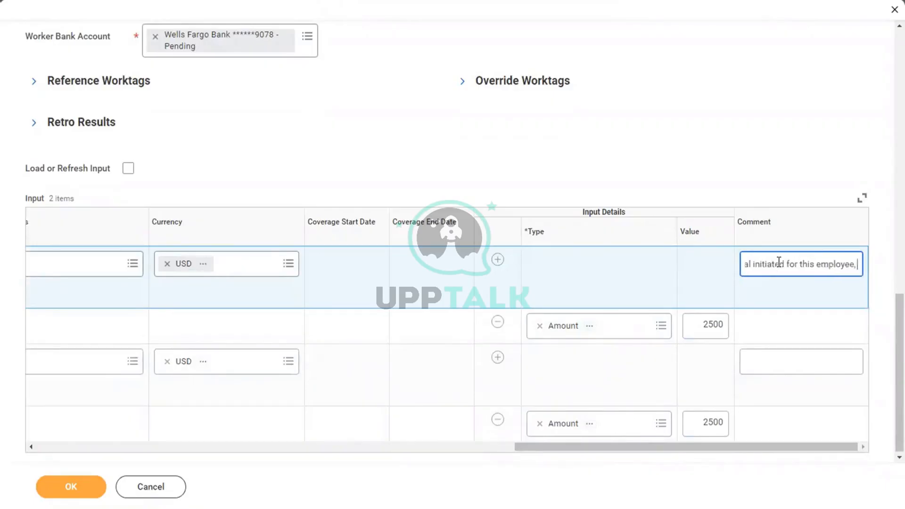
{"action": "key", "text": "ctrl+a"}
{"action": "key", "text": "ctrl+c"}
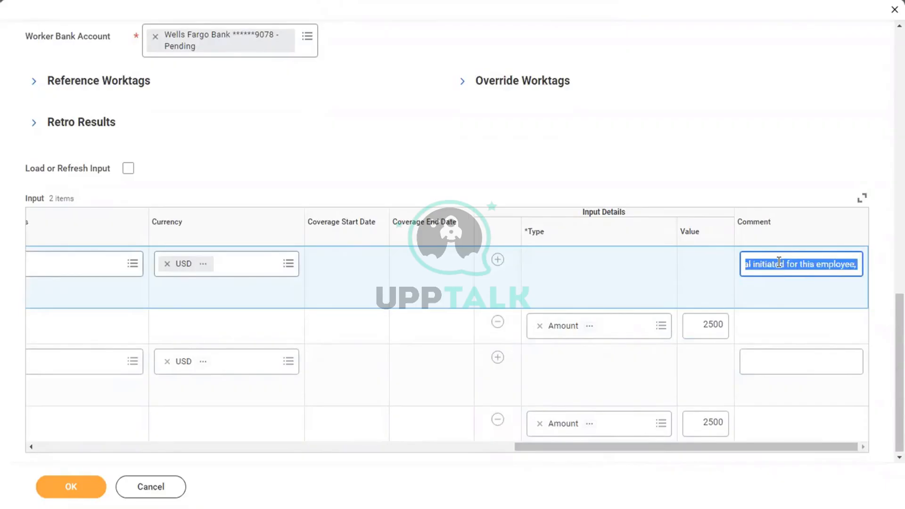
Give the second line the same comment plus 'and processing adjusted amount', then submit
{"action": "left_click", "coordinate": [788, 362]}
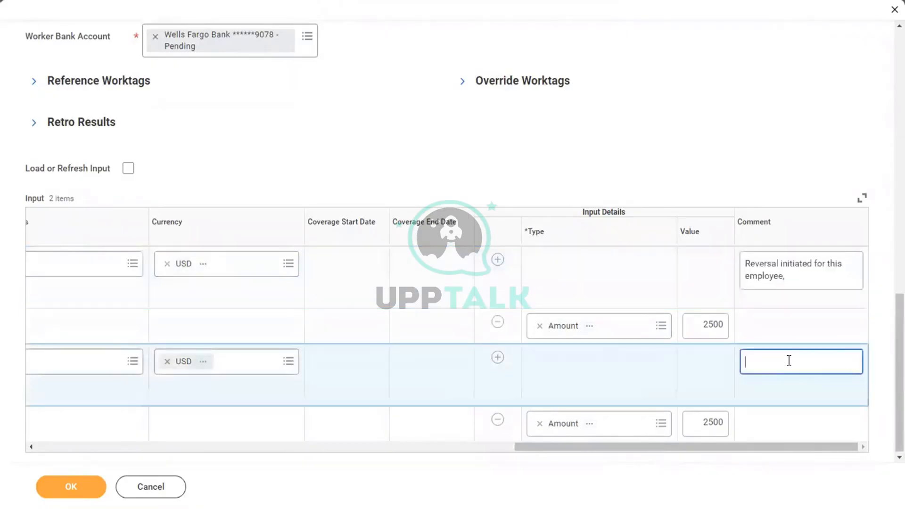
{"action": "key", "text": "ctrl+v"}
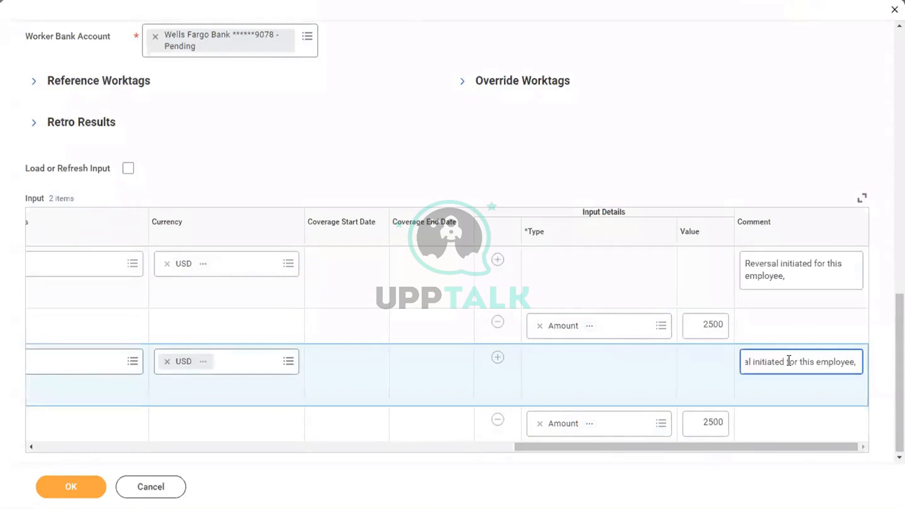
{"action": "type", "text": "and proces"}
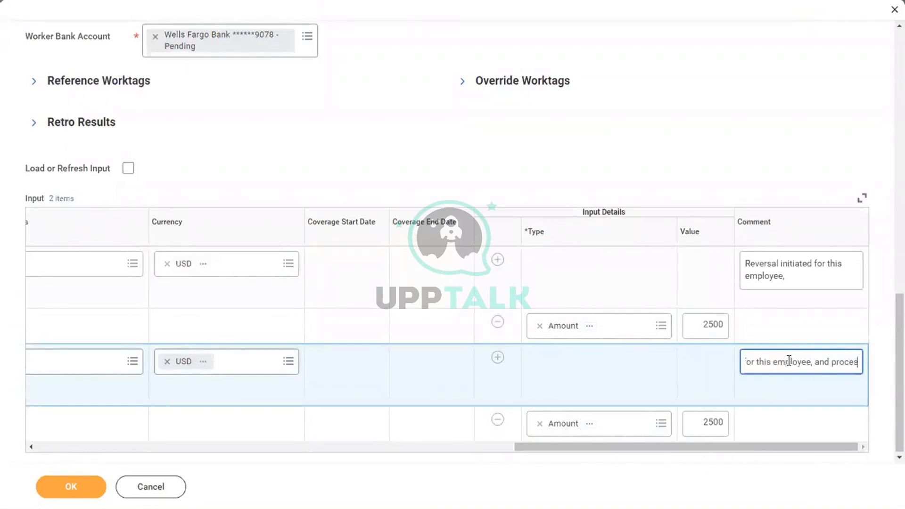
{"action": "type", "text": "sing adjus"}
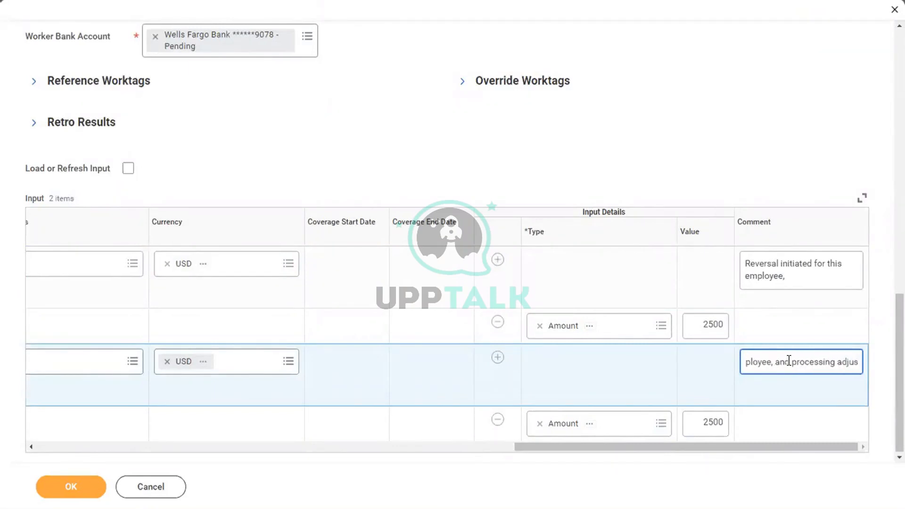
{"action": "type", "text": "ted amount"}
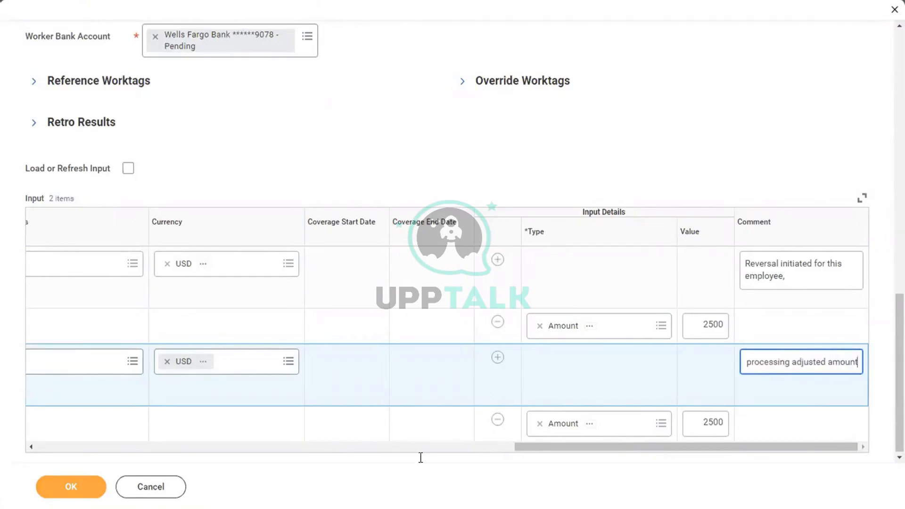
{"action": "left_click", "coordinate": [76, 490]}
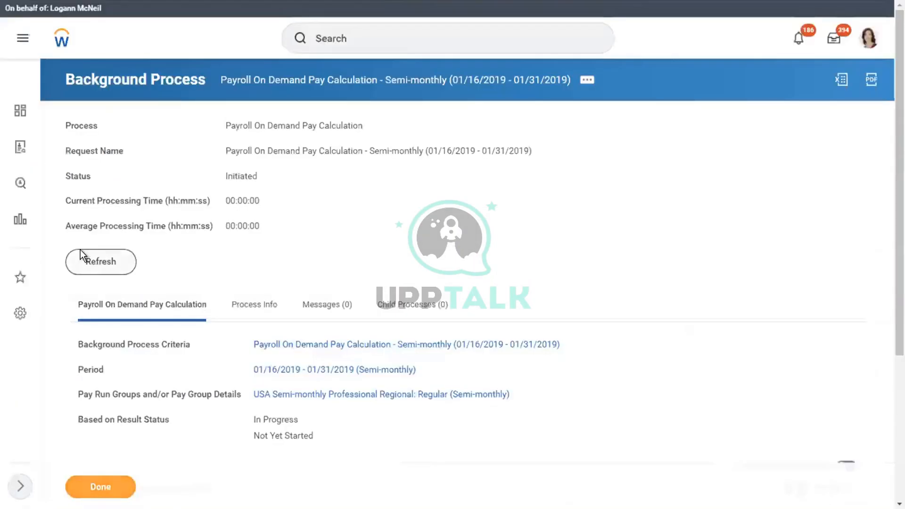
Refresh the background process until the on-demand pay calculation reads Completed
{"action": "left_click", "coordinate": [85, 265]}
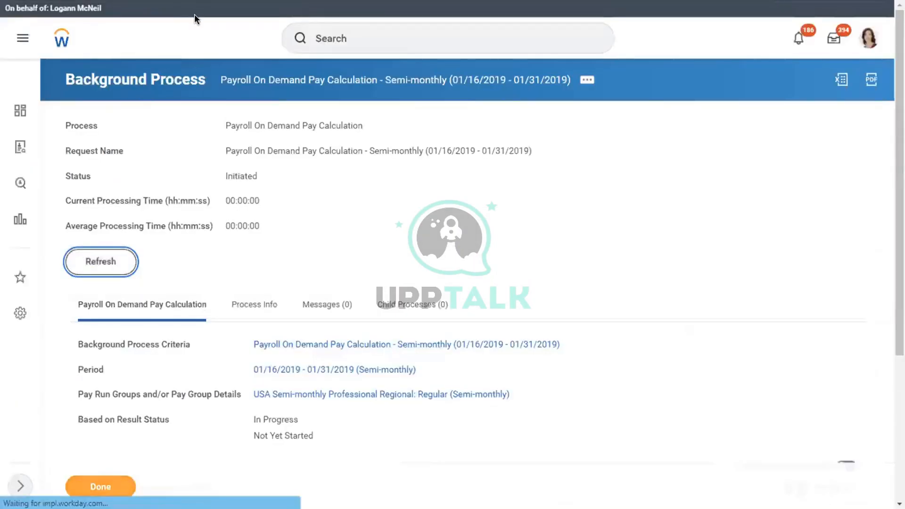
{"action": "left_click", "coordinate": [93, 292]}
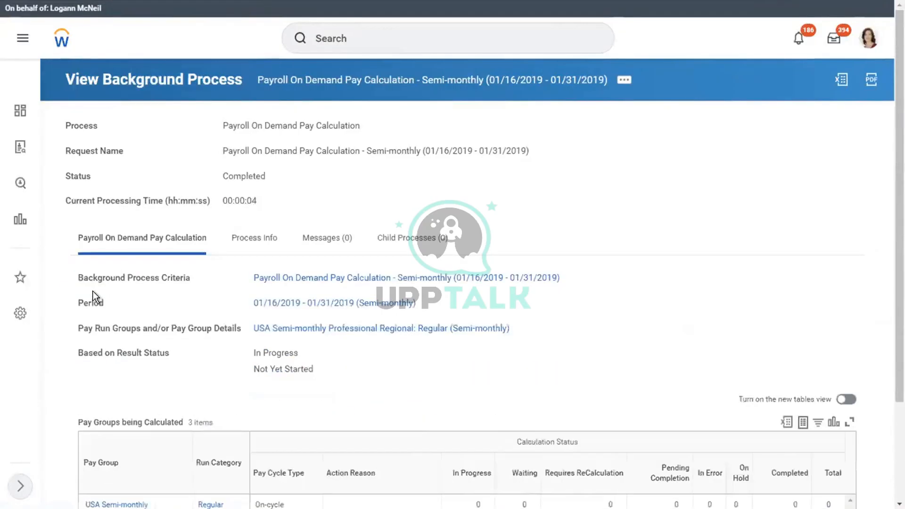
{"action": "scroll", "coordinate": [889, 283], "scroll_direction": "down", "scroll_amount": 3}
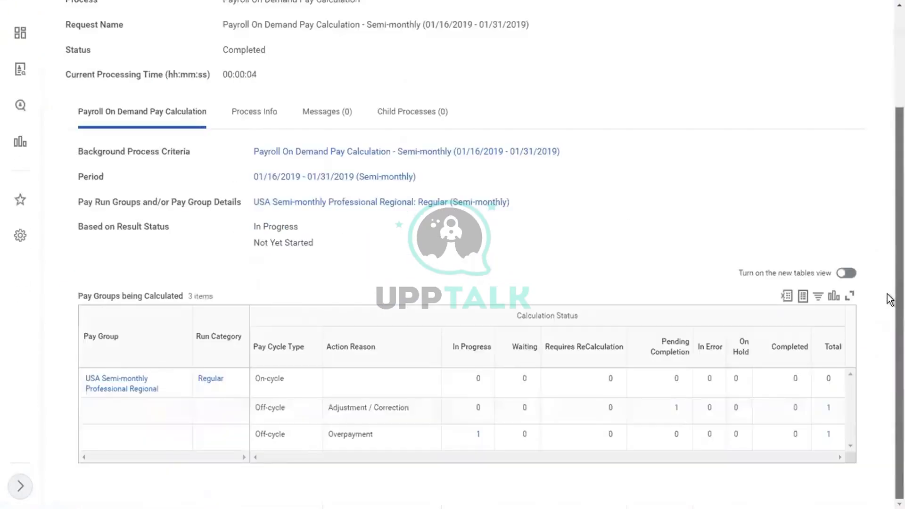
Inspect the in-progress Overpayment reversal result's related actions, then close the result list
{"action": "left_click", "coordinate": [480, 434]}
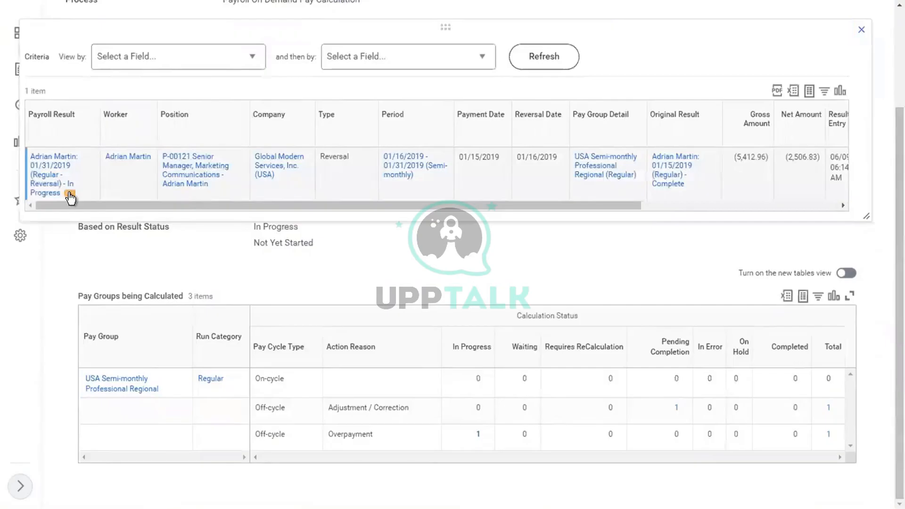
{"action": "left_click", "coordinate": [70, 193]}
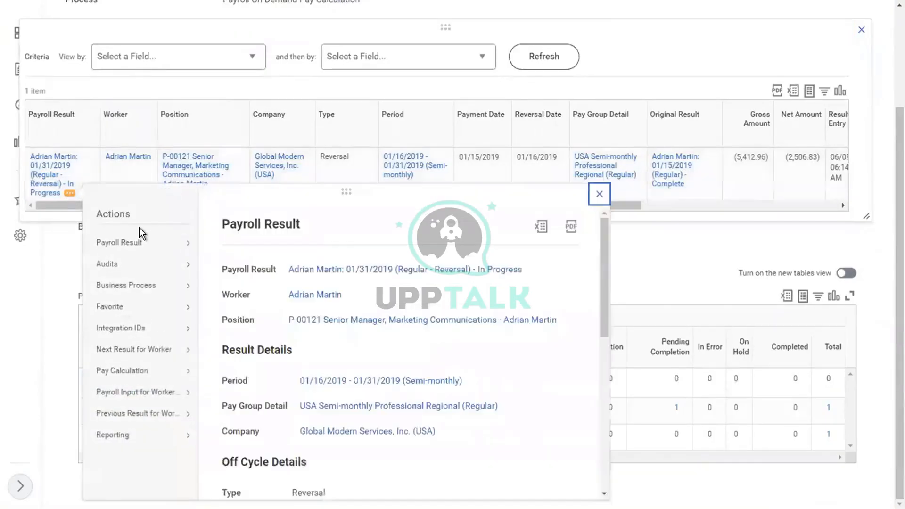
{"action": "mouse_move", "coordinate": [149, 241]}
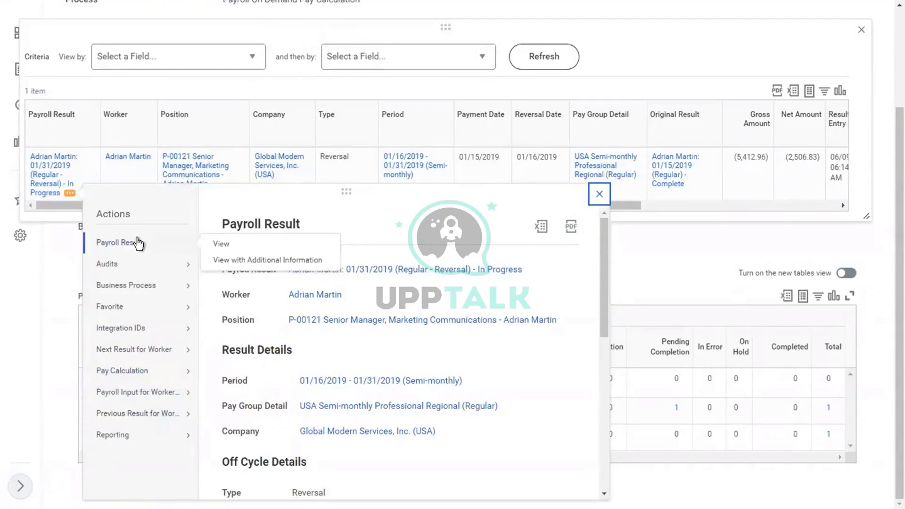
{"action": "triple_click", "coordinate": [655, 65]}
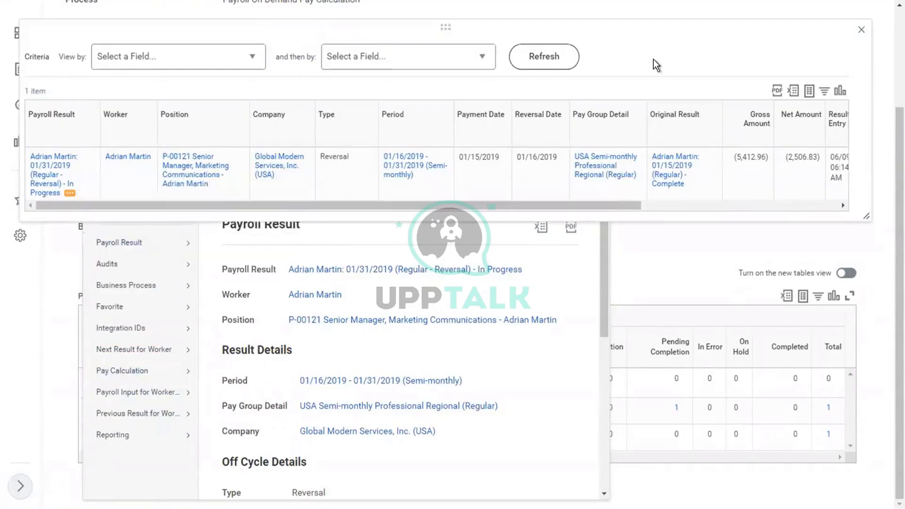
{"action": "left_click", "coordinate": [861, 33]}
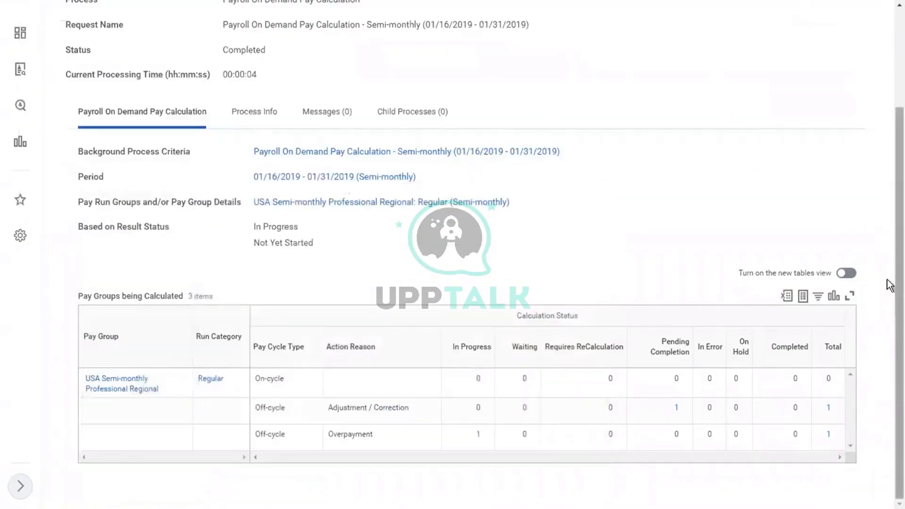
{"action": "scroll", "coordinate": [889, 173], "scroll_direction": "up", "scroll_amount": 3}
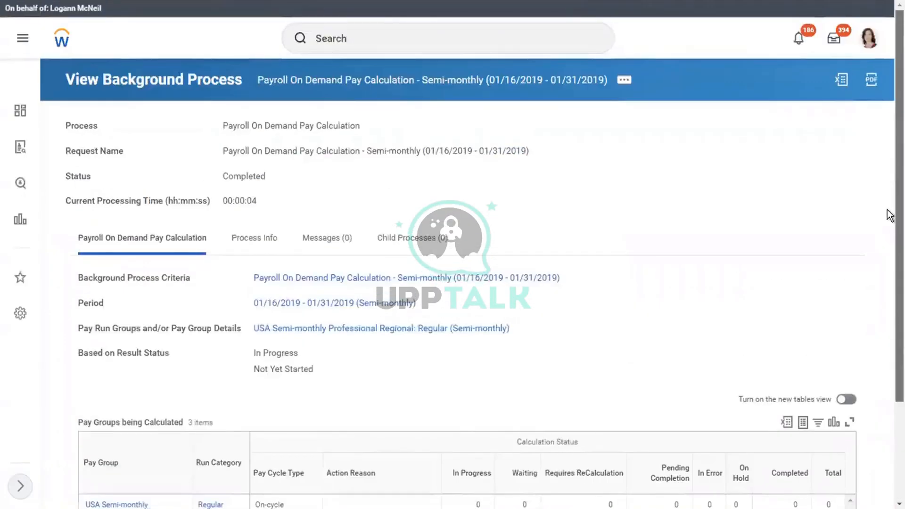
{"action": "scroll", "coordinate": [890, 216], "scroll_direction": "down", "scroll_amount": 1}
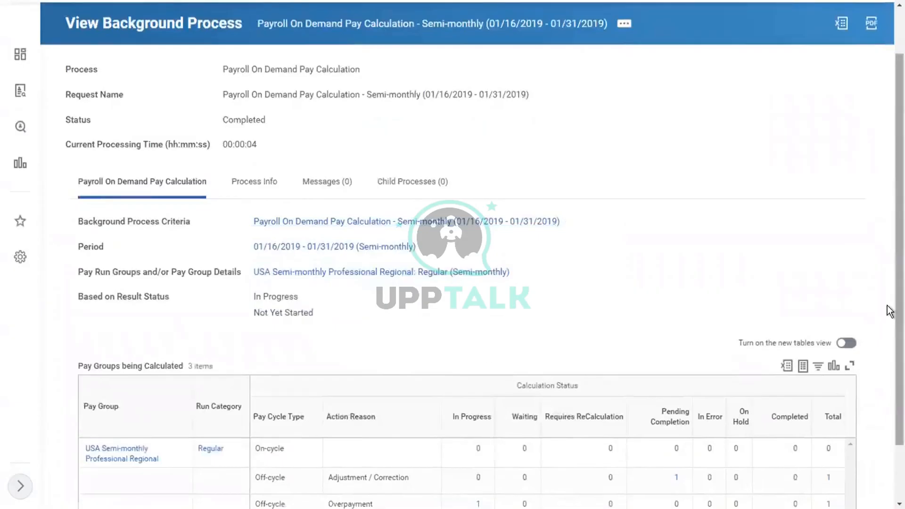
Review the Adjustment / Correction result: gross 10,412.96, net 6,836.84, accounting Draft
{"action": "left_click", "coordinate": [826, 479]}
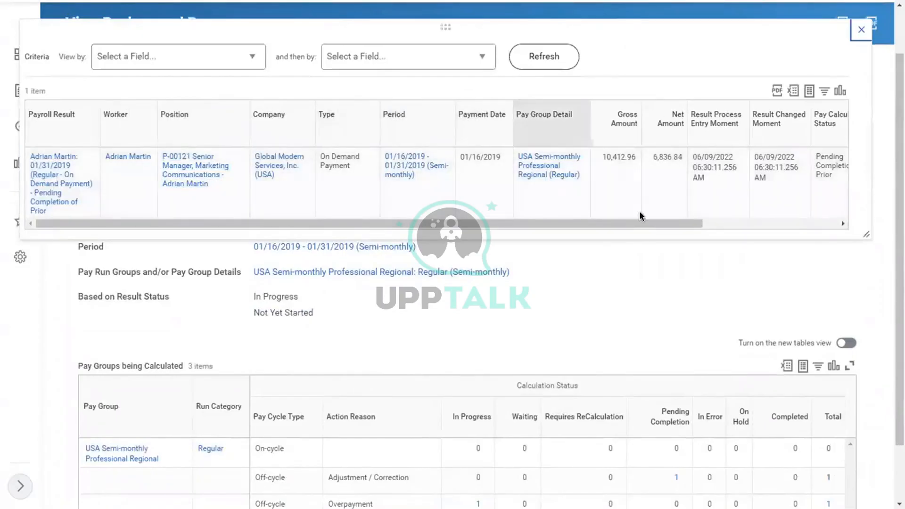
{"action": "left_click_drag", "start_coordinate": [612, 222], "coordinate": [783, 211]}
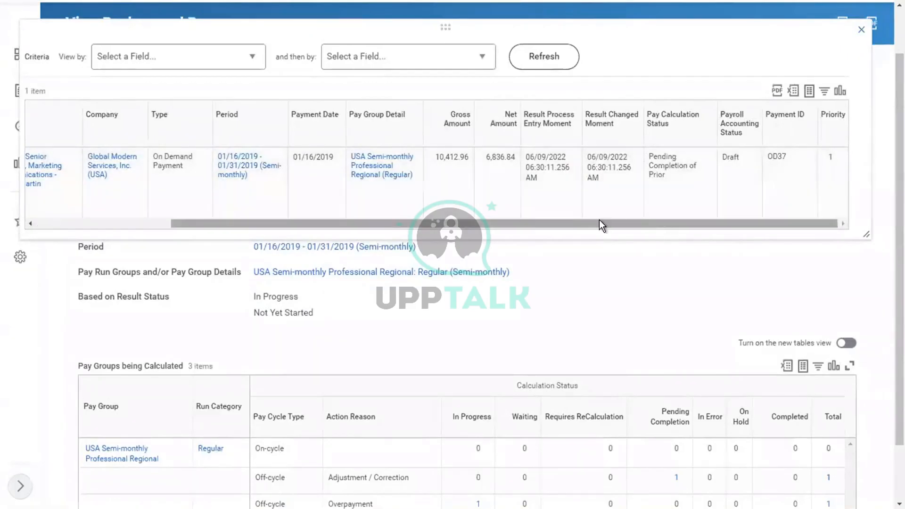
{"action": "left_click_drag", "start_coordinate": [599, 220], "coordinate": [345, 210]}
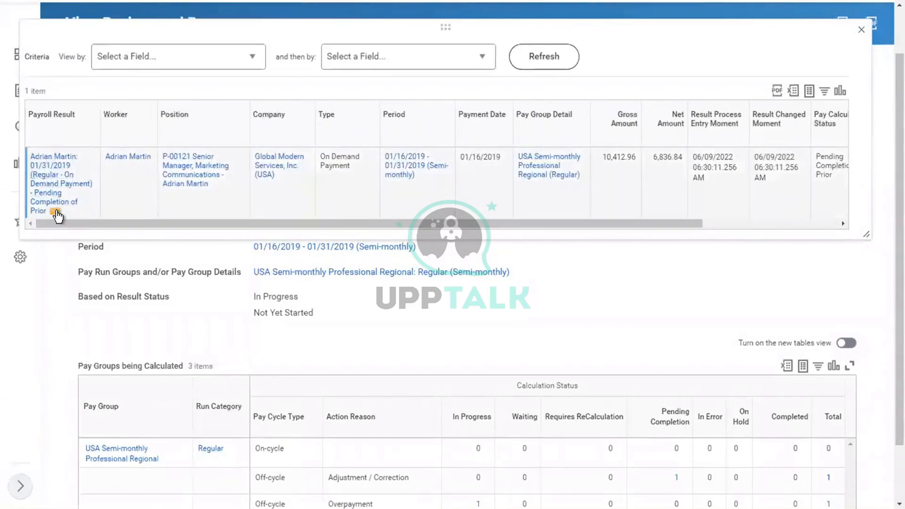
Request the result's payslip image with Notify Me Later, then close the result list
{"action": "left_click", "coordinate": [56, 211]}
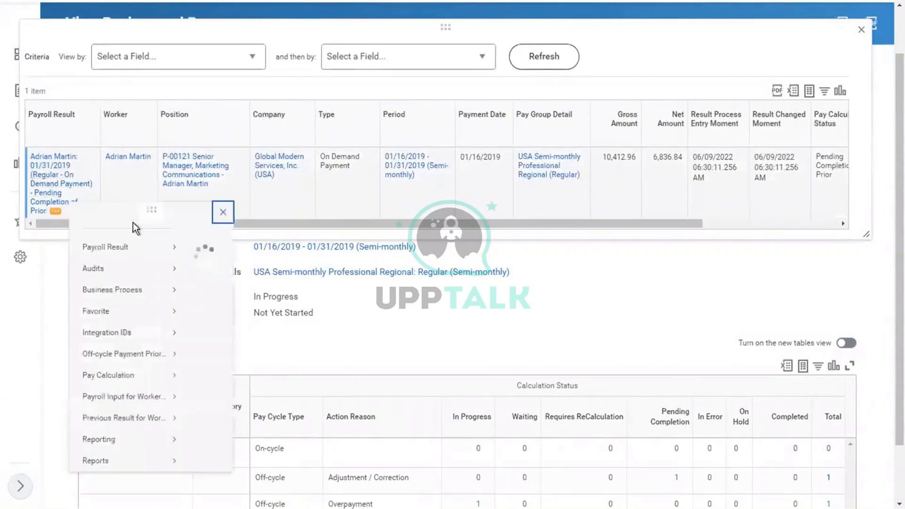
{"action": "mouse_move", "coordinate": [127, 265]}
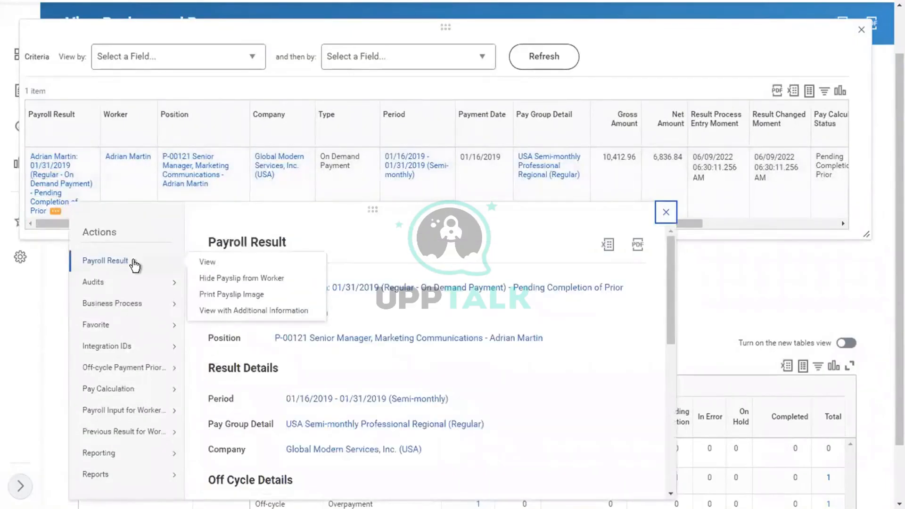
{"action": "left_click", "coordinate": [230, 294]}
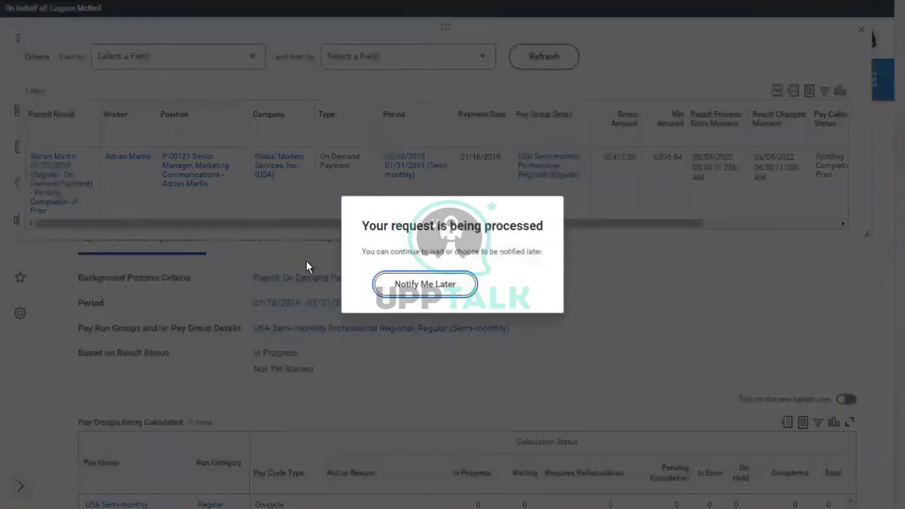
{"action": "left_click", "coordinate": [408, 286]}
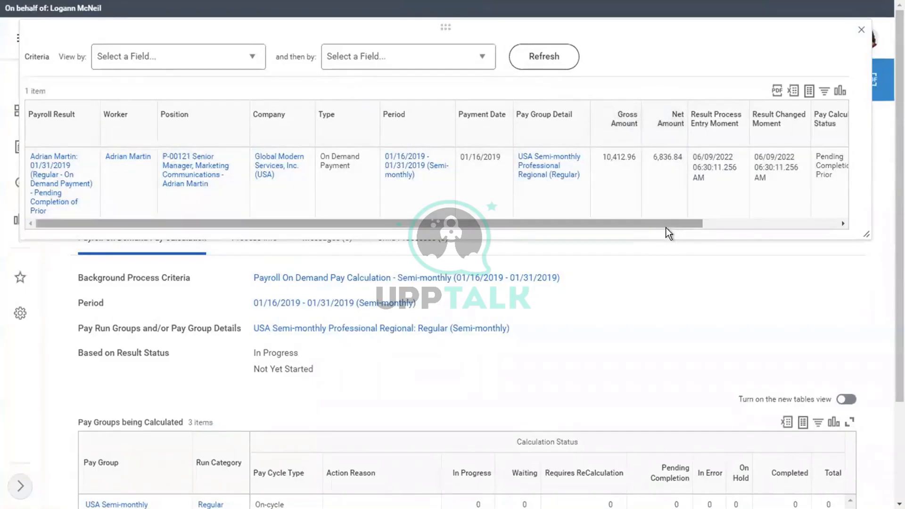
{"action": "left_click_drag", "start_coordinate": [680, 225], "coordinate": [804, 222]}
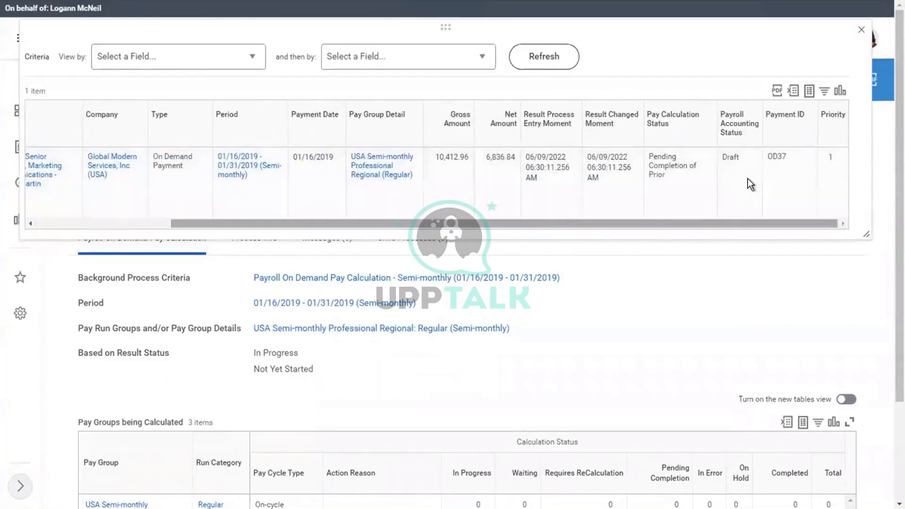
{"action": "left_click", "coordinate": [861, 30]}
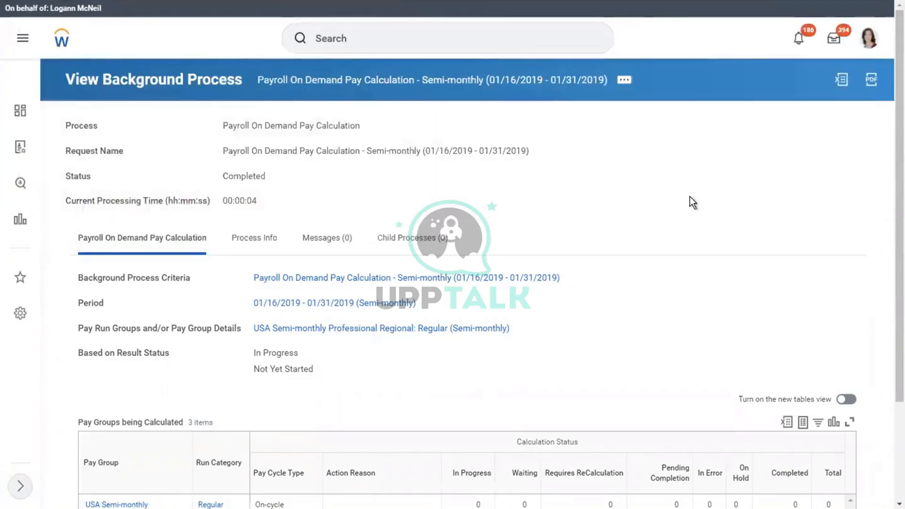
Search for the employee and open their worker profile's pay details
{"action": "scroll", "coordinate": [890, 320], "scroll_direction": "down", "scroll_amount": 3}
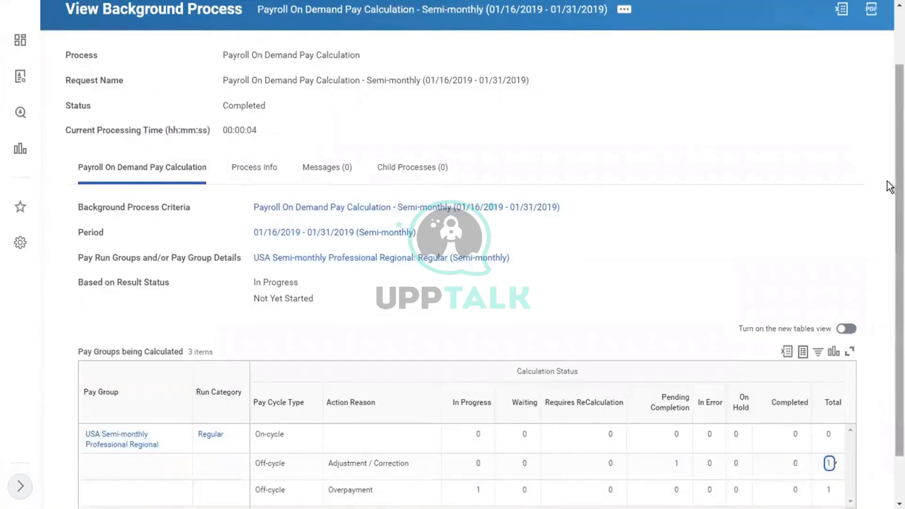
{"action": "scroll", "coordinate": [890, 189], "scroll_direction": "up", "scroll_amount": 3}
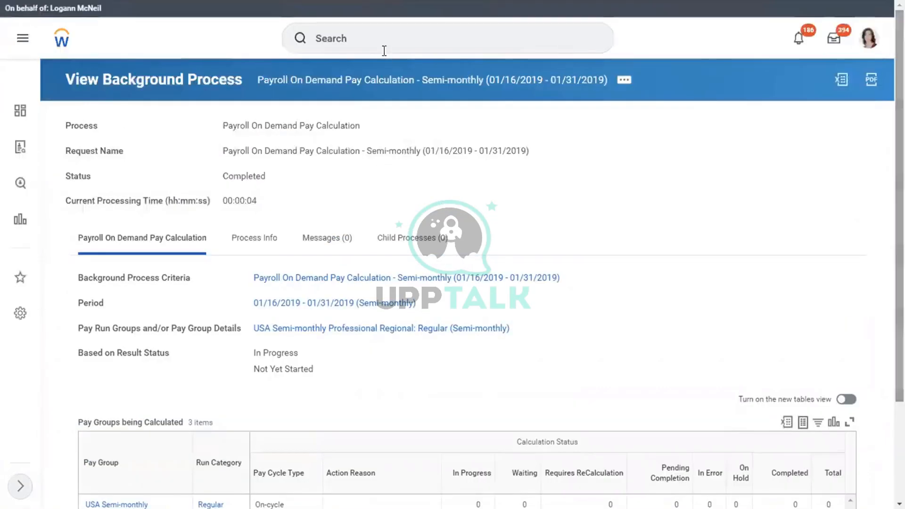
{"action": "left_click", "coordinate": [323, 42]}
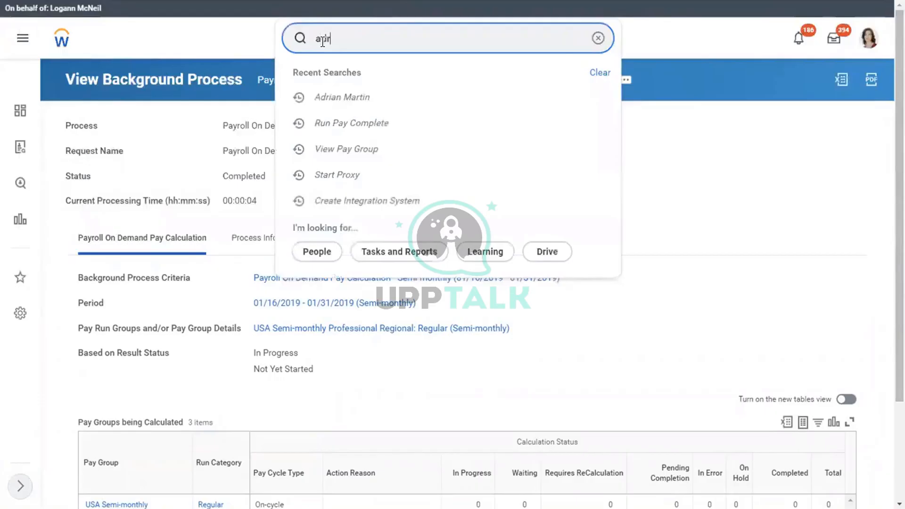
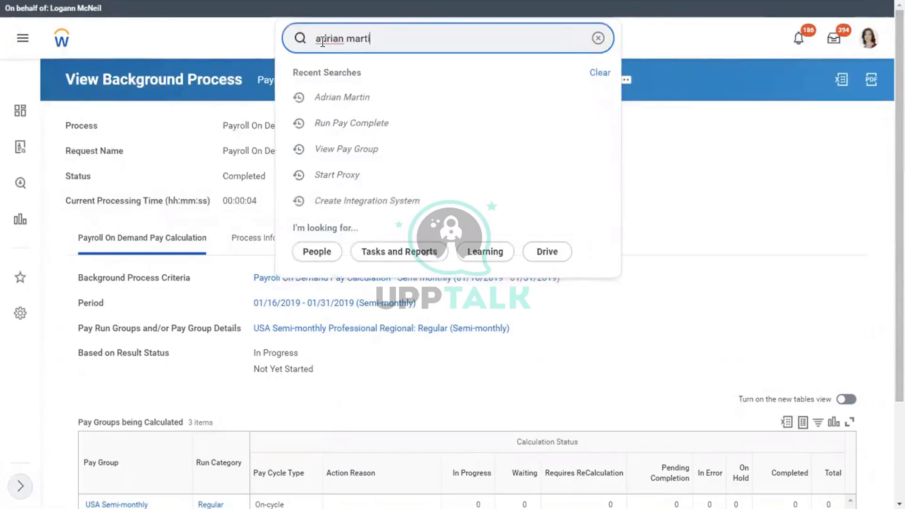
{"action": "left_click", "coordinate": [358, 72]}
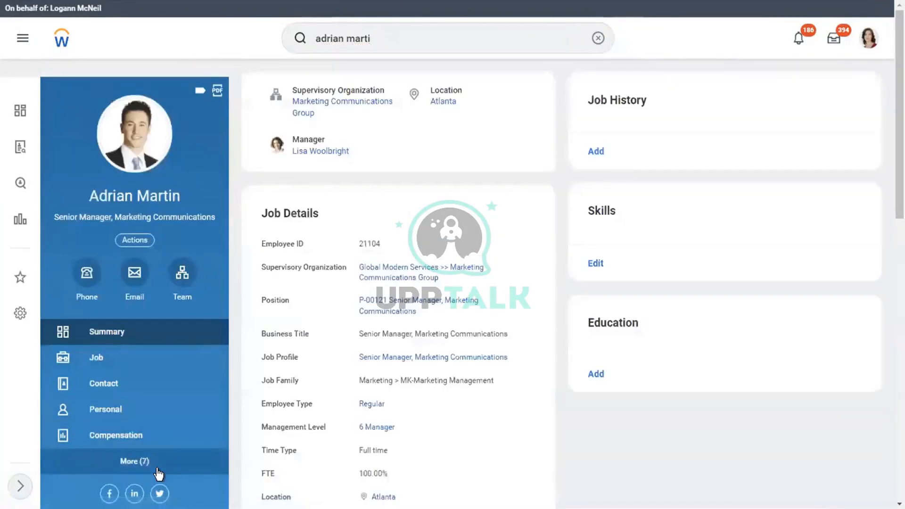
{"action": "left_click", "coordinate": [169, 468]}
{"action": "left_click", "coordinate": [125, 466]}
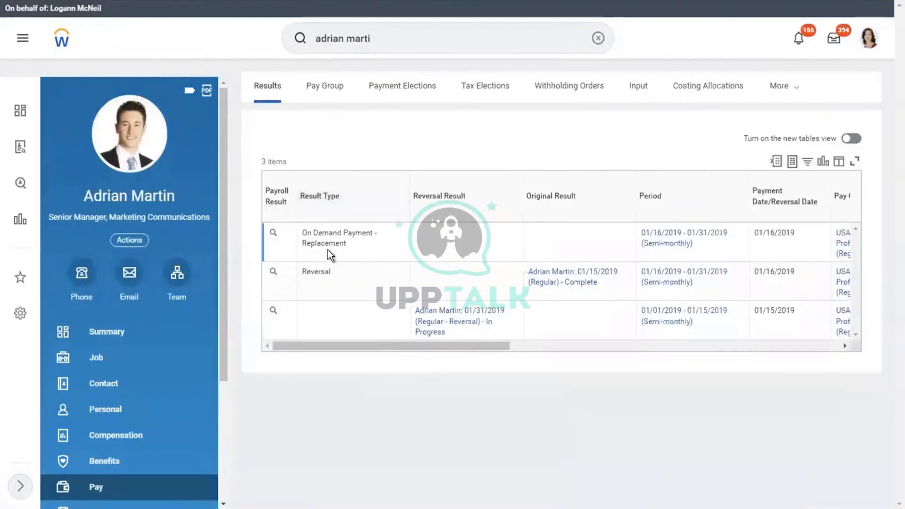
Open Pay Calculation > Accounting for the On Demand Payment - Replacement result
{"action": "left_click_drag", "start_coordinate": [370, 347], "coordinate": [464, 349]}
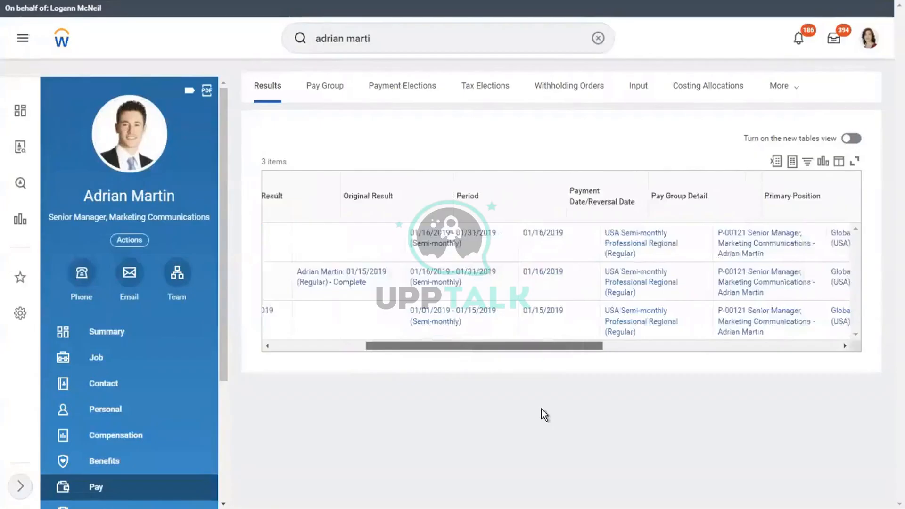
{"action": "left_click_drag", "start_coordinate": [541, 409], "coordinate": [751, 355]}
{"action": "left_click_drag", "start_coordinate": [385, 301], "coordinate": [230, 291]}
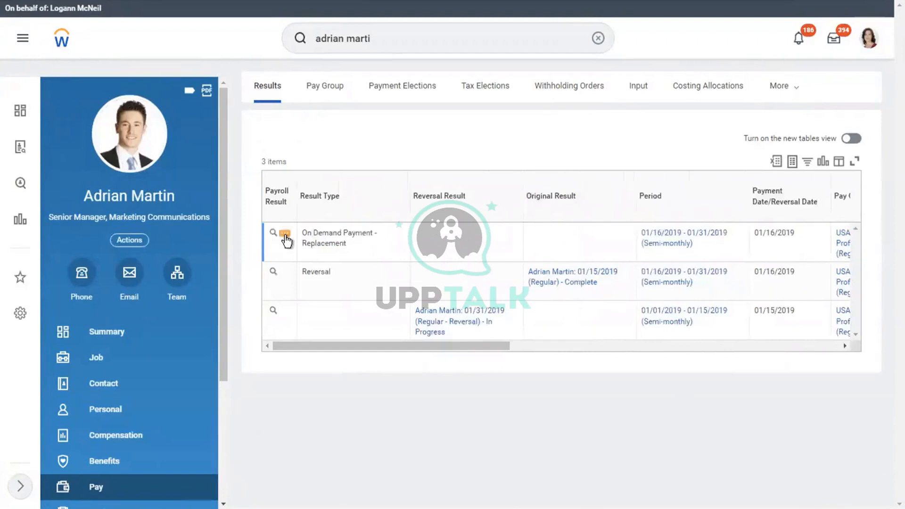
{"action": "left_click", "coordinate": [284, 233]}
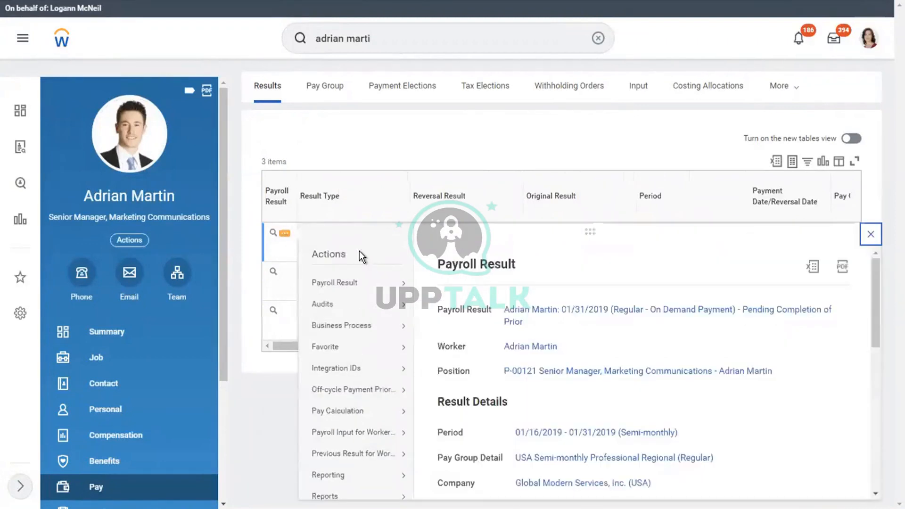
{"action": "mouse_move", "coordinate": [372, 411]}
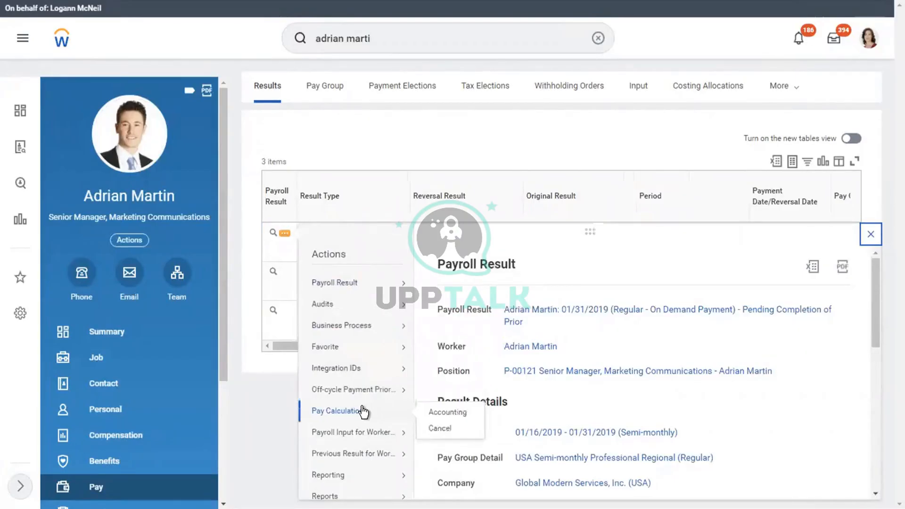
{"action": "left_click", "coordinate": [442, 411]}
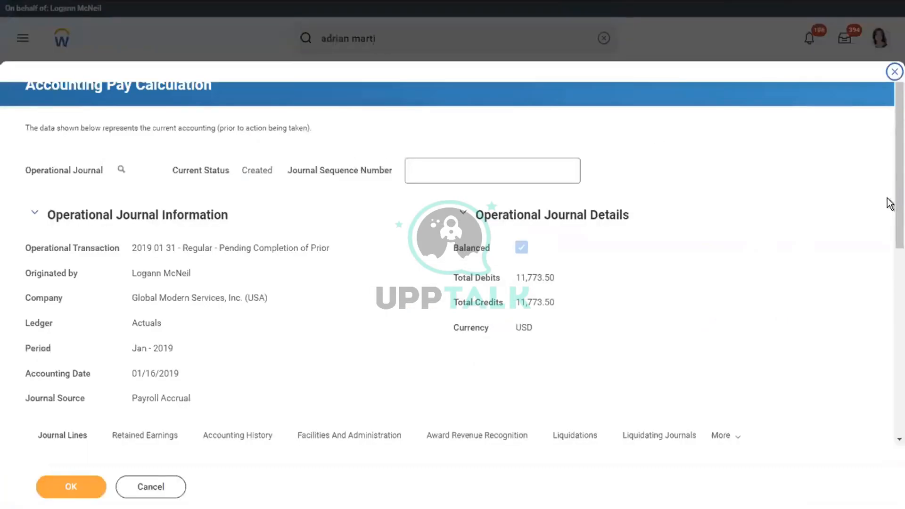
Confirm the accounting pay calculation with journal lines balanced at 11,773.50 USD and finish the review
{"action": "scroll", "coordinate": [889, 269], "scroll_direction": "down", "scroll_amount": 1}
{"action": "scroll", "coordinate": [889, 269], "scroll_direction": "down", "scroll_amount": 7}
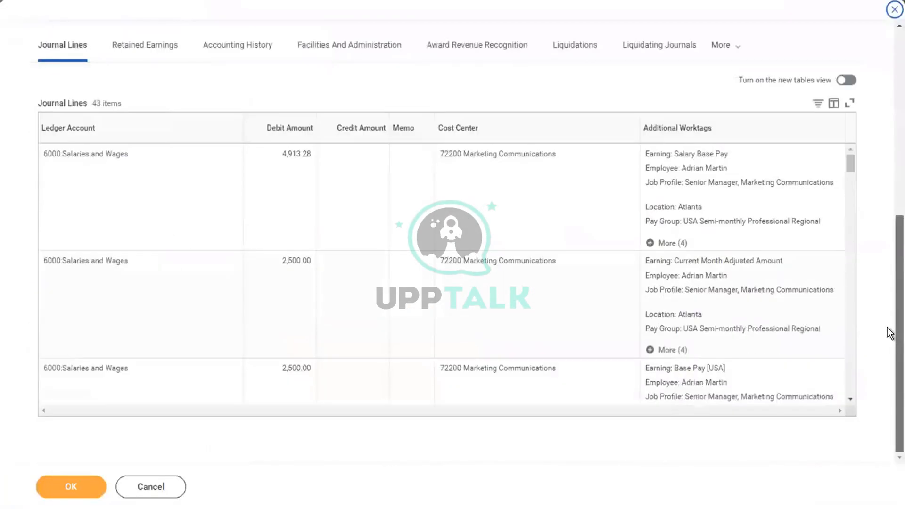
{"action": "left_click", "coordinate": [63, 485]}
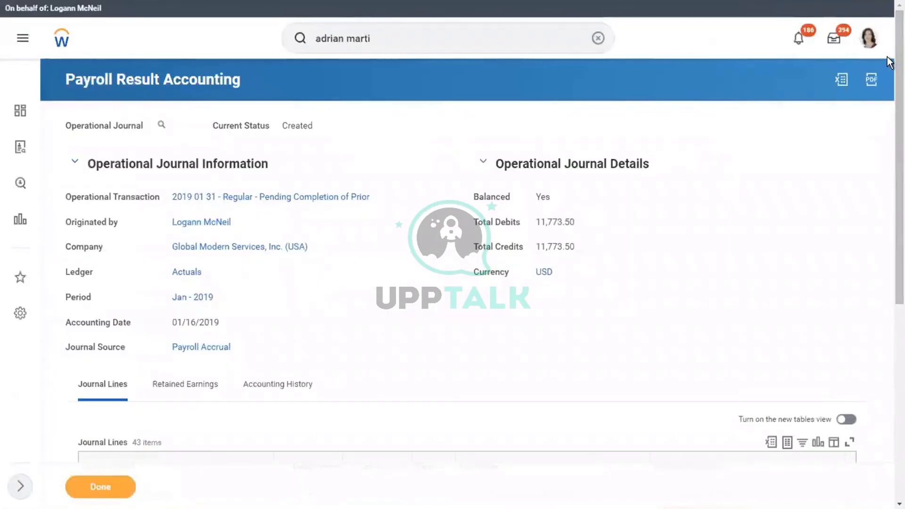
{"action": "scroll", "coordinate": [890, 231], "scroll_direction": "down", "scroll_amount": 5}
{"action": "scroll", "coordinate": [890, 232], "scroll_direction": "down", "scroll_amount": 2}
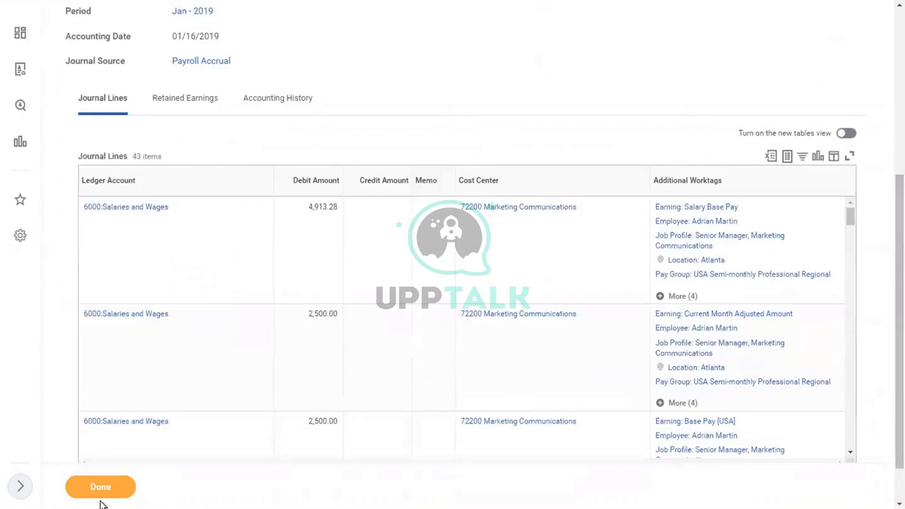
{"action": "left_click", "coordinate": [90, 488]}
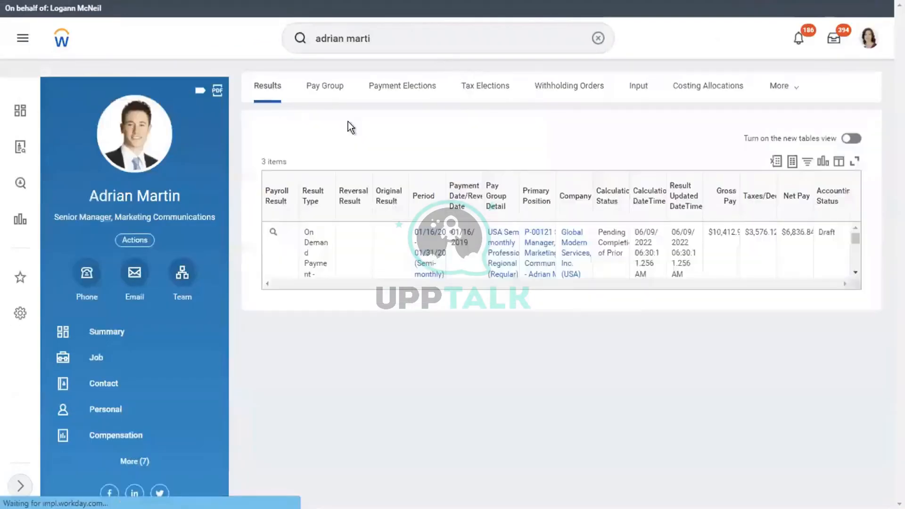
Look through the actions for the replacement and original 01/15/2019 results without choosing anything
{"action": "left_click", "coordinate": [286, 231]}
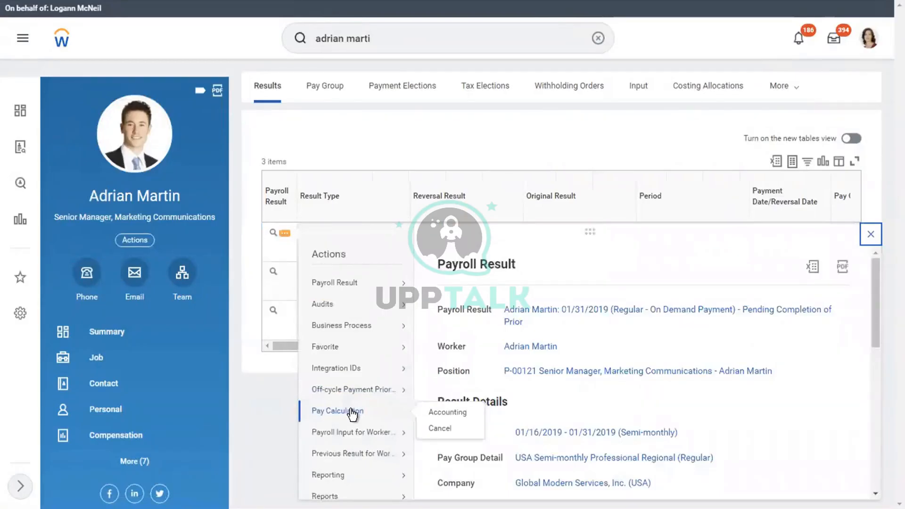
{"action": "mouse_move", "coordinate": [355, 287]}
{"action": "double_click", "coordinate": [384, 137]}
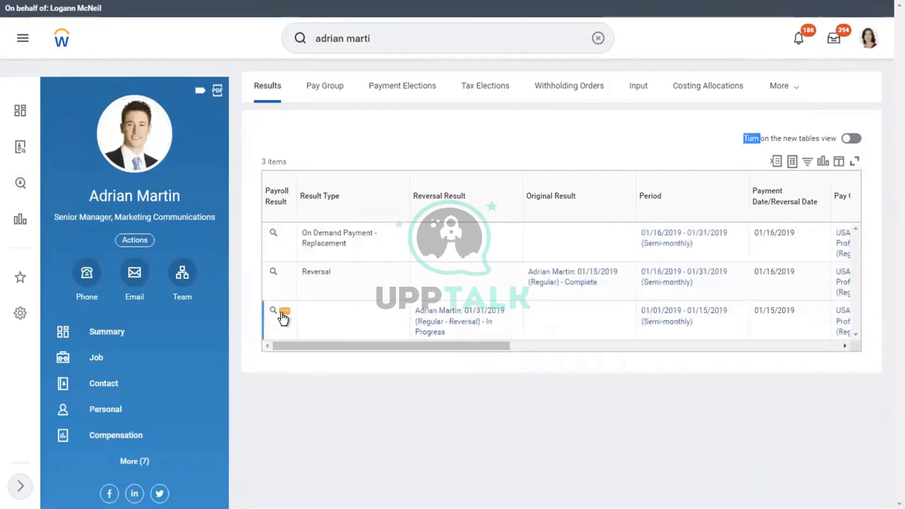
{"action": "left_click", "coordinate": [284, 313]}
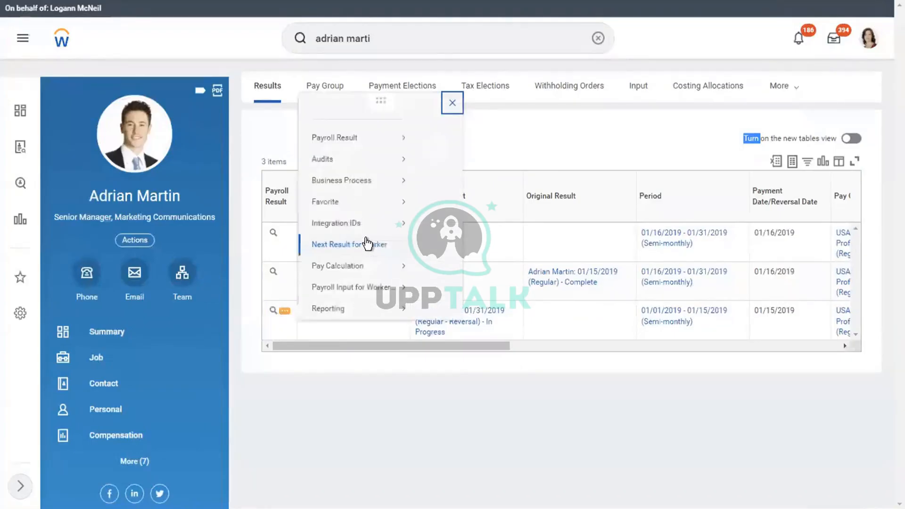
{"action": "mouse_move", "coordinate": [348, 205]}
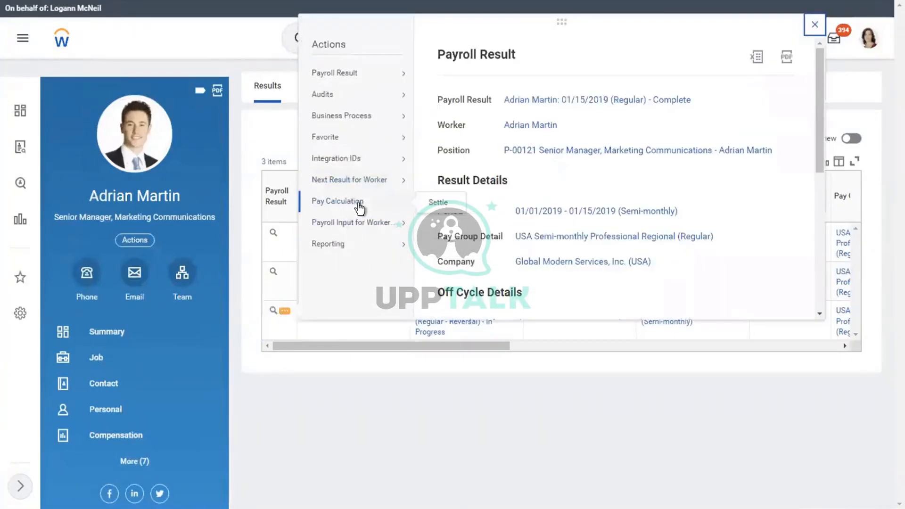
{"action": "left_click", "coordinate": [346, 429]}
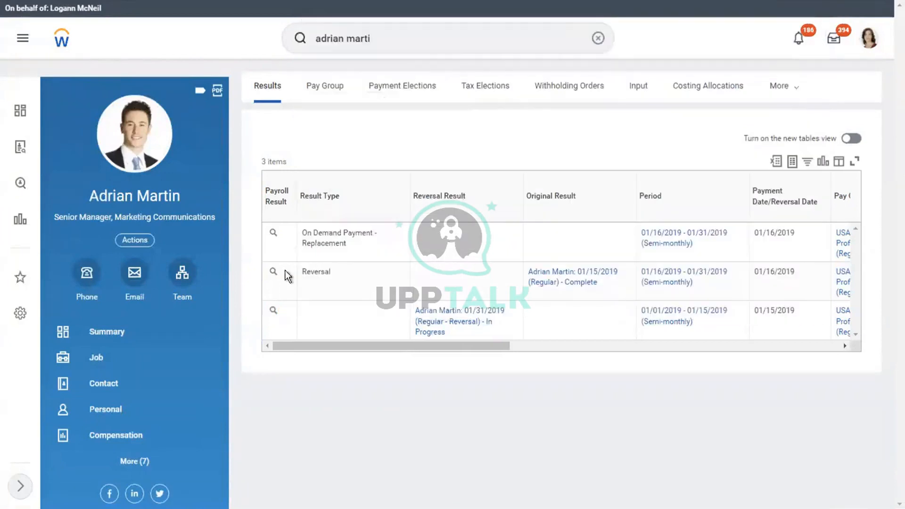
Complete the 01/31/2019 Reversal result's pay calculation and confirm it shows Complete
{"action": "mouse_move", "coordinate": [285, 274]}
{"action": "left_click", "coordinate": [285, 275]}
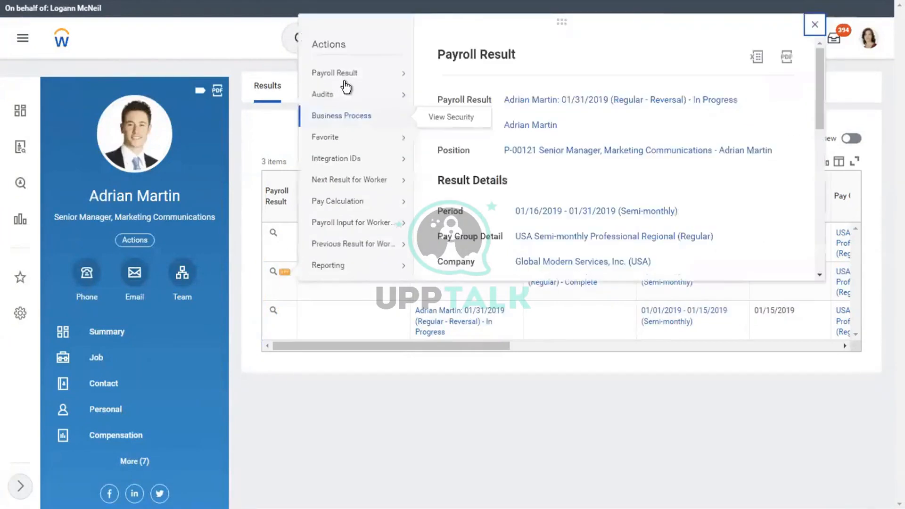
{"action": "mouse_move", "coordinate": [359, 203]}
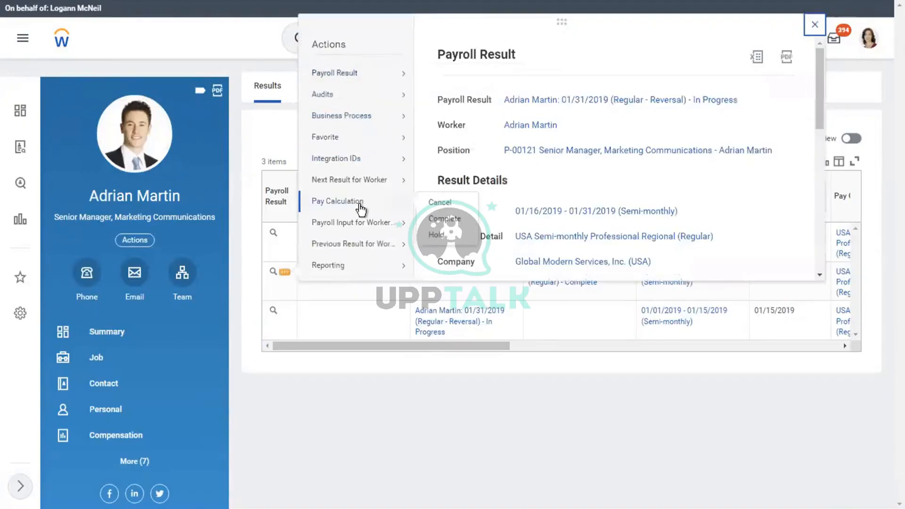
{"action": "left_click", "coordinate": [448, 226]}
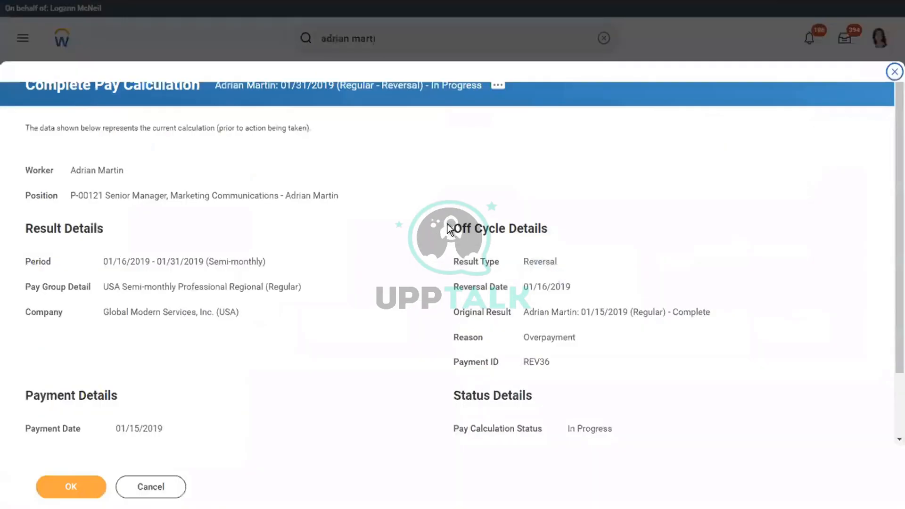
{"action": "left_click", "coordinate": [75, 488]}
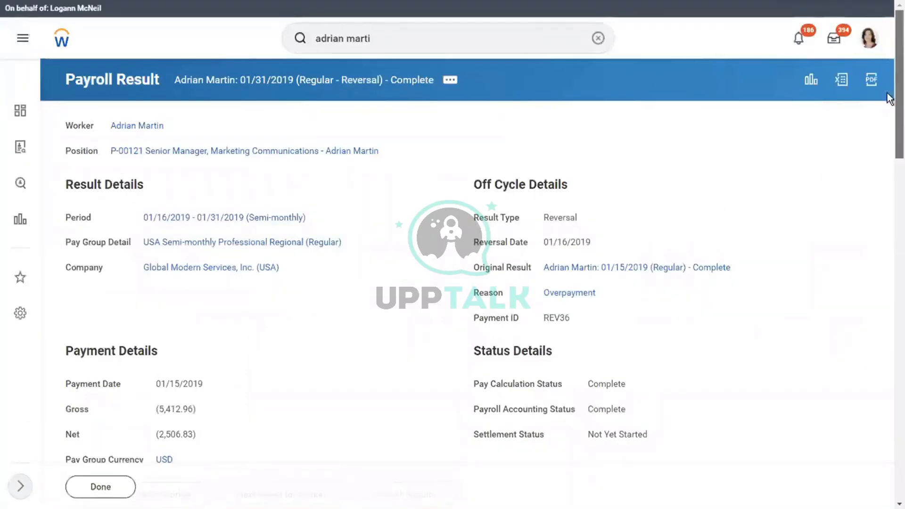
{"action": "scroll", "coordinate": [890, 237], "scroll_direction": "down", "scroll_amount": 4}
{"action": "left_click_drag", "start_coordinate": [886, 231], "coordinate": [887, 346]}
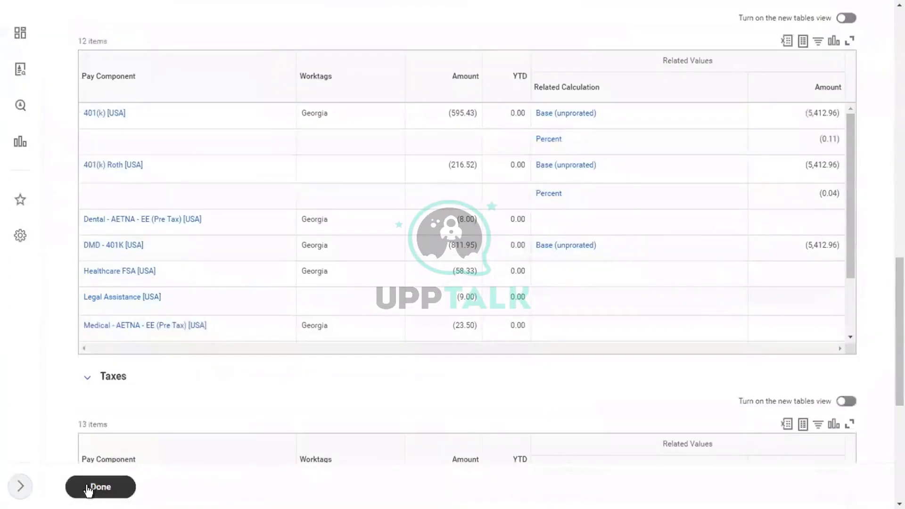
{"action": "left_click", "coordinate": [87, 488]}
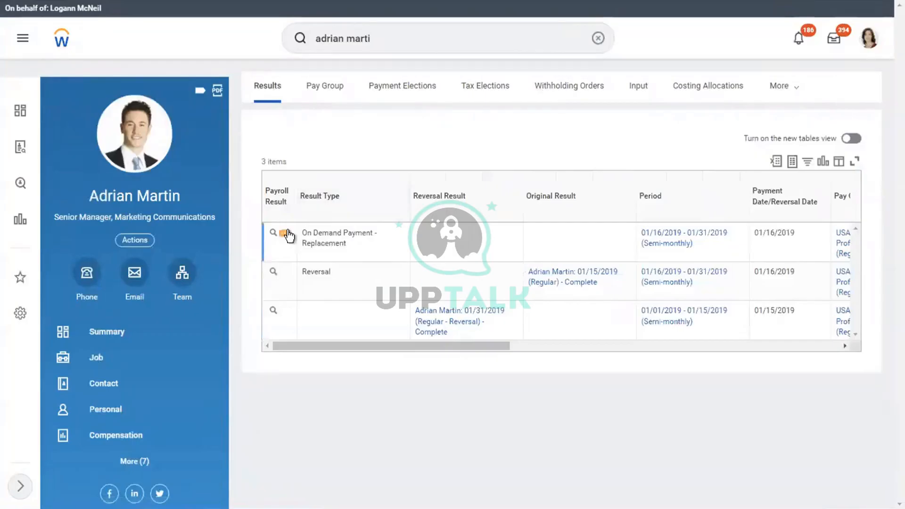
Submit an Update Input/Re-Calculate of the on-demand replacement payment for 01/16/2019–01/31/2019
{"action": "left_click", "coordinate": [287, 234]}
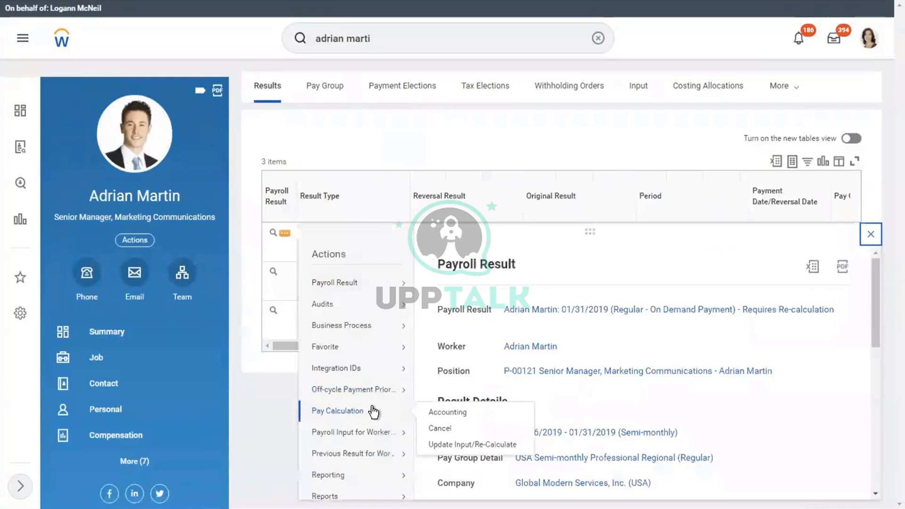
{"action": "left_click", "coordinate": [460, 445]}
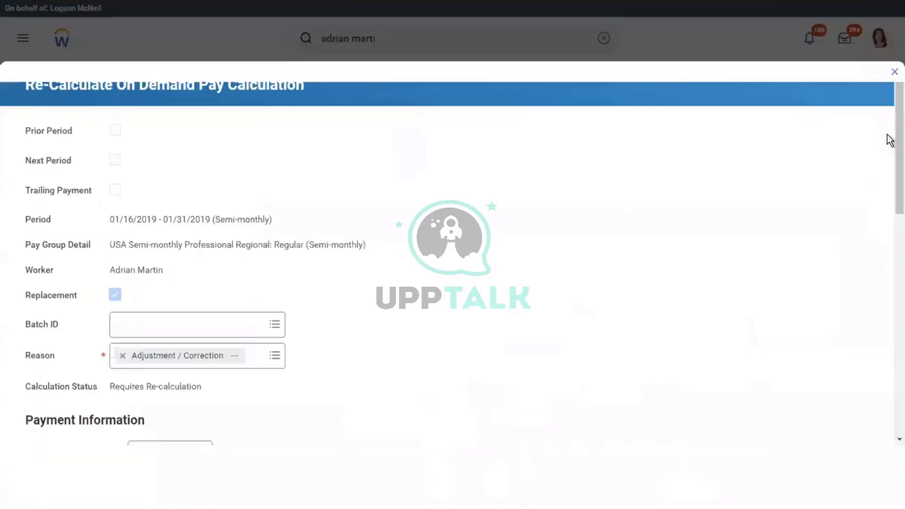
{"action": "scroll", "coordinate": [888, 218], "scroll_direction": "down", "scroll_amount": 15}
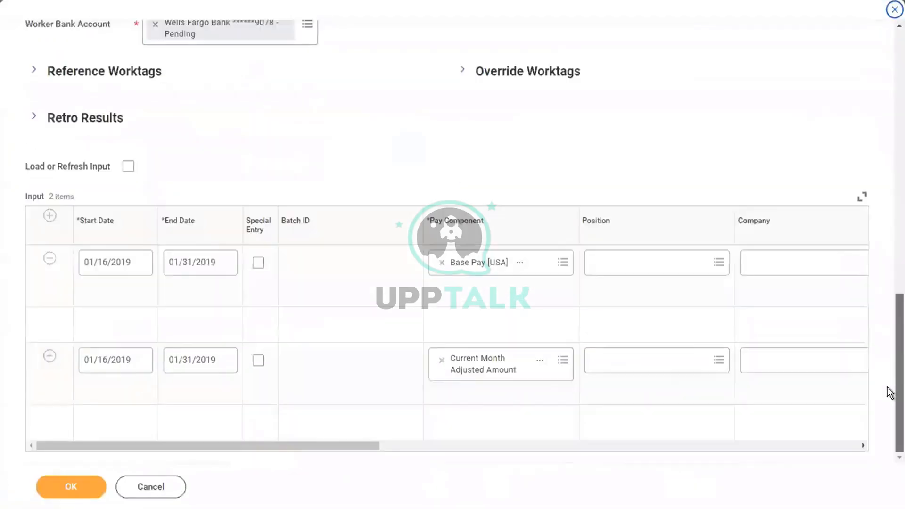
{"action": "left_click", "coordinate": [72, 482]}
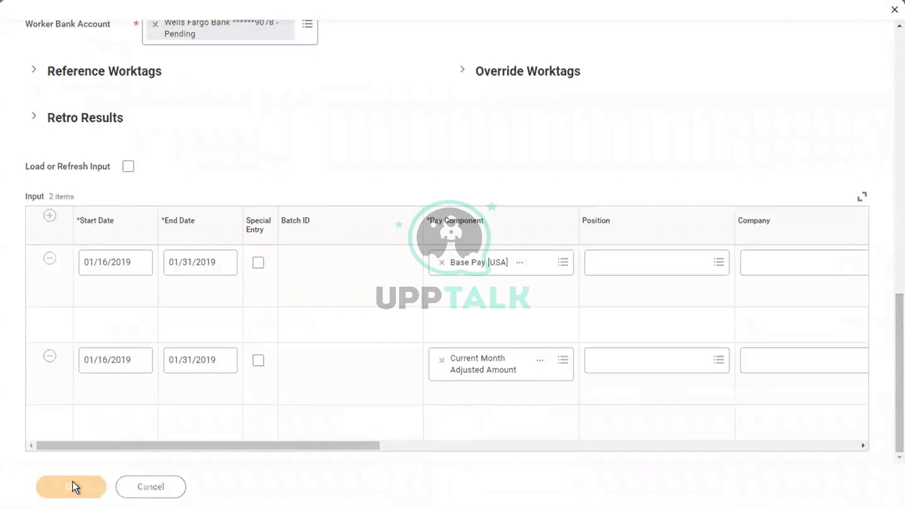
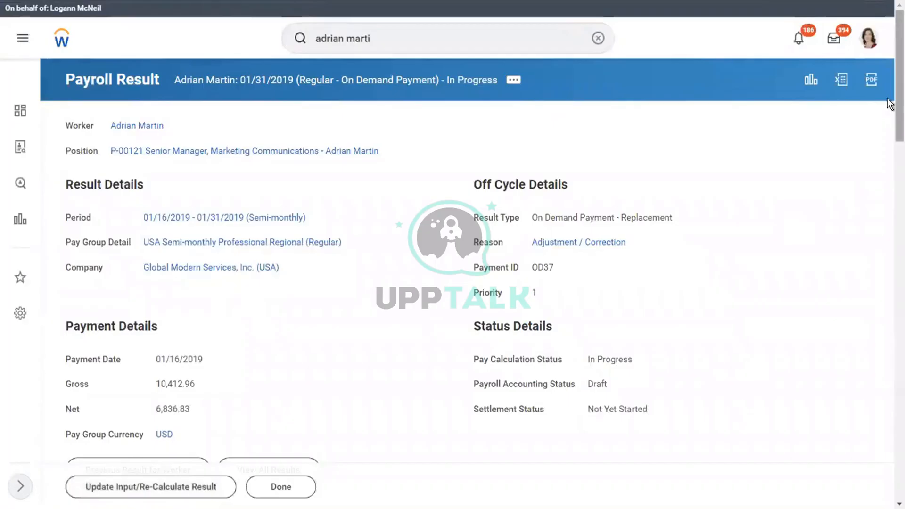
Close the in-progress replacement payroll result and bring up the on-demand replacement result's actions
{"action": "scroll", "coordinate": [889, 106], "scroll_direction": "down", "scroll_amount": 10}
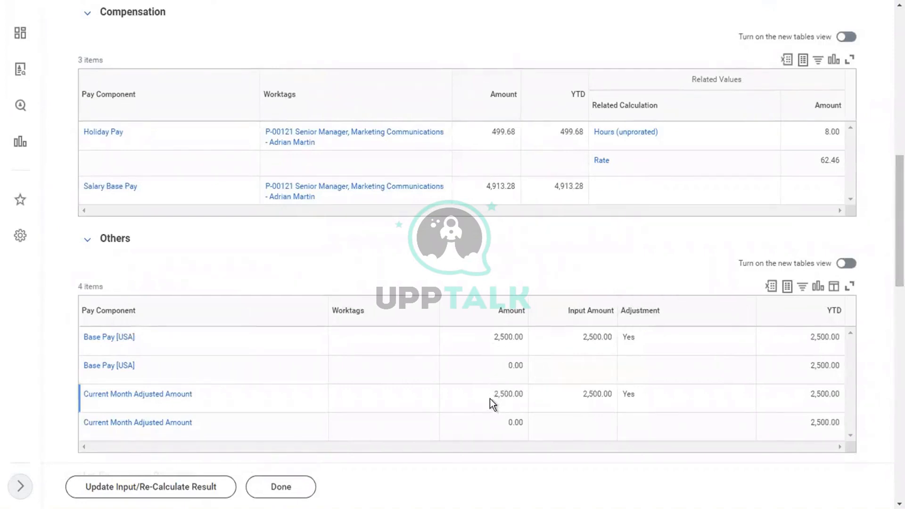
{"action": "left_click", "coordinate": [278, 493]}
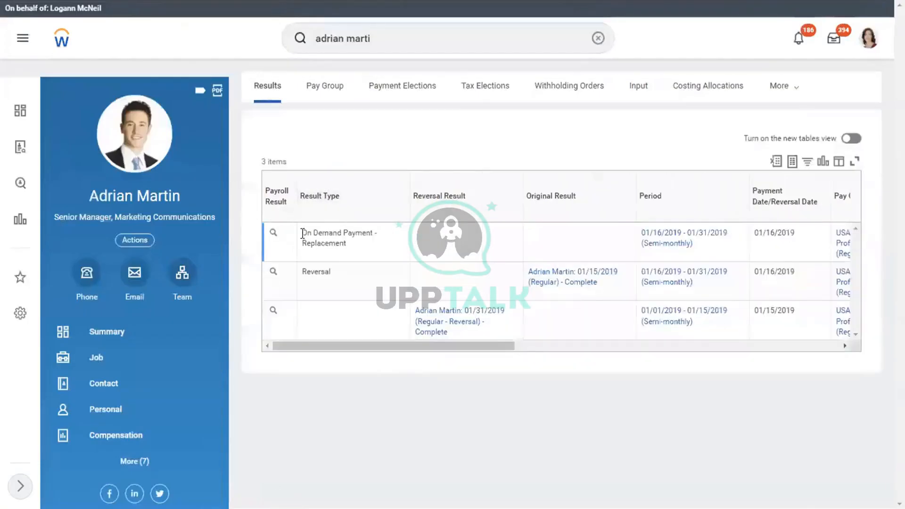
{"action": "left_click", "coordinate": [286, 235]}
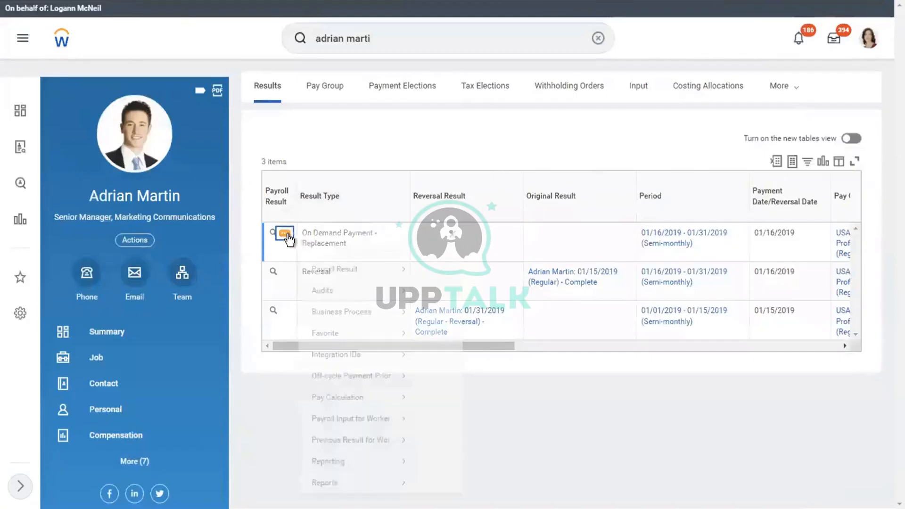
Complete the 01/16/2019–01/31/2019 replacement pay calculation, review its 6,836.83 USD net pay, and close it
{"action": "mouse_move", "coordinate": [377, 410]}
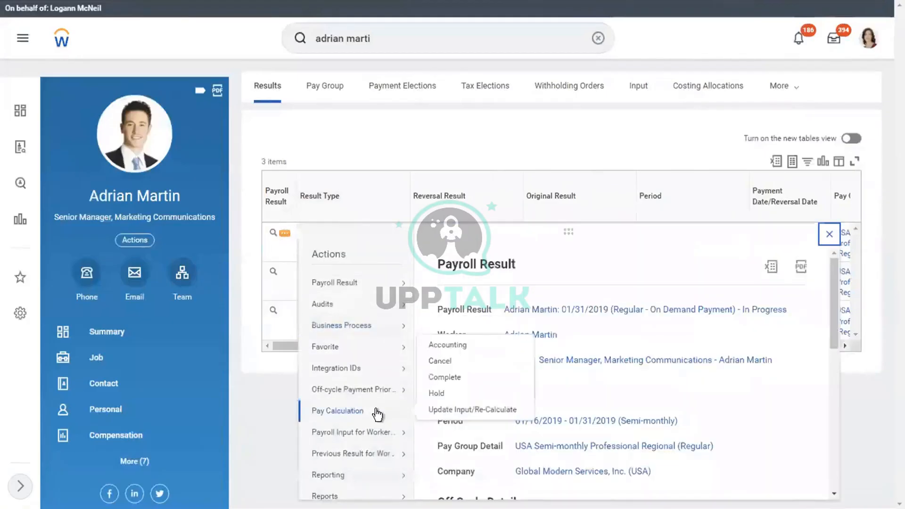
{"action": "left_click", "coordinate": [447, 380]}
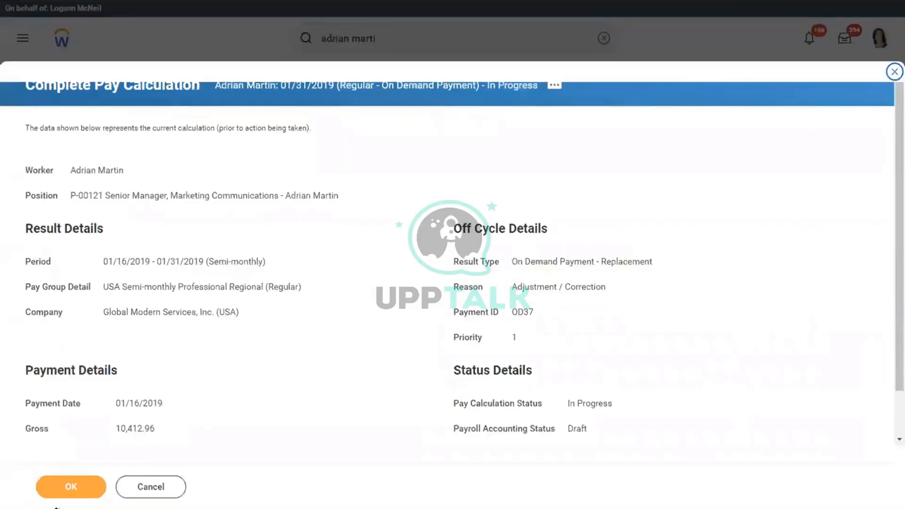
{"action": "left_click", "coordinate": [74, 488]}
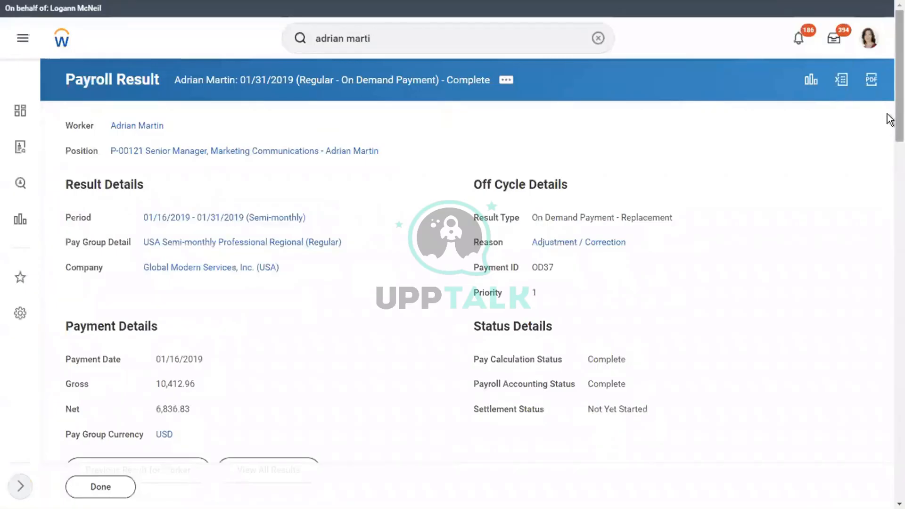
{"action": "scroll", "coordinate": [889, 212], "scroll_direction": "down", "scroll_amount": 8}
{"action": "scroll", "coordinate": [890, 243], "scroll_direction": "down", "scroll_amount": 11}
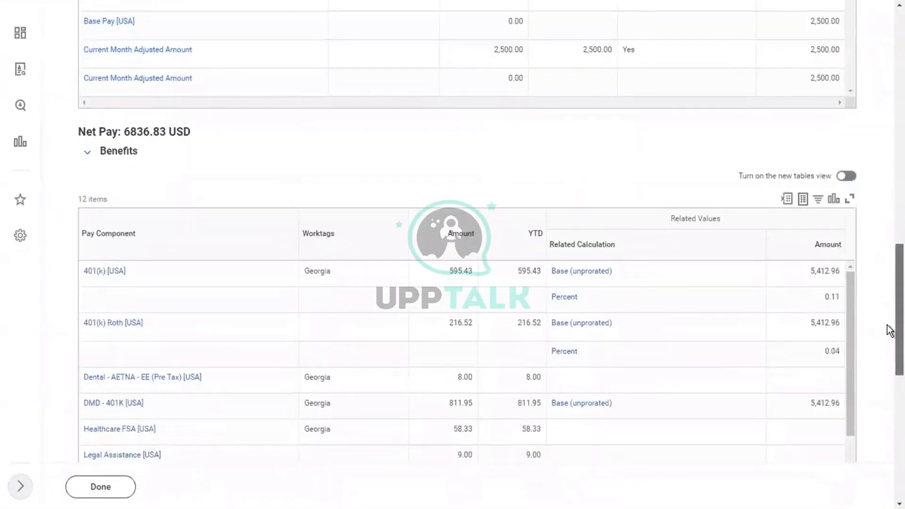
{"action": "left_click", "coordinate": [90, 495]}
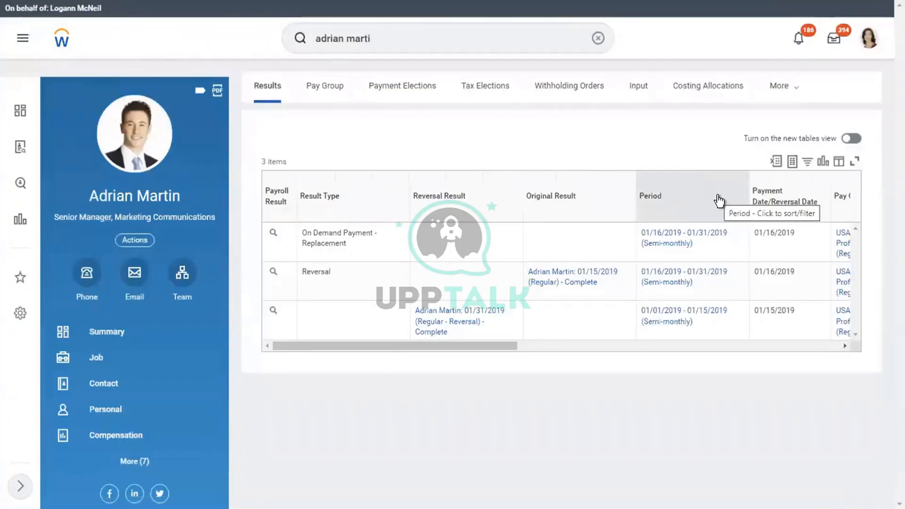
Clear the search and bring up the Create Earning task
{"action": "left_click", "coordinate": [599, 41]}
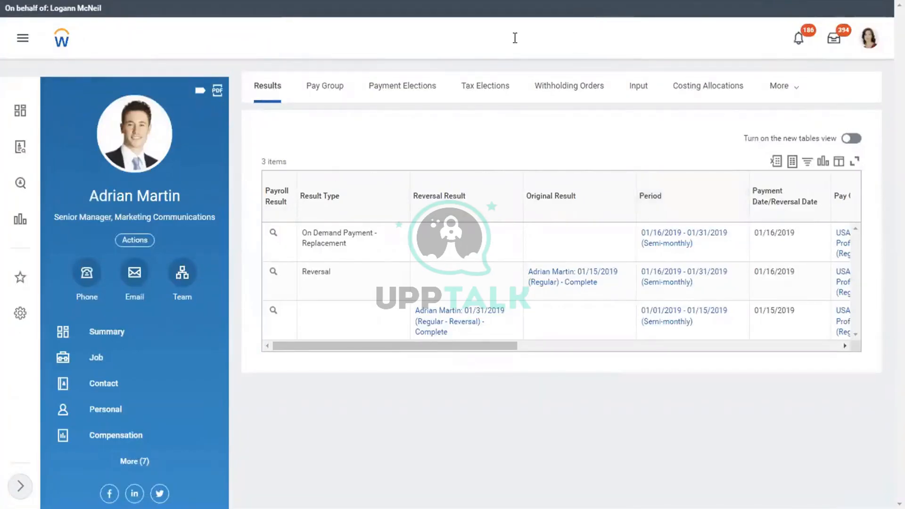
{"action": "left_click", "coordinate": [428, 36]}
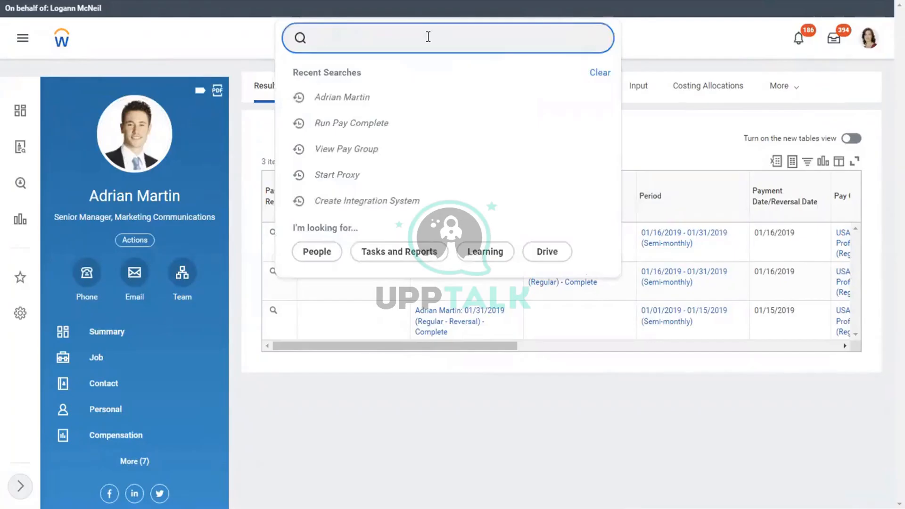
{"action": "type", "text": "create "}
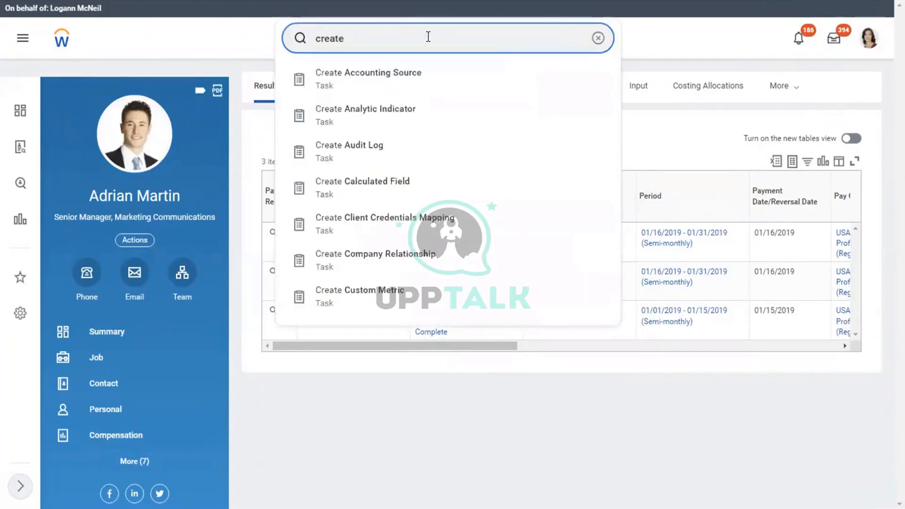
{"action": "type", "text": "earning"}
{"action": "key", "text": "Return"}
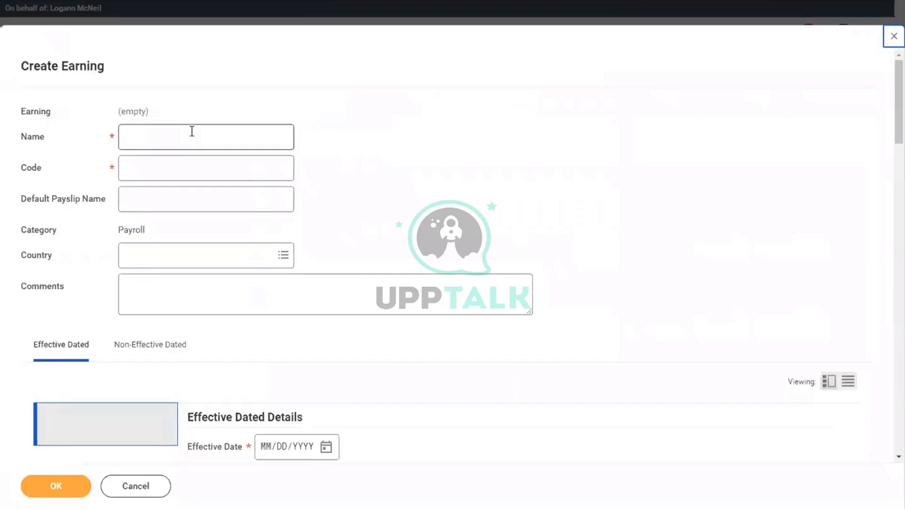
Name the new earning 'Referal Bonus' with code 'Referral Bonus'
{"action": "left_click", "coordinate": [191, 131]}
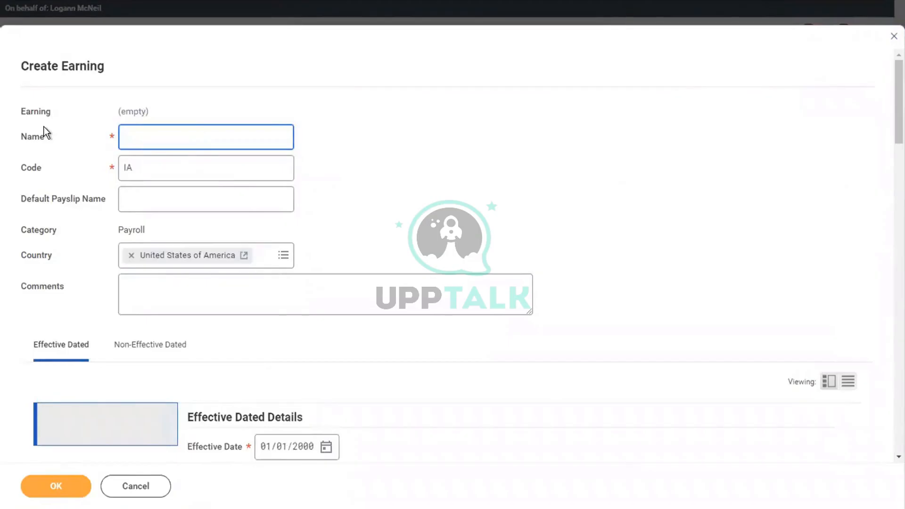
{"action": "type", "text": "Referral Bonus"}
{"action": "key", "text": "Tab"}
{"action": "type", "text": "R"}
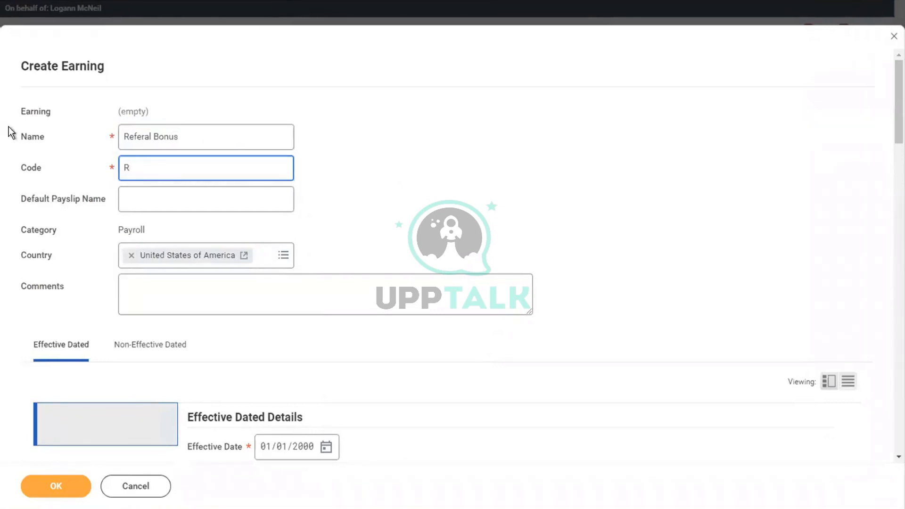
{"action": "type", "text": "eferral Bonus"}
Set the earning's Run Category Eligibility to Regular
{"action": "left_click", "coordinate": [333, 143]}
{"action": "scroll", "coordinate": [333, 143], "scroll_direction": "down", "scroll_amount": 2}
{"action": "scroll", "coordinate": [333, 143], "scroll_direction": "down", "scroll_amount": 6}
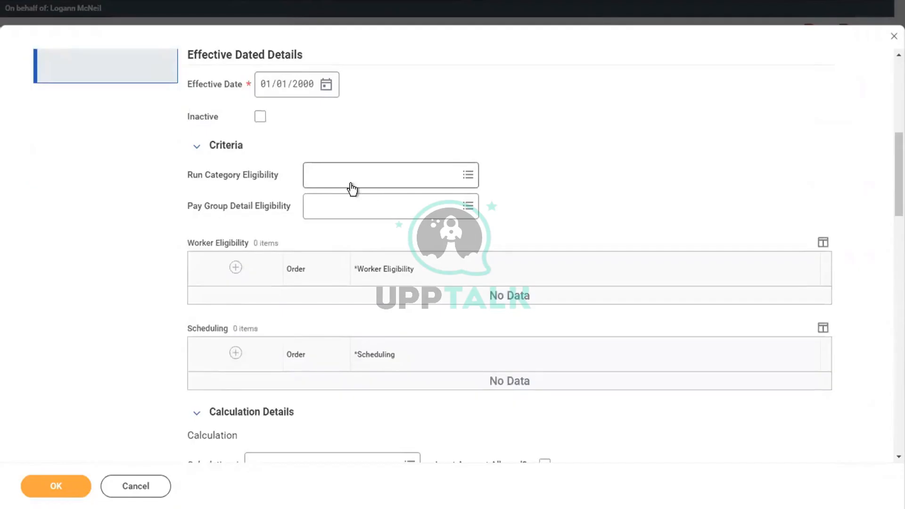
{"action": "left_click", "coordinate": [323, 170]}
{"action": "type", "text": "reg"}
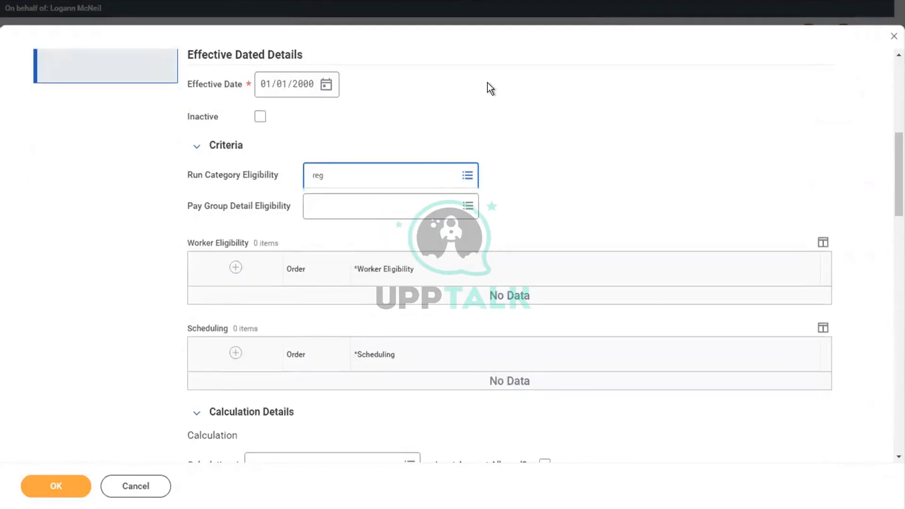
{"action": "left_click", "coordinate": [488, 83]}
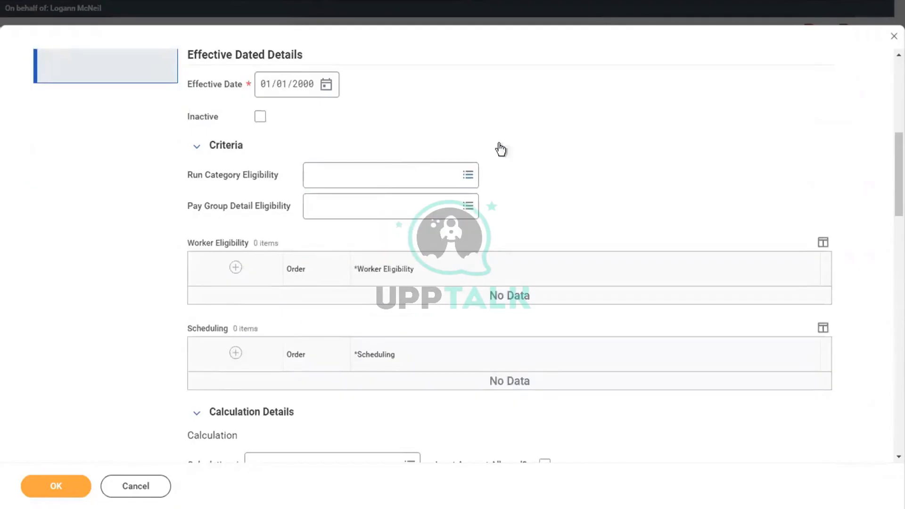
{"action": "left_click", "coordinate": [343, 181]}
{"action": "type", "text": "reg"}
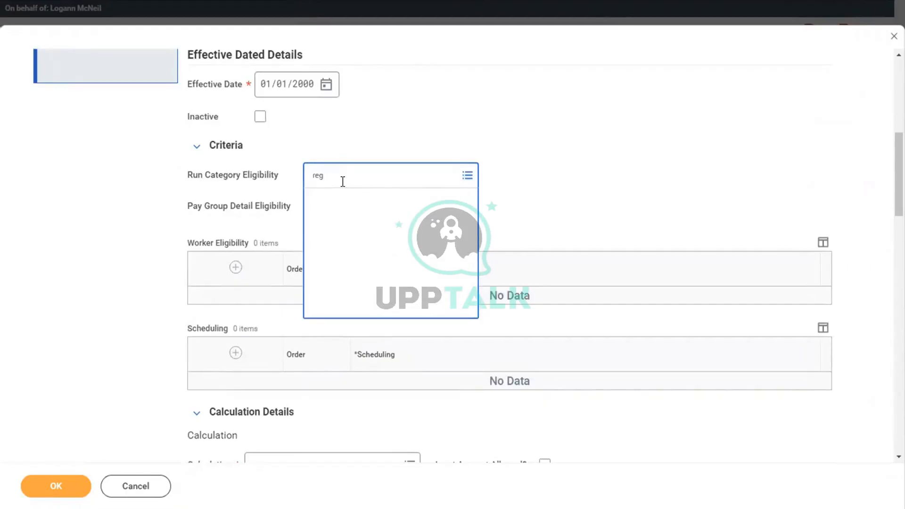
{"action": "key", "text": "Return"}
{"action": "left_click", "coordinate": [331, 224]}
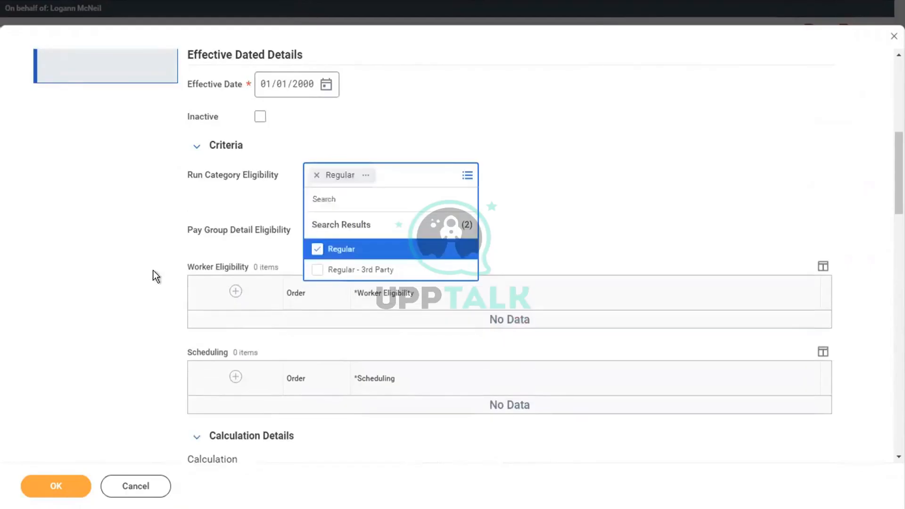
{"action": "left_click", "coordinate": [154, 270]}
Add the worker eligibility rule 'Payroll Input (Onetime) Exists for Pay Component'
{"action": "scroll", "coordinate": [154, 270], "scroll_direction": "down", "scroll_amount": 2}
{"action": "scroll", "coordinate": [153, 275], "scroll_direction": "down", "scroll_amount": 2}
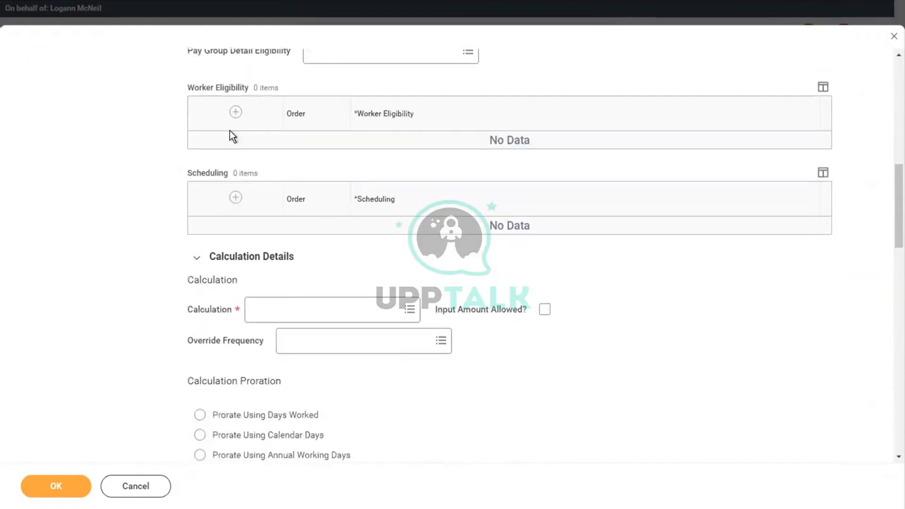
{"action": "left_click", "coordinate": [235, 113]}
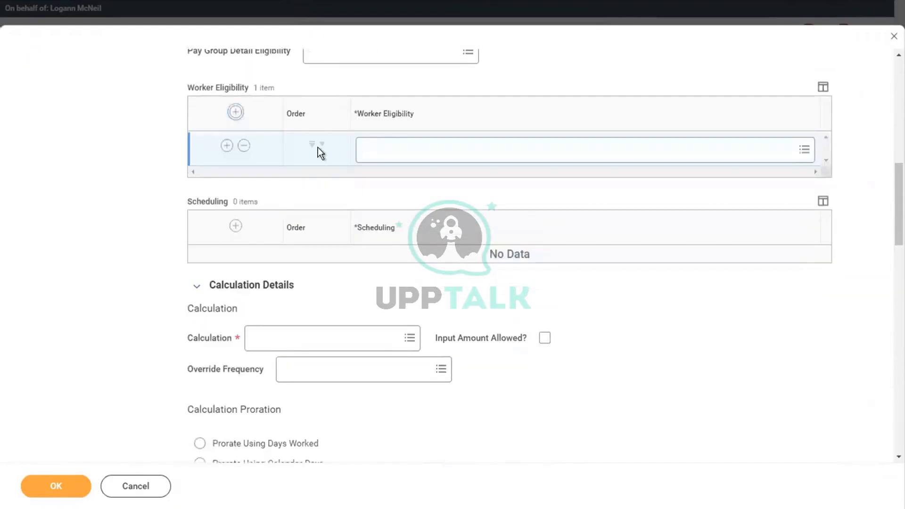
{"action": "left_click", "coordinate": [375, 149]}
{"action": "type", "text": "payro"}
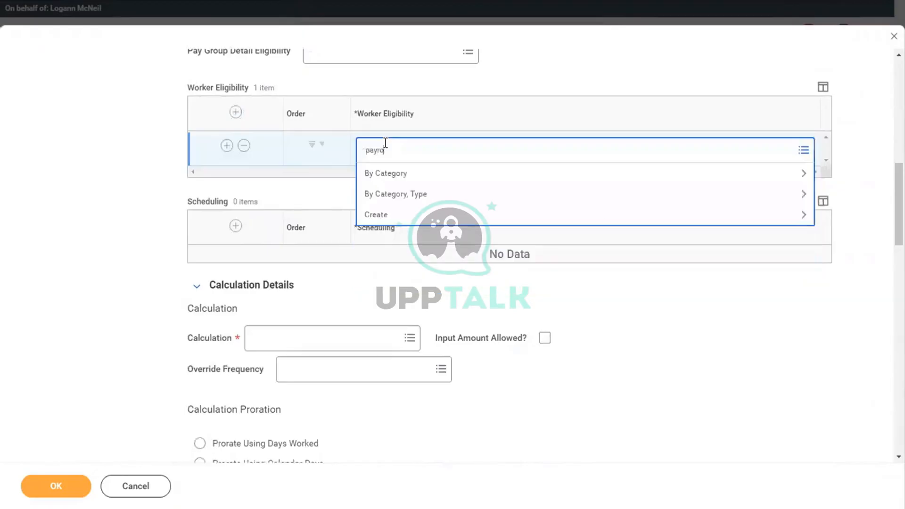
{"action": "type", "text": "ll input"}
{"action": "key", "text": "Return"}
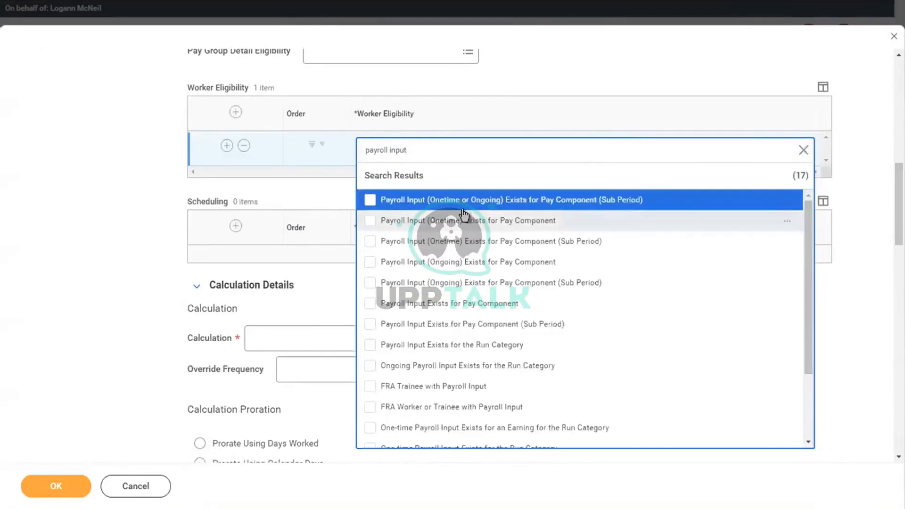
{"action": "left_click", "coordinate": [450, 225]}
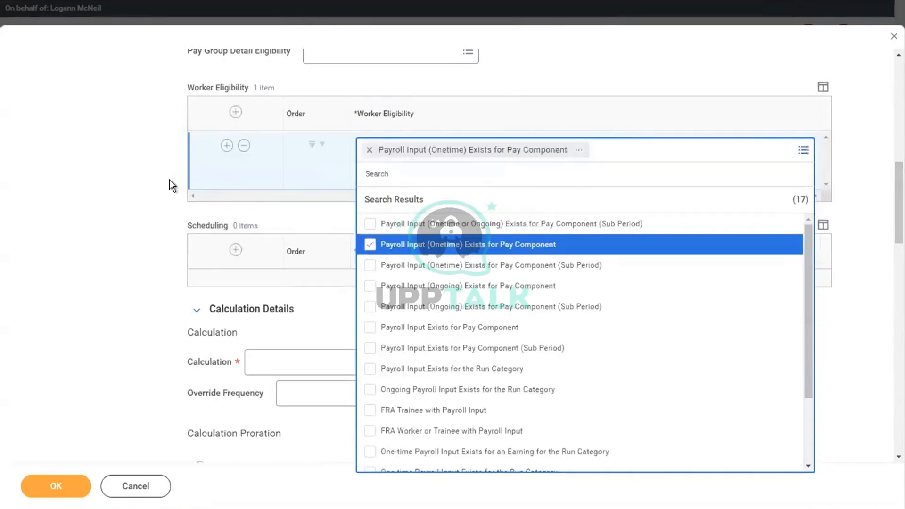
{"action": "left_click", "coordinate": [107, 174]}
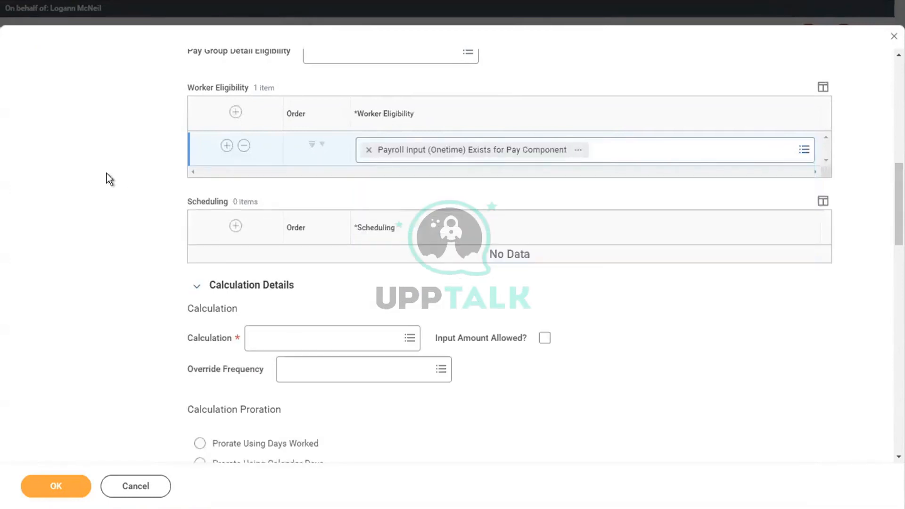
Set the earning's Calculation to Payroll Input
{"action": "left_click", "coordinate": [268, 345]}
{"action": "type", "text": "pay"}
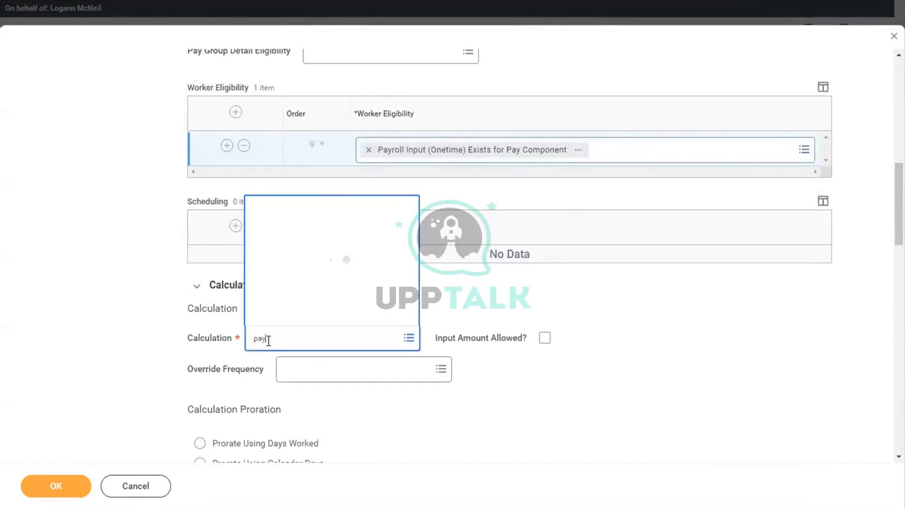
{"action": "type", "text": "roll in"}
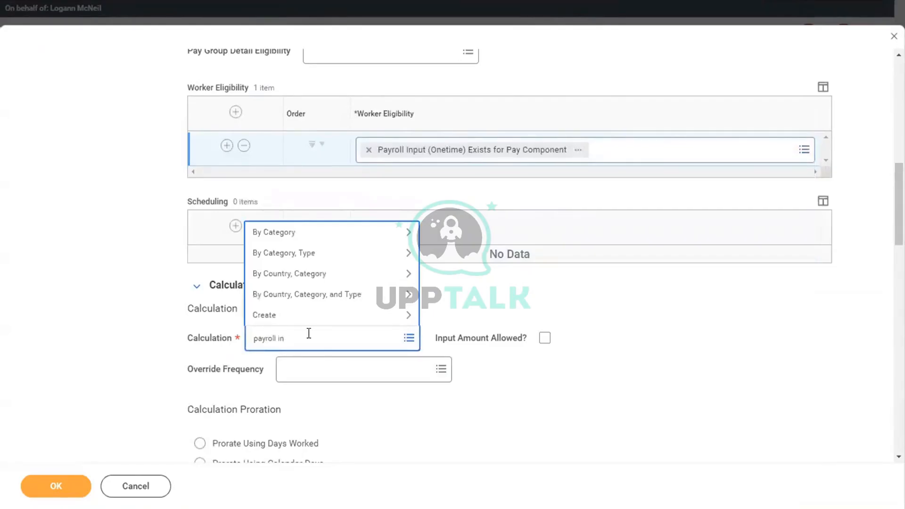
{"action": "type", "text": "put"}
{"action": "key", "text": "Return"}
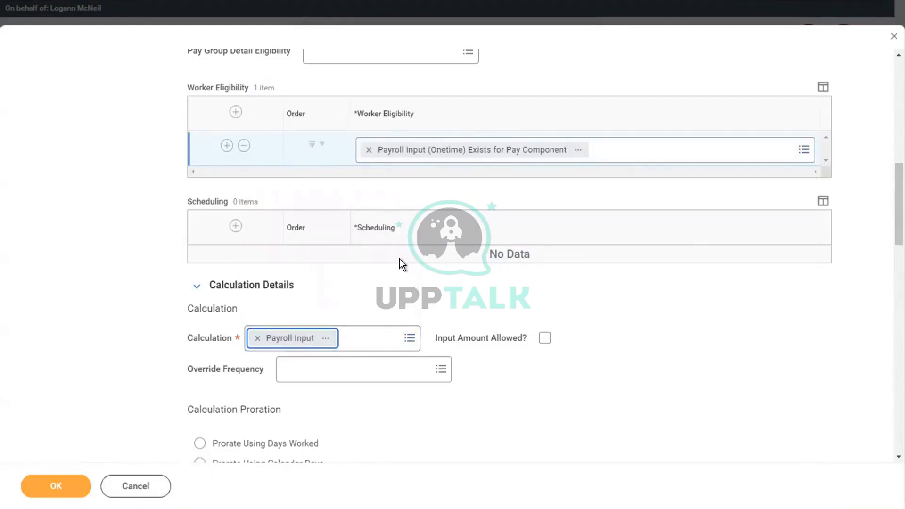
{"action": "scroll", "coordinate": [136, 233], "scroll_direction": "up", "scroll_amount": 8}
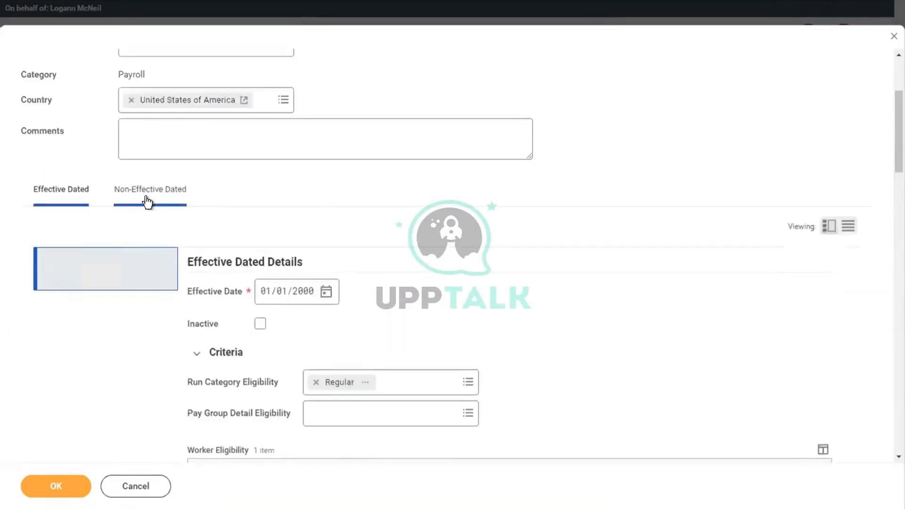
Add the earning to the Adds to Gross [CAN USA] group and create Referal Bonus [USA]
{"action": "left_click", "coordinate": [148, 201]}
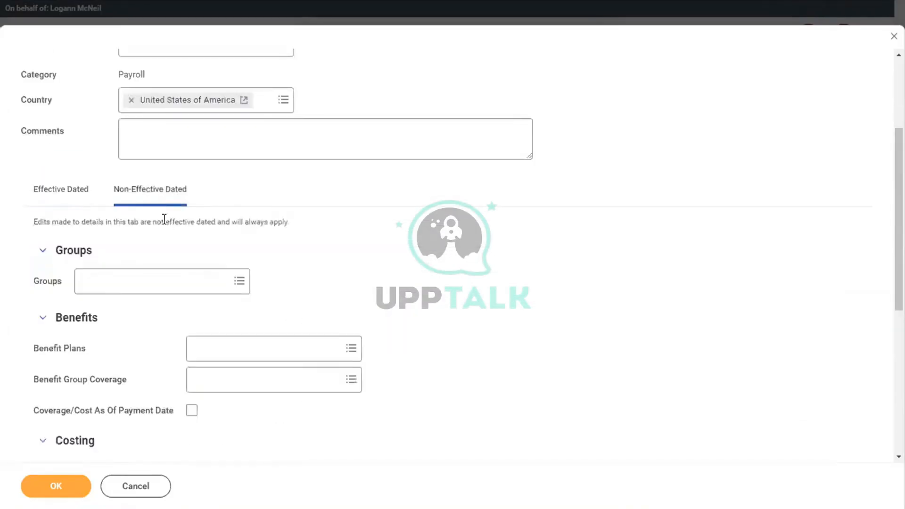
{"action": "left_click", "coordinate": [103, 289]}
{"action": "type", "text": "add to"}
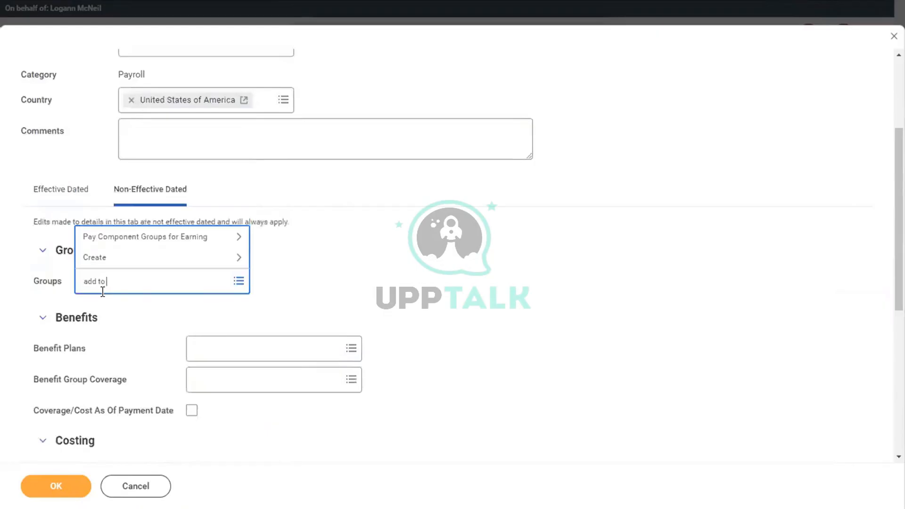
{"action": "type", "text": " gross"}
{"action": "key", "text": "Return"}
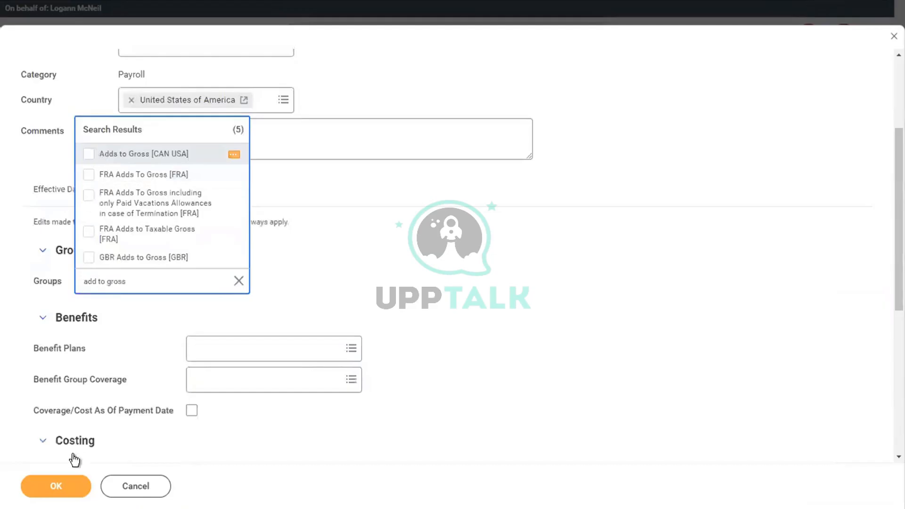
{"action": "left_click", "coordinate": [49, 487]}
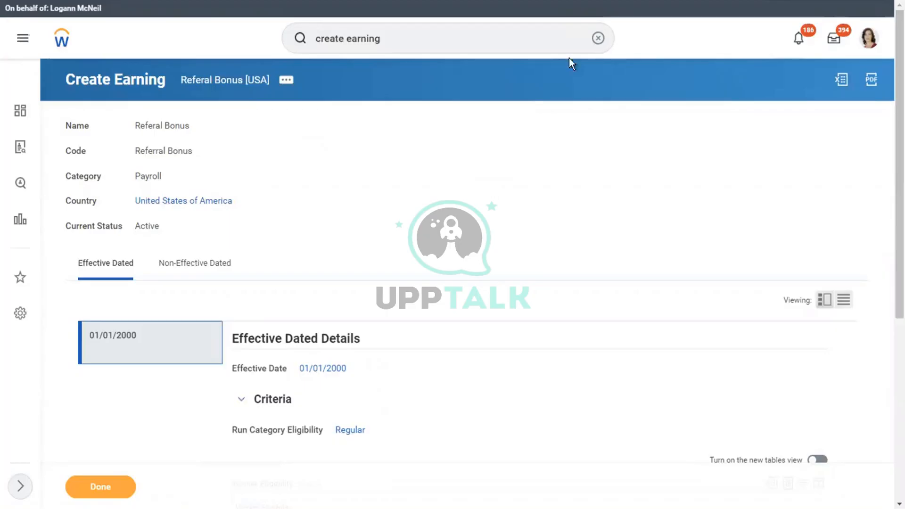
Find the worker by pasted name and view their Pay Results showing the 01/01/2019–01/15/2019 result
{"action": "left_click", "coordinate": [596, 39]}
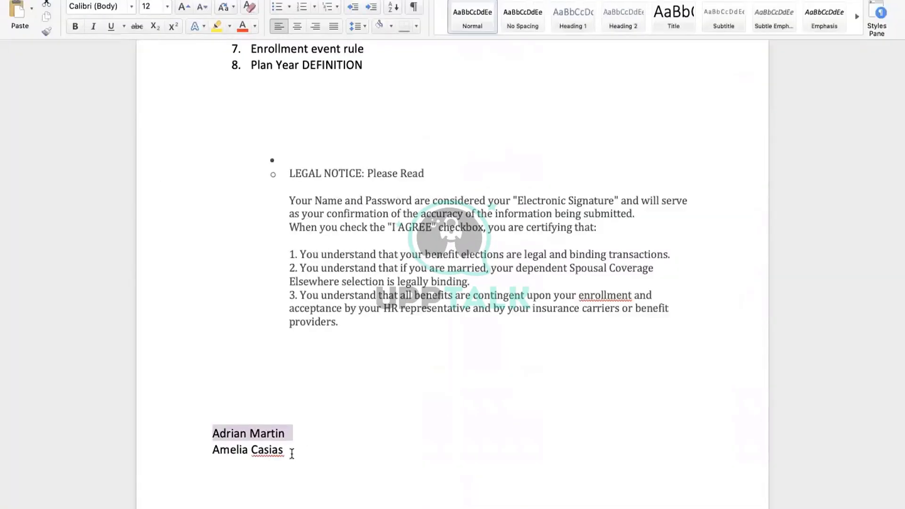
{"action": "left_click_drag", "start_coordinate": [290, 452], "coordinate": [215, 451]}
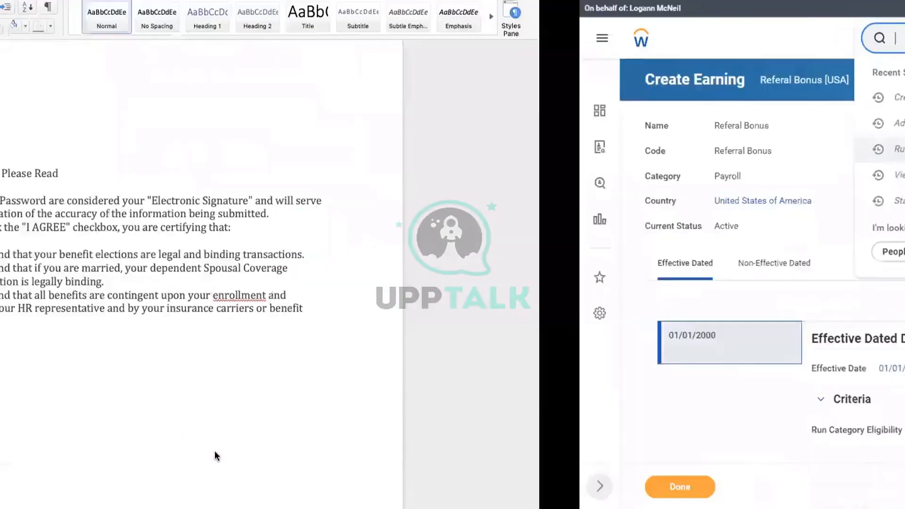
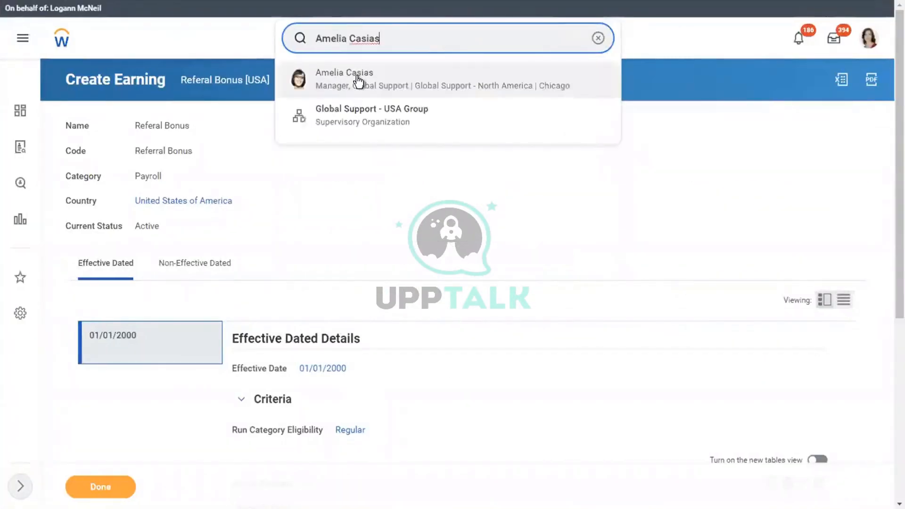
{"action": "left_click", "coordinate": [358, 81]}
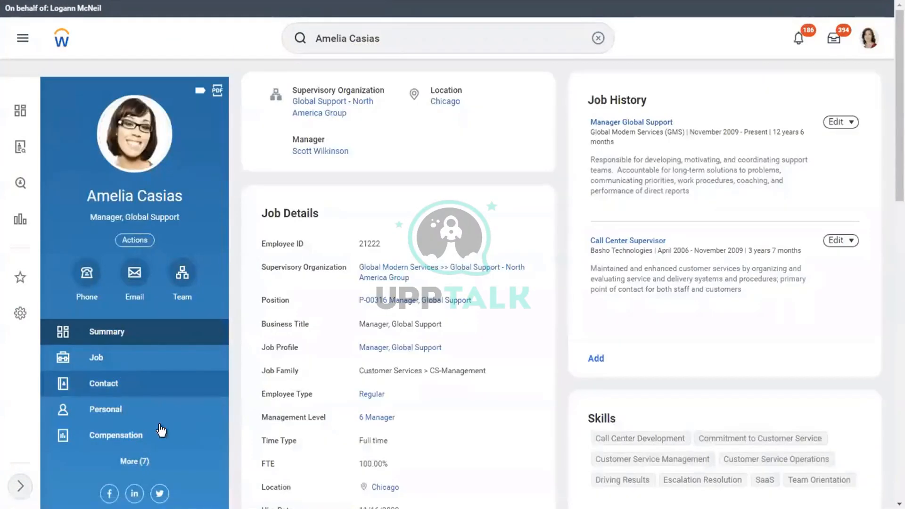
{"action": "left_click", "coordinate": [136, 464]}
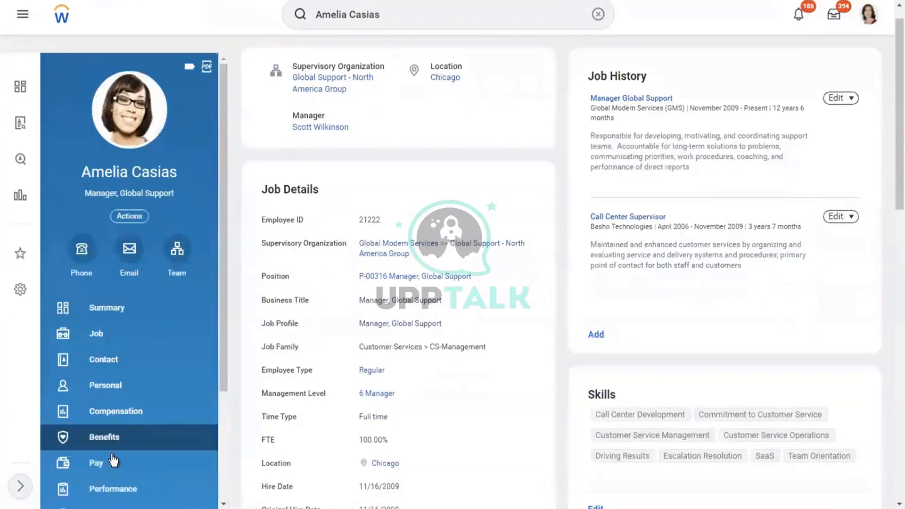
{"action": "left_click", "coordinate": [115, 461]}
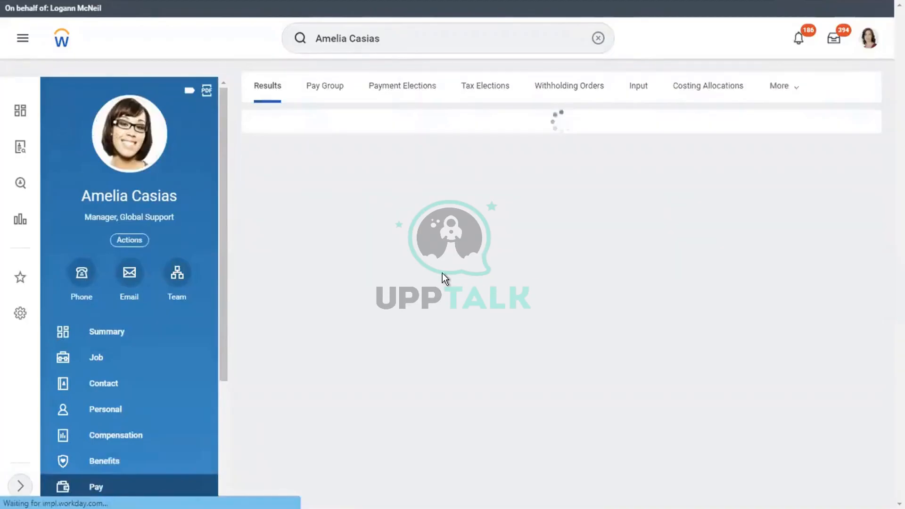
{"action": "left_click_drag", "start_coordinate": [405, 267], "coordinate": [633, 286]}
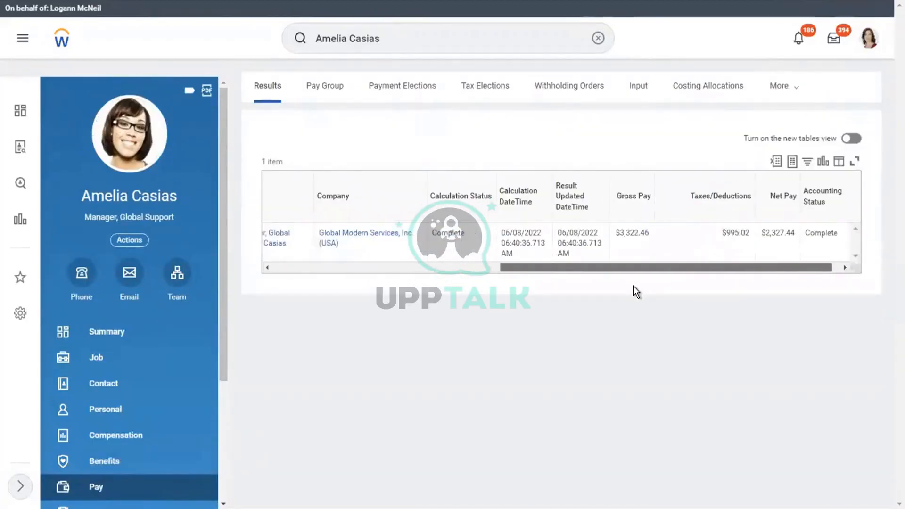
{"action": "left_click_drag", "start_coordinate": [658, 267], "coordinate": [431, 267]}
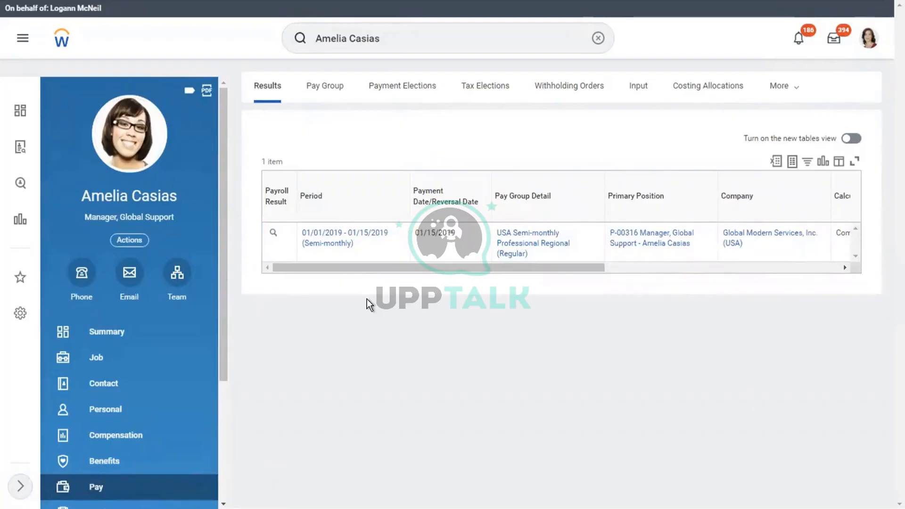
Start a new payroll input for the worker dated 01/16/2019 to 01/30/2019
{"action": "left_click", "coordinate": [639, 88]}
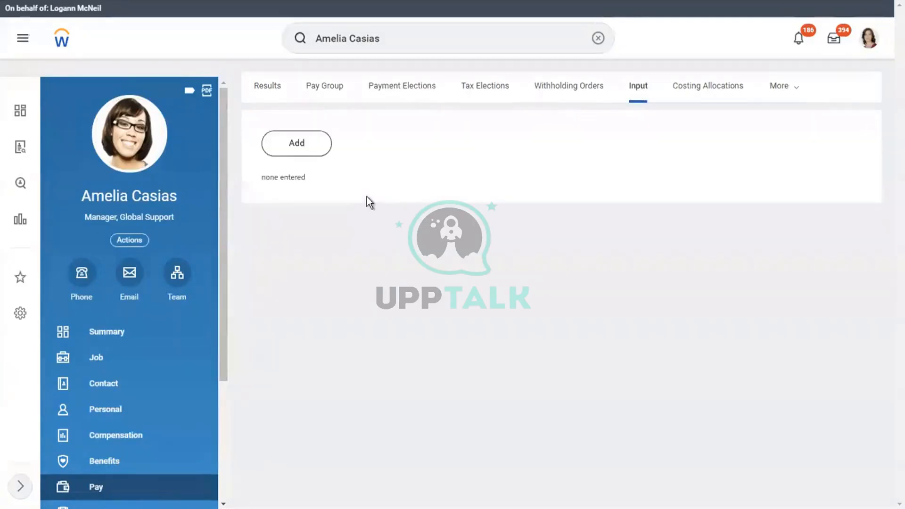
{"action": "left_click", "coordinate": [291, 155]}
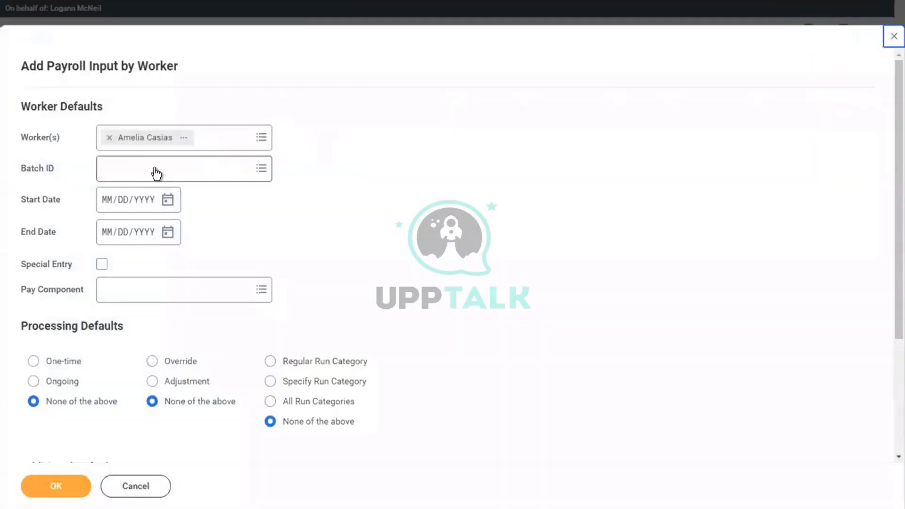
{"action": "left_click", "coordinate": [111, 201]}
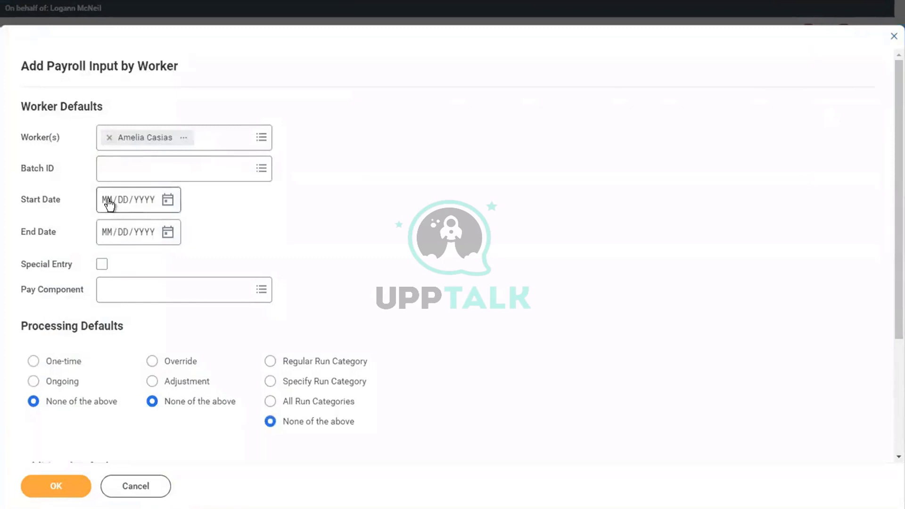
{"action": "type", "text": "01/"}
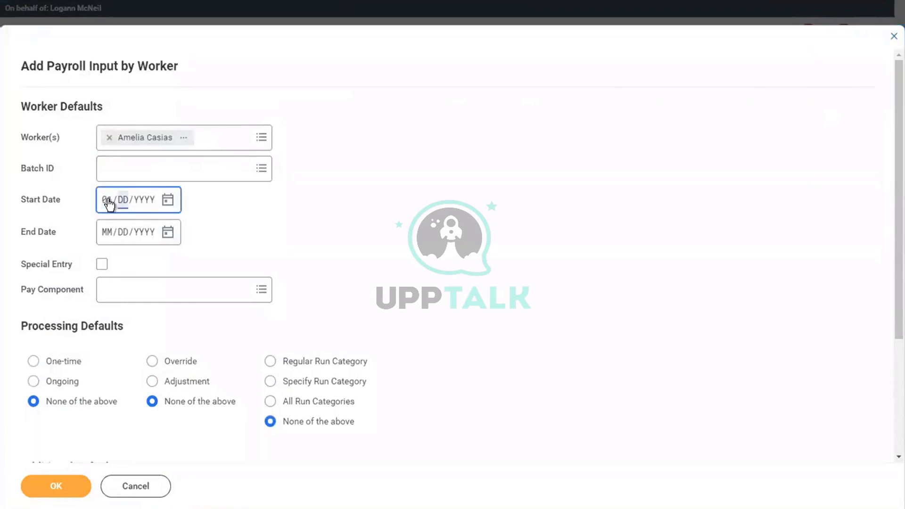
{"action": "type", "text": "16/"}
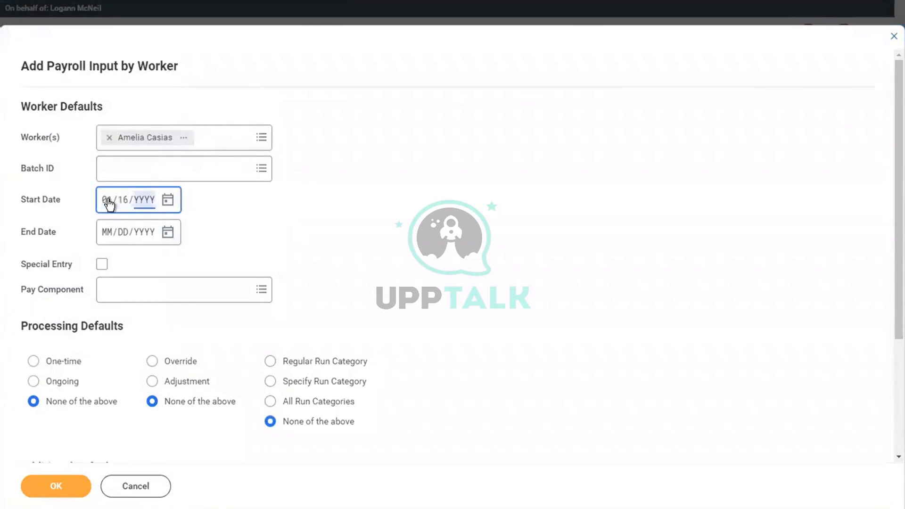
{"action": "type", "text": "2019"}
{"action": "left_click", "coordinate": [112, 237]}
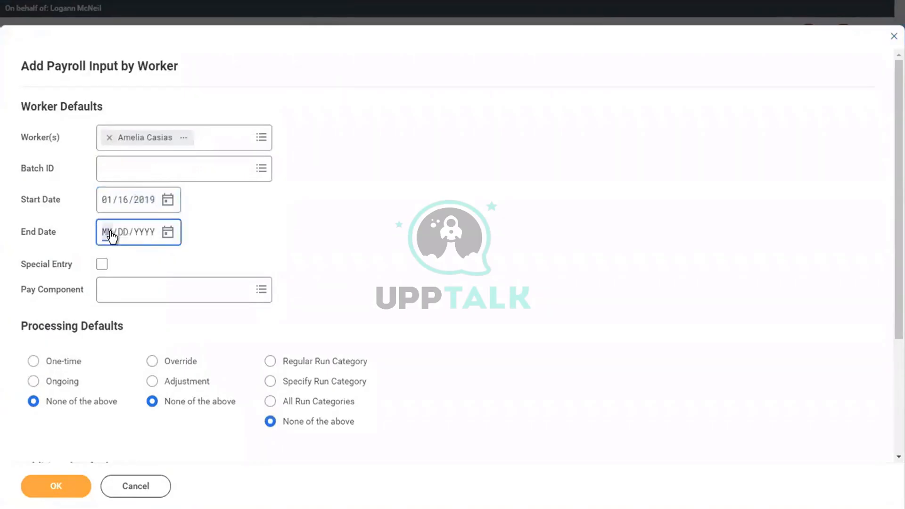
{"action": "type", "text": "01/30/2019"}
{"action": "left_click", "coordinate": [366, 258]}
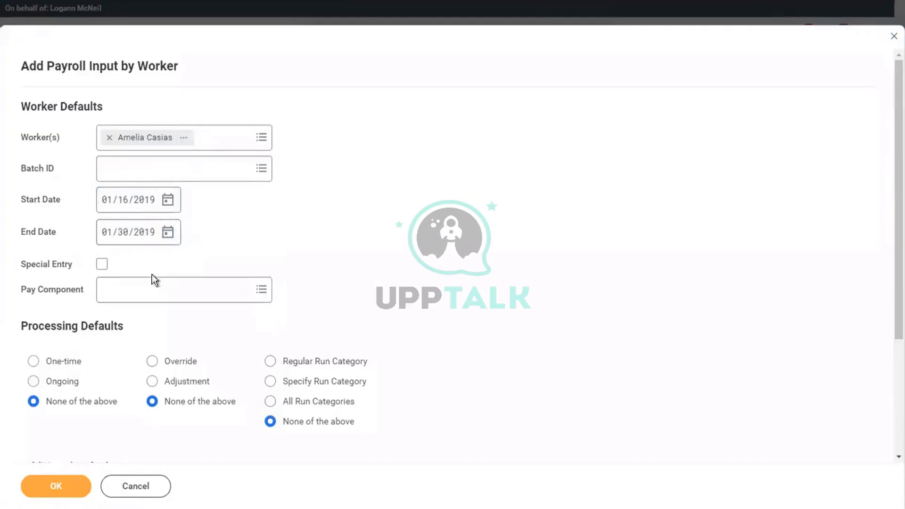
Search pay components for 'ref' and 'refferal', find no match, and cancel the input
{"action": "left_click", "coordinate": [140, 289]}
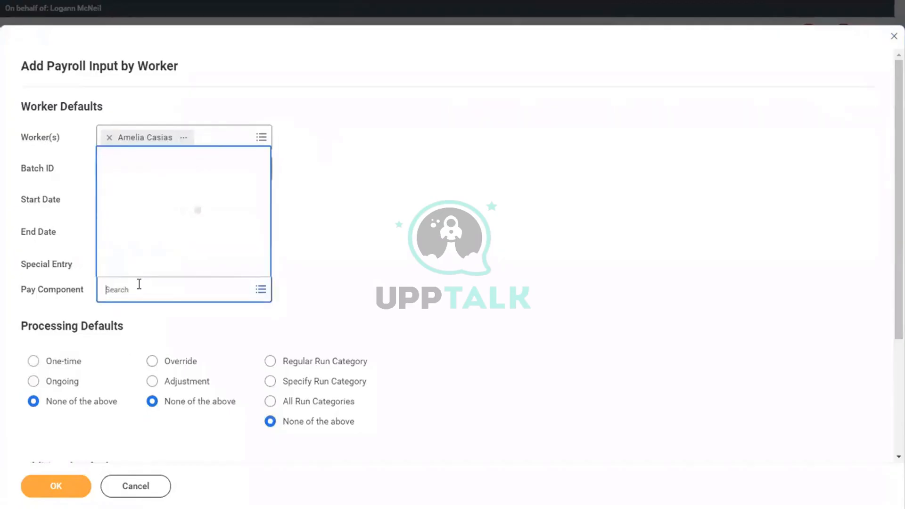
{"action": "type", "text": "off"}
{"action": "key", "text": "BackSpace"}
{"action": "key", "text": "BackSpace"}
{"action": "key", "text": "BackSpace"}
{"action": "type", "text": "ref"}
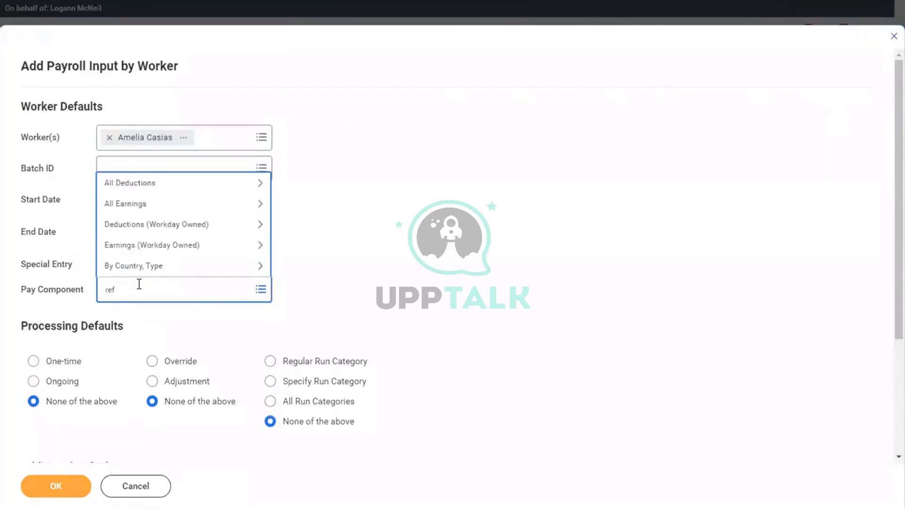
{"action": "key", "text": "Return"}
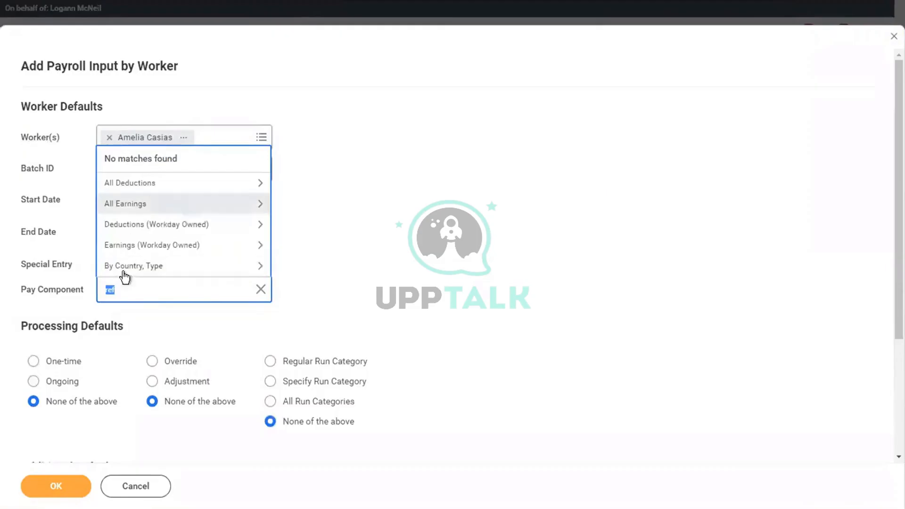
{"action": "left_click", "coordinate": [132, 301]}
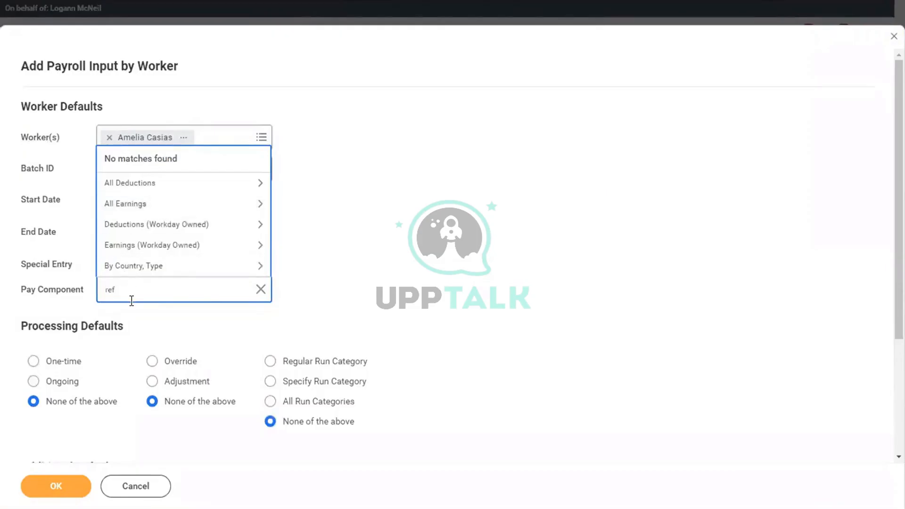
{"action": "type", "text": "feral"}
{"action": "key", "text": "Return"}
{"action": "left_click", "coordinate": [153, 296]}
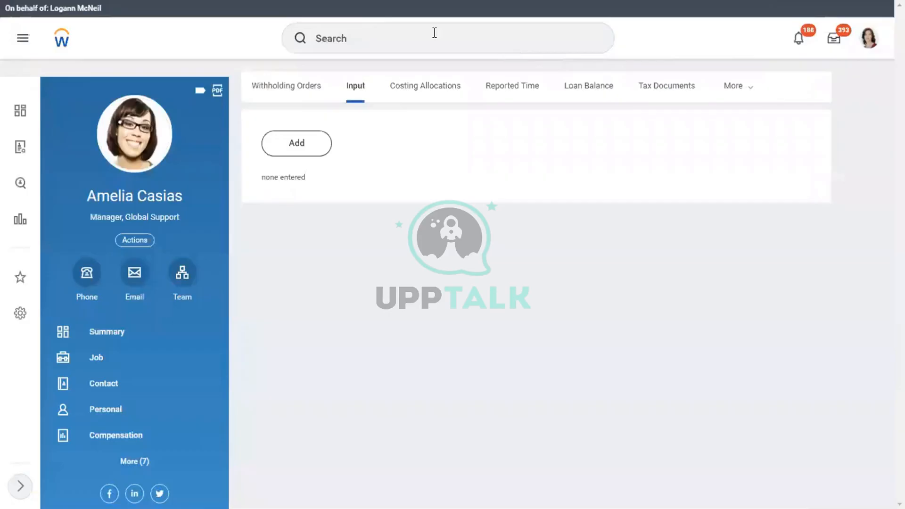
Open the Referal Bonus [USA] earning in the Edit Earning task
{"action": "left_click", "coordinate": [434, 33]}
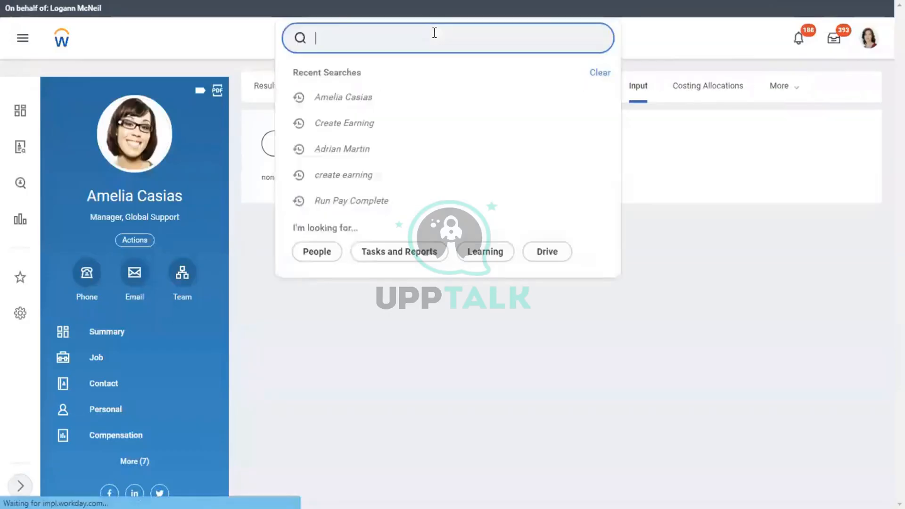
{"action": "type", "text": "edit "}
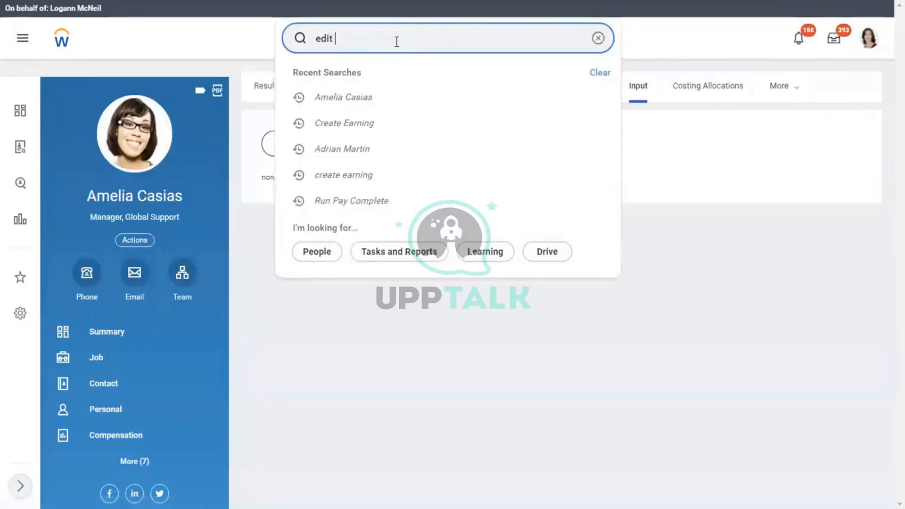
{"action": "type", "text": "earning"}
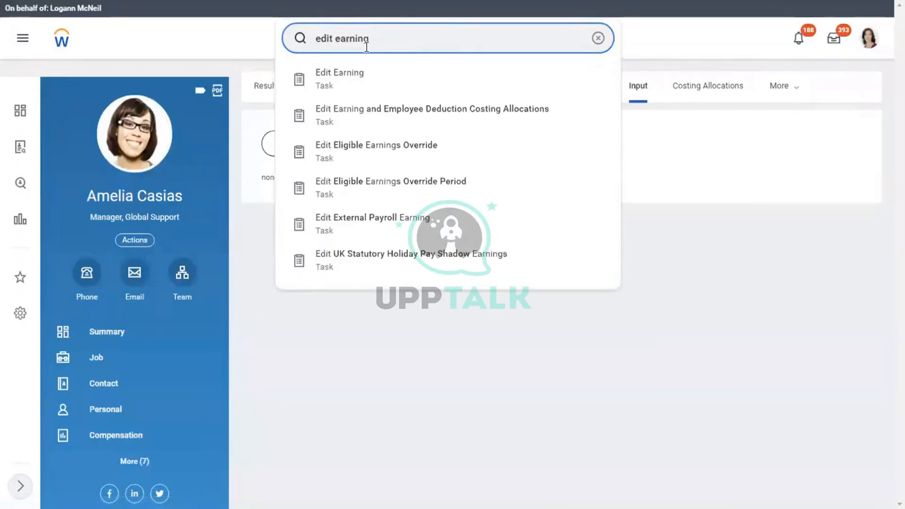
{"action": "left_click", "coordinate": [356, 73]}
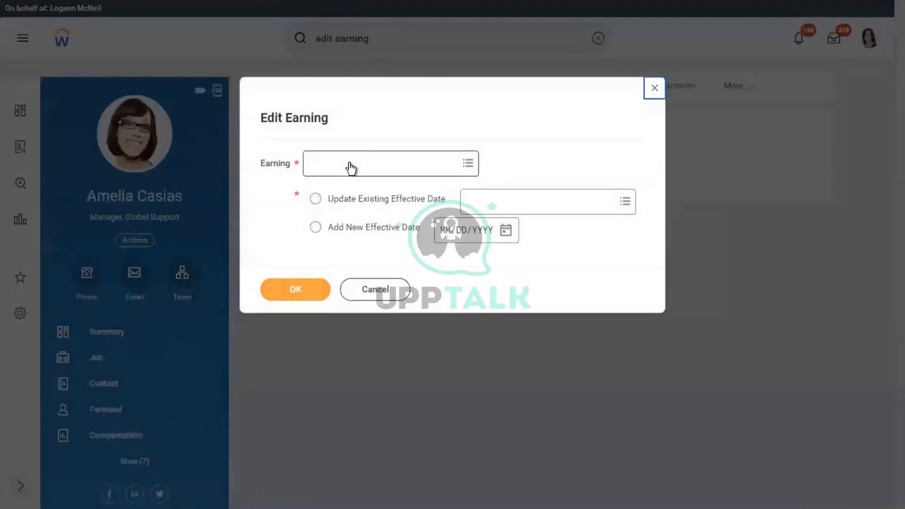
{"action": "left_click", "coordinate": [338, 165]}
{"action": "type", "text": "ref"}
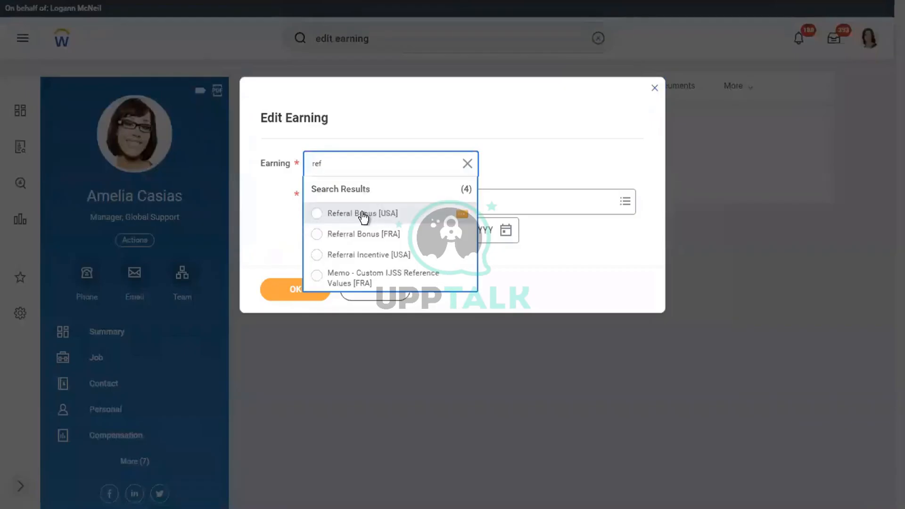
{"action": "left_click", "coordinate": [361, 214]}
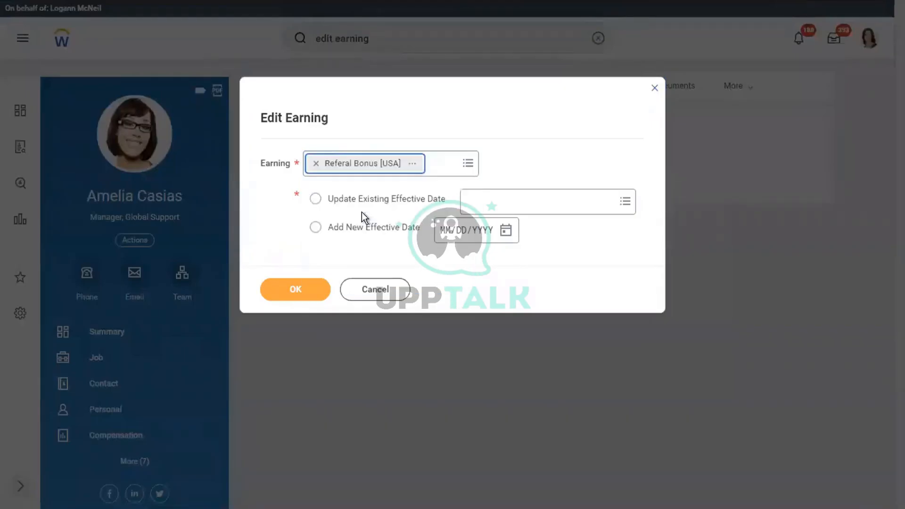
{"action": "left_click", "coordinate": [289, 298]}
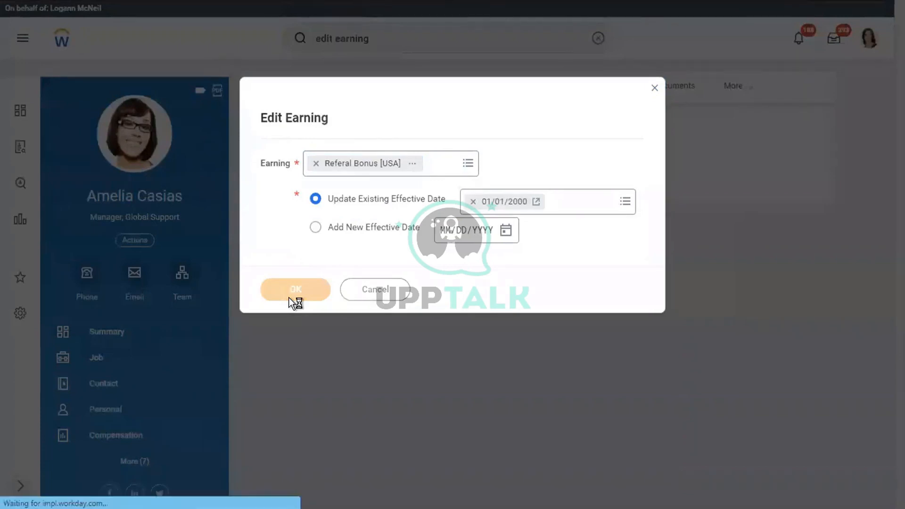
Tick Input Amount Allowed? on the Payroll Input calculation and save the earning
{"action": "scroll", "coordinate": [439, 255], "scroll_direction": "down", "scroll_amount": 7}
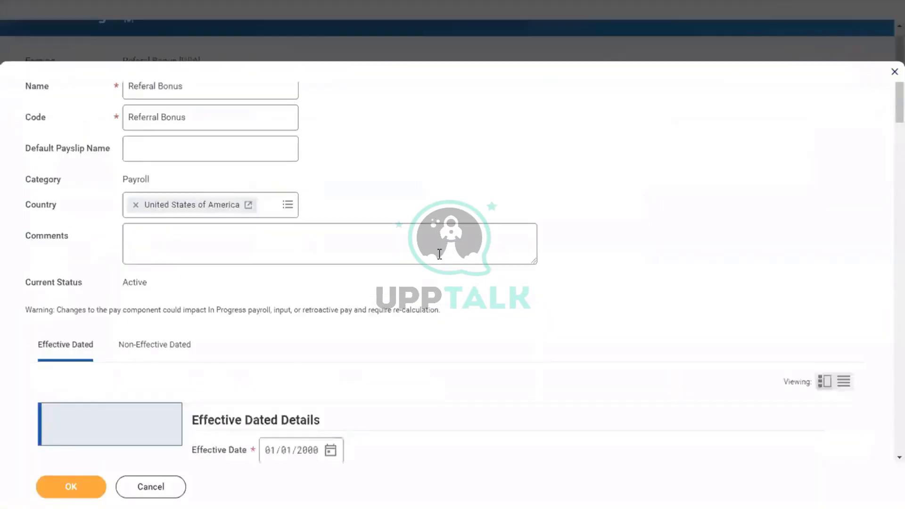
{"action": "scroll", "coordinate": [439, 257], "scroll_direction": "down", "scroll_amount": 8}
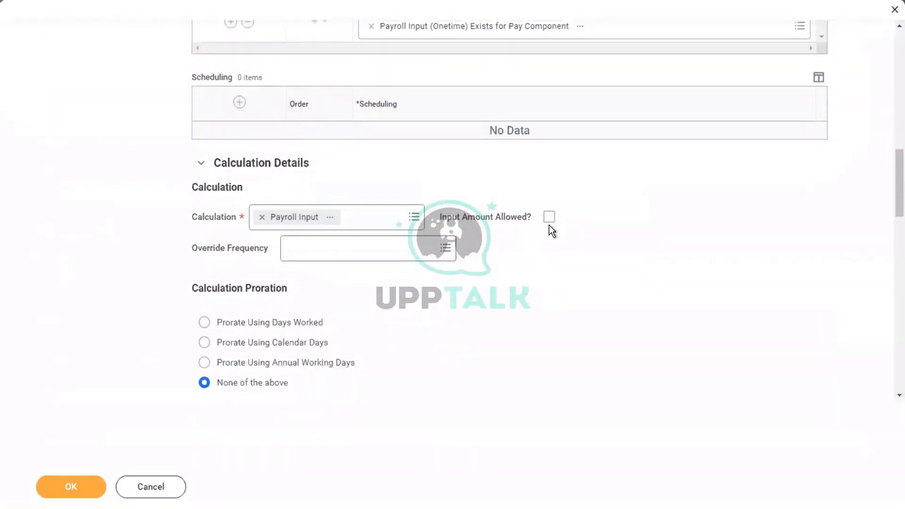
{"action": "left_click", "coordinate": [549, 218]}
{"action": "left_click", "coordinate": [549, 218]}
{"action": "left_click", "coordinate": [550, 218]}
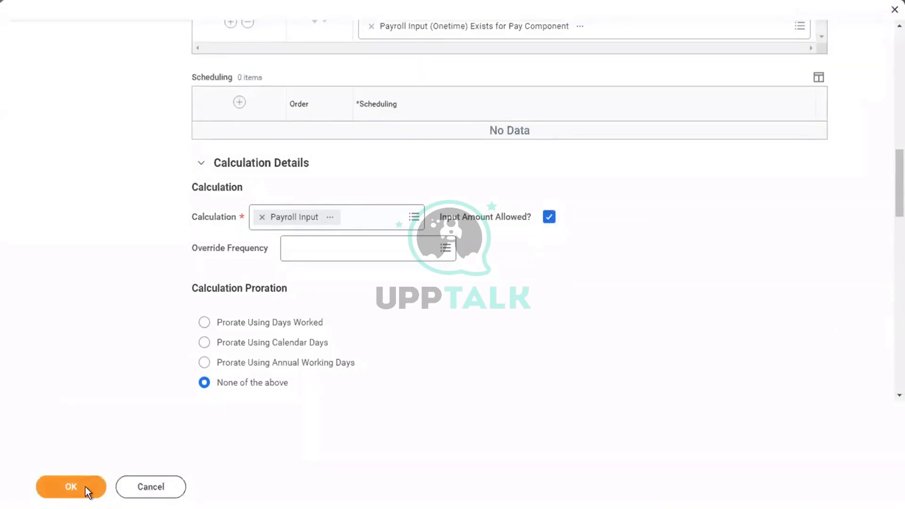
{"action": "left_click", "coordinate": [70, 487]}
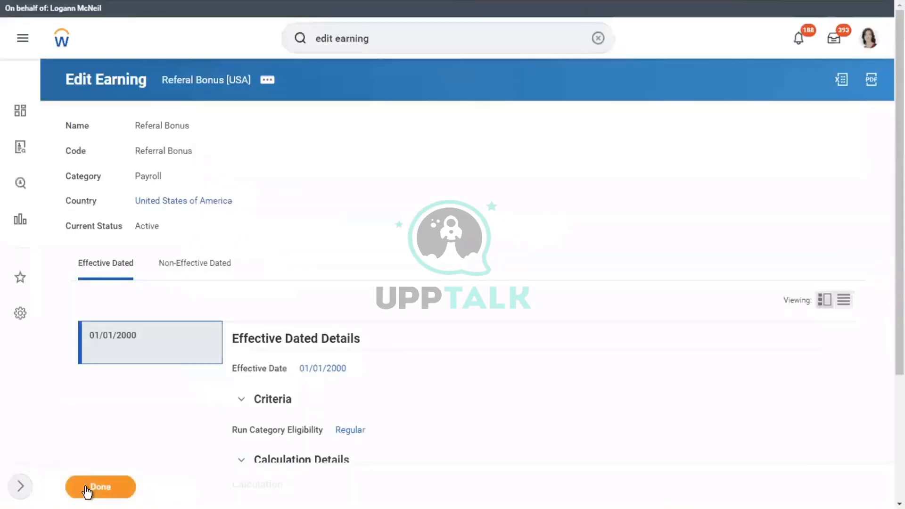
Reopen the manager from recent searches and start adding a payroll input on Pay > Input
{"action": "left_click", "coordinate": [536, 39]}
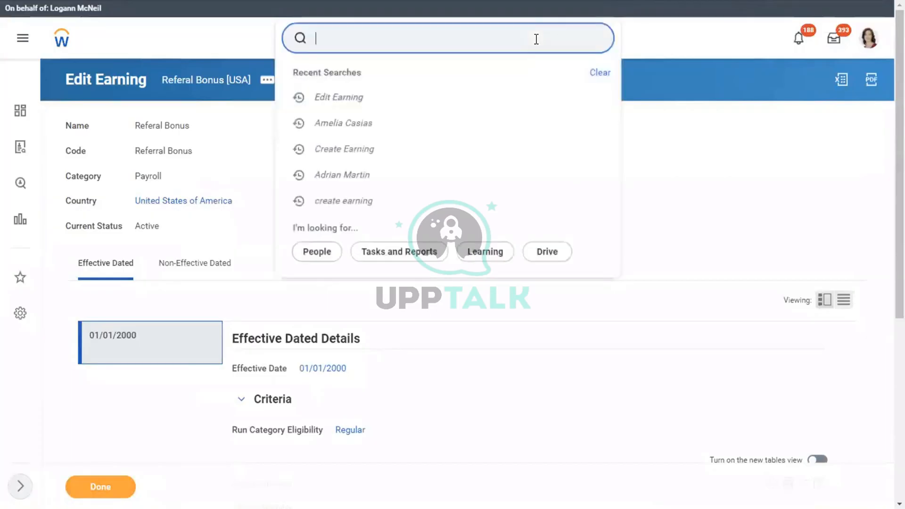
{"action": "left_click", "coordinate": [352, 128]}
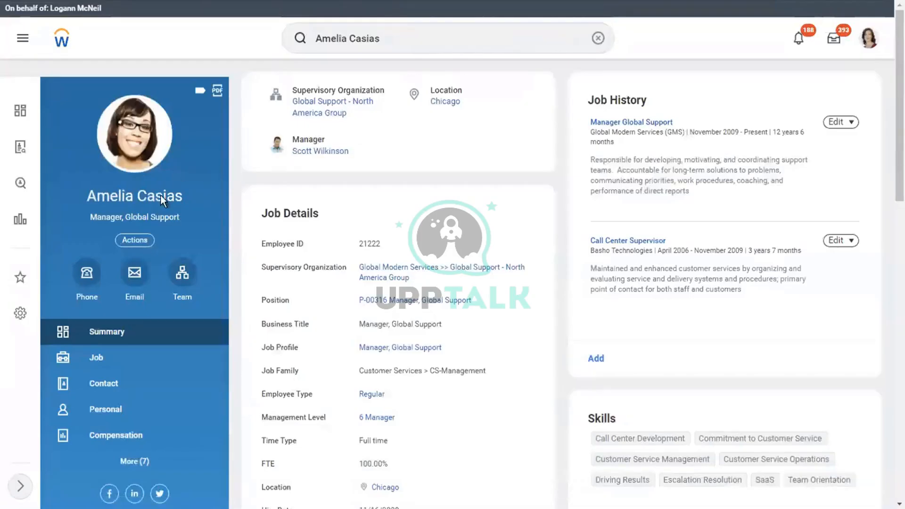
{"action": "left_click", "coordinate": [135, 461]}
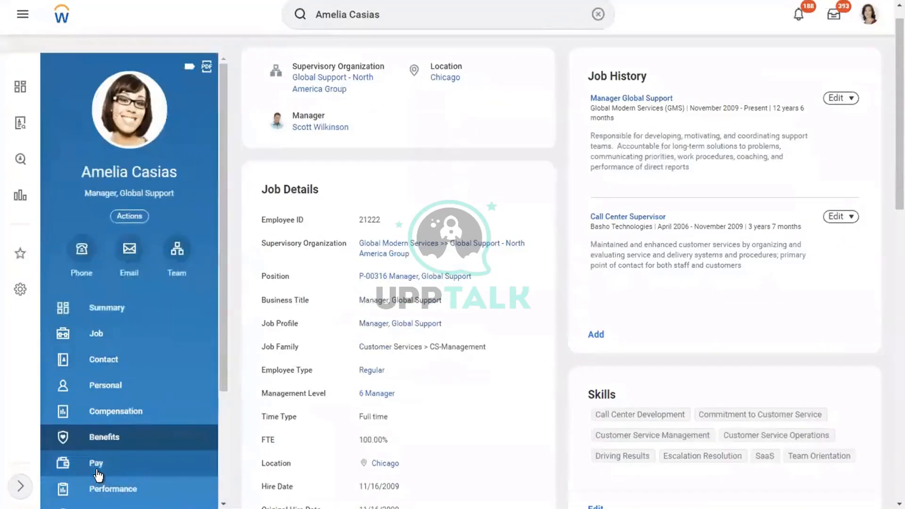
{"action": "left_click", "coordinate": [126, 464]}
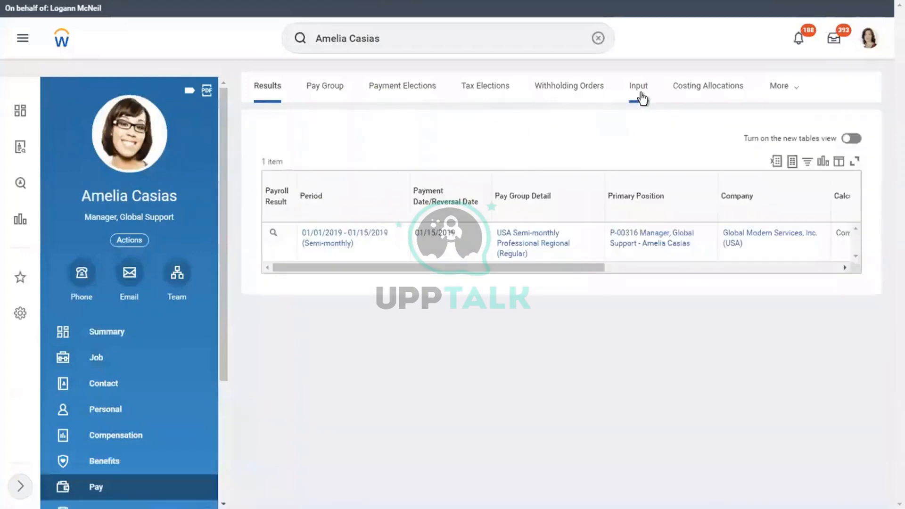
{"action": "left_click", "coordinate": [639, 88]}
{"action": "left_click", "coordinate": [300, 146]}
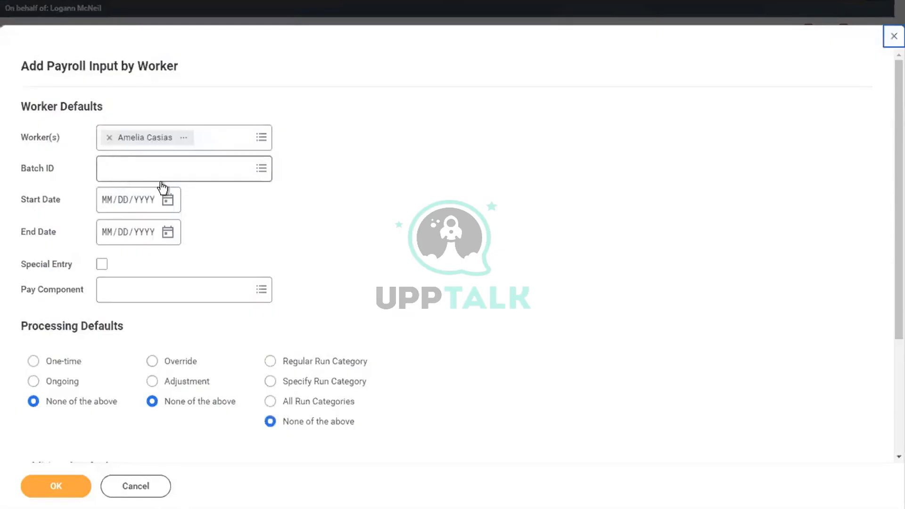
Enter dates 01/16/2019 to 01/30/2019 and pay component Referal Bonus [USA]
{"action": "left_click", "coordinate": [108, 200]}
{"action": "type", "text": "01"}
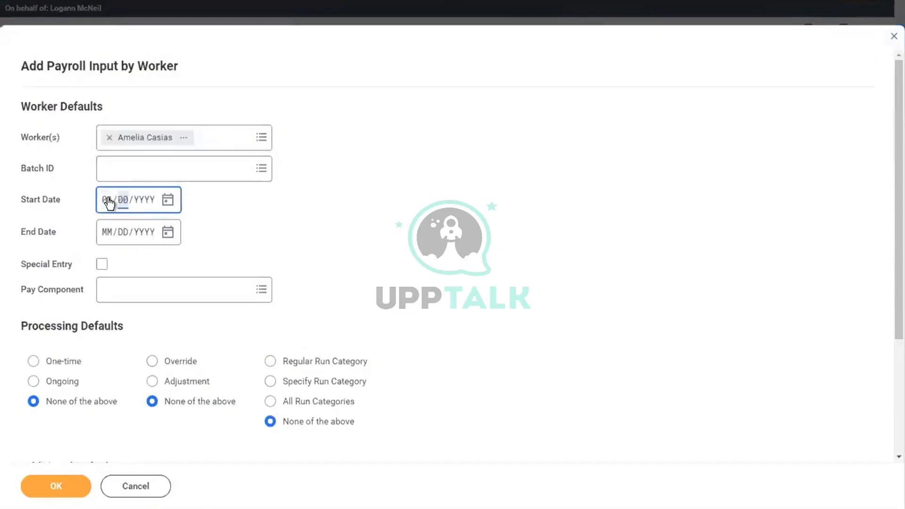
{"action": "key", "text": "BackSpace"}
{"action": "key", "text": "BackSpace"}
{"action": "type", "text": "01/16/"}
{"action": "type", "text": "2019"}
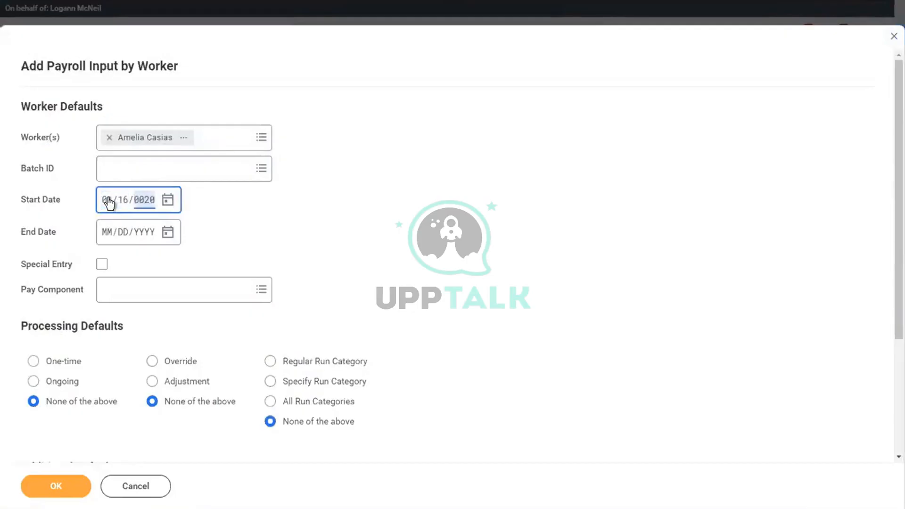
{"action": "left_click", "coordinate": [107, 235]}
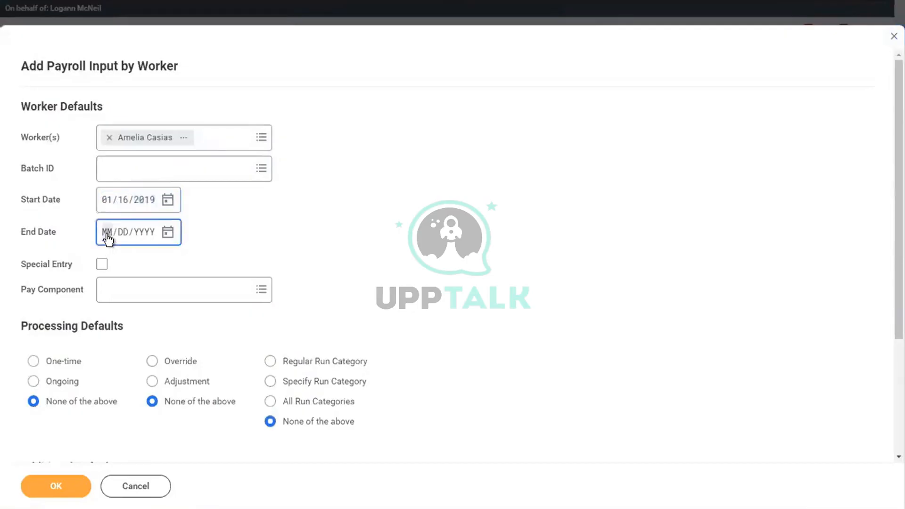
{"action": "type", "text": "01/30/"}
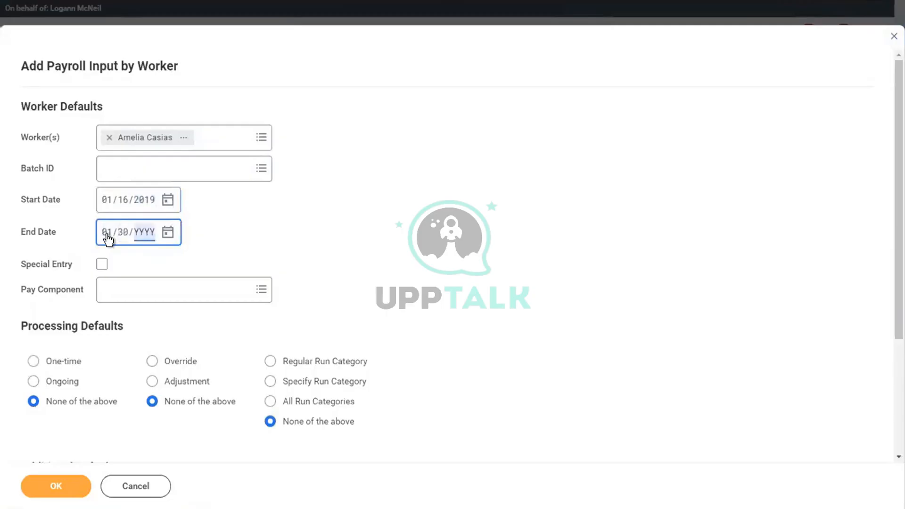
{"action": "type", "text": "2019"}
{"action": "left_click", "coordinate": [127, 297]}
{"action": "type", "text": "ref"}
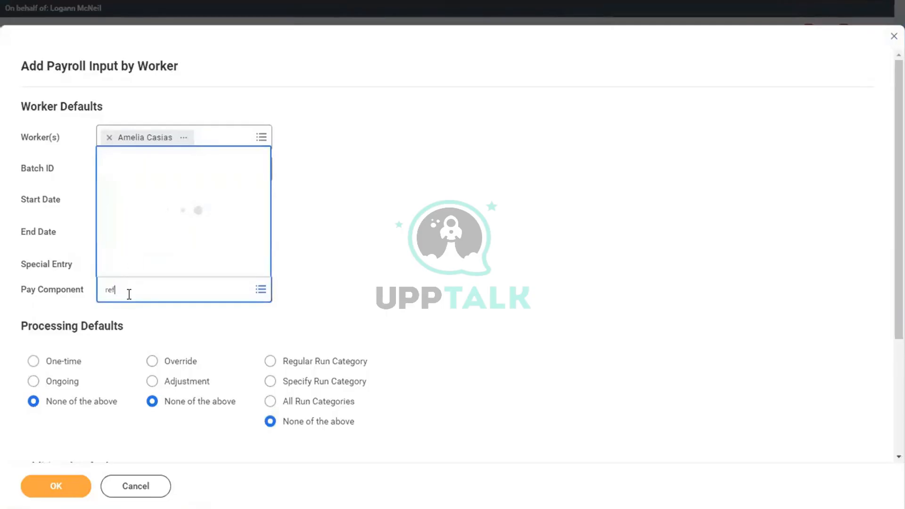
{"action": "key", "text": "Return"}
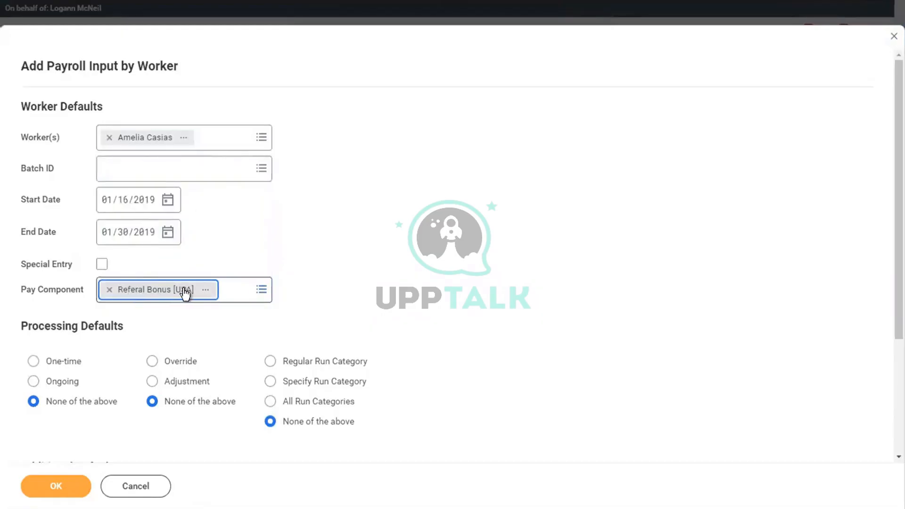
Review the Referal Bonus [USA] pay component's details
{"action": "left_click", "coordinate": [204, 289]}
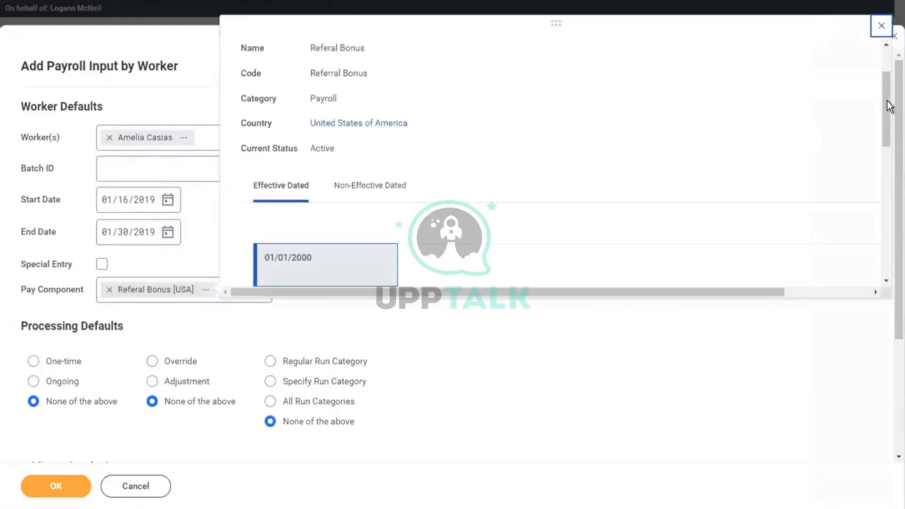
{"action": "left_click_drag", "start_coordinate": [886, 135], "coordinate": [880, 213]}
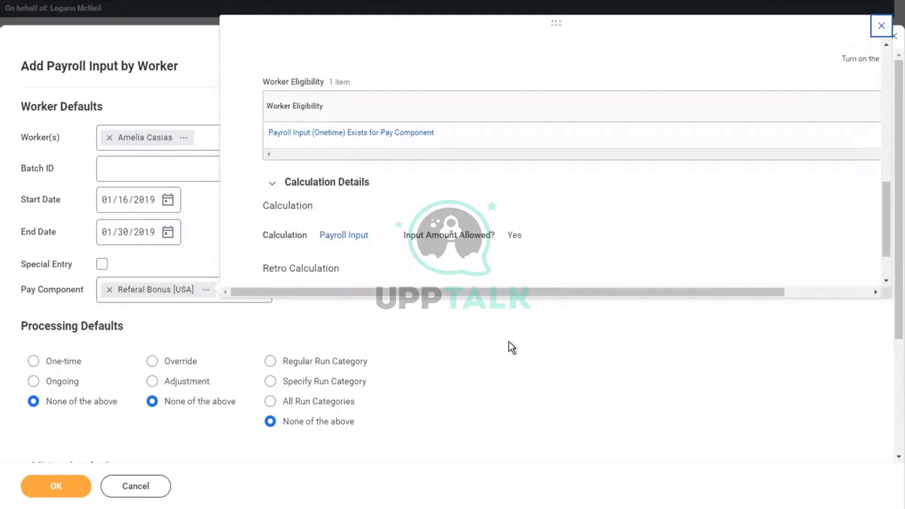
{"action": "key", "text": "Escape"}
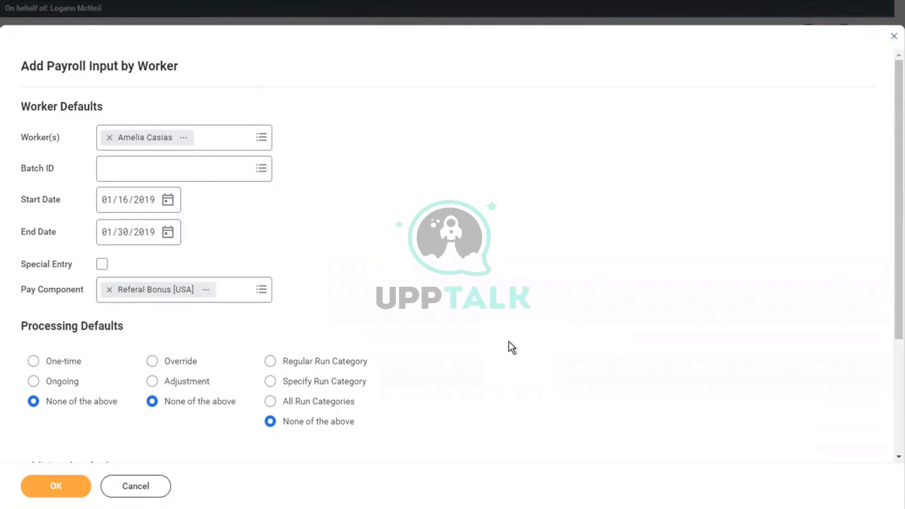
{"action": "left_click", "coordinate": [206, 289]}
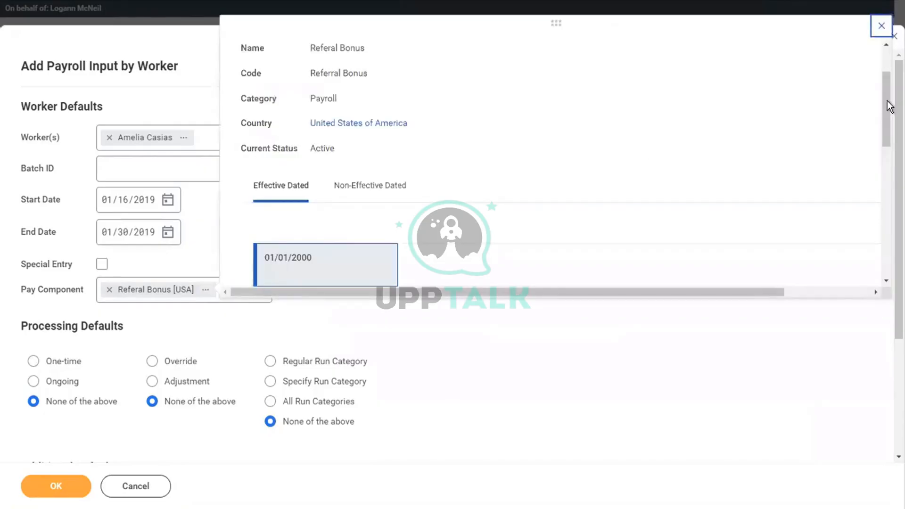
{"action": "left_click_drag", "start_coordinate": [883, 105], "coordinate": [886, 219]}
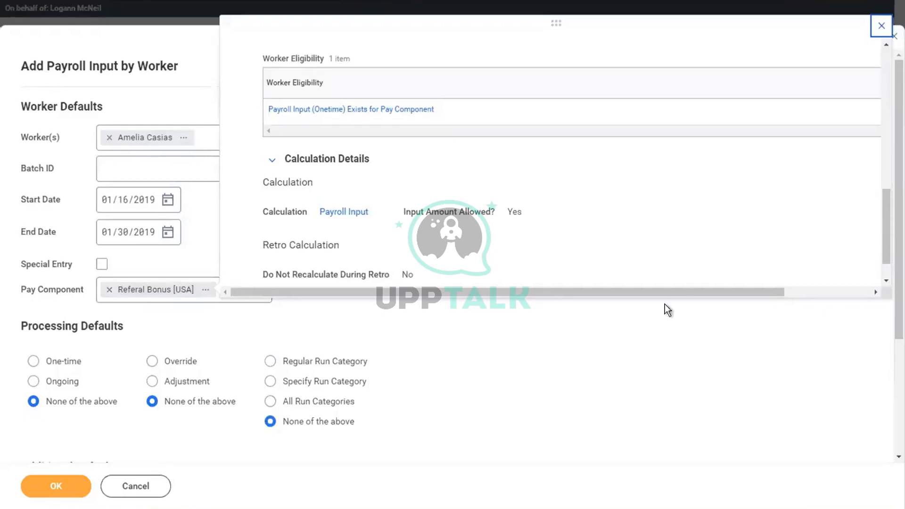
Discard the unsaved payroll input and clear the search box
{"action": "left_click", "coordinate": [157, 486]}
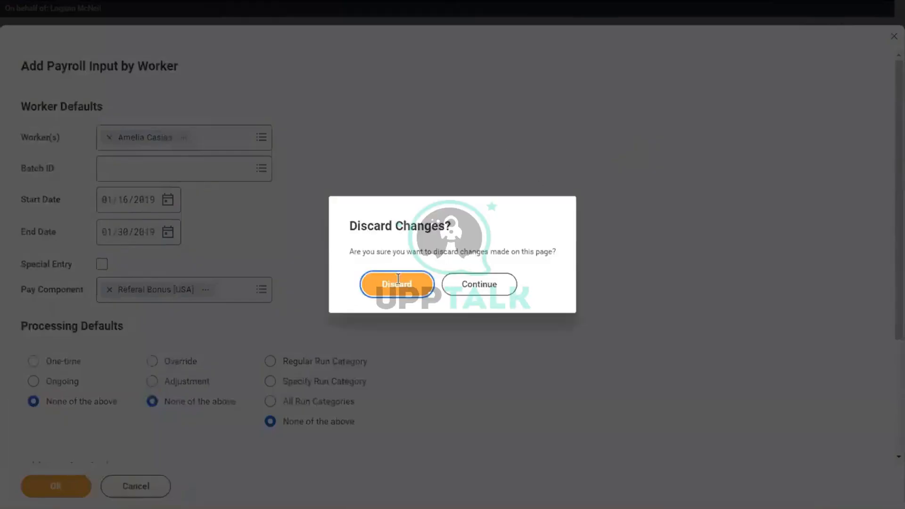
{"action": "left_click", "coordinate": [398, 282]}
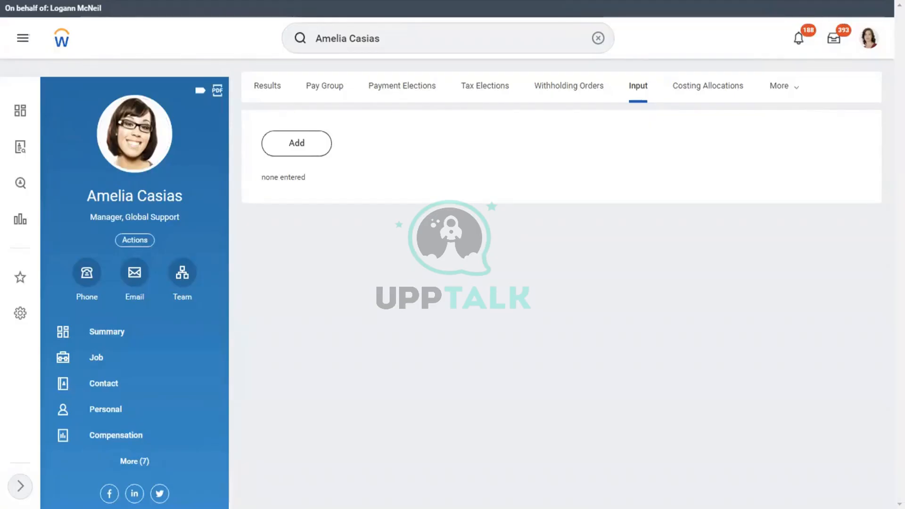
{"action": "left_click", "coordinate": [596, 40]}
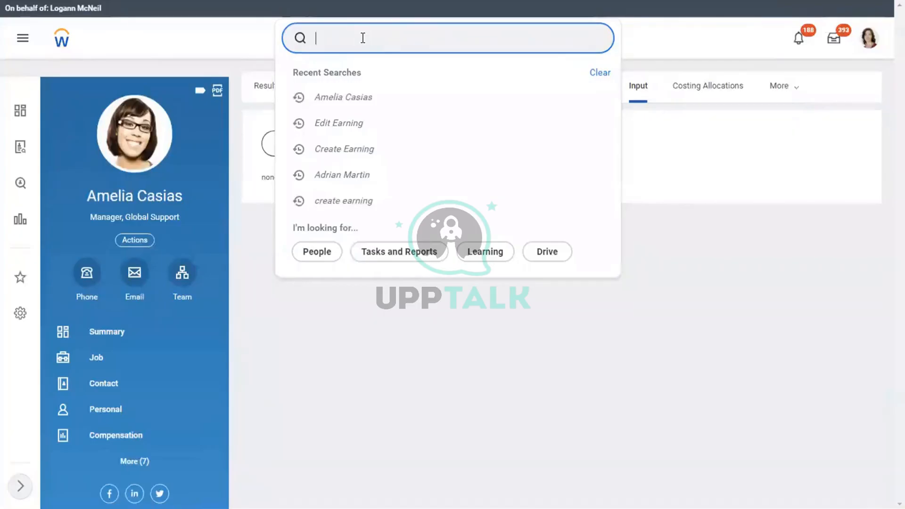
Search for the IT director by name and show his pay results for 01/01/2019 – 01/15/2019
{"action": "type", "text": "anthony ri"}
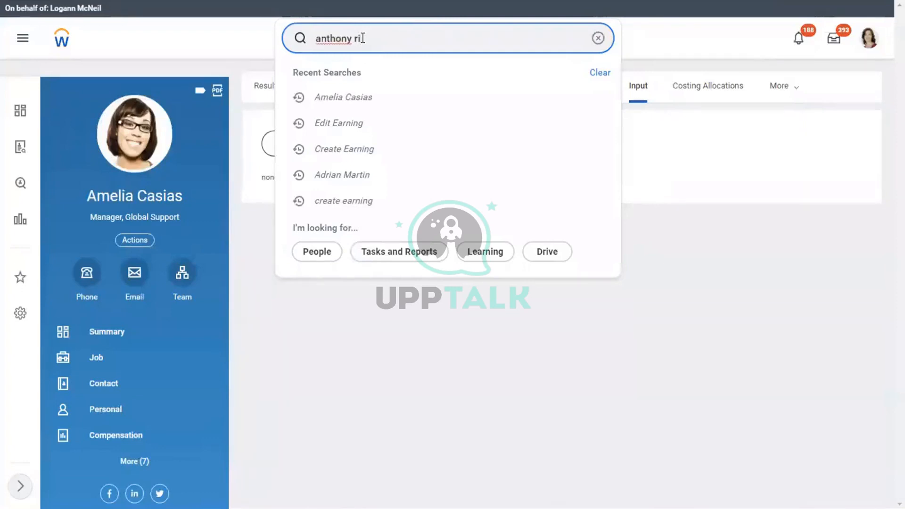
{"action": "left_click", "coordinate": [343, 75]}
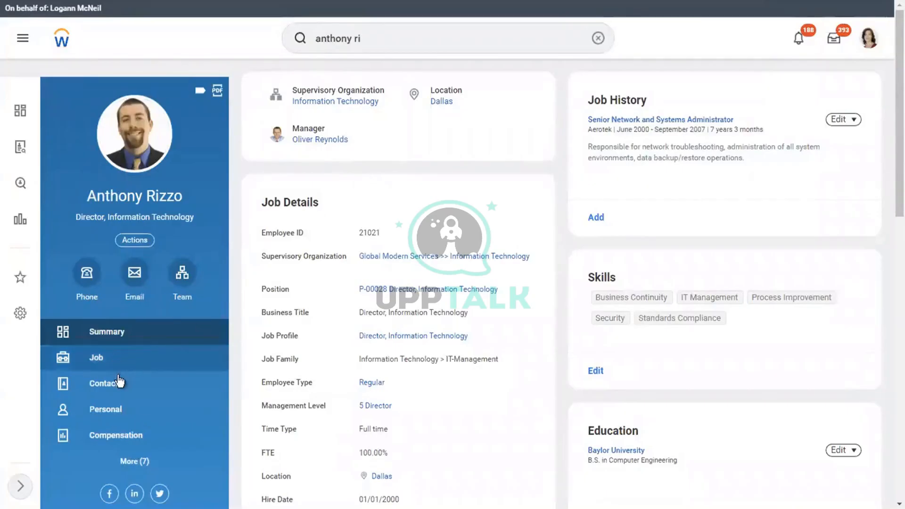
{"action": "left_click", "coordinate": [134, 461]}
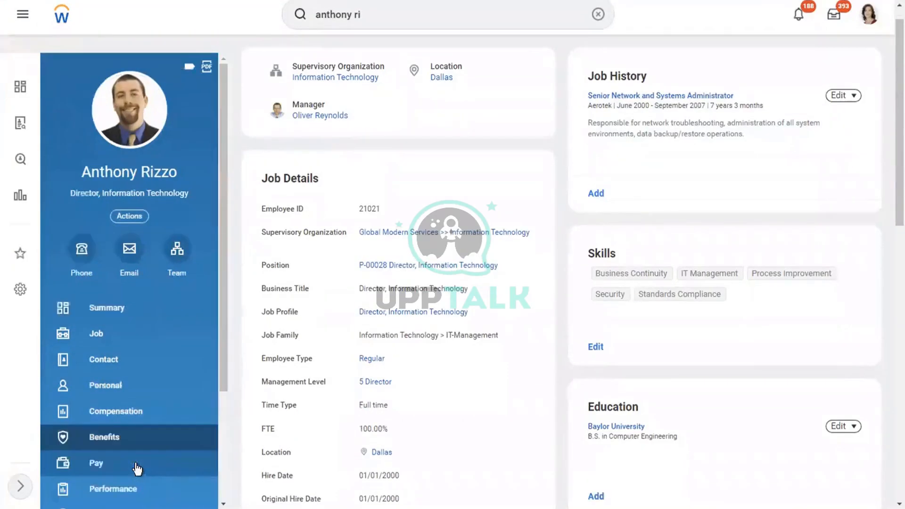
{"action": "left_click", "coordinate": [98, 467]}
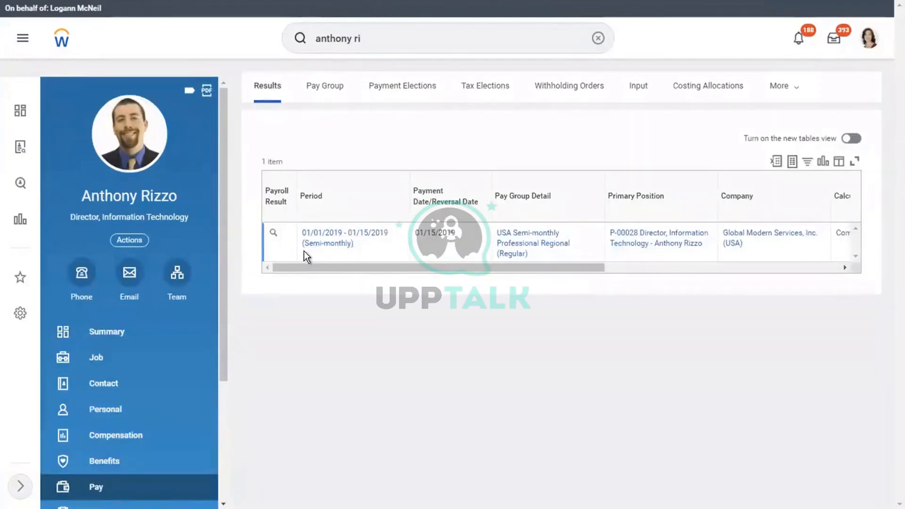
From the worker's pay results, launch Terminate Employee via Actions > Job Change
{"action": "mouse_move", "coordinate": [372, 240]}
{"action": "left_click", "coordinate": [128, 241]}
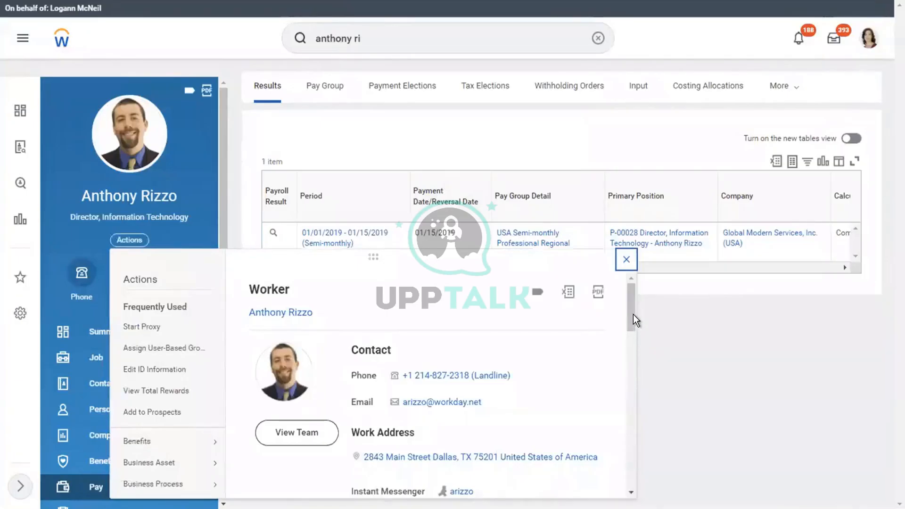
{"action": "scroll", "coordinate": [632, 324], "scroll_direction": "down", "scroll_amount": 1}
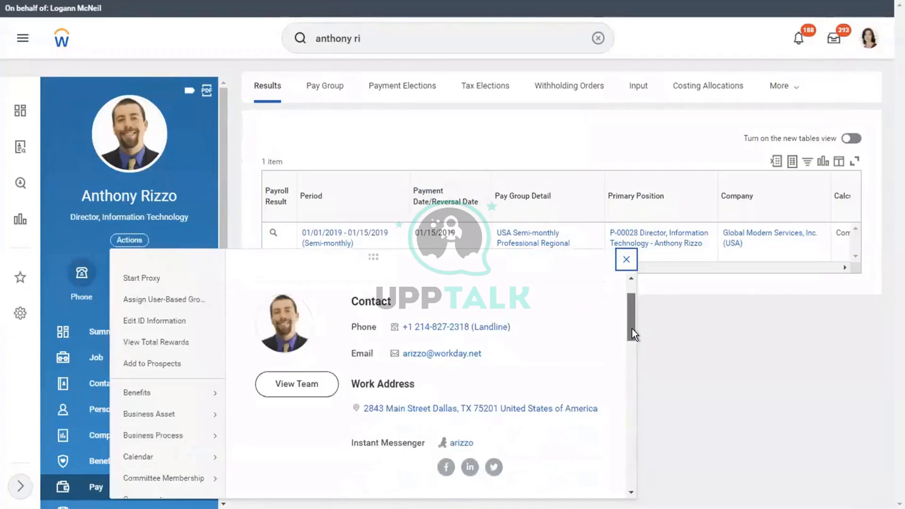
{"action": "scroll", "coordinate": [631, 329], "scroll_direction": "down", "scroll_amount": 1}
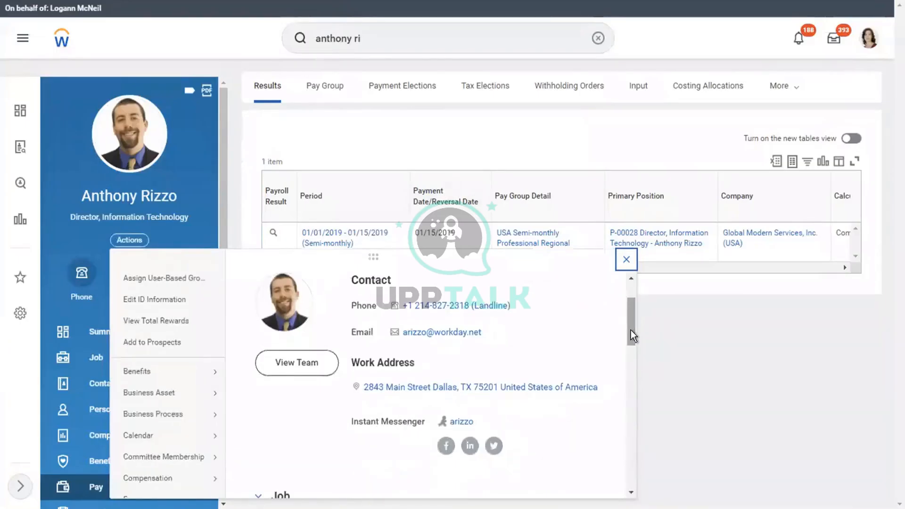
{"action": "scroll", "coordinate": [631, 337], "scroll_direction": "down", "scroll_amount": 1}
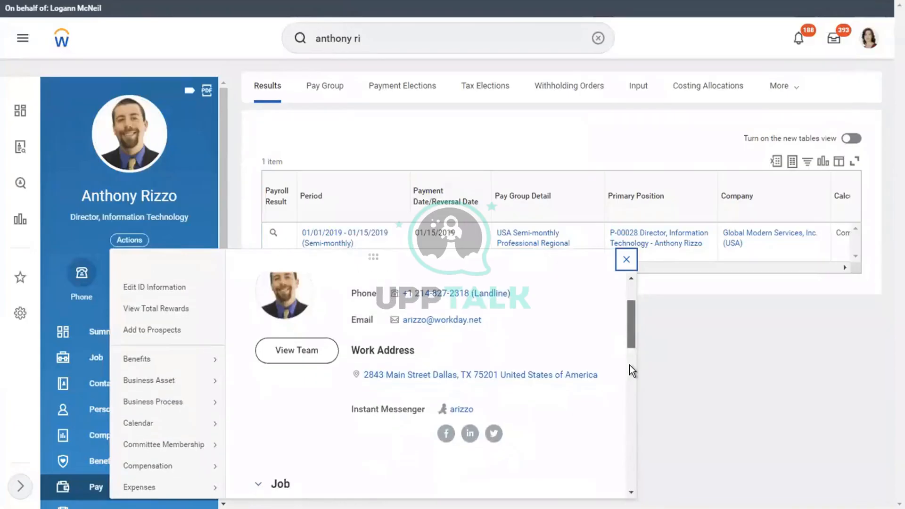
{"action": "scroll", "coordinate": [630, 365], "scroll_direction": "down", "scroll_amount": 3}
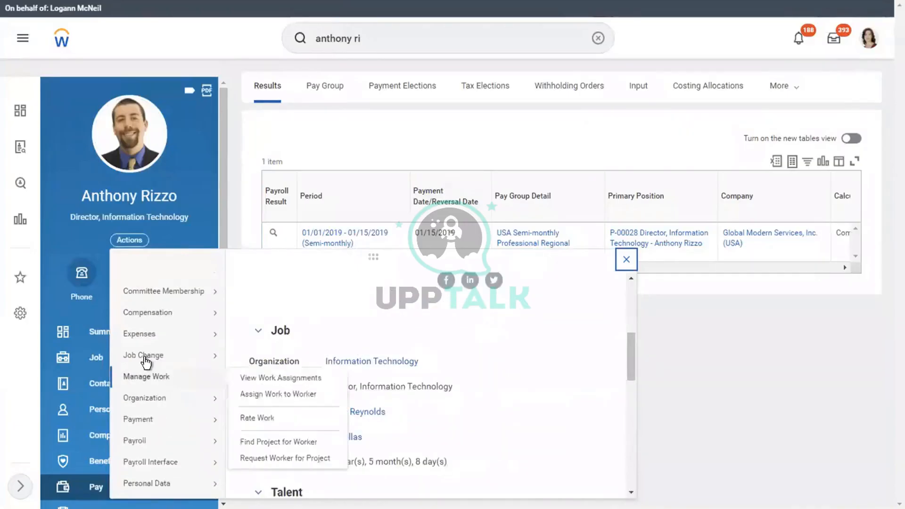
{"action": "mouse_move", "coordinate": [146, 362]}
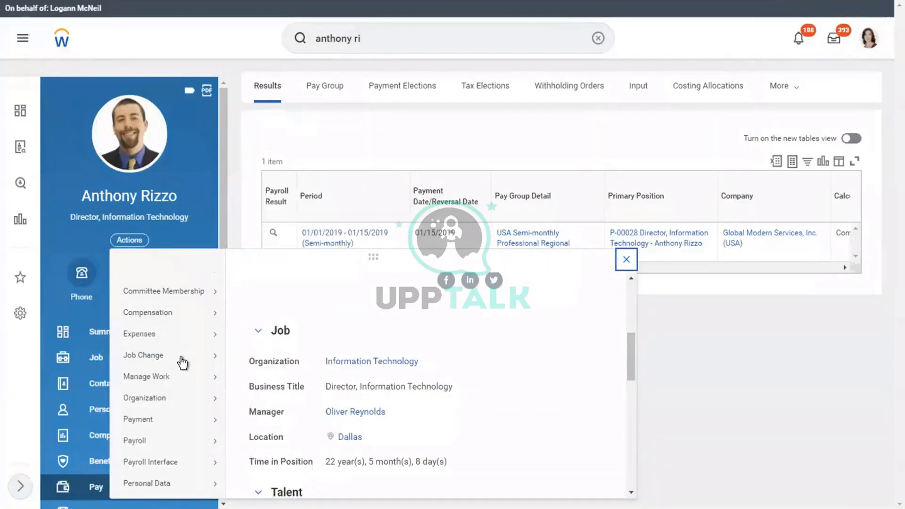
{"action": "mouse_move", "coordinate": [182, 363]}
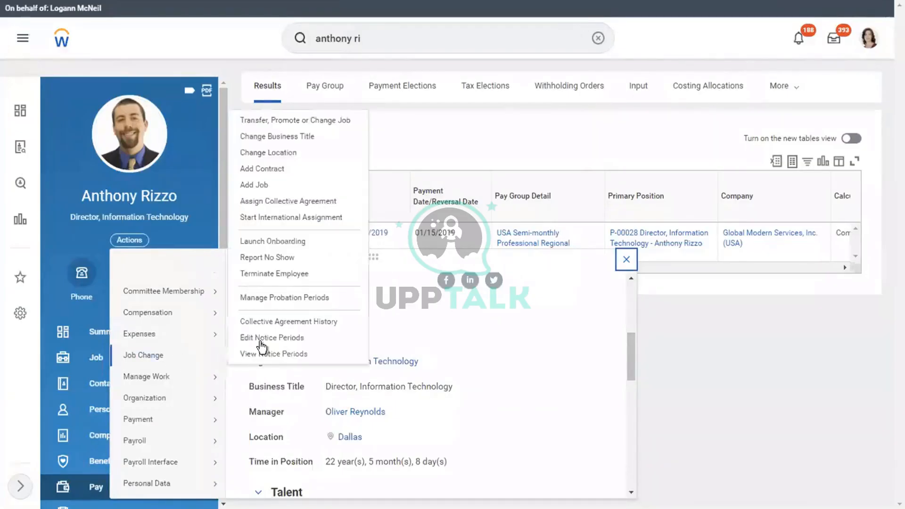
{"action": "left_click", "coordinate": [265, 276]}
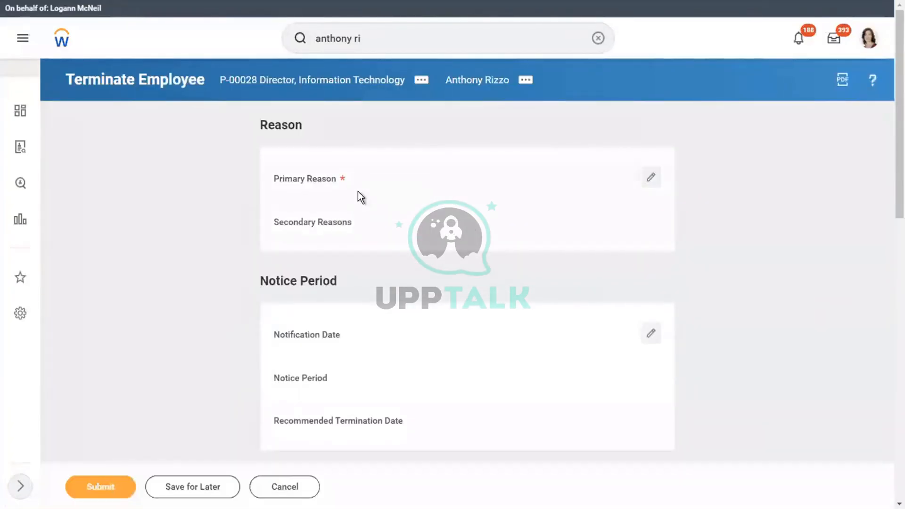
Choose Voluntary > Dissatisfied with Pay as the termination's primary reason and save it
{"action": "left_click", "coordinate": [358, 191]}
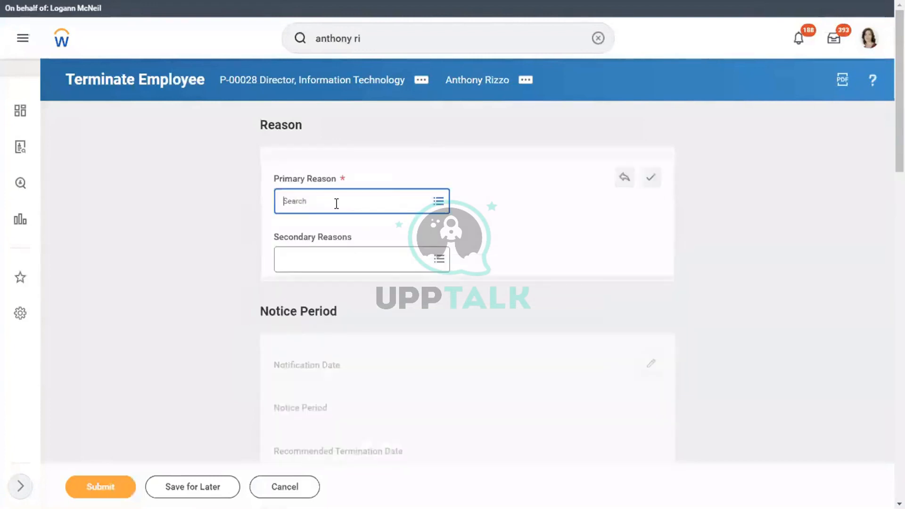
{"action": "left_click", "coordinate": [336, 203]}
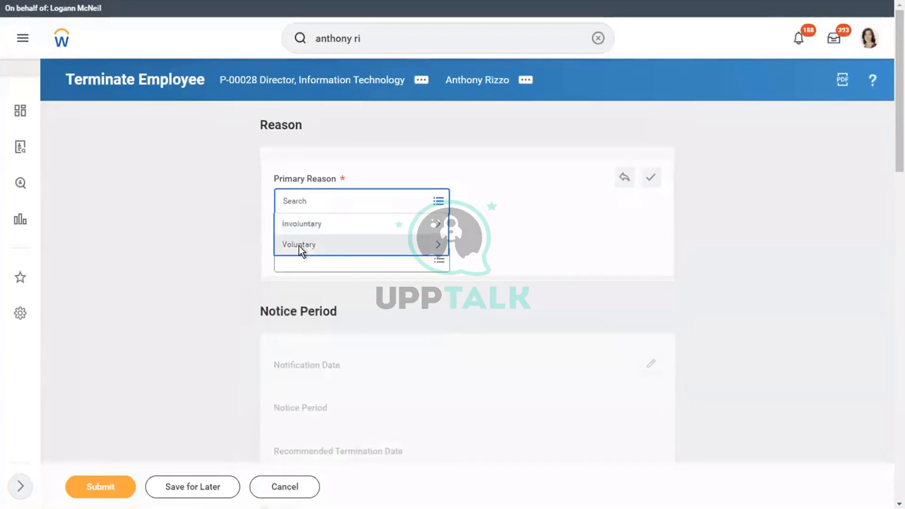
{"action": "left_click", "coordinate": [300, 245]}
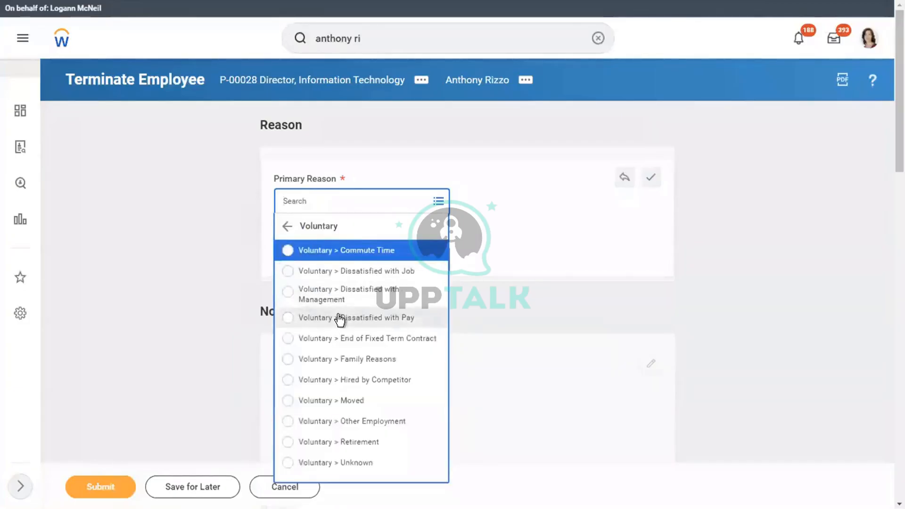
{"action": "left_click", "coordinate": [340, 318]}
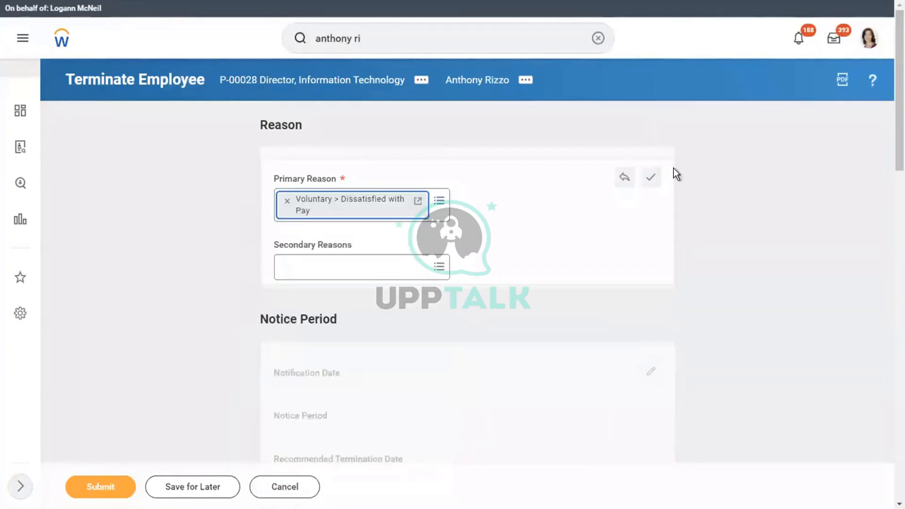
{"action": "left_click", "coordinate": [652, 178]}
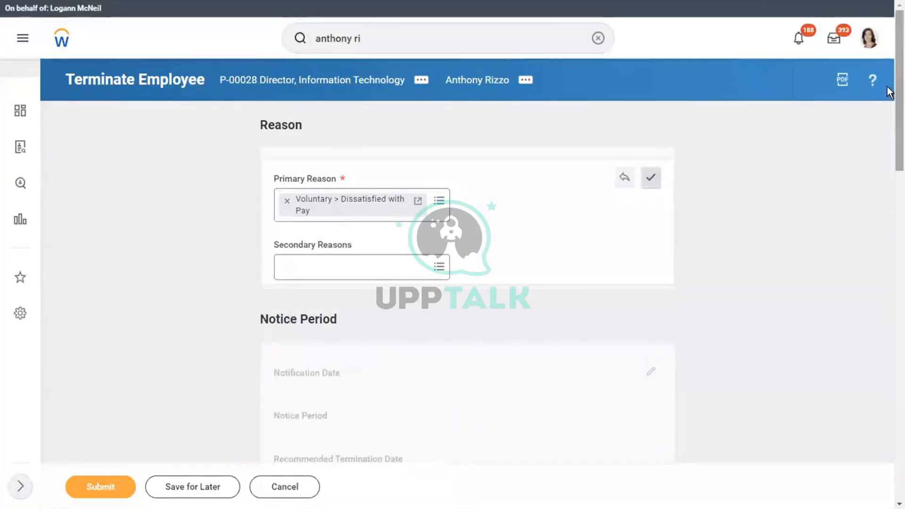
{"action": "scroll", "coordinate": [889, 94], "scroll_direction": "down", "scroll_amount": 2}
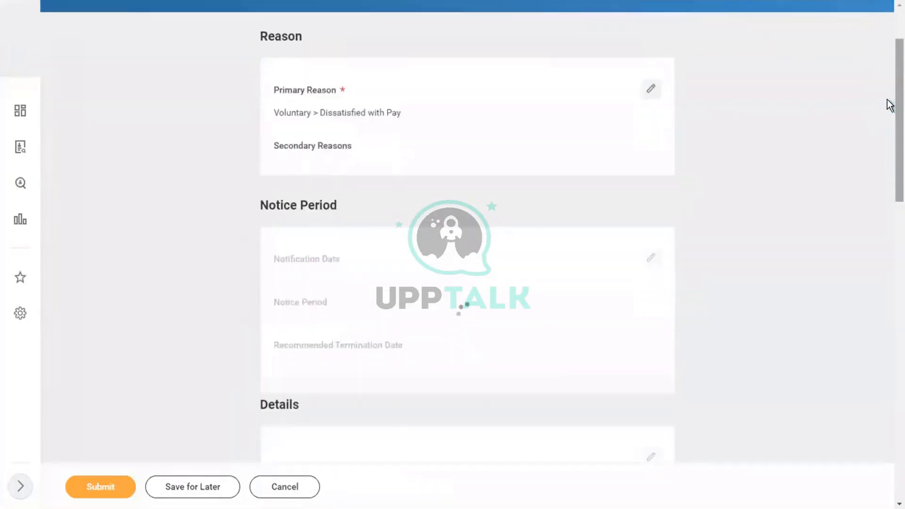
{"action": "scroll", "coordinate": [890, 126], "scroll_direction": "down", "scroll_amount": 2}
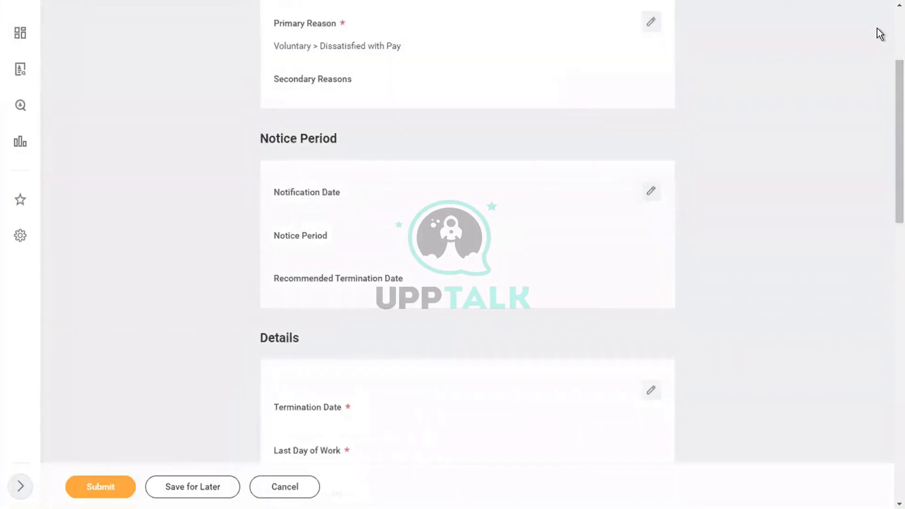
{"action": "scroll", "coordinate": [889, 93], "scroll_direction": "down", "scroll_amount": 2}
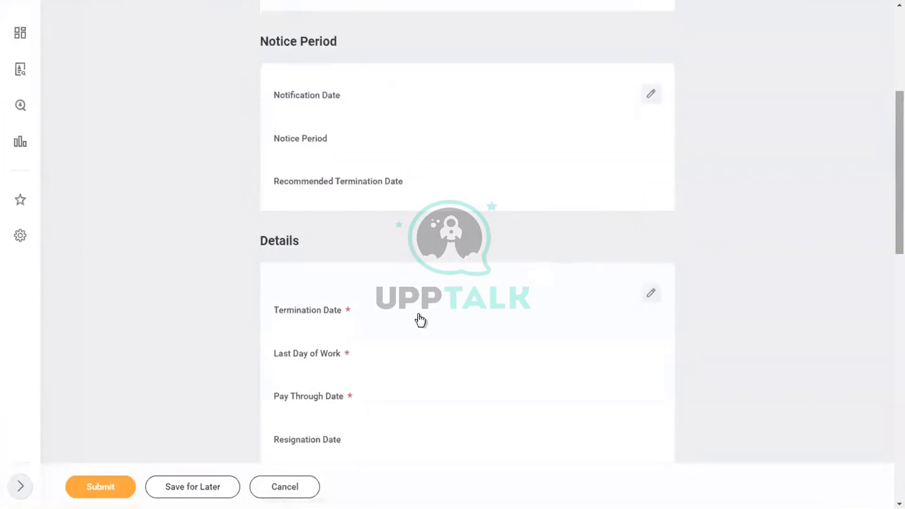
Enter 01/15/2019 as the termination date in the Details section
{"action": "left_click", "coordinate": [381, 330]}
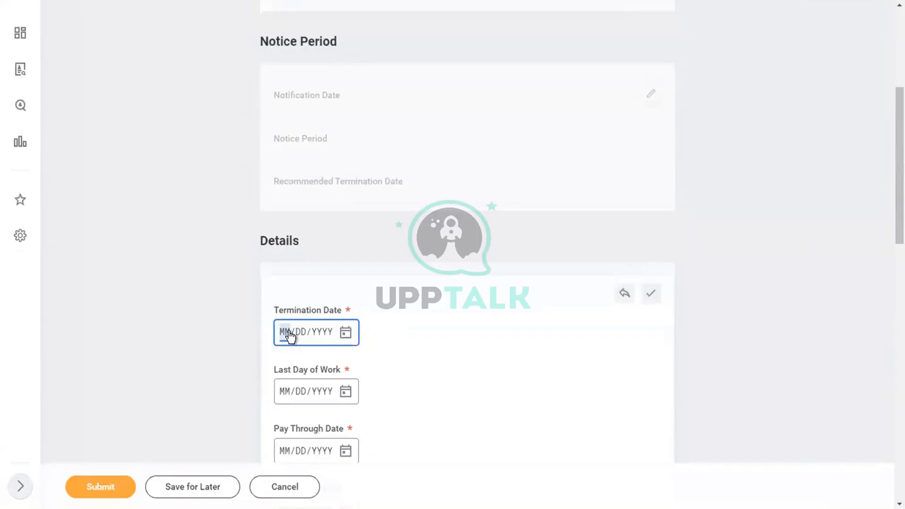
{"action": "type", "text": "0101"}
{"action": "left_click", "coordinate": [289, 332]}
{"action": "type", "text": "01/15/2019"}
{"action": "left_click", "coordinate": [653, 294]}
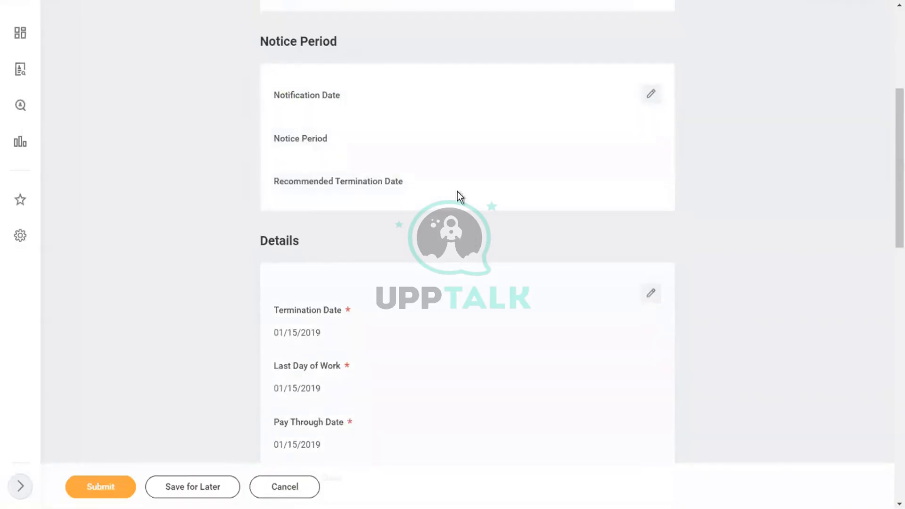
Set the Notice Period's notification date to 01/15/2019, correcting an initial 01/05/2019 entry
{"action": "left_click", "coordinate": [381, 100]}
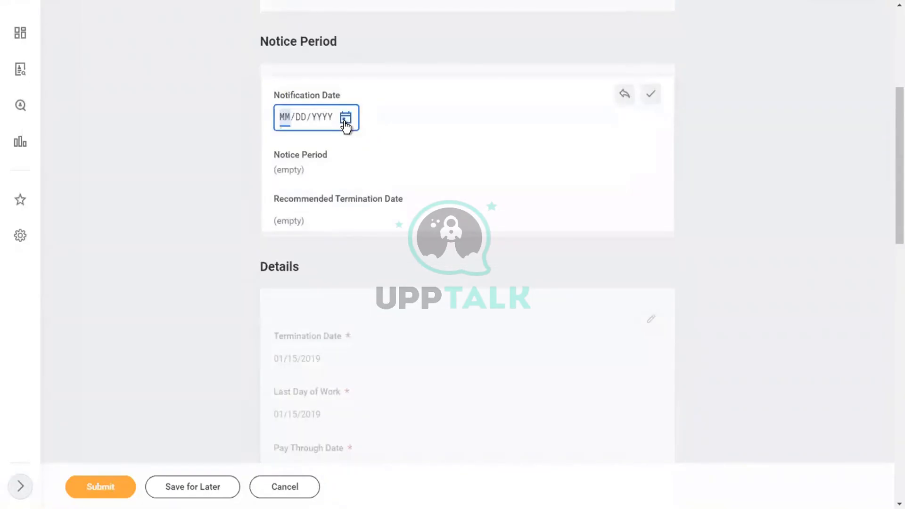
{"action": "left_click", "coordinate": [345, 117]}
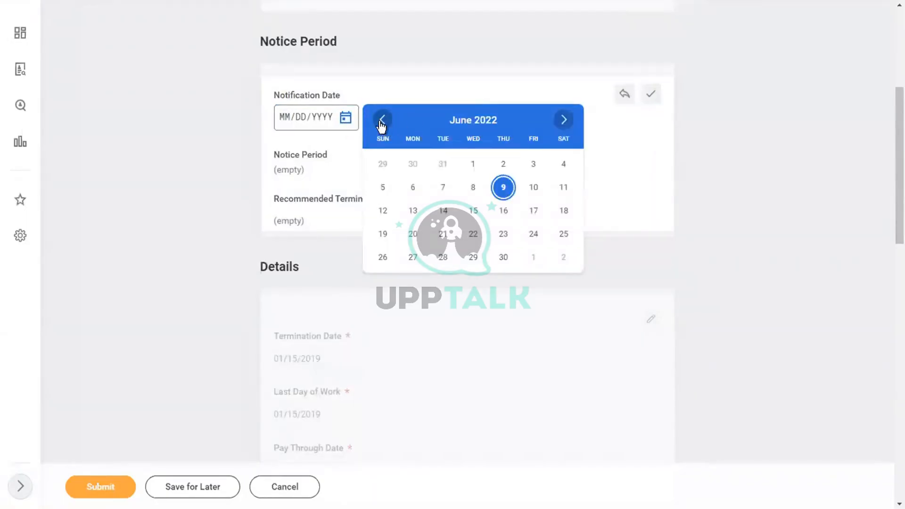
{"action": "left_click", "coordinate": [285, 123]}
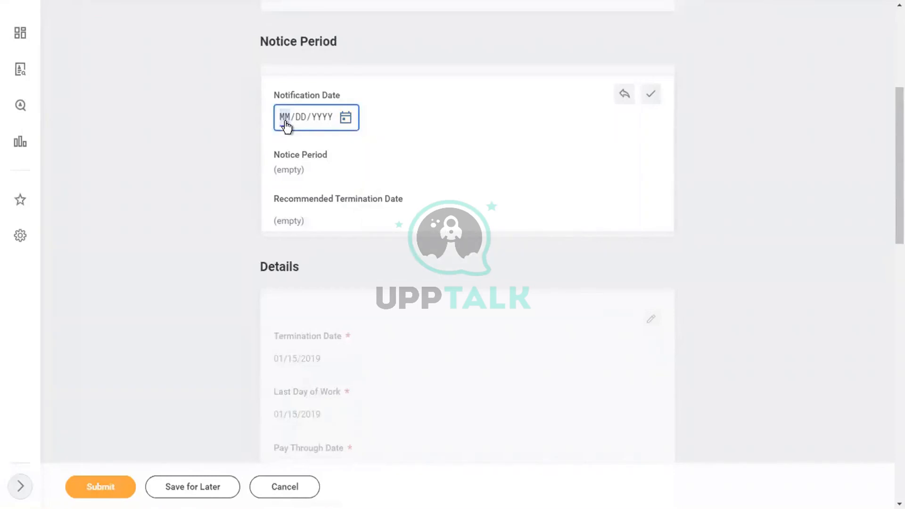
{"action": "type", "text": "01052019"}
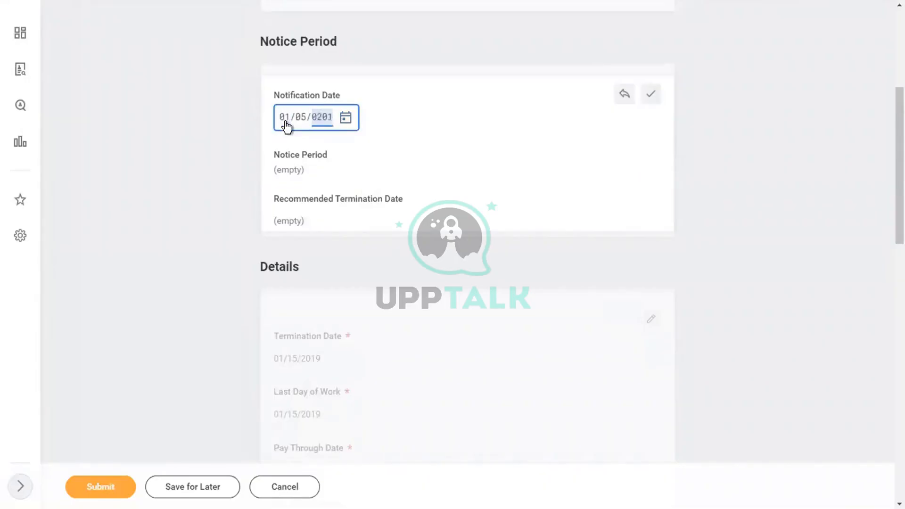
{"action": "left_click", "coordinate": [650, 104]}
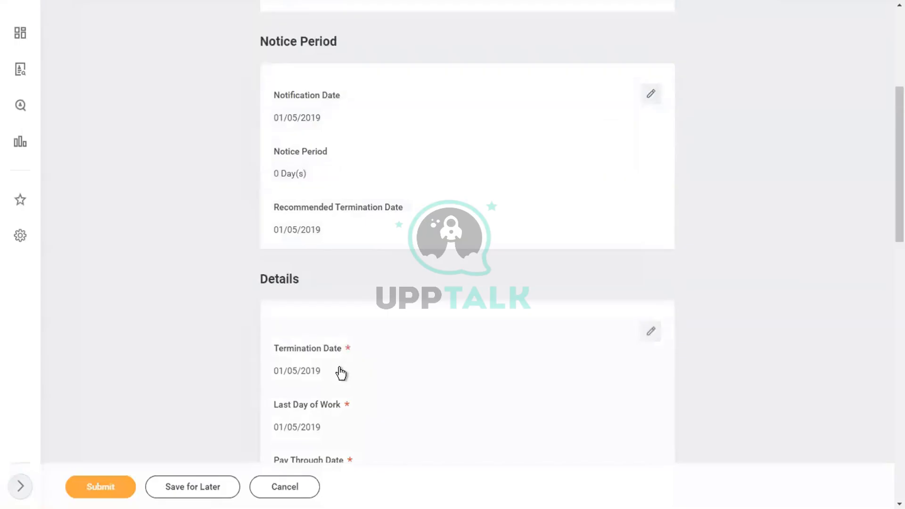
{"action": "left_click", "coordinate": [316, 108]}
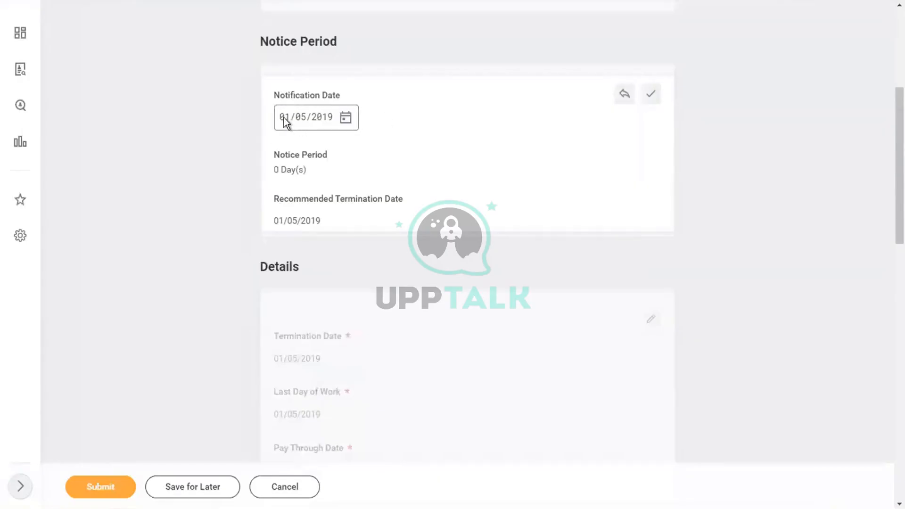
{"action": "left_click", "coordinate": [301, 119]}
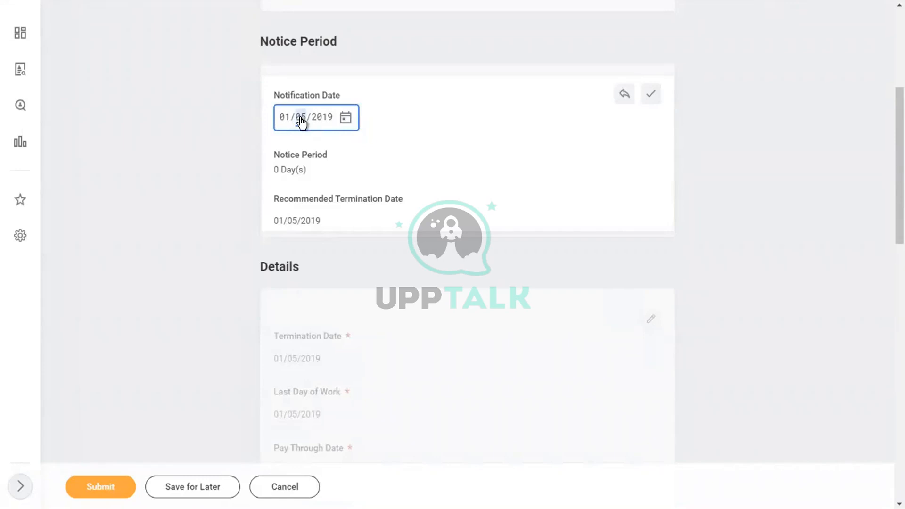
{"action": "type", "text": "15"}
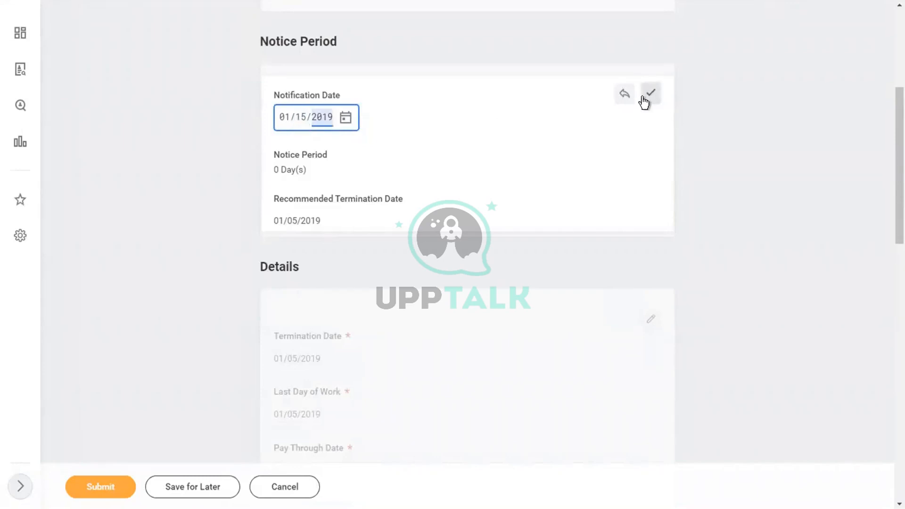
{"action": "left_click", "coordinate": [643, 98]}
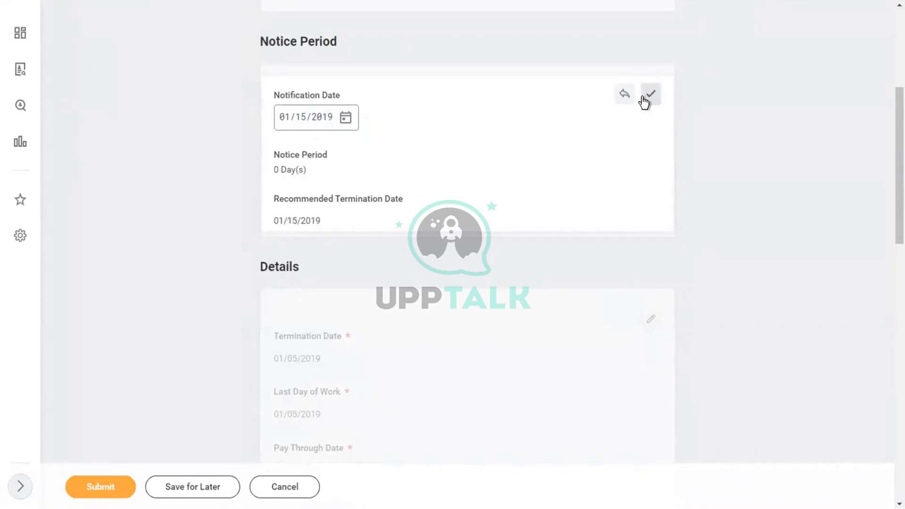
{"action": "left_click", "coordinate": [644, 102]}
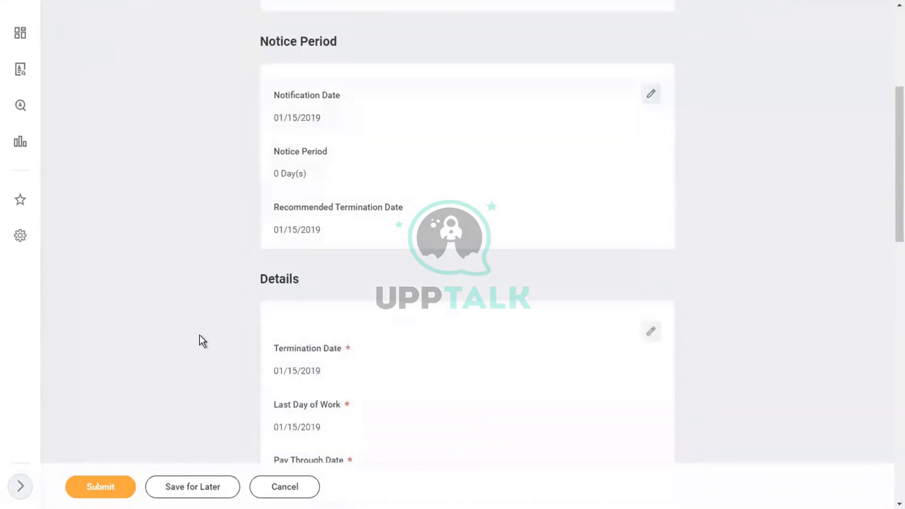
Confirm the details dates unchanged and set Regrettable to Yes
{"action": "scroll", "coordinate": [199, 335], "scroll_direction": "down", "scroll_amount": 7}
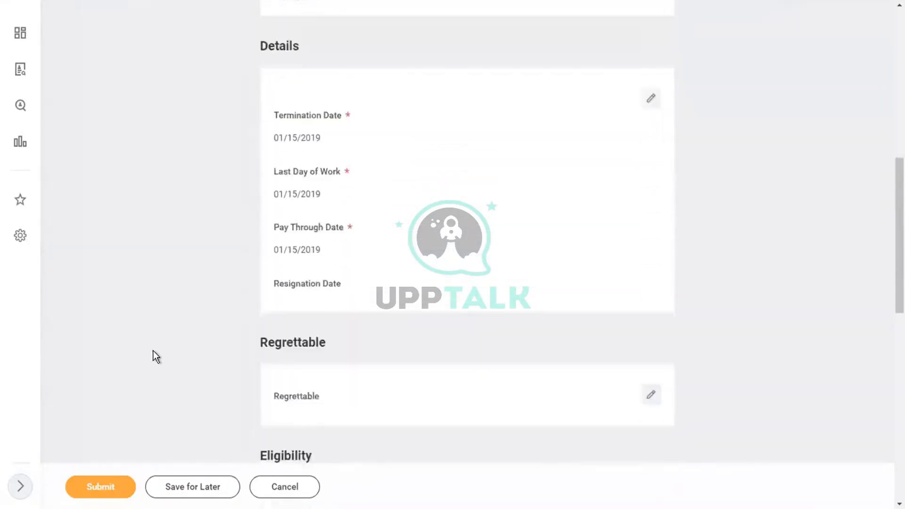
{"action": "scroll", "coordinate": [156, 357], "scroll_direction": "down", "scroll_amount": 1}
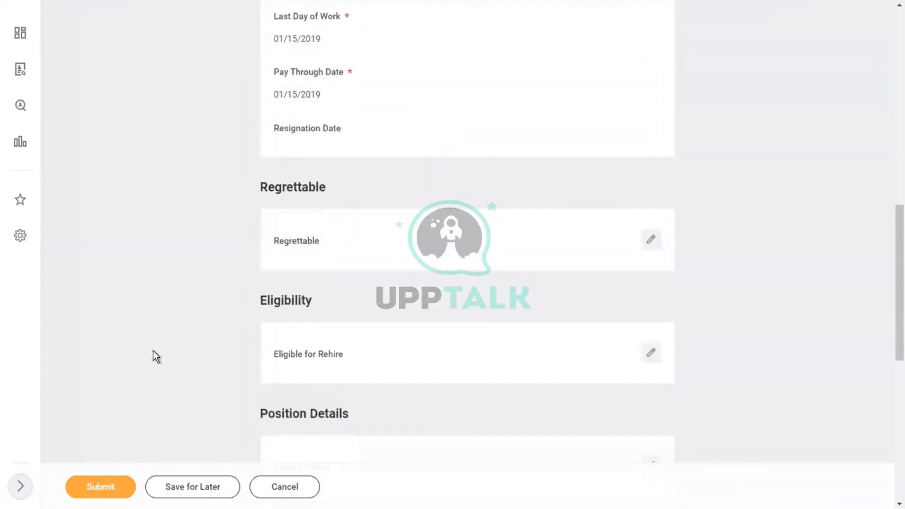
{"action": "left_click", "coordinate": [307, 92]}
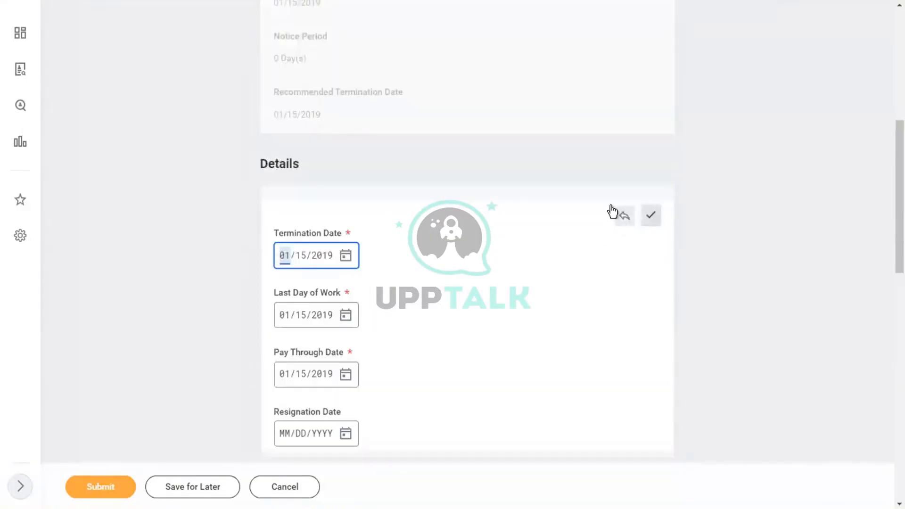
{"action": "left_click", "coordinate": [614, 212]}
{"action": "scroll", "coordinate": [162, 200], "scroll_direction": "down", "scroll_amount": 8}
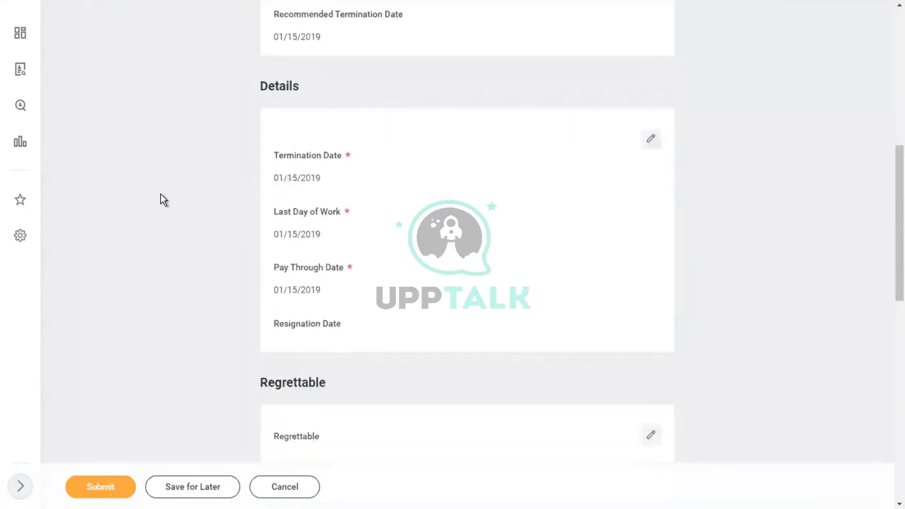
{"action": "scroll", "coordinate": [162, 199], "scroll_direction": "down", "scroll_amount": 1}
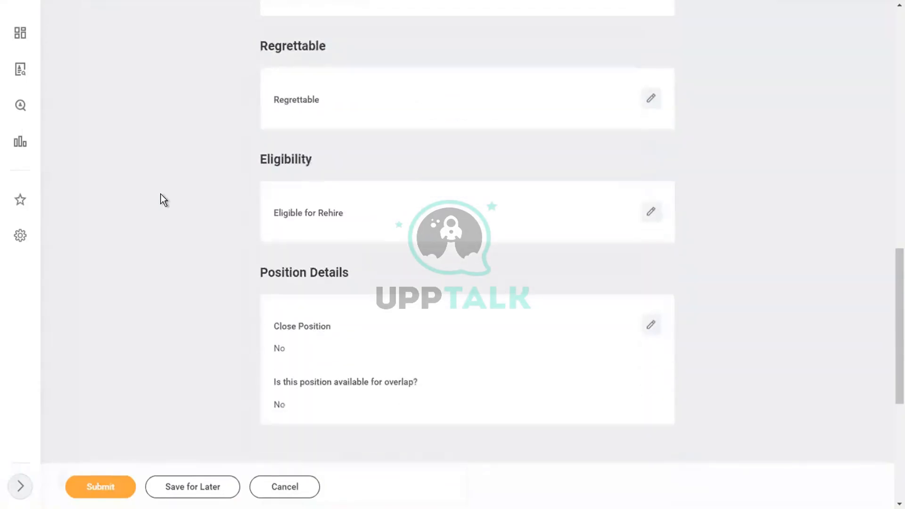
{"action": "left_click", "coordinate": [335, 109]}
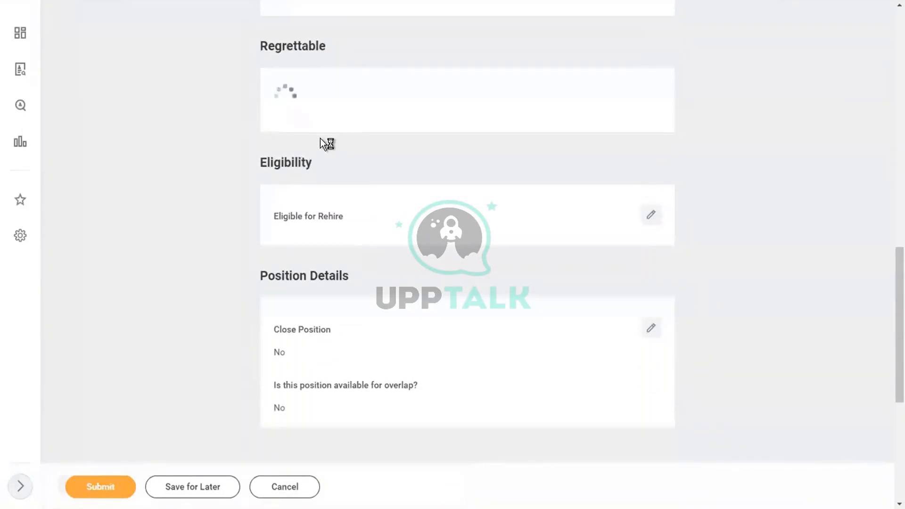
{"action": "left_click", "coordinate": [311, 128]}
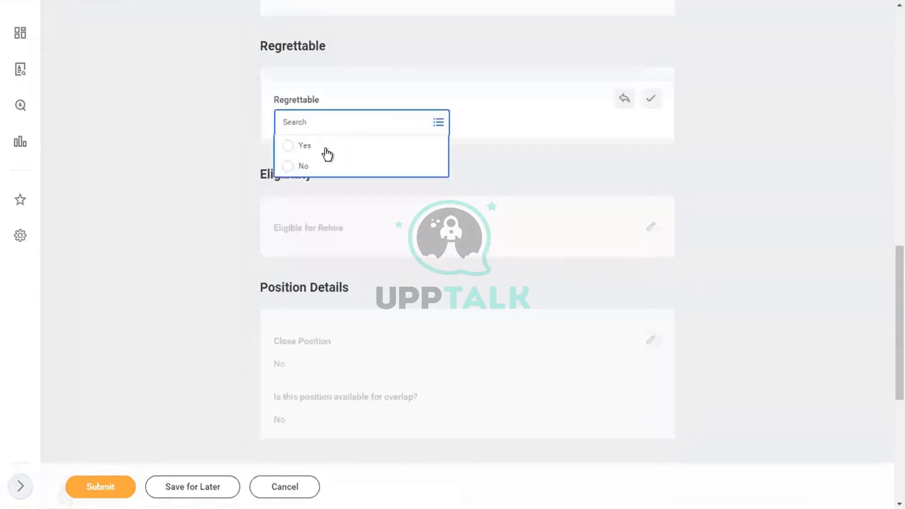
{"action": "left_click", "coordinate": [314, 146]}
Set Eligible for Rehire to Yes and submit the termination
{"action": "left_click", "coordinate": [348, 230]}
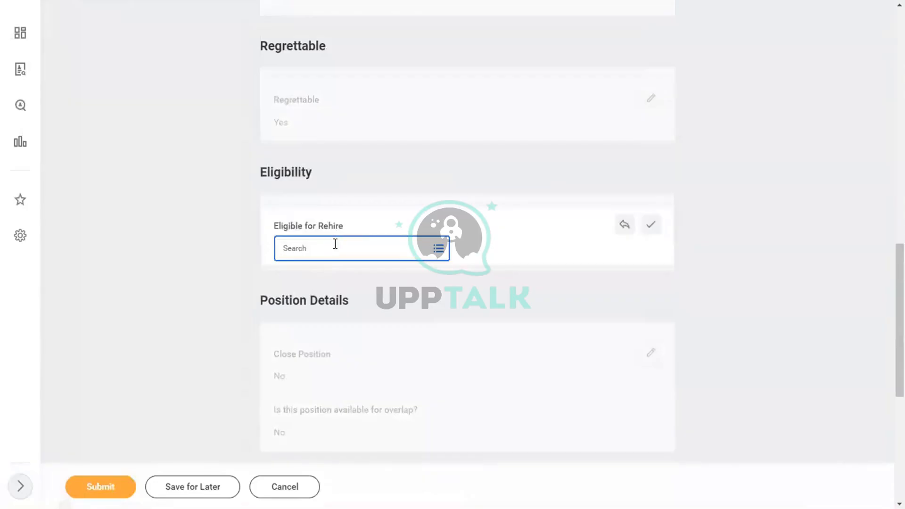
{"action": "left_click", "coordinate": [333, 244]}
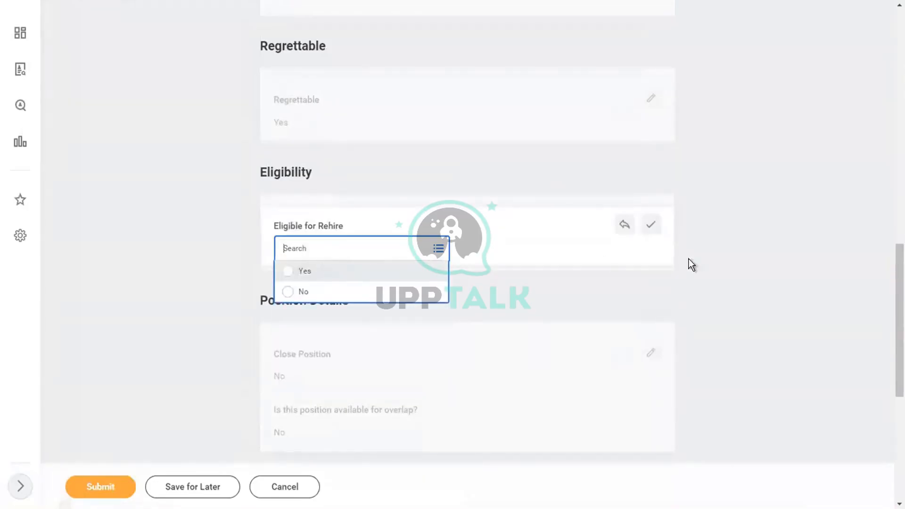
{"action": "left_click", "coordinate": [762, 245]}
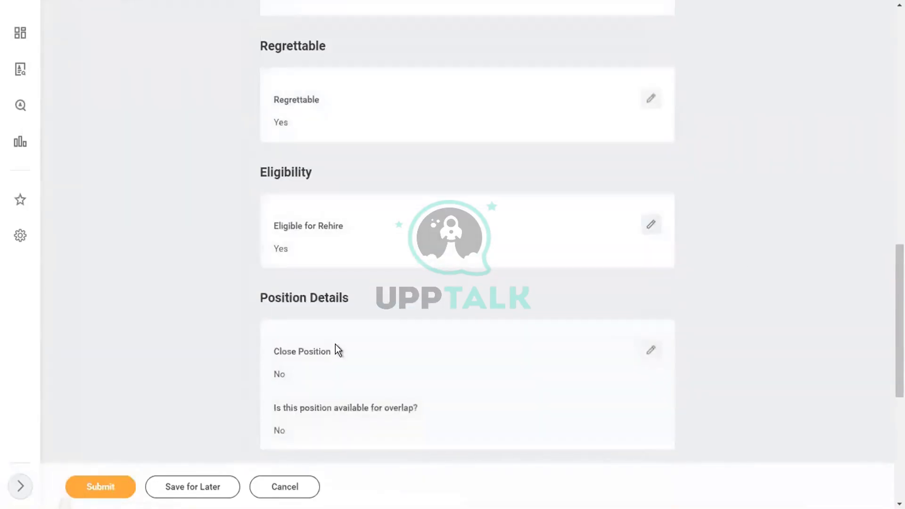
{"action": "left_click", "coordinate": [84, 491]}
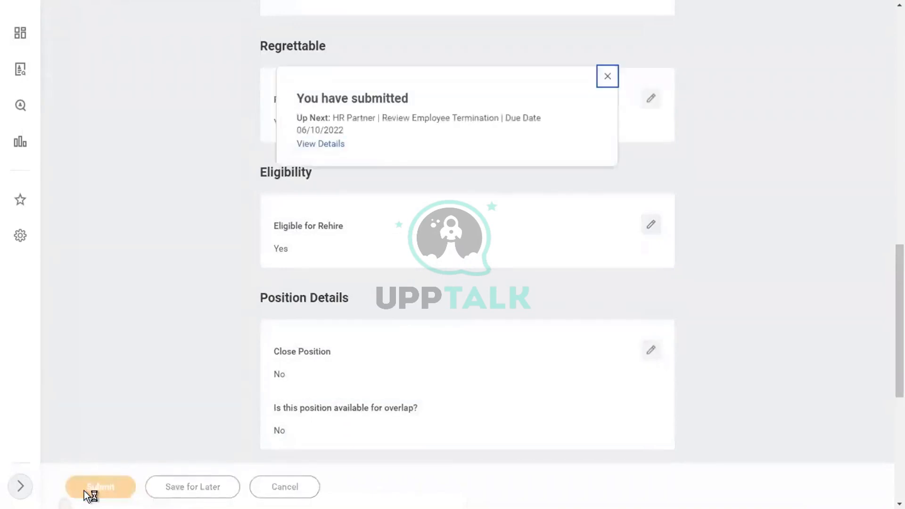
View the submitted termination's process history showing the pending HR Partner review
{"action": "left_click", "coordinate": [324, 144]}
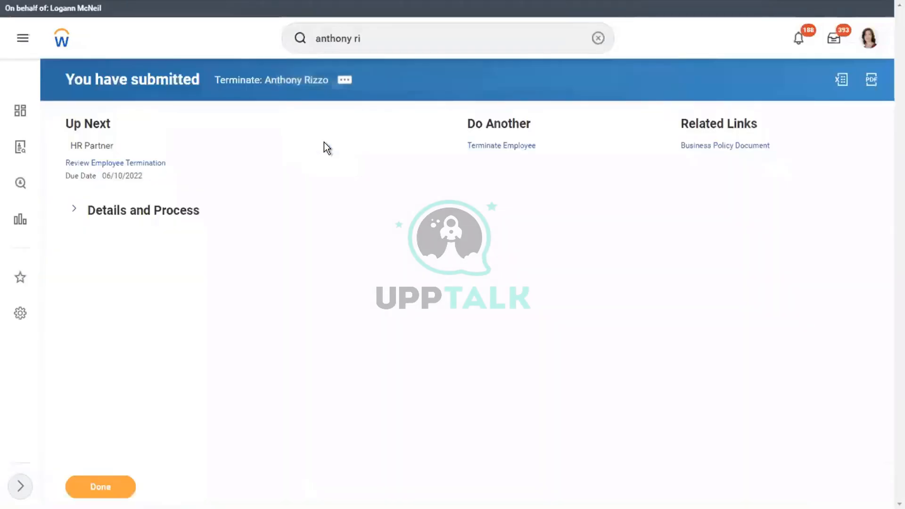
{"action": "left_click", "coordinate": [101, 214]}
{"action": "left_click", "coordinate": [143, 356]}
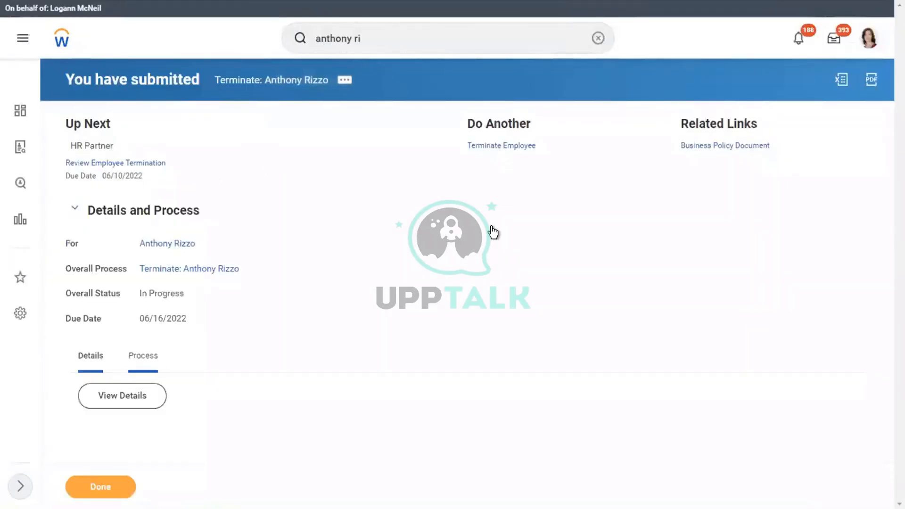
{"action": "scroll", "coordinate": [492, 226], "scroll_direction": "down", "scroll_amount": 6}
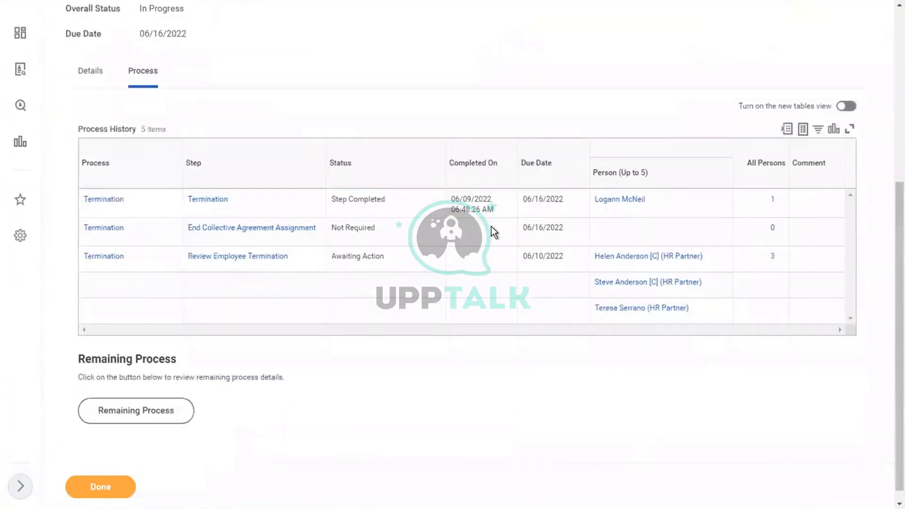
Start a proxy session as one of the HR partners from their Security Profile actions
{"action": "mouse_move", "coordinate": [705, 259]}
{"action": "left_click", "coordinate": [711, 257]}
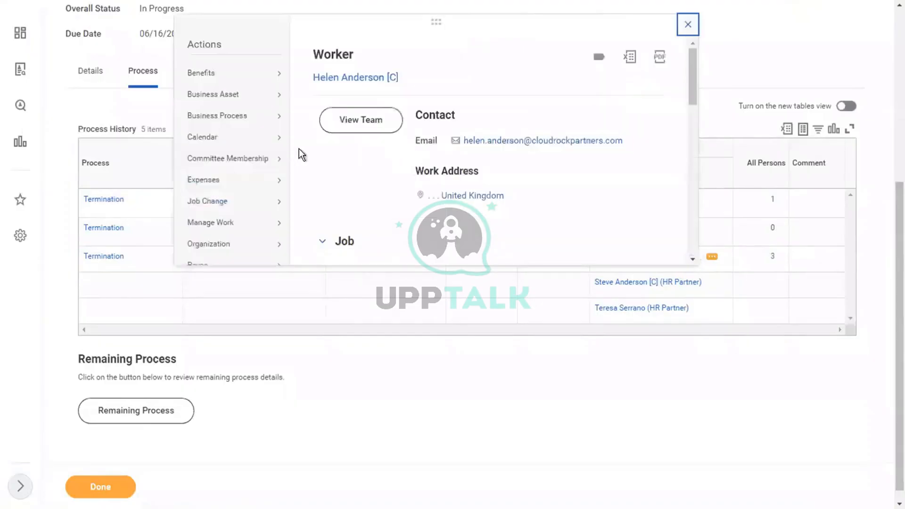
{"action": "left_click_drag", "start_coordinate": [697, 73], "coordinate": [700, 189]}
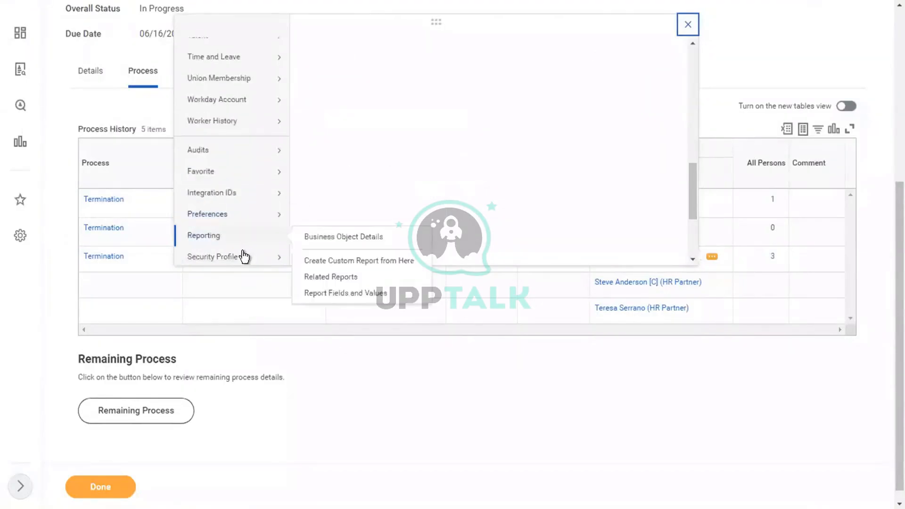
{"action": "mouse_move", "coordinate": [243, 256]}
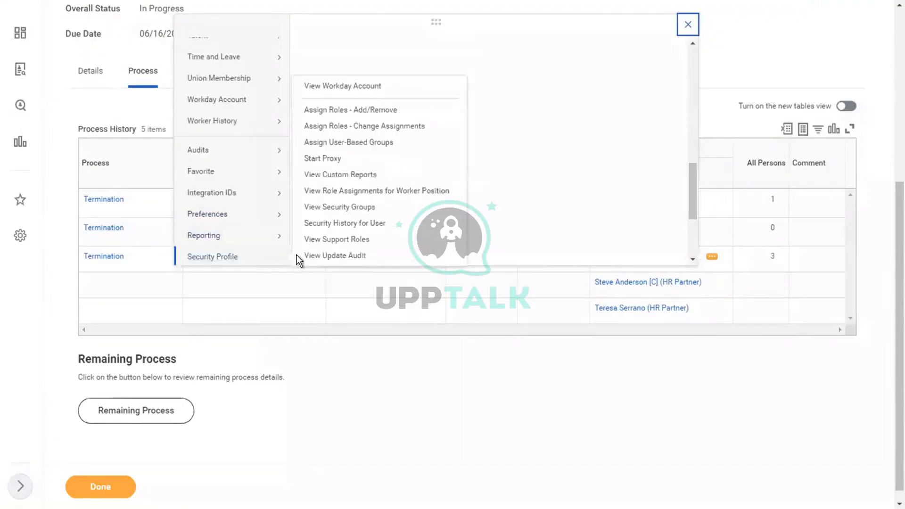
{"action": "left_click", "coordinate": [330, 157]}
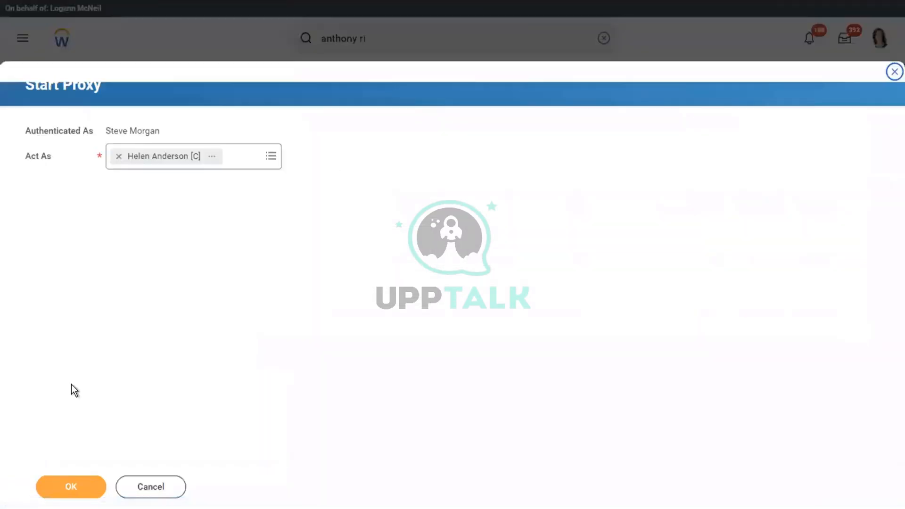
As the HR partner, approve the Review Employee Termination task from the Inbox
{"action": "left_click", "coordinate": [62, 485]}
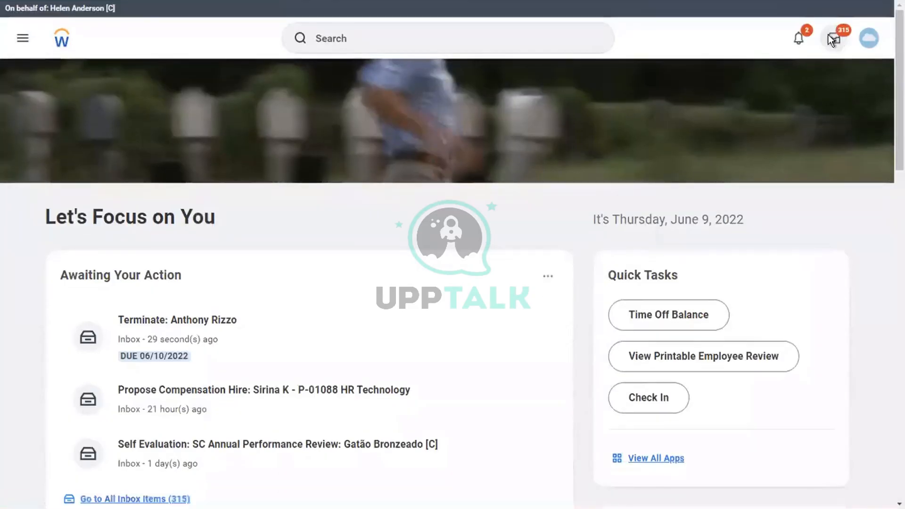
{"action": "left_click", "coordinate": [832, 40]}
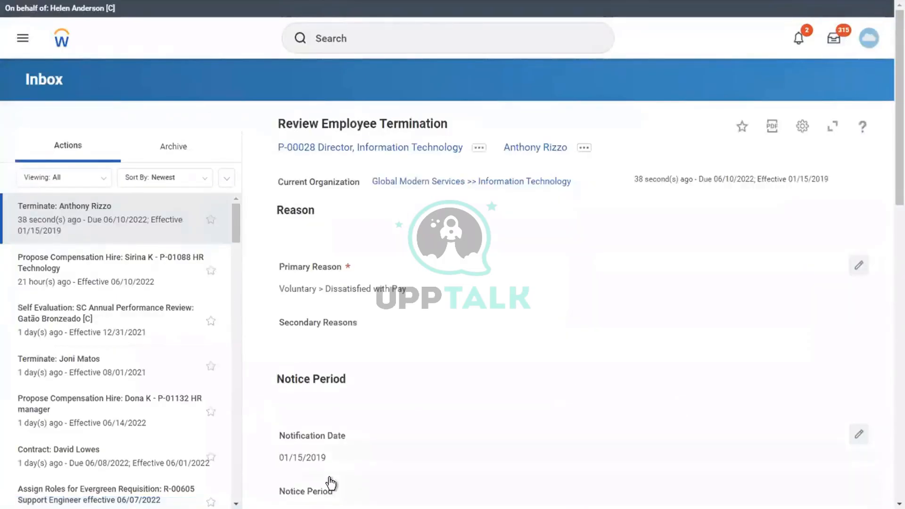
{"action": "left_click", "coordinate": [324, 495]}
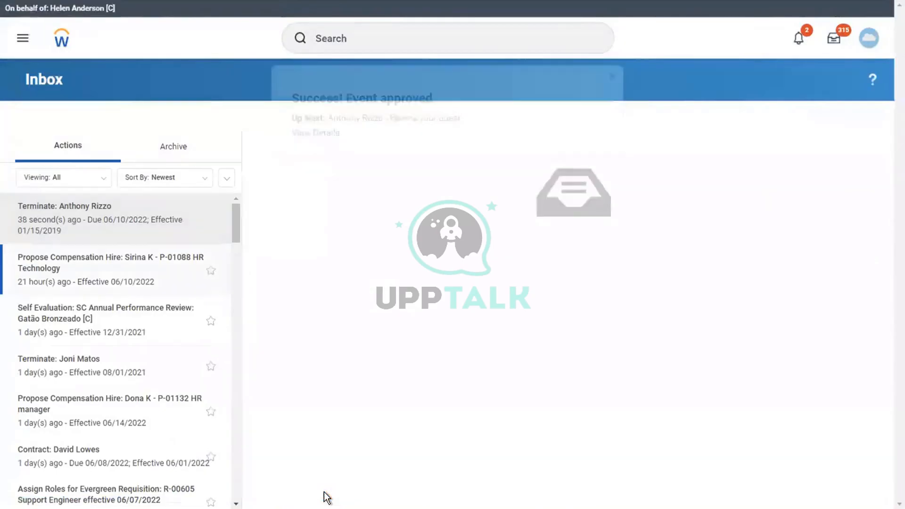
View the approval's details and bring up the employee's related actions
{"action": "left_click", "coordinate": [318, 134]}
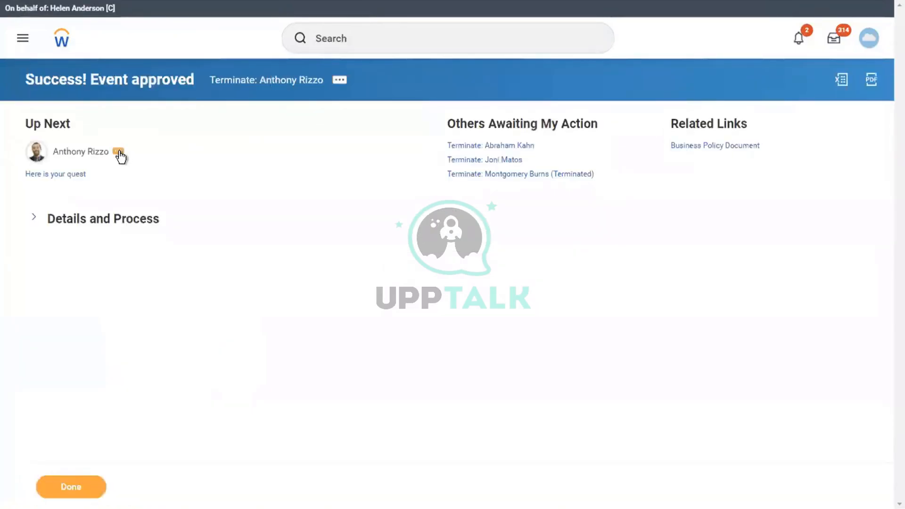
{"action": "left_click", "coordinate": [55, 219]}
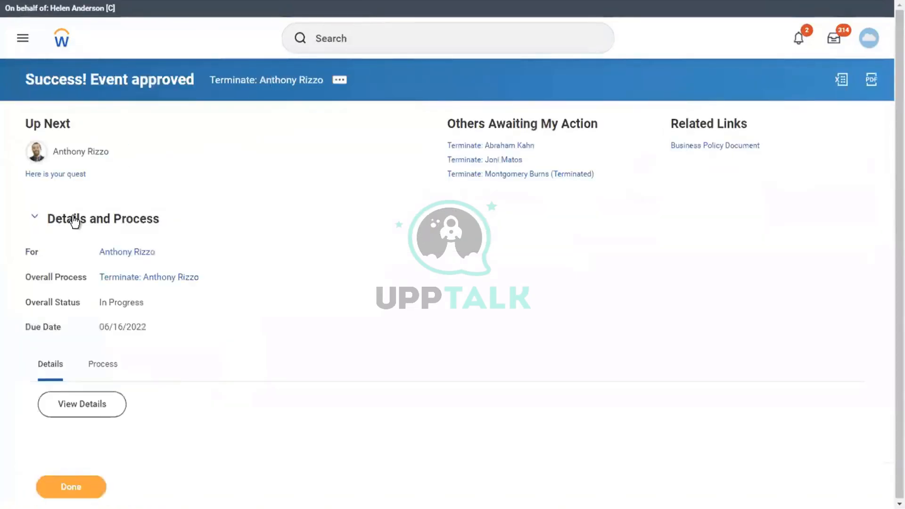
{"action": "left_click", "coordinate": [118, 151]}
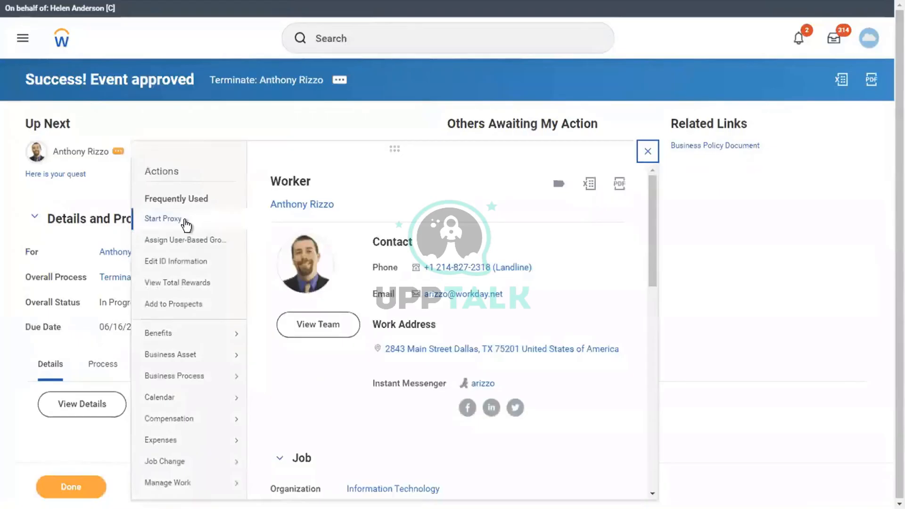
Start a proxy as the departing employee and submit the JB Quest questionnaire
{"action": "left_click", "coordinate": [185, 220]}
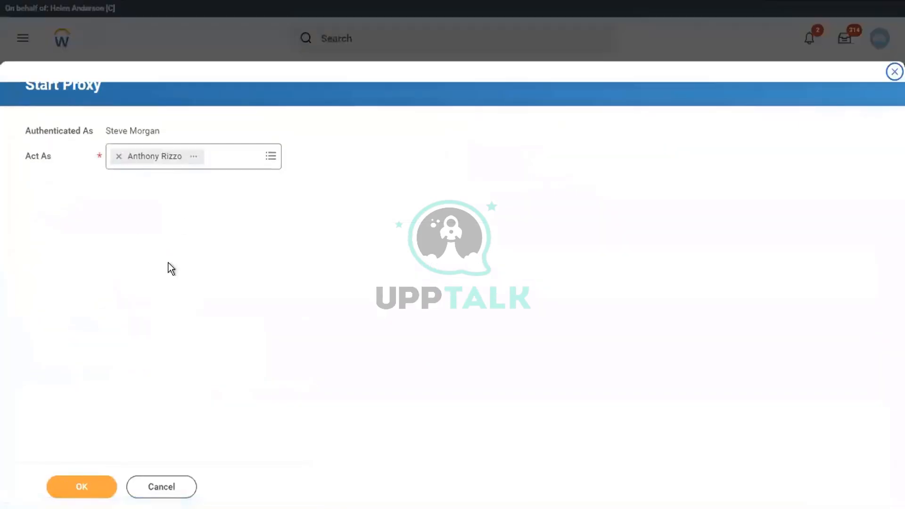
{"action": "left_click", "coordinate": [81, 488]}
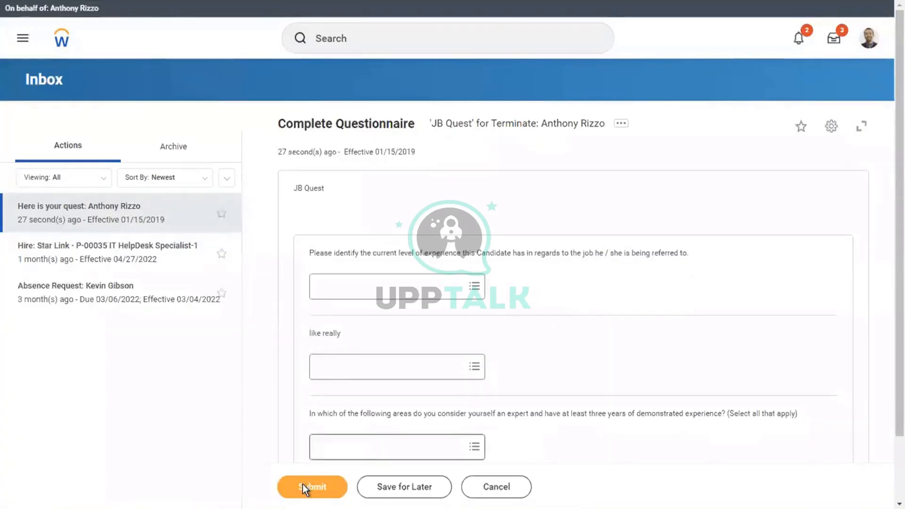
{"action": "left_click", "coordinate": [303, 485]}
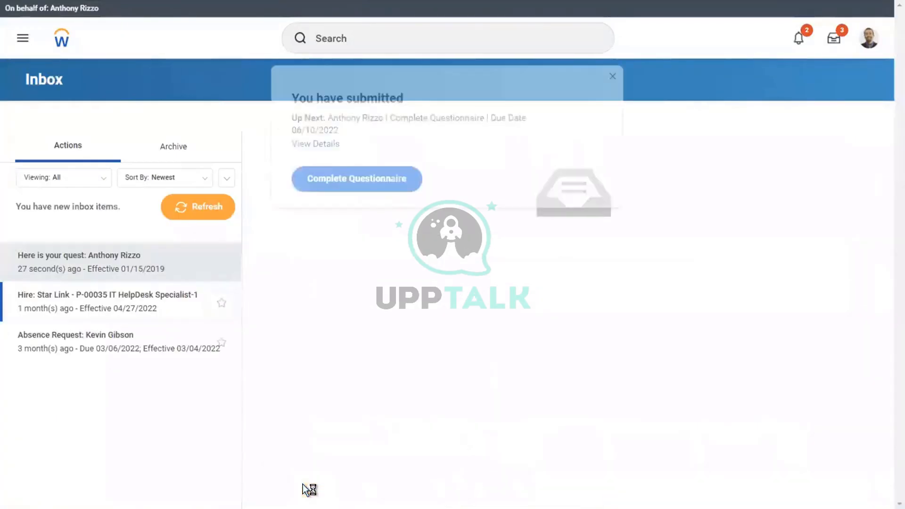
Complete and submit the Exit Interview questionnaire, then view its details
{"action": "left_click", "coordinate": [335, 181]}
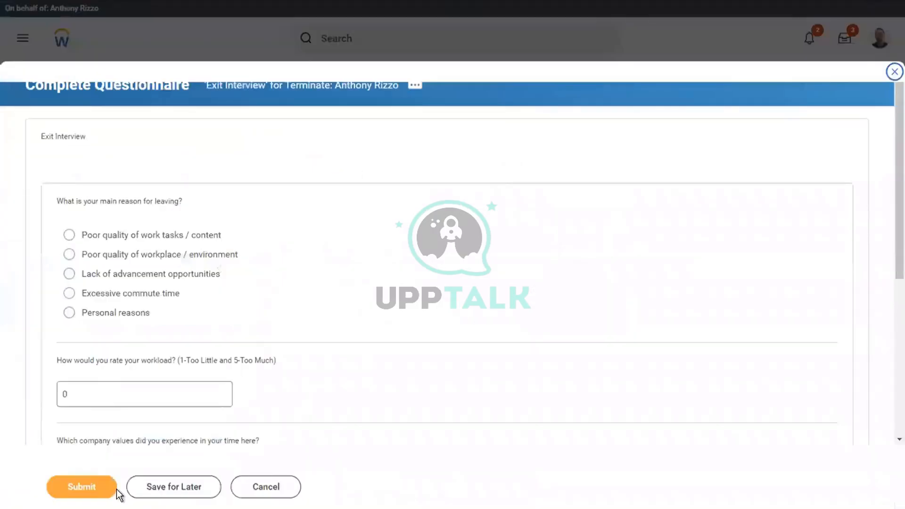
{"action": "left_click", "coordinate": [88, 487]}
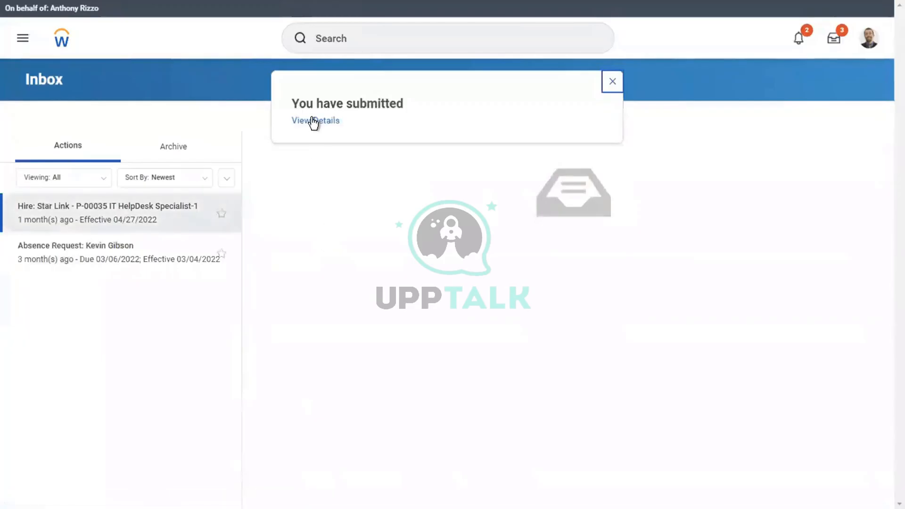
{"action": "left_click", "coordinate": [314, 121]}
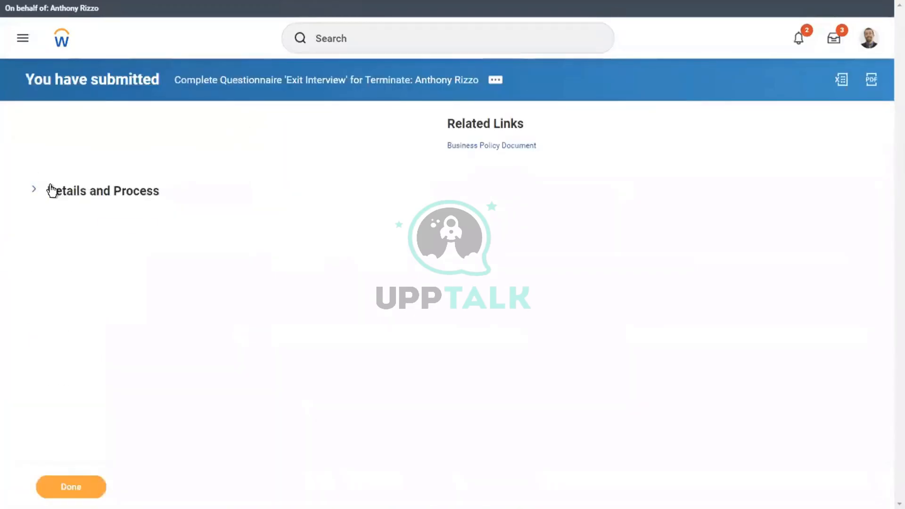
Go from the event details to the employee's Job > Worker History, listing 145 business processes
{"action": "left_click", "coordinate": [51, 189]}
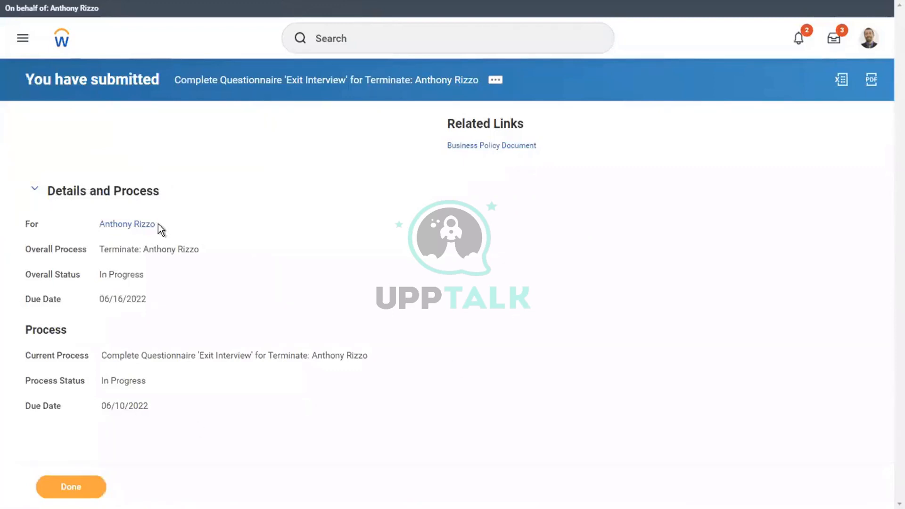
{"action": "left_click", "coordinate": [124, 226]}
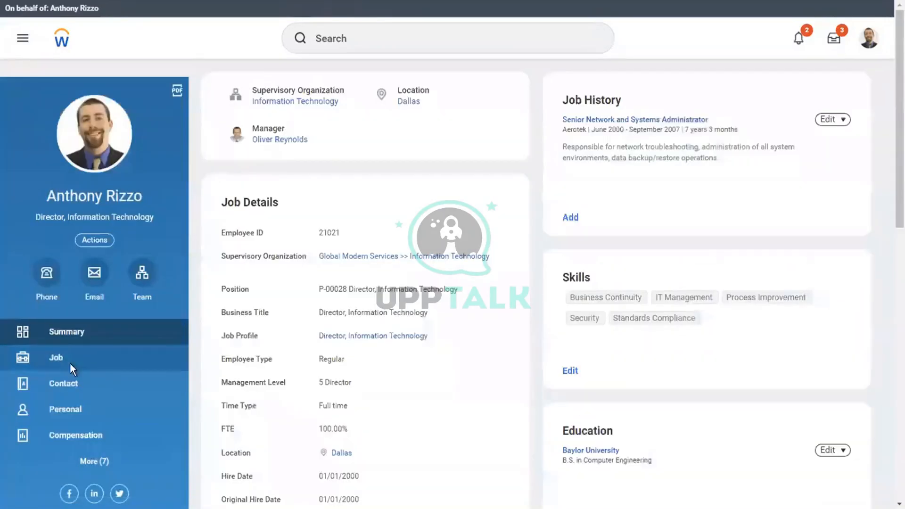
{"action": "left_click", "coordinate": [73, 363]}
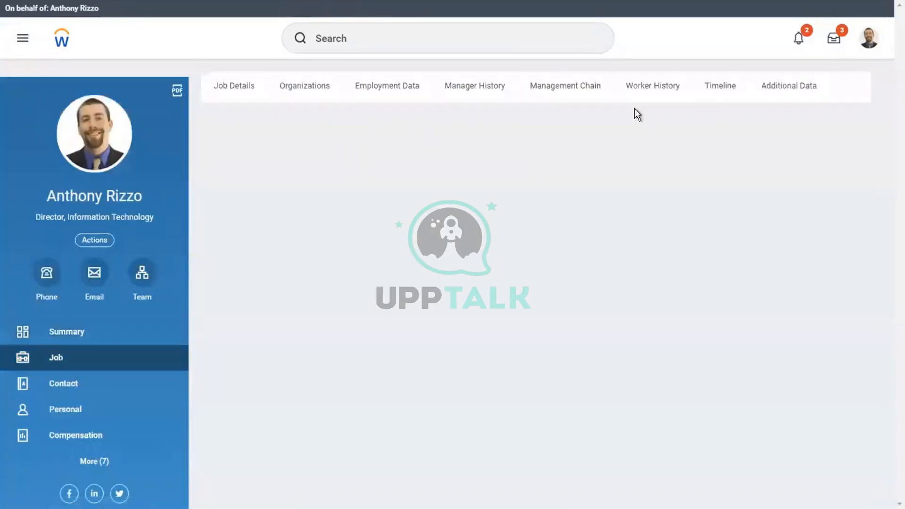
{"action": "left_click", "coordinate": [644, 94]}
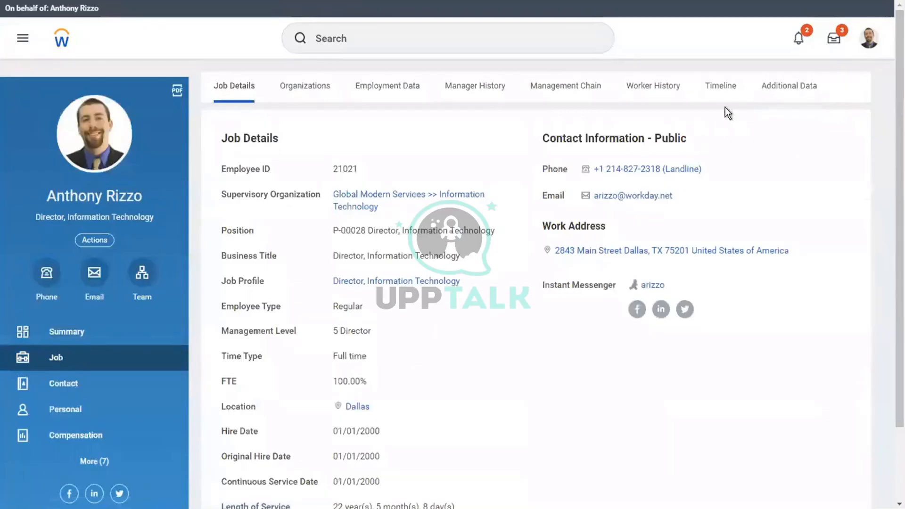
{"action": "left_click", "coordinate": [648, 87]}
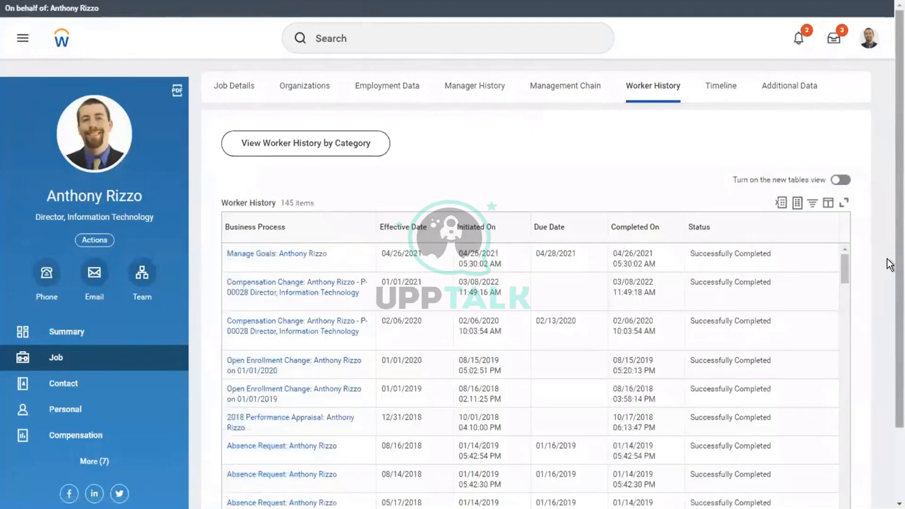
{"action": "scroll", "coordinate": [550, 156], "scroll_direction": "down", "scroll_amount": 2}
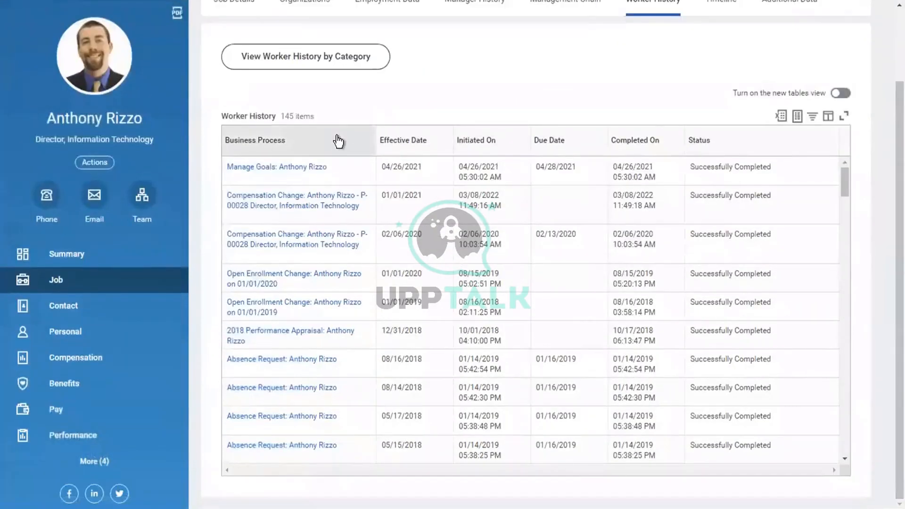
Try filtering the Business Process column, then dismiss the filter options
{"action": "left_click", "coordinate": [338, 141]}
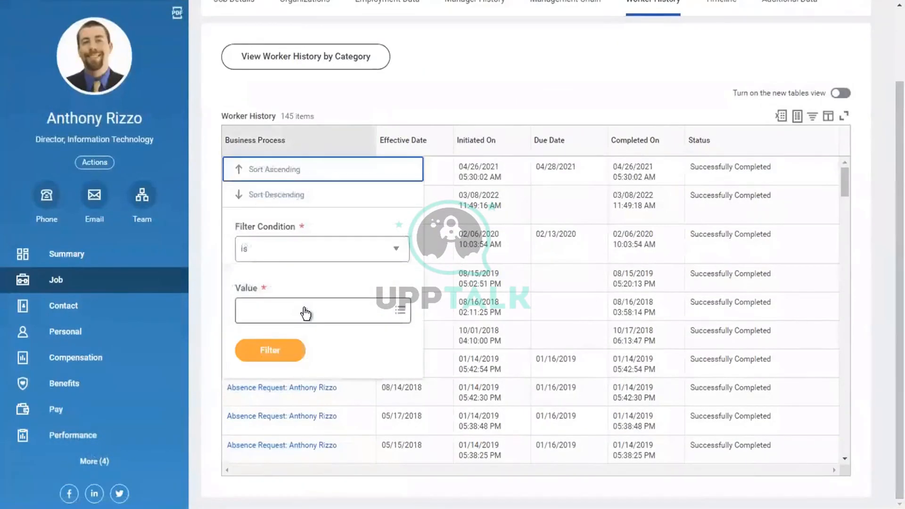
{"action": "left_click", "coordinate": [305, 308]}
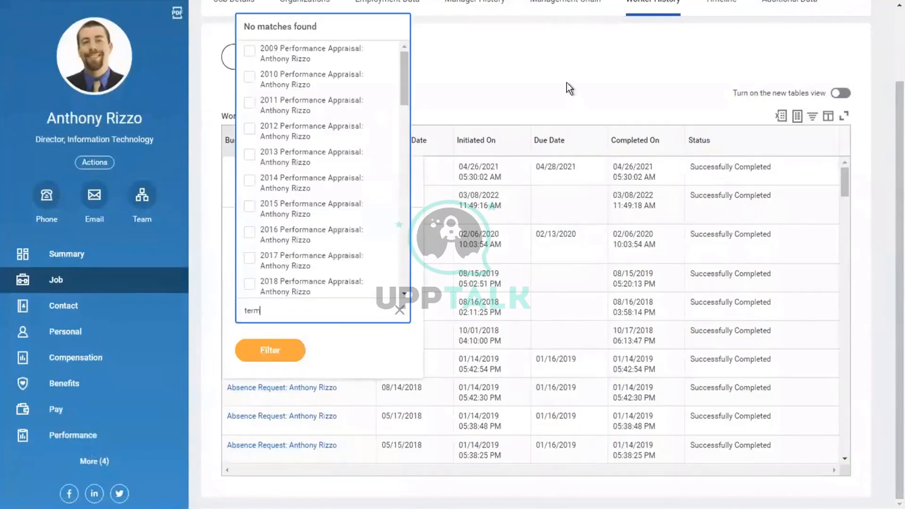
{"action": "left_click", "coordinate": [545, 74]}
{"action": "triple_click", "coordinate": [546, 73]}
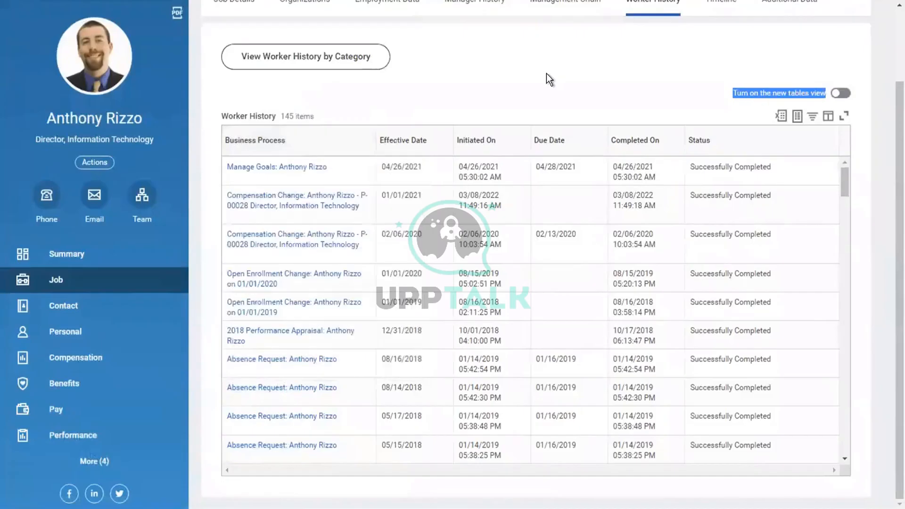
{"action": "scroll", "coordinate": [891, 117], "scroll_direction": "up", "scroll_amount": 2}
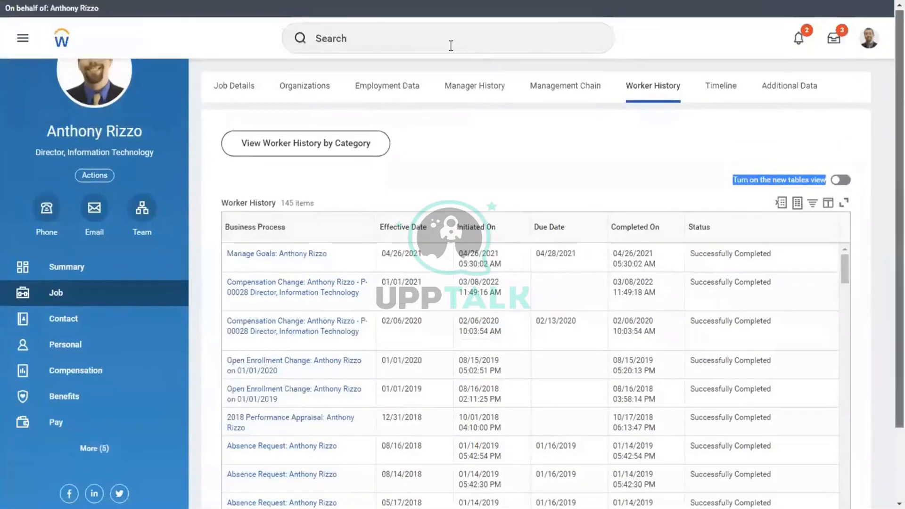
Run the Start Proxy task with another HR user chosen in the Act As field
{"action": "left_click", "coordinate": [411, 45]}
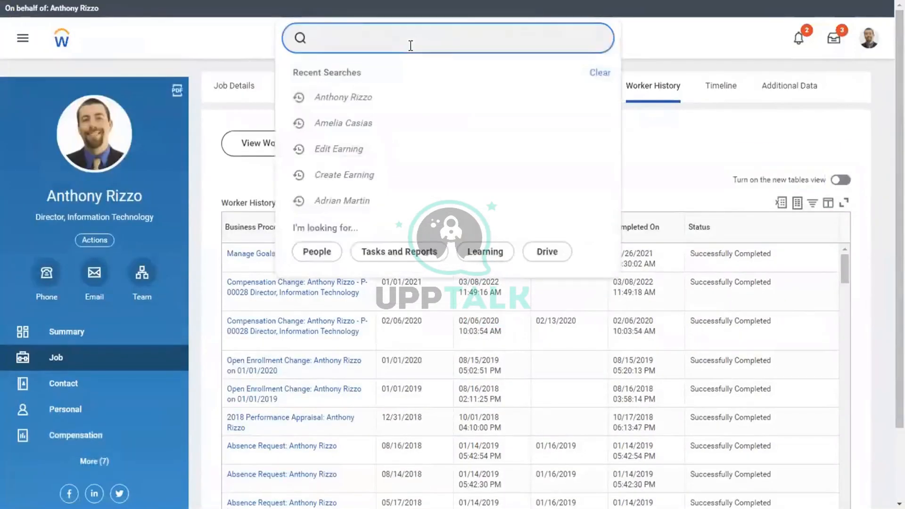
{"action": "type", "text": "start proxy"}
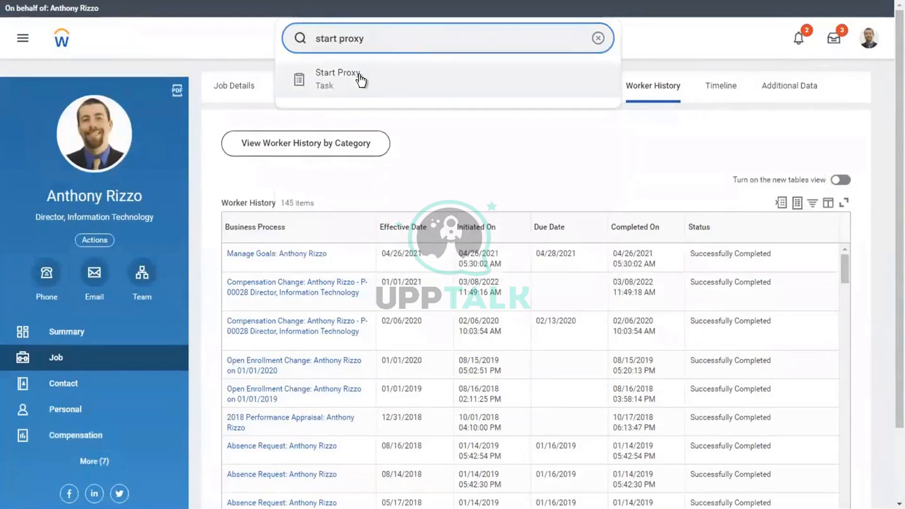
{"action": "left_click", "coordinate": [360, 77]}
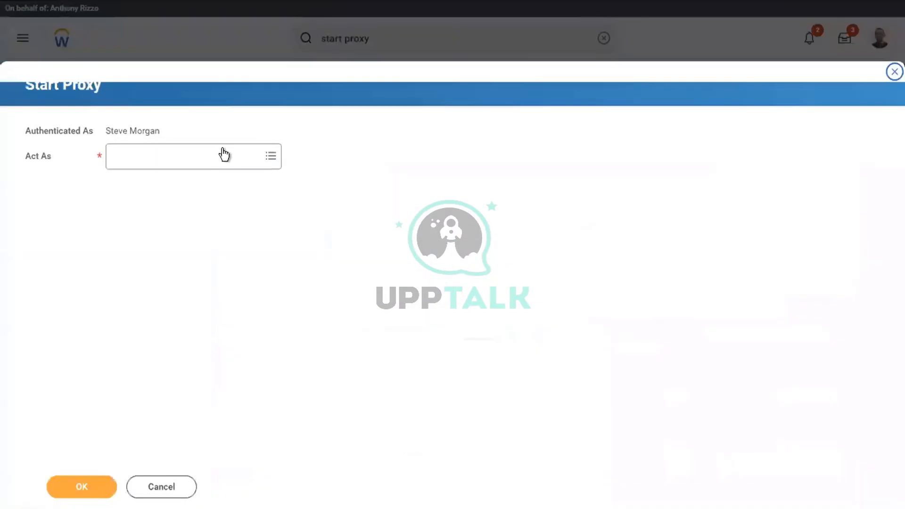
{"action": "left_click", "coordinate": [222, 154]}
{"action": "type", "text": "logan mc"}
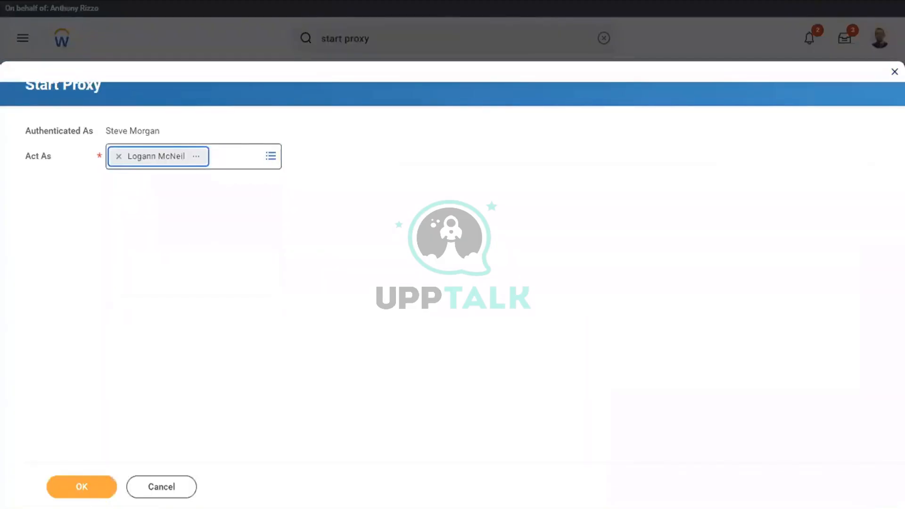
{"action": "left_click", "coordinate": [86, 491]}
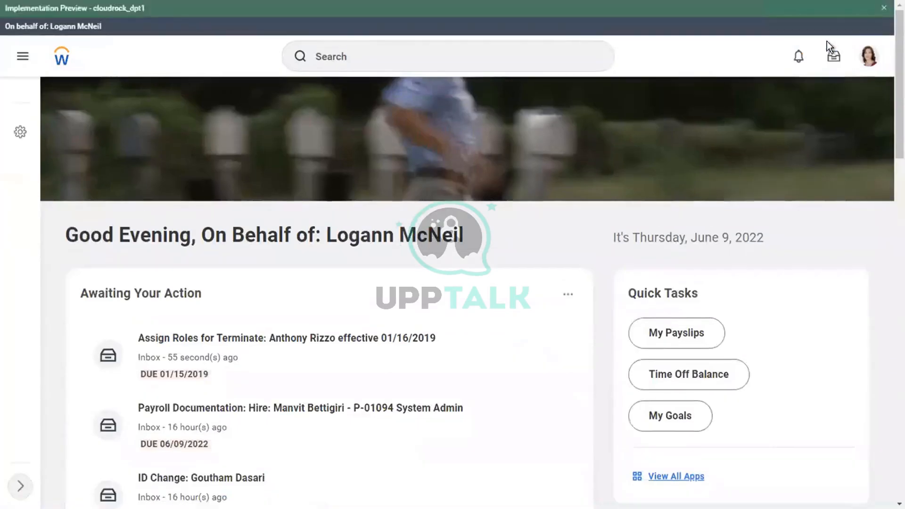
Find the employee and show his Job details, position P-00028 Director, Information Technology
{"action": "left_click", "coordinate": [833, 54]}
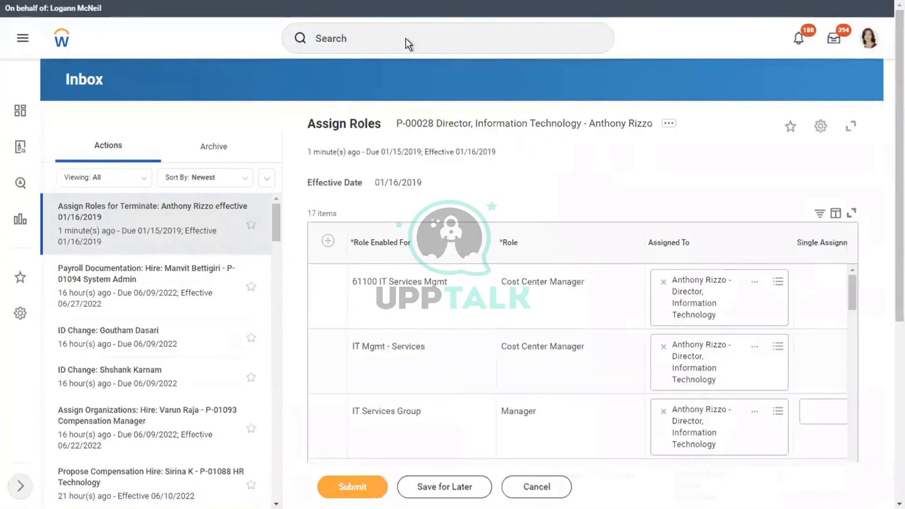
{"action": "left_click", "coordinate": [351, 38]}
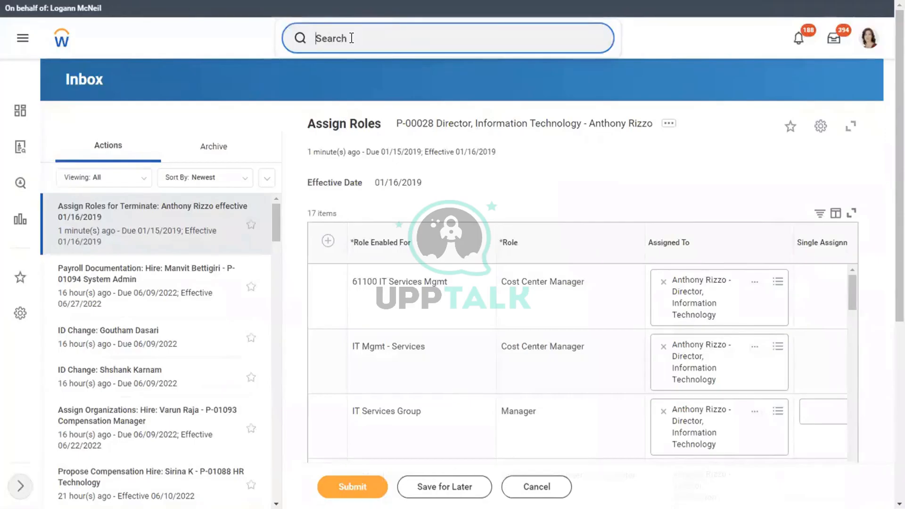
{"action": "type", "text": "anthony"}
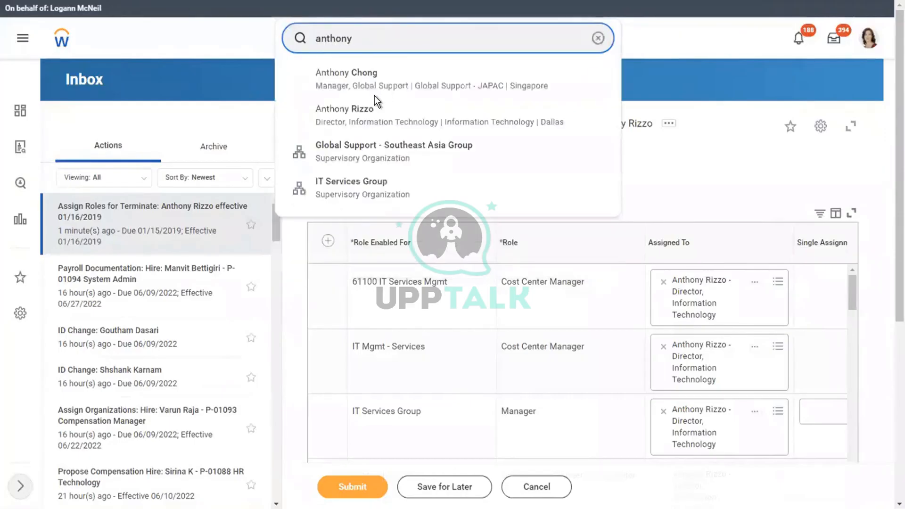
{"action": "left_click", "coordinate": [366, 110]}
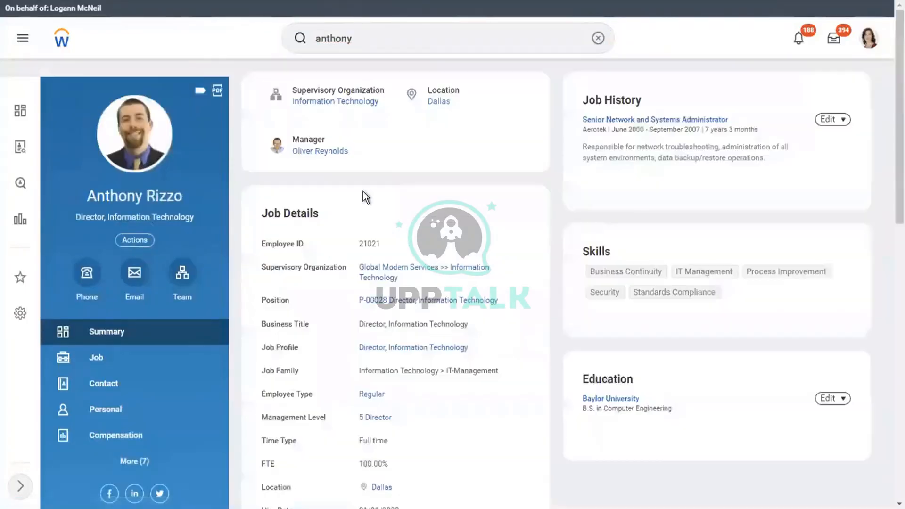
{"action": "left_click", "coordinate": [112, 355]}
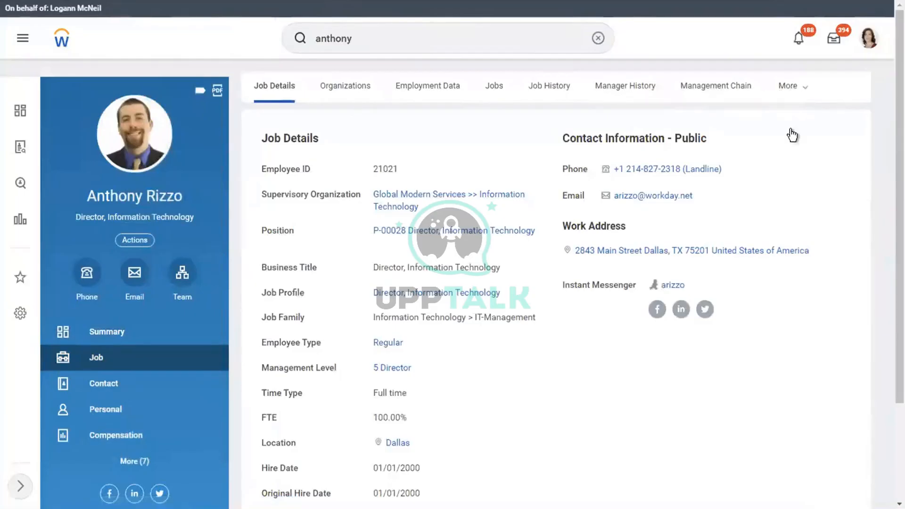
Filter the employee's Worker History to the Terminate business process
{"action": "left_click", "coordinate": [786, 90]}
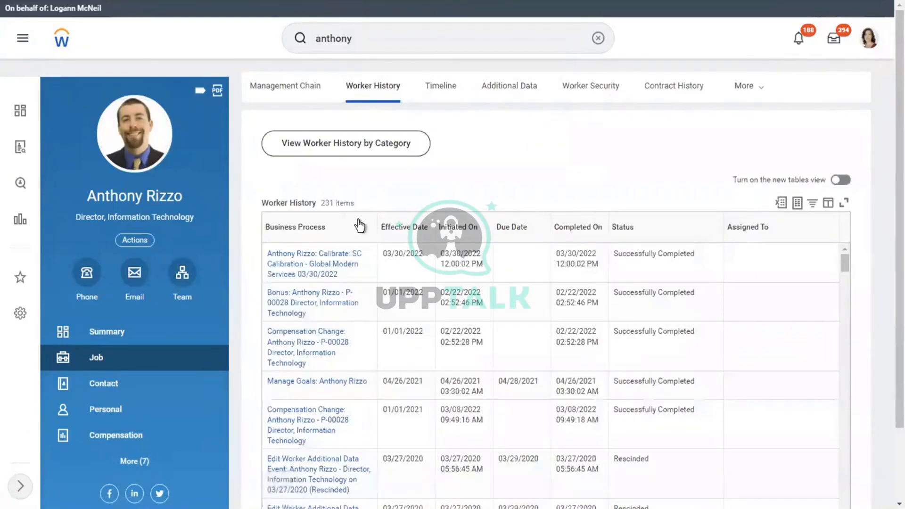
{"action": "left_click", "coordinate": [357, 228]}
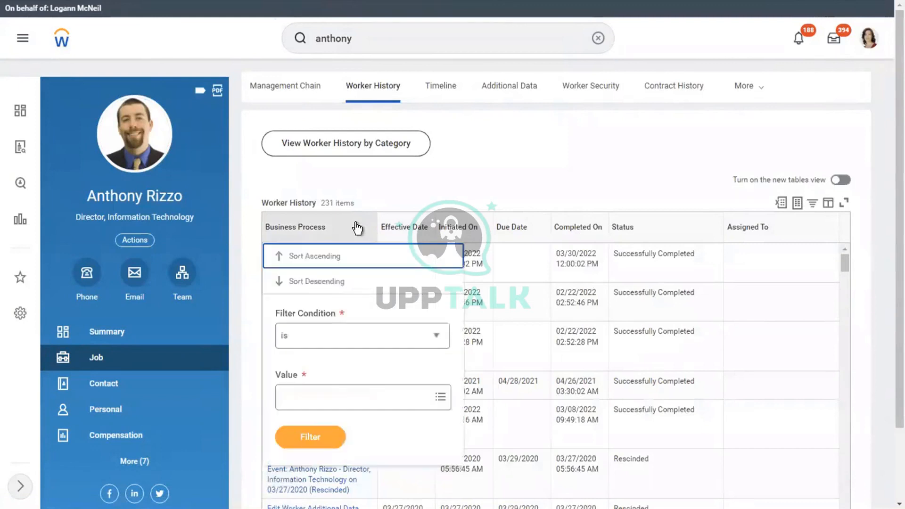
{"action": "left_click", "coordinate": [308, 406]}
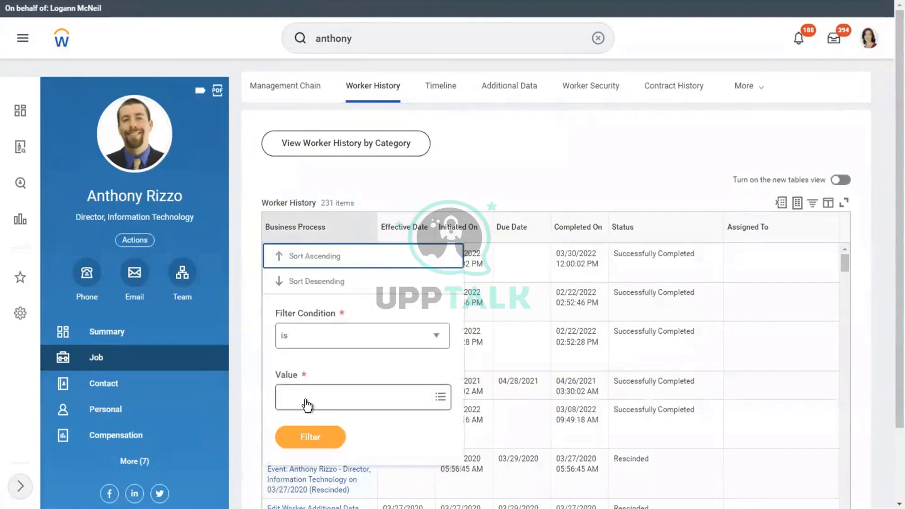
{"action": "type", "text": "te"}
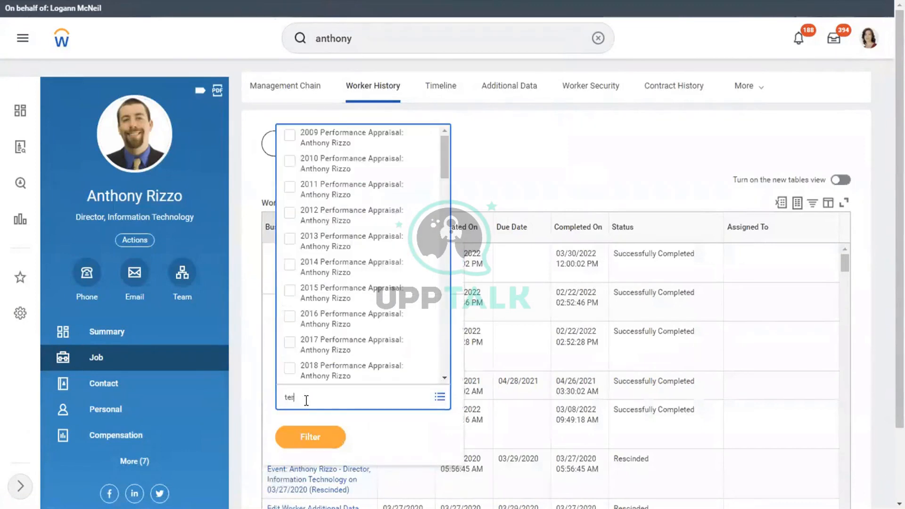
{"action": "type", "text": "rm"}
{"action": "key", "text": "Return"}
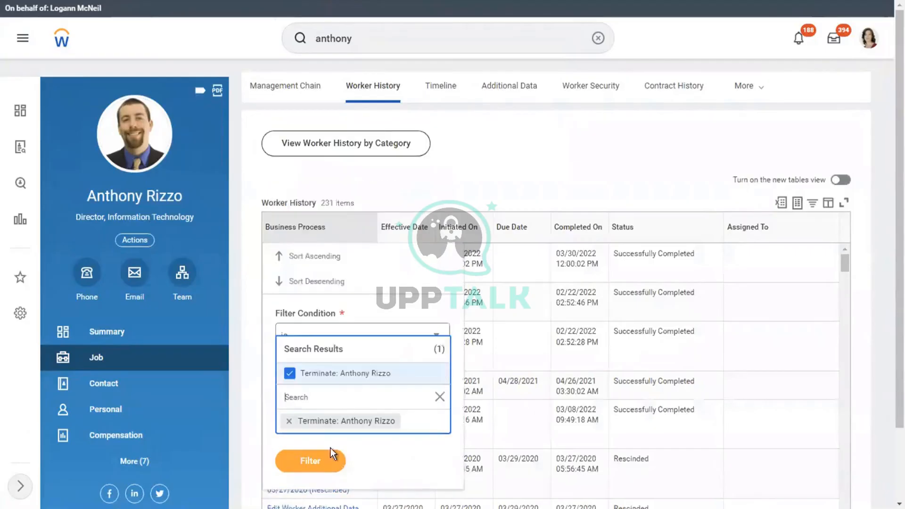
{"action": "left_click", "coordinate": [320, 457]}
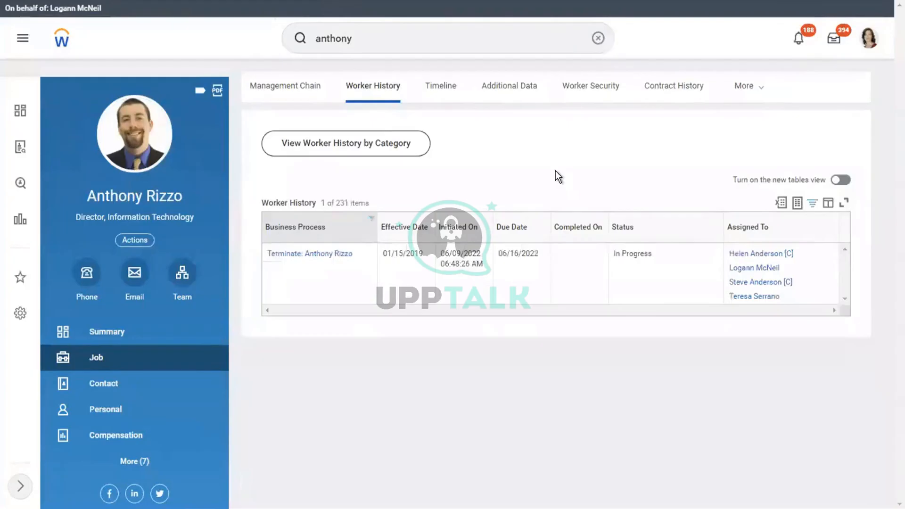
{"action": "mouse_move", "coordinate": [784, 272]}
Submit the Assign Roles and Time Off Balance for Payout to-dos; close the job requisition step unfinished
{"action": "left_click", "coordinate": [834, 40]}
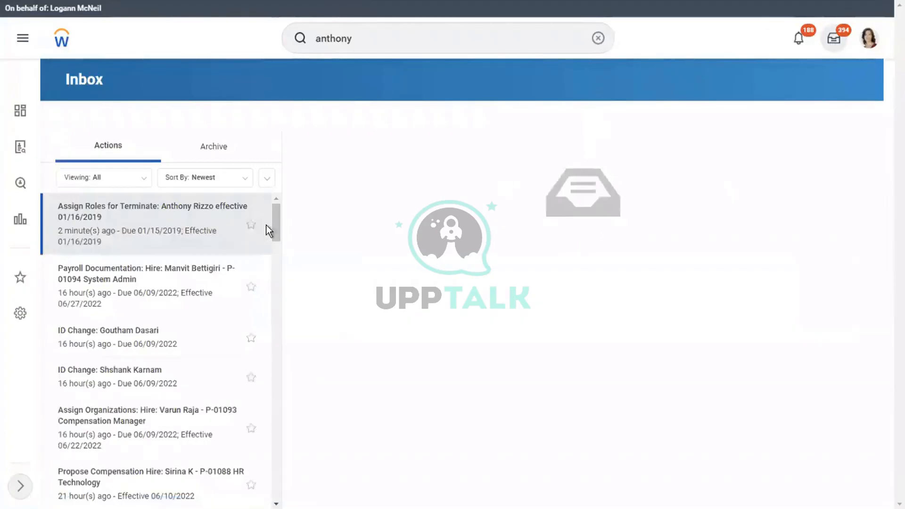
{"action": "left_click", "coordinate": [360, 487]}
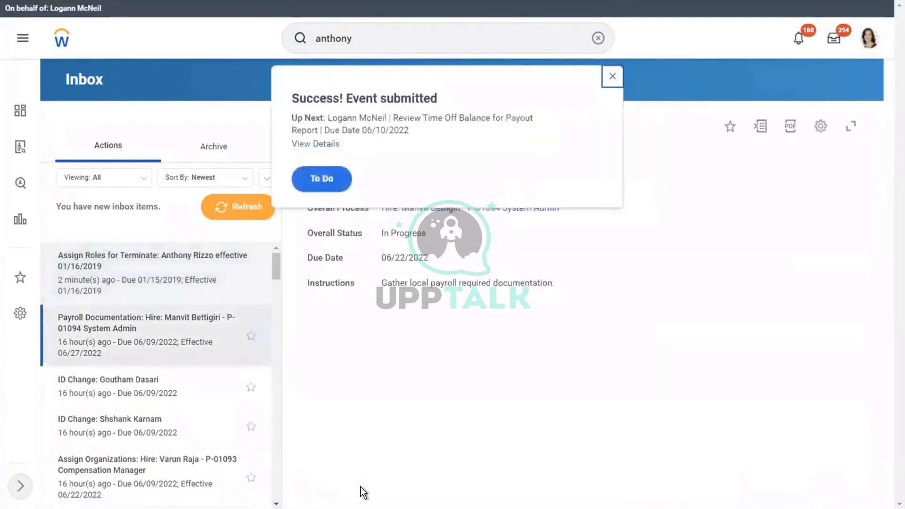
{"action": "left_click", "coordinate": [315, 179]}
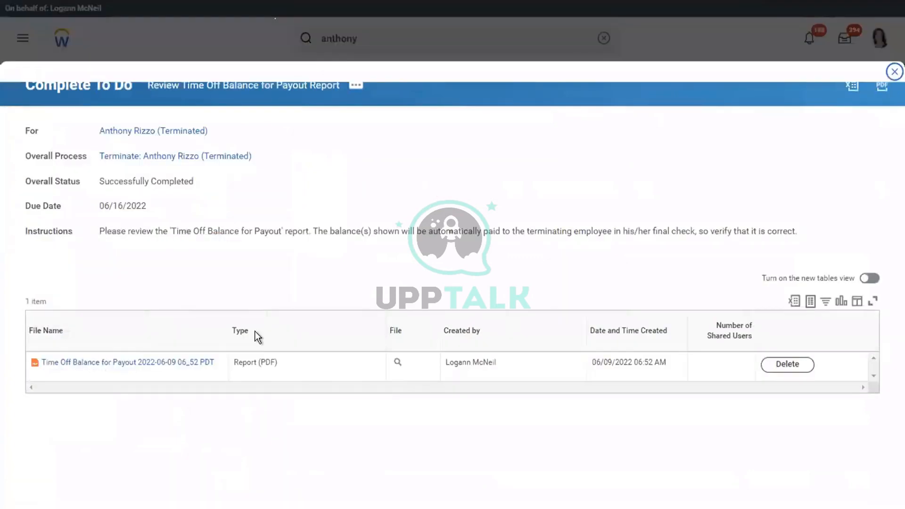
{"action": "left_click", "coordinate": [94, 490]}
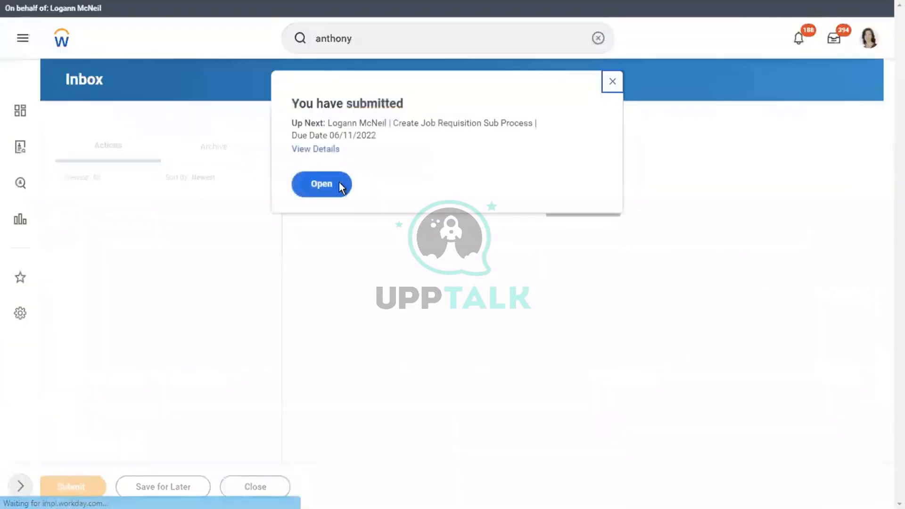
{"action": "left_click", "coordinate": [321, 183]}
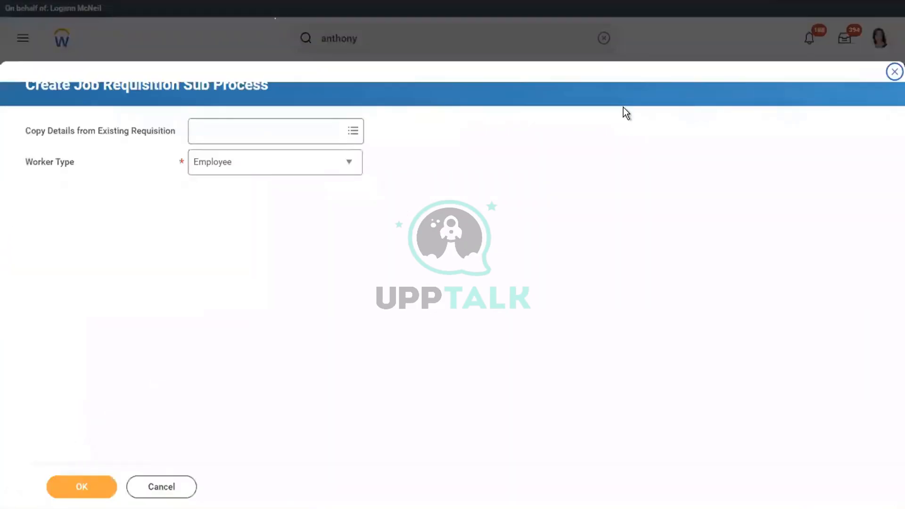
{"action": "left_click", "coordinate": [892, 73]}
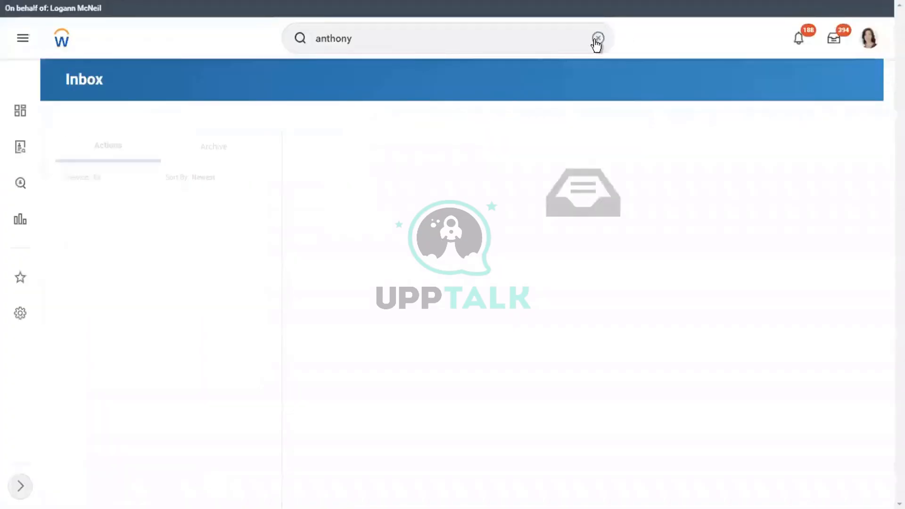
Refine the search with 'ri', open the employee's Terminated profile, then clear the search box
{"action": "left_click", "coordinate": [380, 39]}
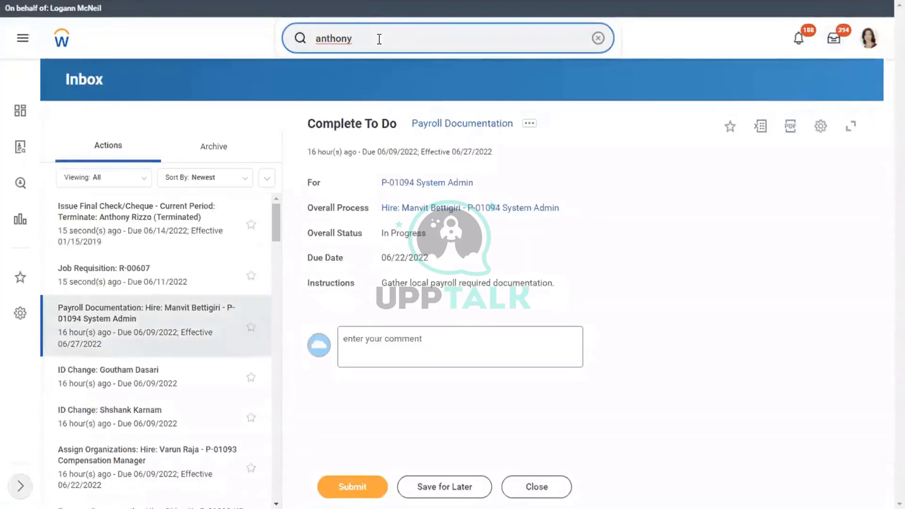
{"action": "type", "text": "ri"}
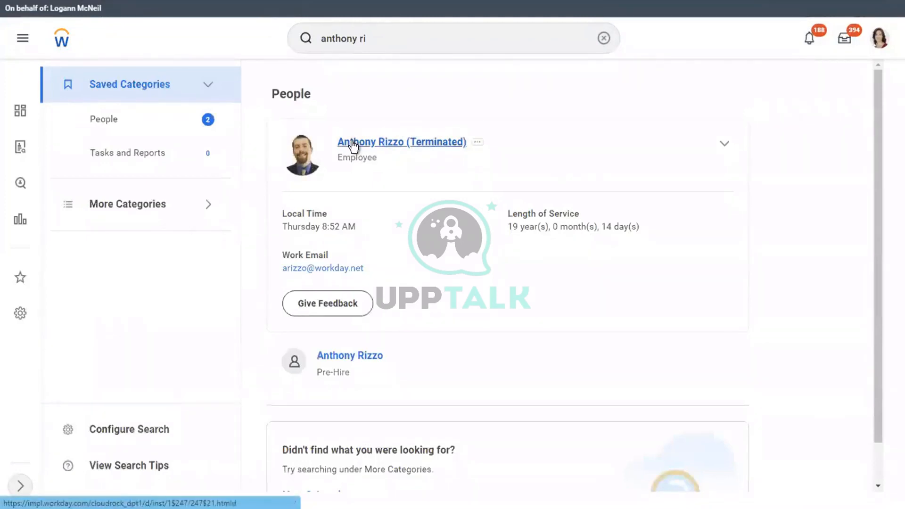
{"action": "left_click", "coordinate": [352, 141]}
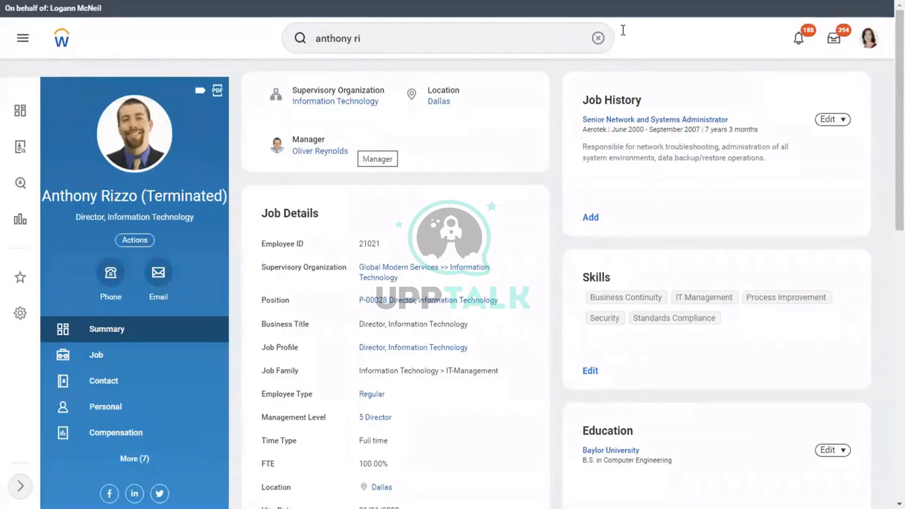
{"action": "left_click", "coordinate": [599, 39]}
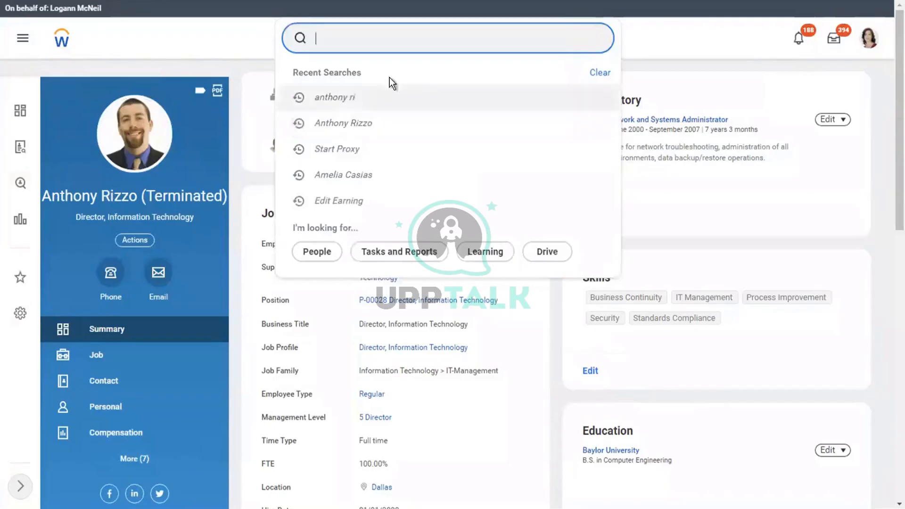
{"action": "left_click", "coordinate": [369, 47]}
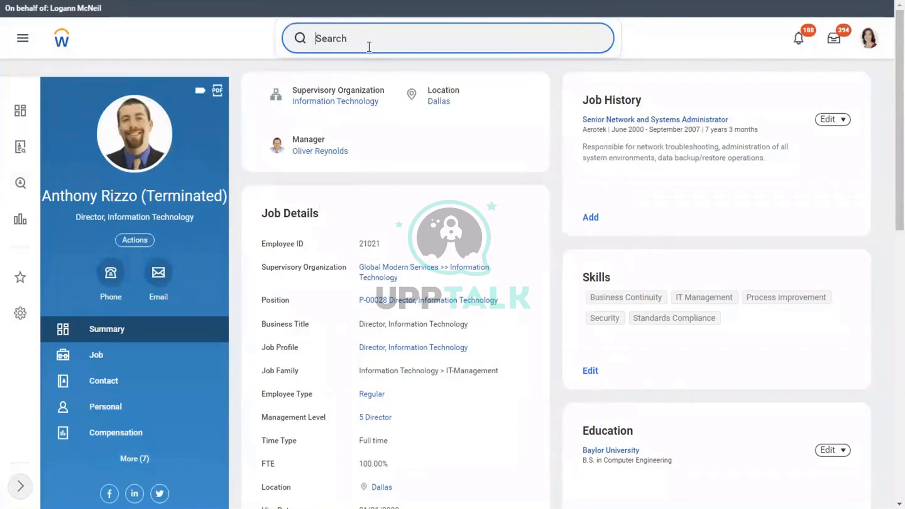
Search 'run on de' for the on-demand payment task, browse periods by pay group, and cancel the Create Earning form
{"action": "type", "text": "run on de"}
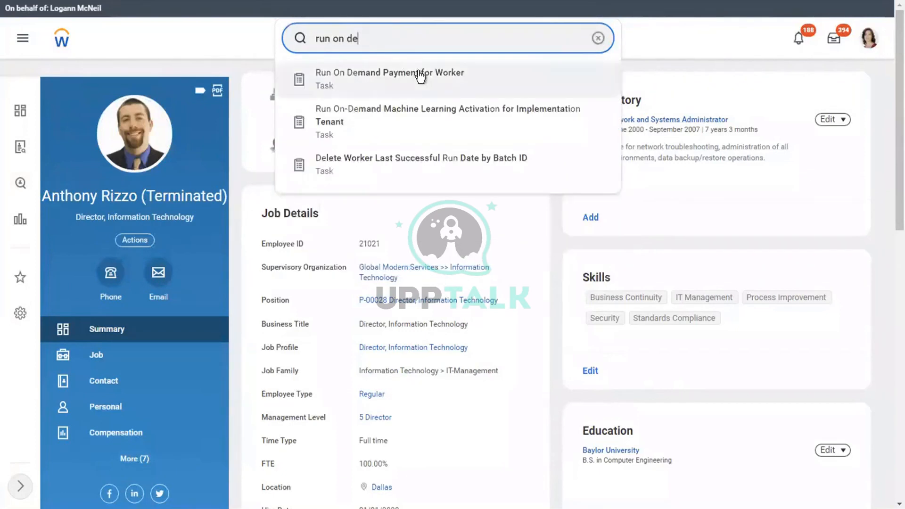
{"action": "left_click", "coordinate": [398, 83]}
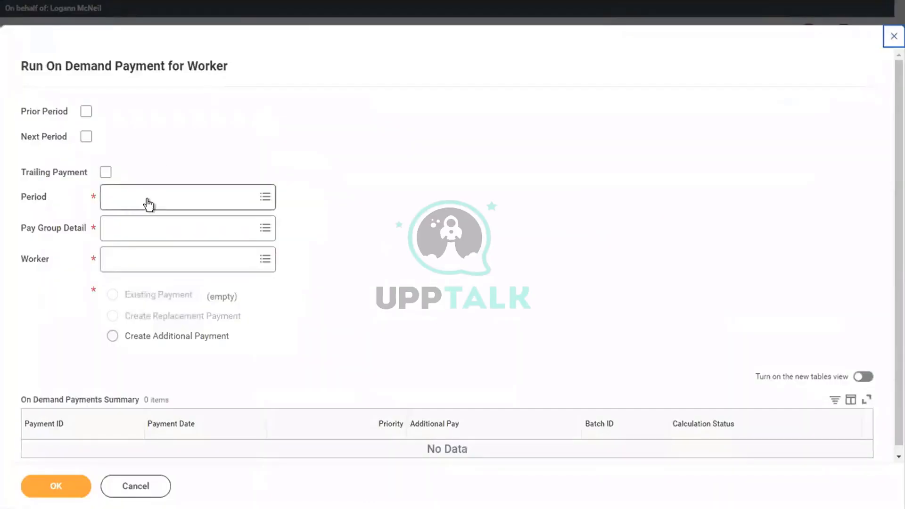
{"action": "left_click", "coordinate": [149, 204]}
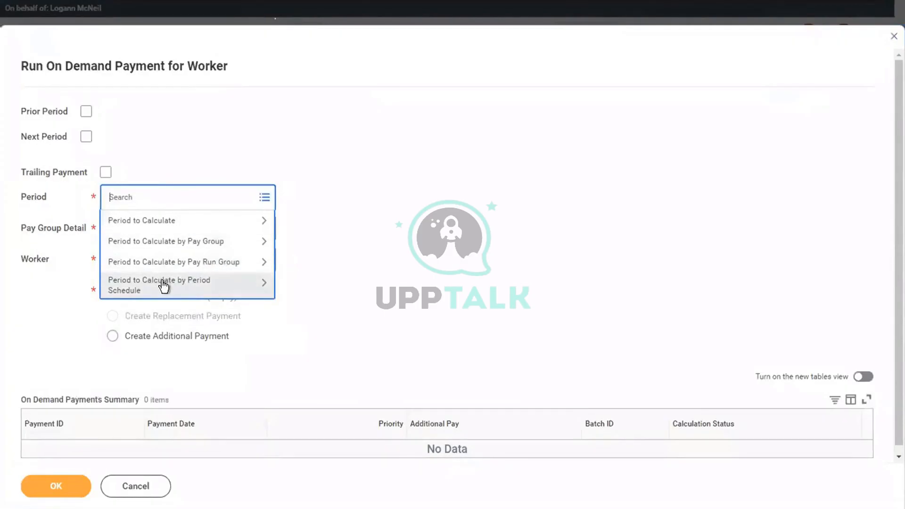
{"action": "left_click", "coordinate": [137, 244]}
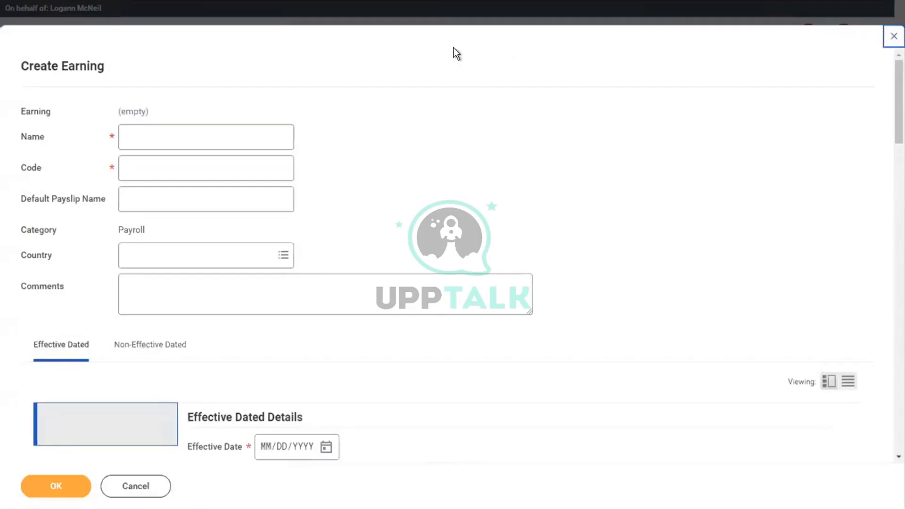
{"action": "left_click", "coordinate": [890, 32]}
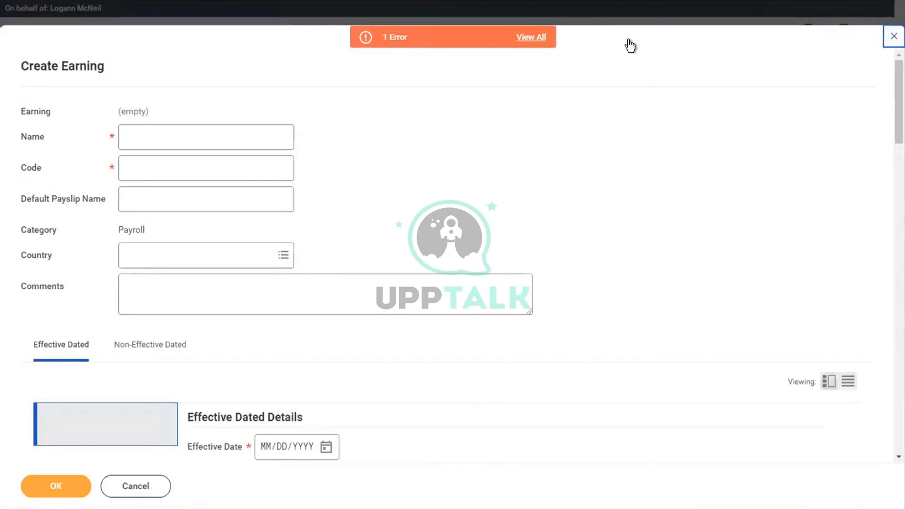
{"action": "left_click", "coordinate": [131, 492]}
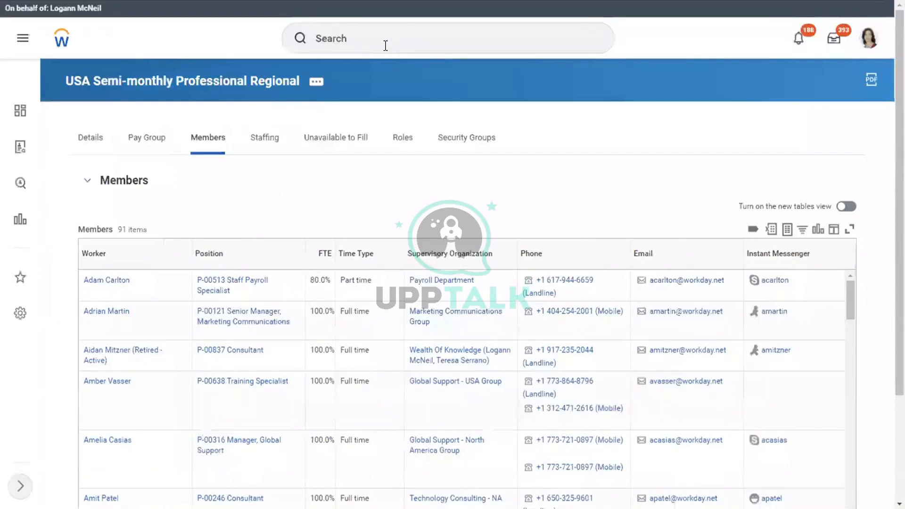
Search Workday globally for the employee by full name, abandoning a Worker column filter
{"action": "left_click", "coordinate": [386, 45]}
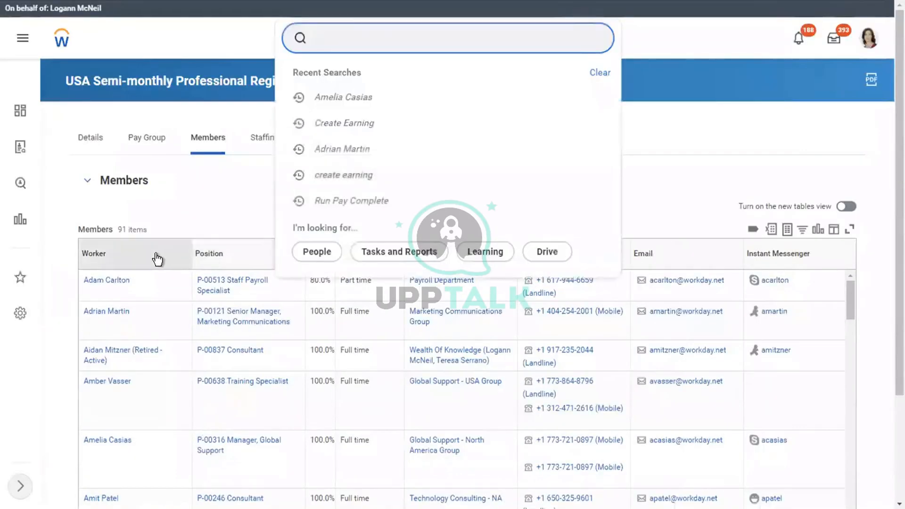
{"action": "left_click", "coordinate": [157, 259]}
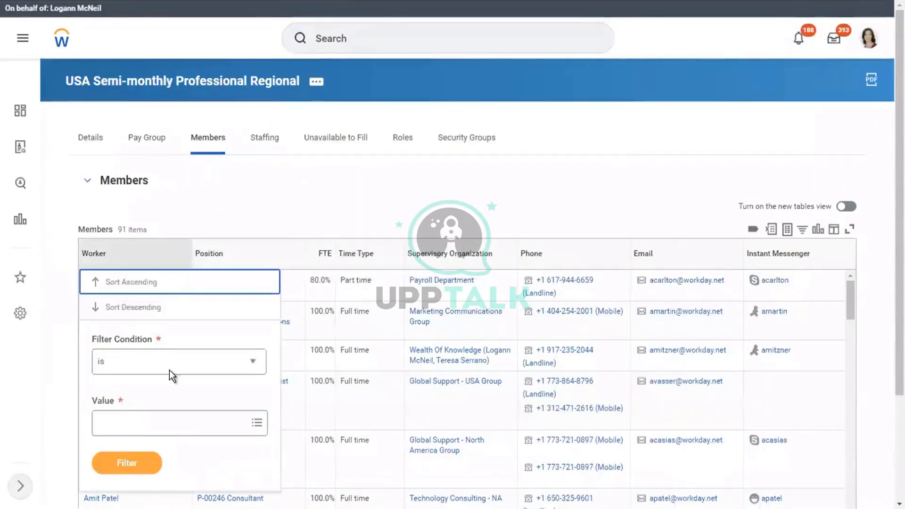
{"action": "left_click", "coordinate": [134, 425]}
{"action": "type", "text": "anthony"}
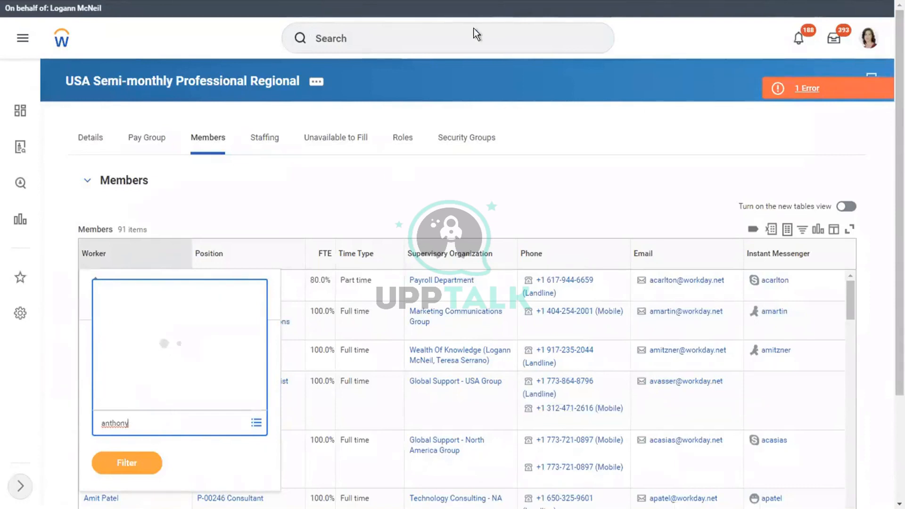
{"action": "left_click", "coordinate": [379, 43]}
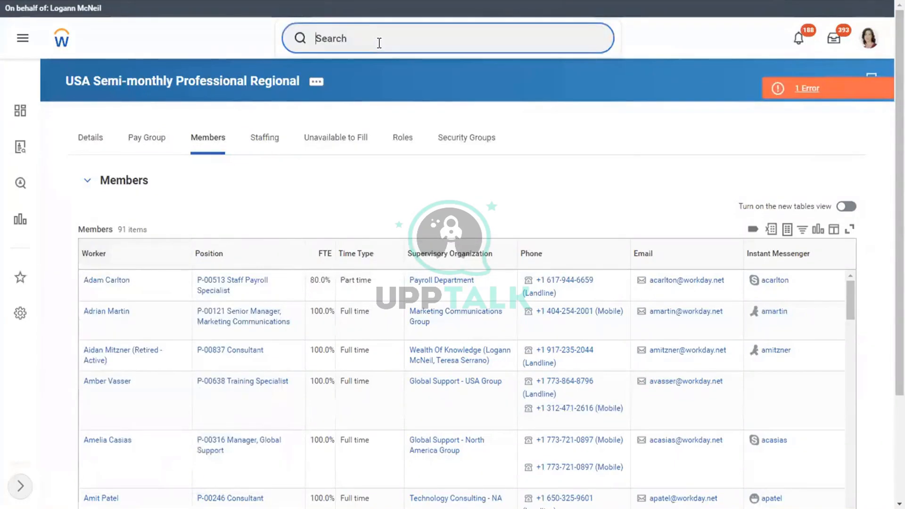
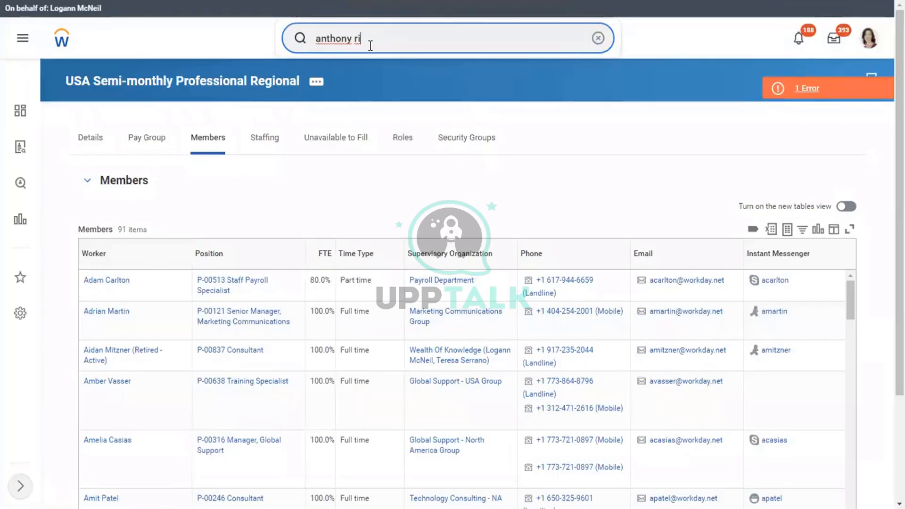
{"action": "key", "text": "Return"}
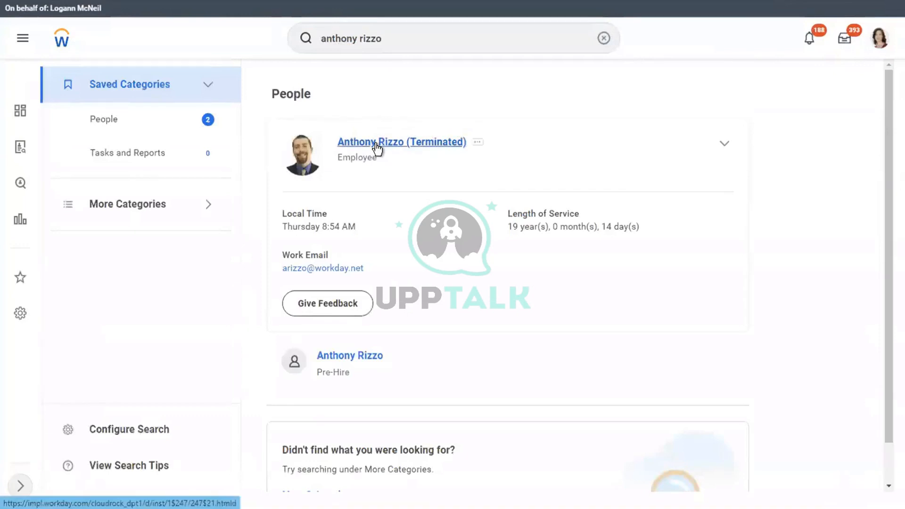
Open the employee's Terminated profile and show his Pay information
{"action": "left_click", "coordinate": [375, 143]}
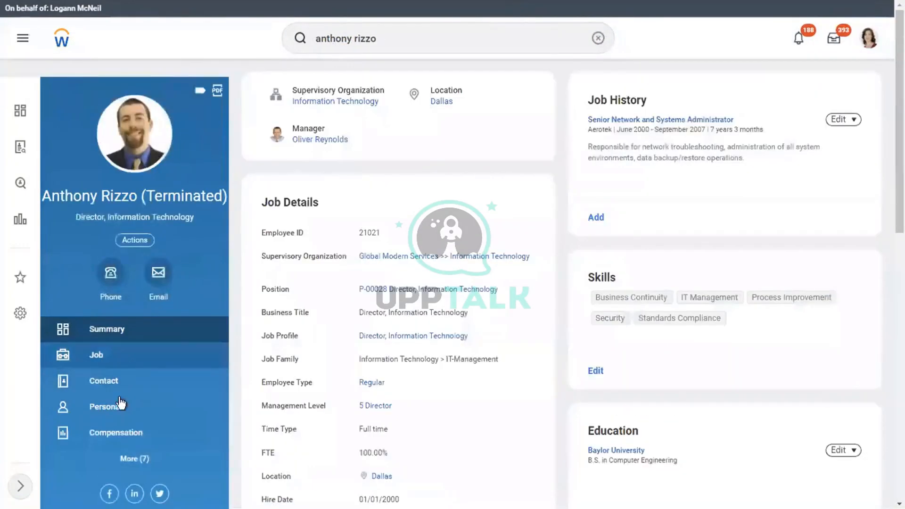
{"action": "left_click", "coordinate": [162, 469]}
{"action": "left_click", "coordinate": [96, 465]}
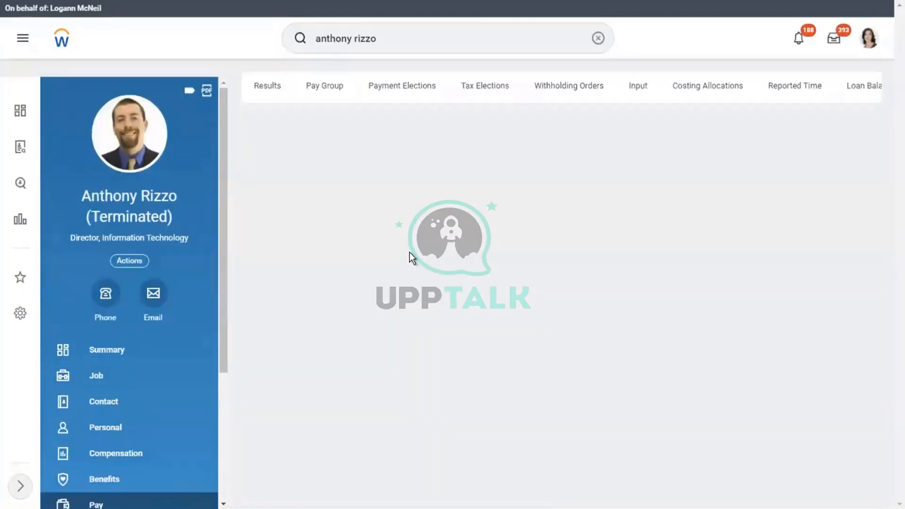
Choose period 01/16/2019 - 01/31/2019 and the USA Semi-monthly Professional Regional Regular pay group detail
{"action": "left_click", "coordinate": [324, 85]}
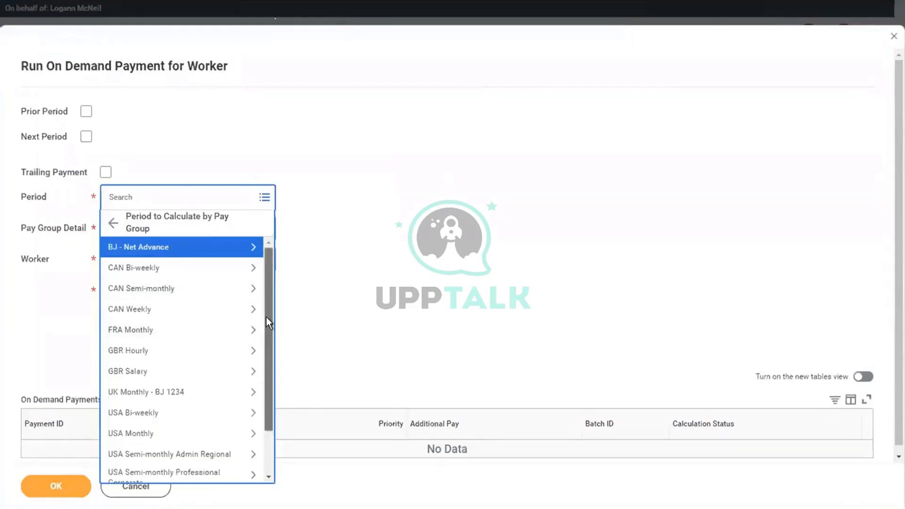
{"action": "scroll", "coordinate": [266, 317], "scroll_direction": "down", "scroll_amount": 1}
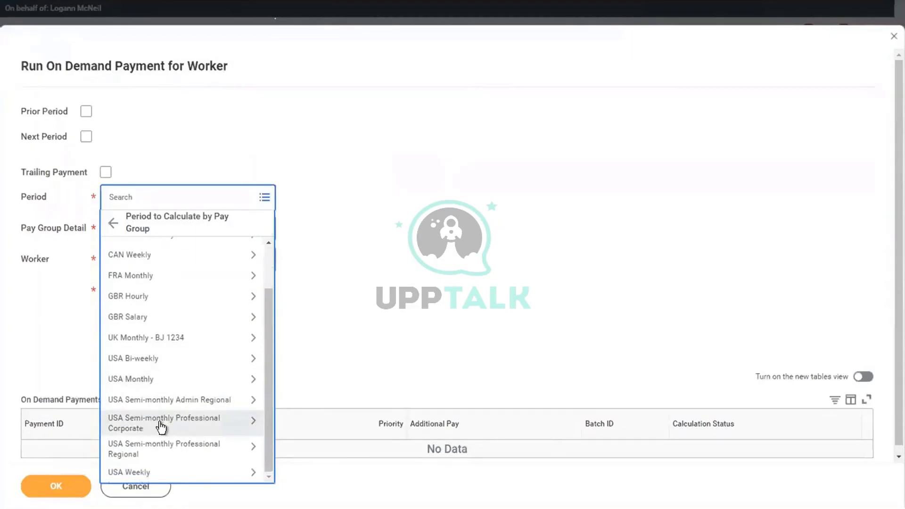
{"action": "left_click", "coordinate": [173, 449]}
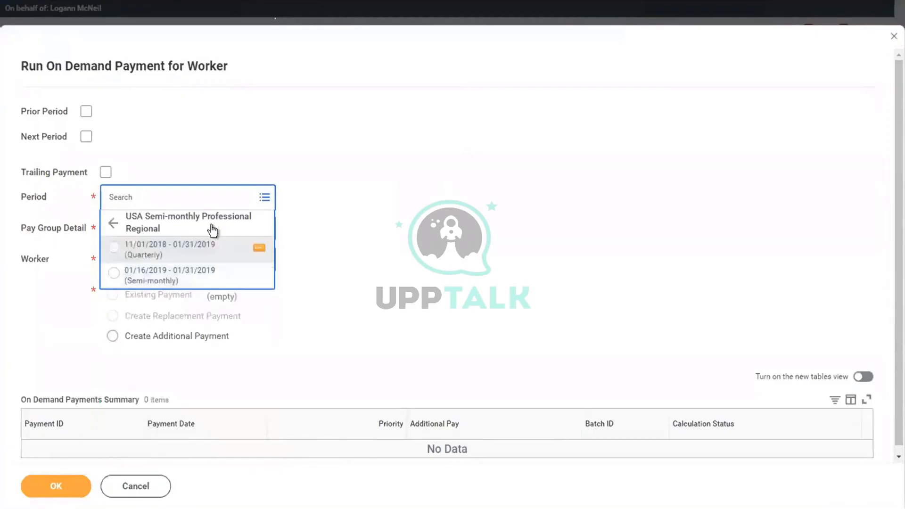
{"action": "left_click", "coordinate": [256, 254]}
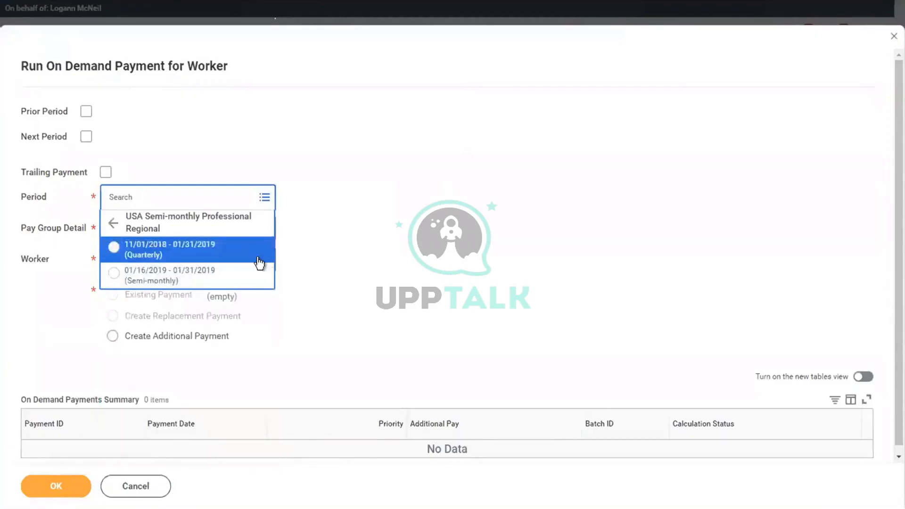
{"action": "left_click", "coordinate": [390, 167]}
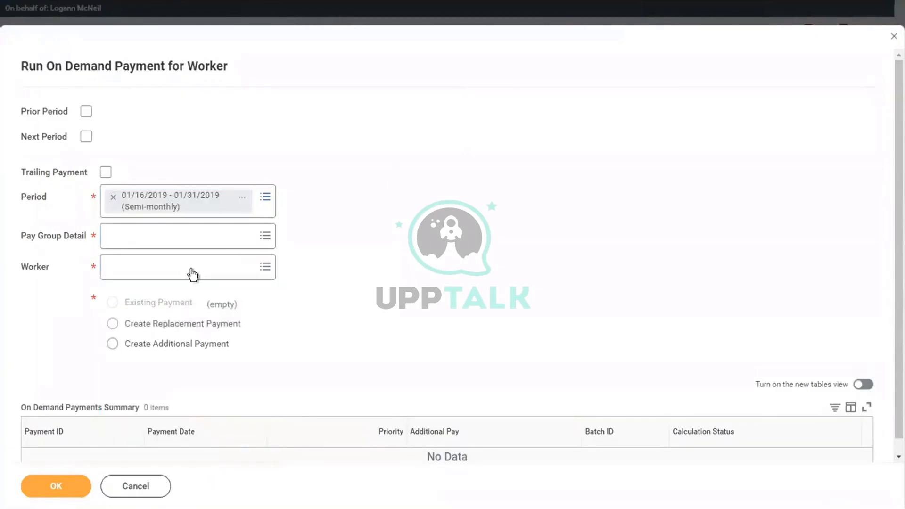
{"action": "left_click", "coordinate": [130, 241]}
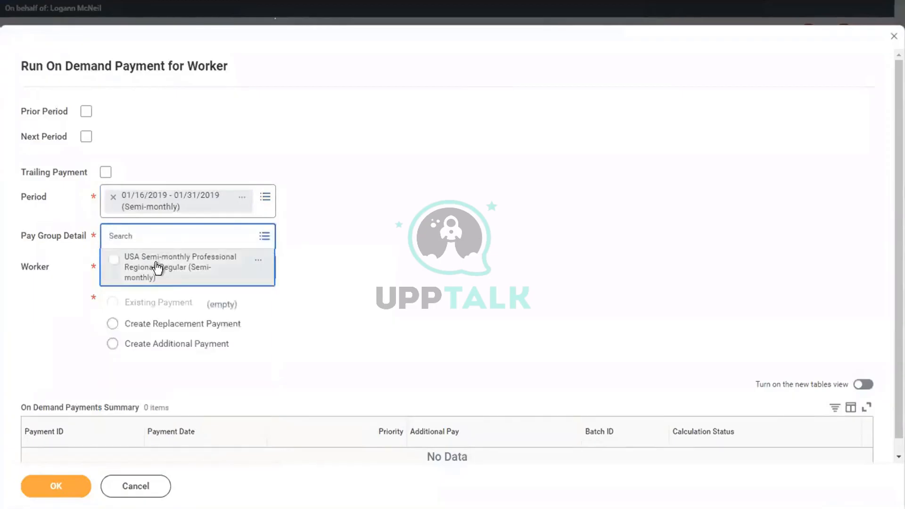
{"action": "left_click", "coordinate": [157, 268]}
Select the terminated employee as the worker and choose Create Replacement Payment
{"action": "left_click", "coordinate": [178, 286]}
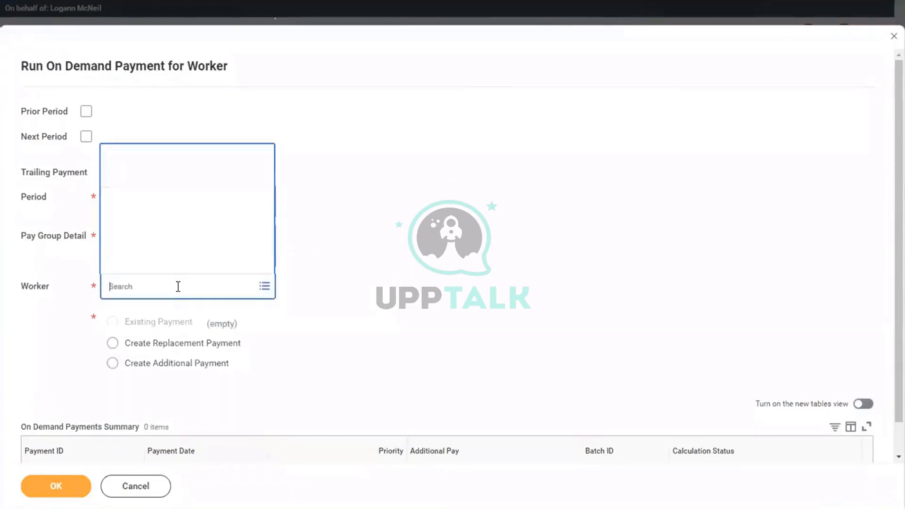
{"action": "type", "text": "anthony"}
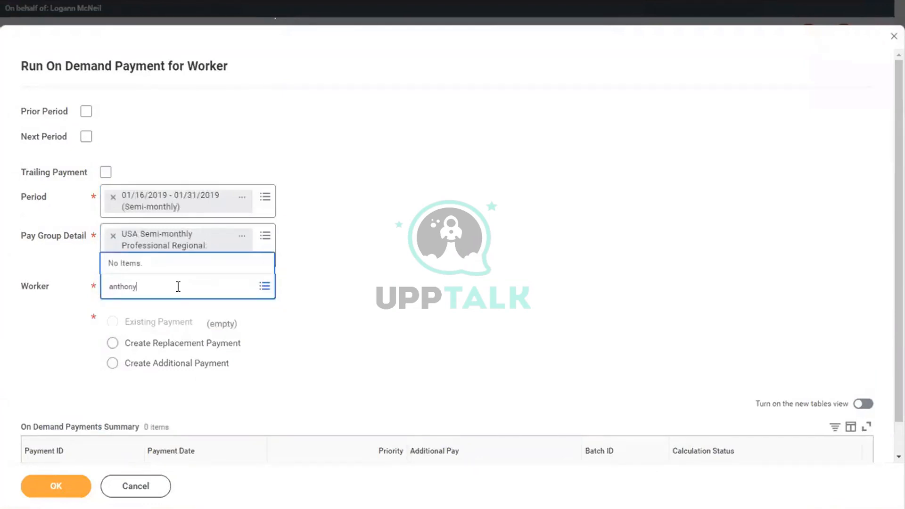
{"action": "key", "text": "Return"}
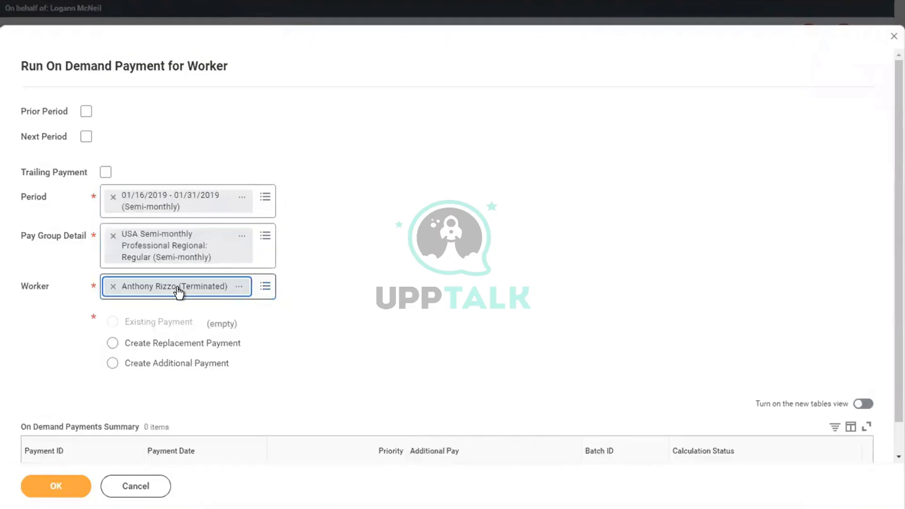
{"action": "left_click", "coordinate": [146, 346]}
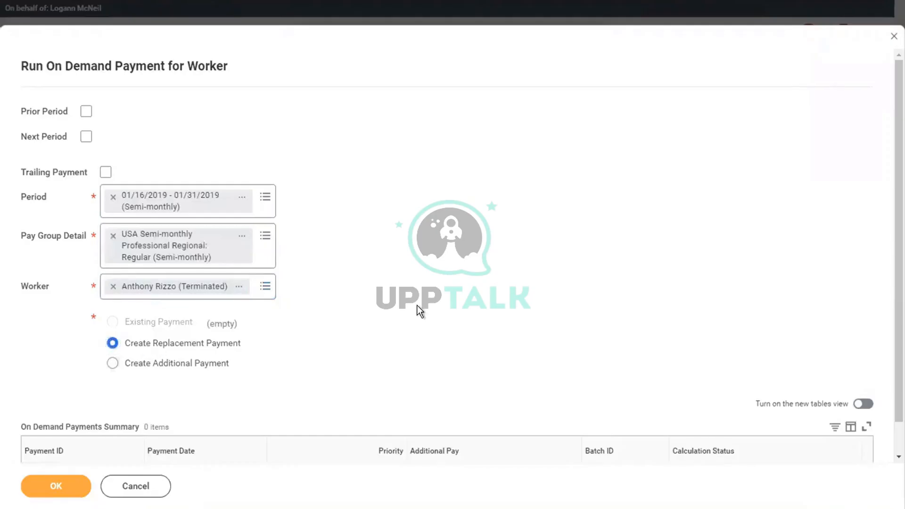
{"action": "scroll", "coordinate": [417, 305], "scroll_direction": "down", "scroll_amount": 1}
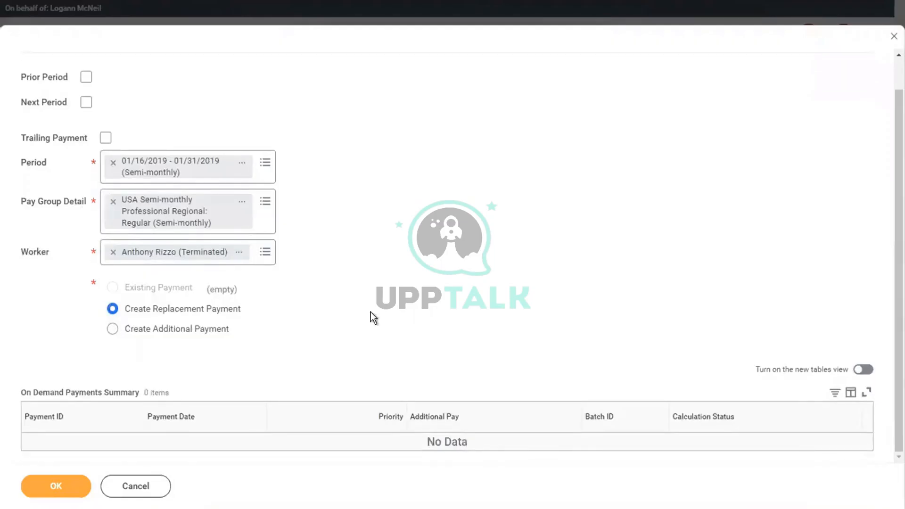
Continue to the calculation, setting reason Severance and payment date 01/31/2019
{"action": "left_click", "coordinate": [45, 491]}
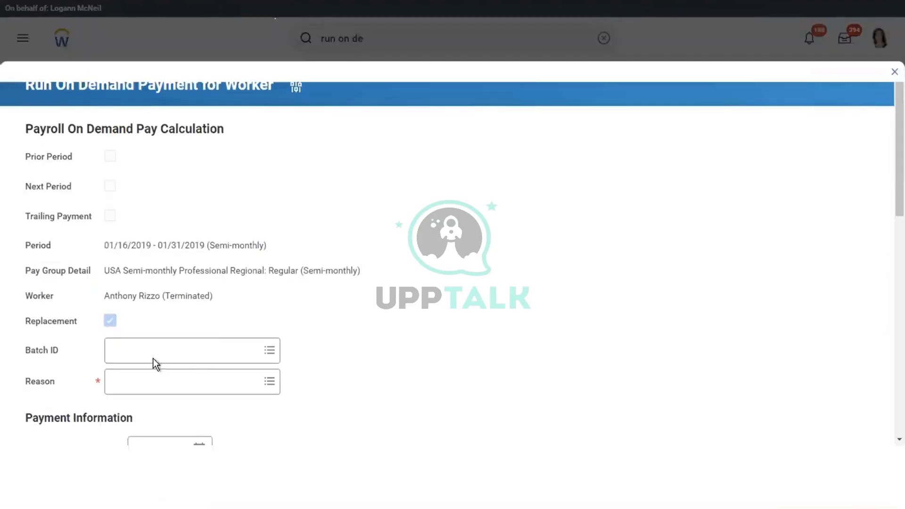
{"action": "left_click", "coordinate": [193, 378]}
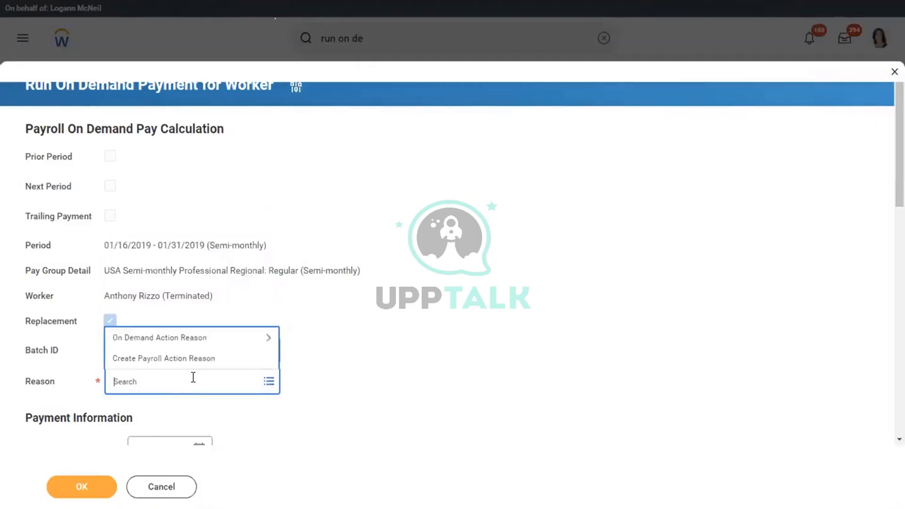
{"action": "left_click", "coordinate": [139, 339]}
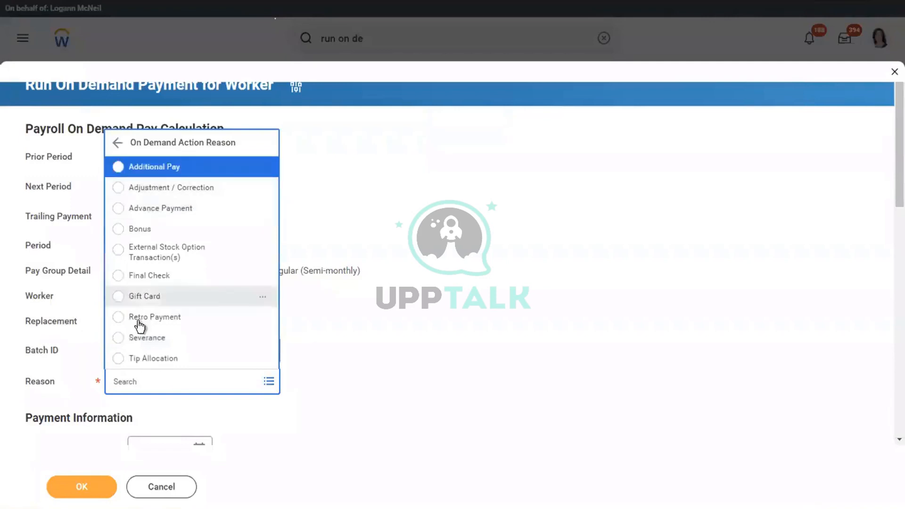
{"action": "key", "text": "Return"}
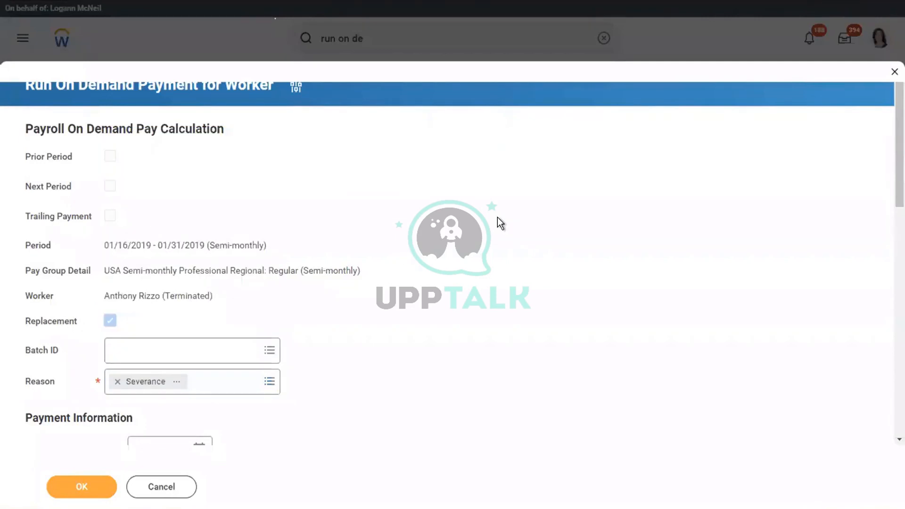
{"action": "scroll", "coordinate": [498, 218], "scroll_direction": "down", "scroll_amount": 3}
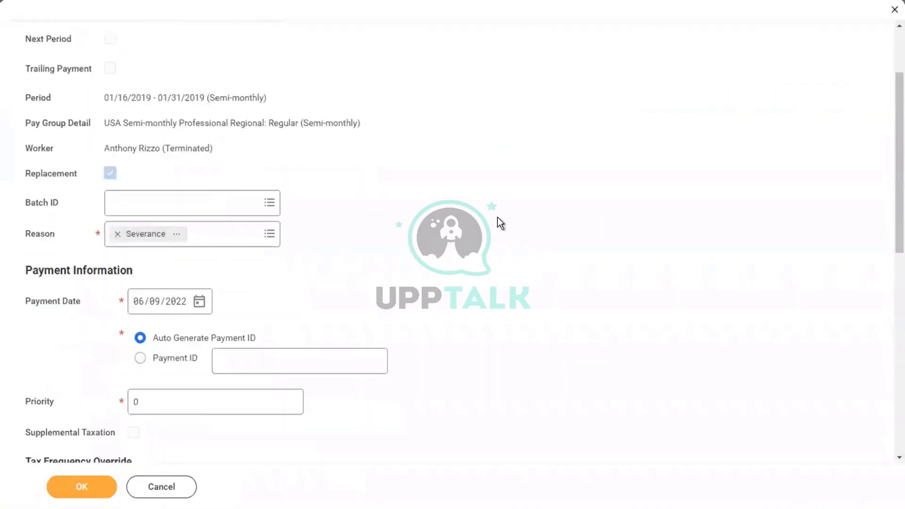
{"action": "scroll", "coordinate": [499, 221], "scroll_direction": "down", "scroll_amount": 1}
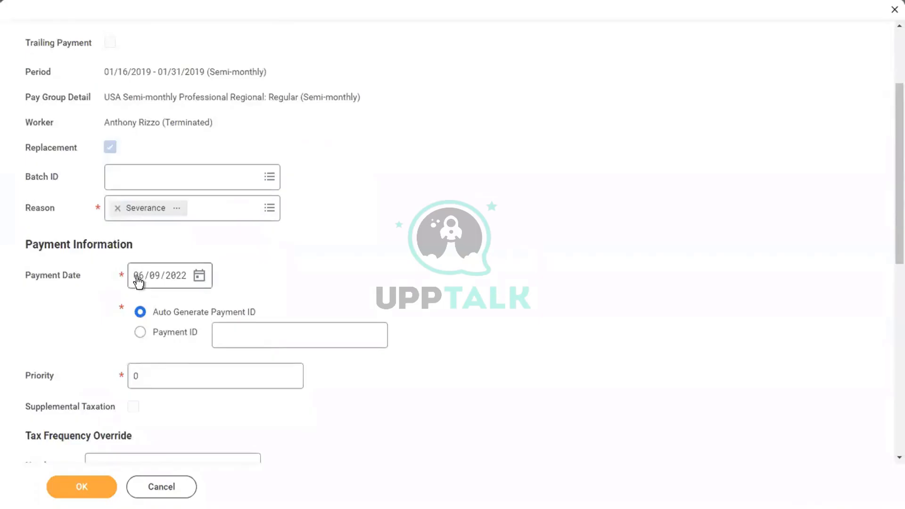
{"action": "left_click", "coordinate": [138, 282]}
{"action": "type", "text": "01/31/2019"}
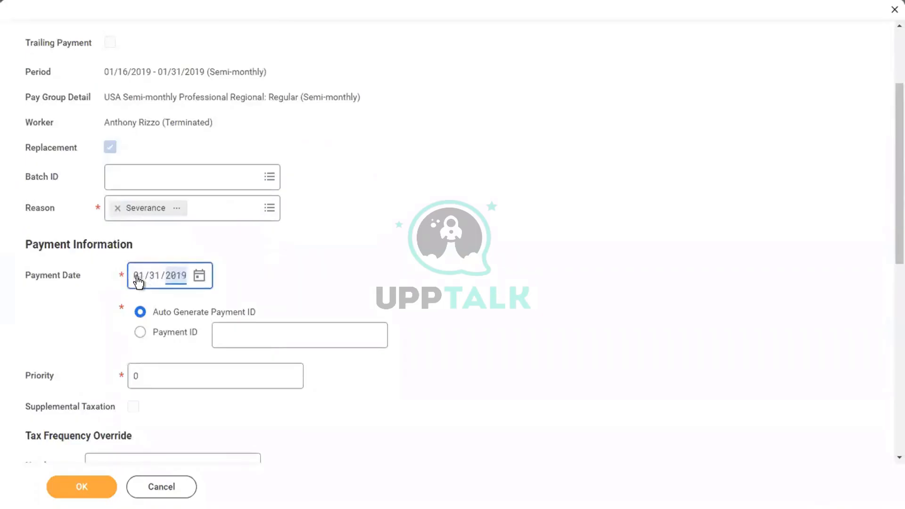
{"action": "left_click", "coordinate": [425, 231]}
{"action": "scroll", "coordinate": [425, 231], "scroll_direction": "down", "scroll_amount": 5}
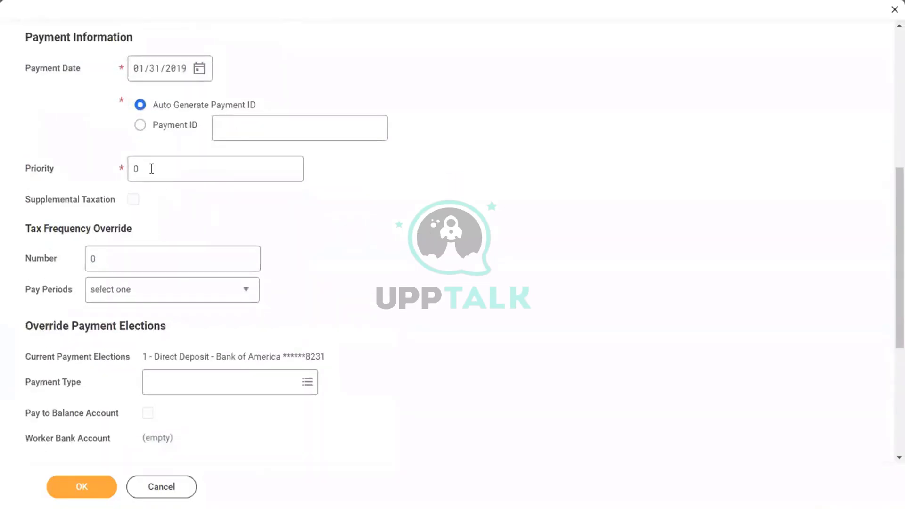
{"action": "left_click", "coordinate": [69, 164]}
{"action": "type", "text": "1"}
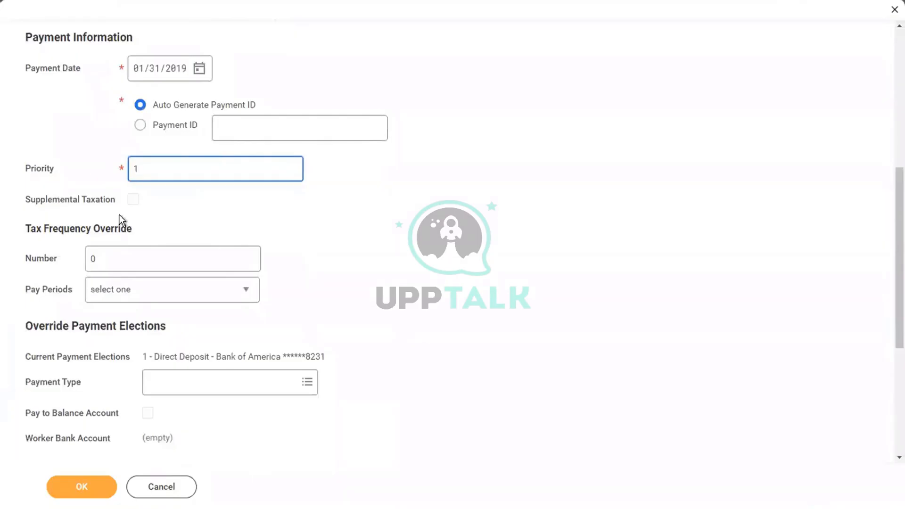
{"action": "left_click", "coordinate": [413, 245]}
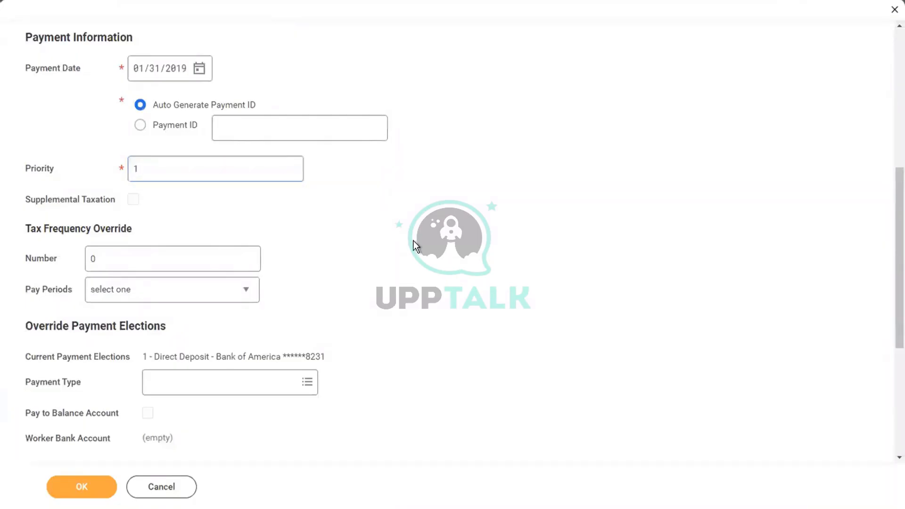
{"action": "scroll", "coordinate": [413, 244], "scroll_direction": "down", "scroll_amount": 4}
{"action": "scroll", "coordinate": [413, 244], "scroll_direction": "down", "scroll_amount": 1}
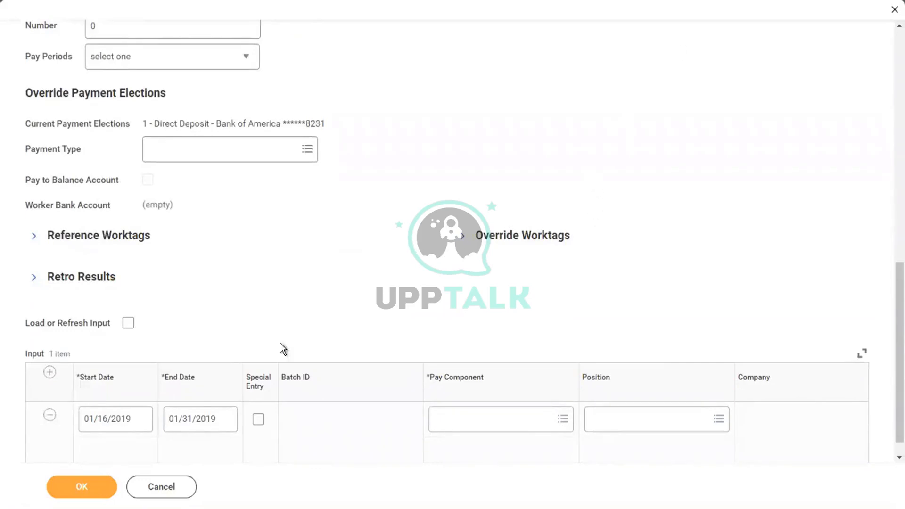
Tick Special Entry on the input row and set its pay component to Severance - Lump Sum
{"action": "left_click", "coordinate": [258, 418]}
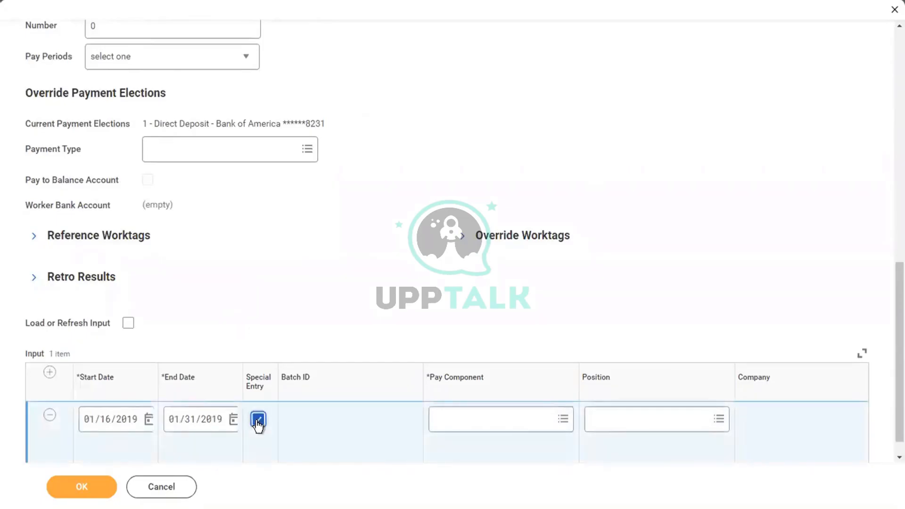
{"action": "left_click", "coordinate": [451, 419]}
{"action": "type", "text": "se"}
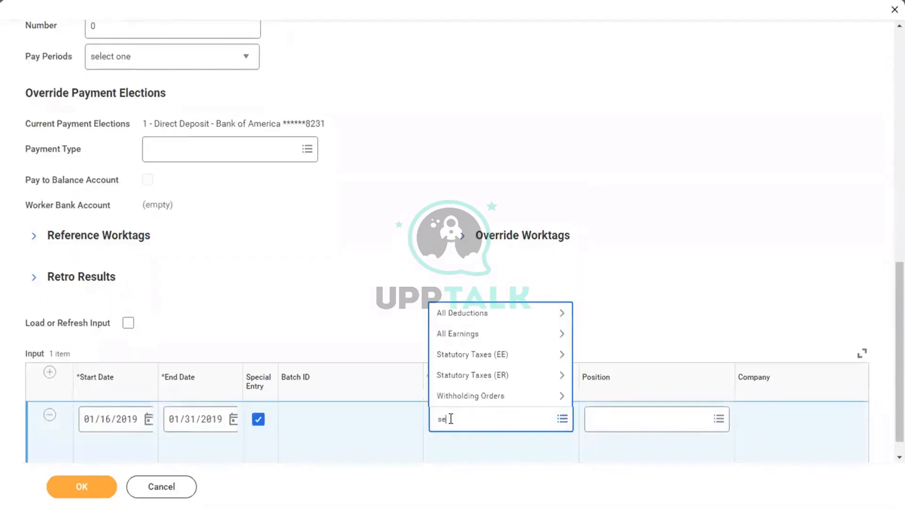
{"action": "type", "text": "vera"}
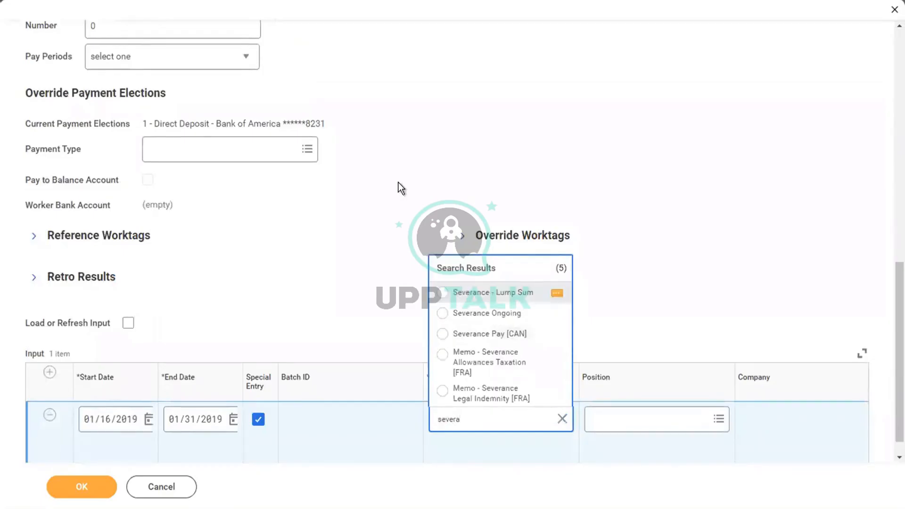
{"action": "key", "text": "Return"}
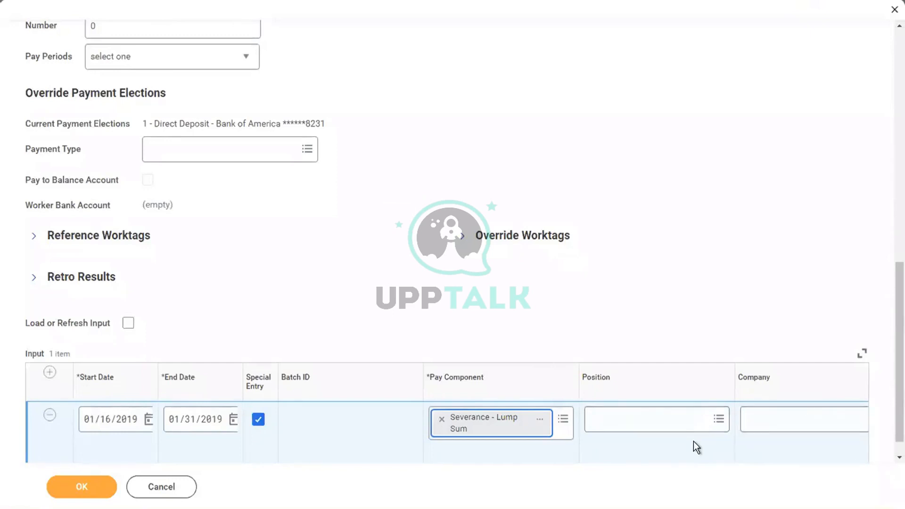
{"action": "scroll", "coordinate": [694, 441], "scroll_direction": "right", "scroll_amount": 5}
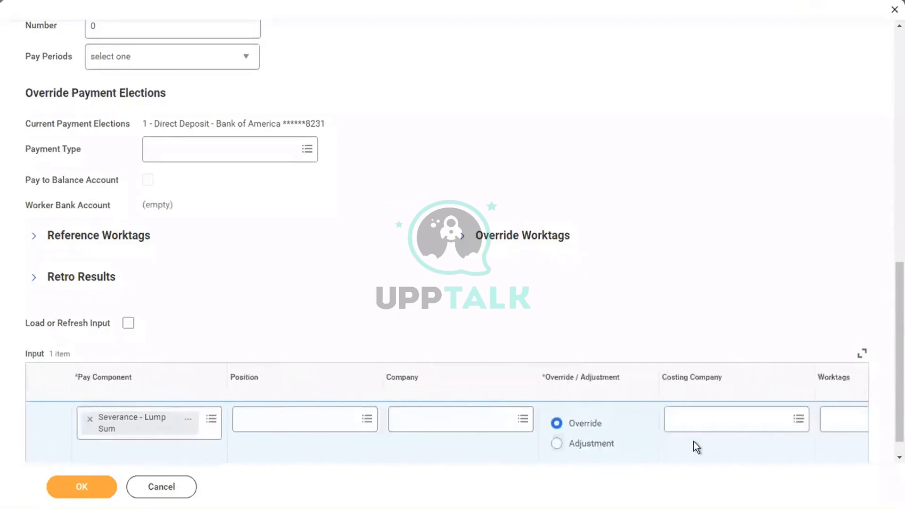
{"action": "scroll", "coordinate": [694, 446], "scroll_direction": "right", "scroll_amount": 10}
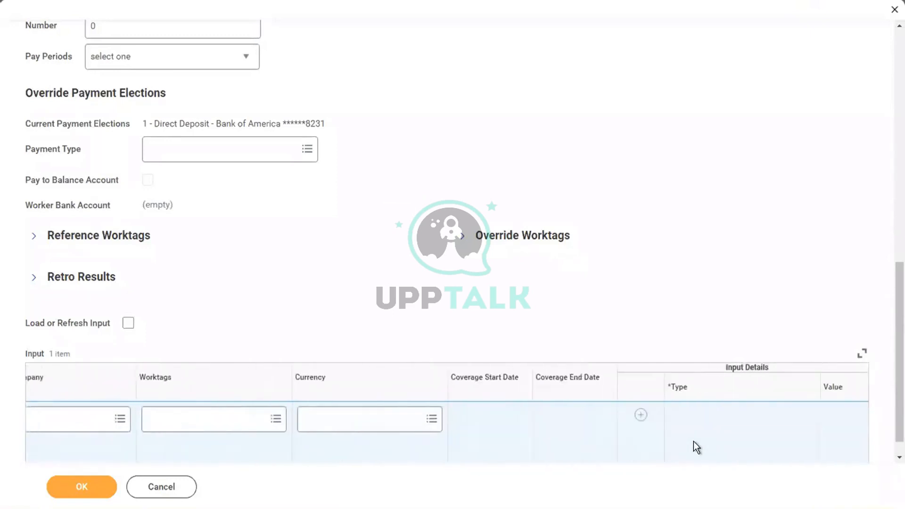
{"action": "scroll", "coordinate": [694, 442], "scroll_direction": "right", "scroll_amount": 4}
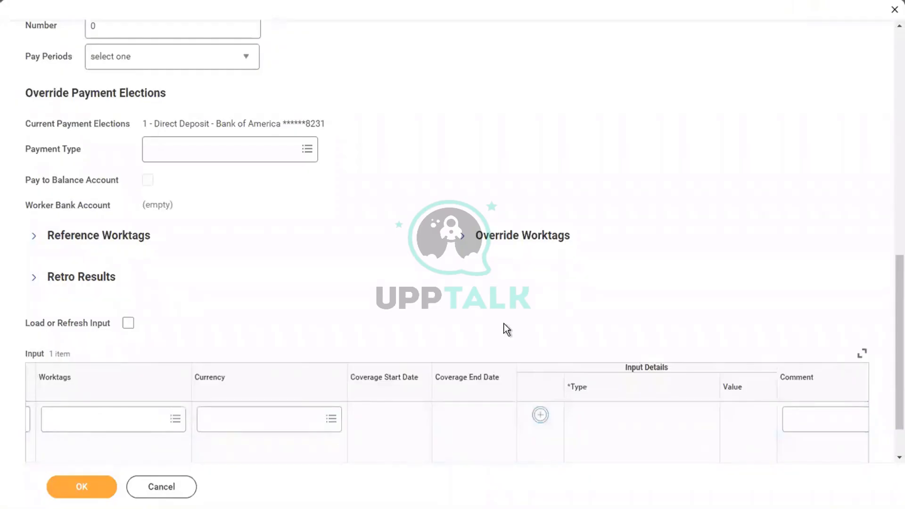
Enter 10000 as the Amount value and submit the on-demand payment for calculation
{"action": "scroll", "coordinate": [504, 323], "scroll_direction": "down", "scroll_amount": 1}
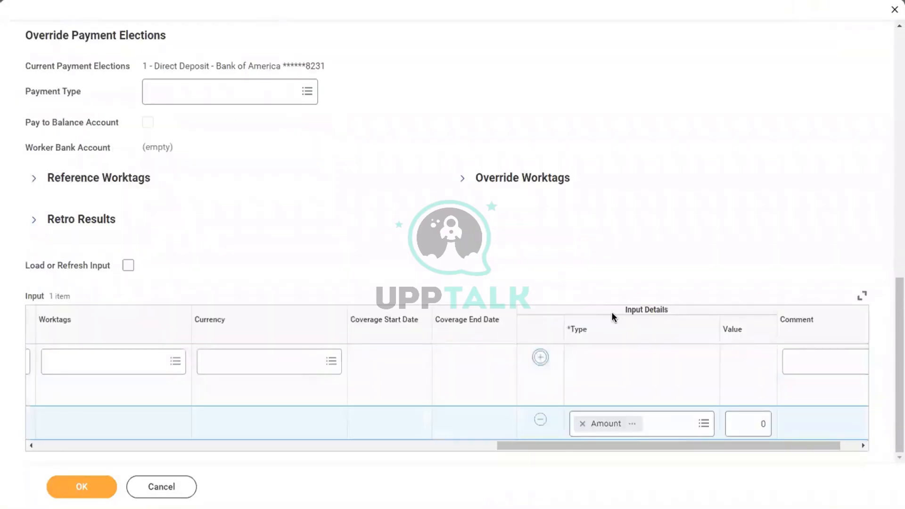
{"action": "left_click", "coordinate": [746, 422]}
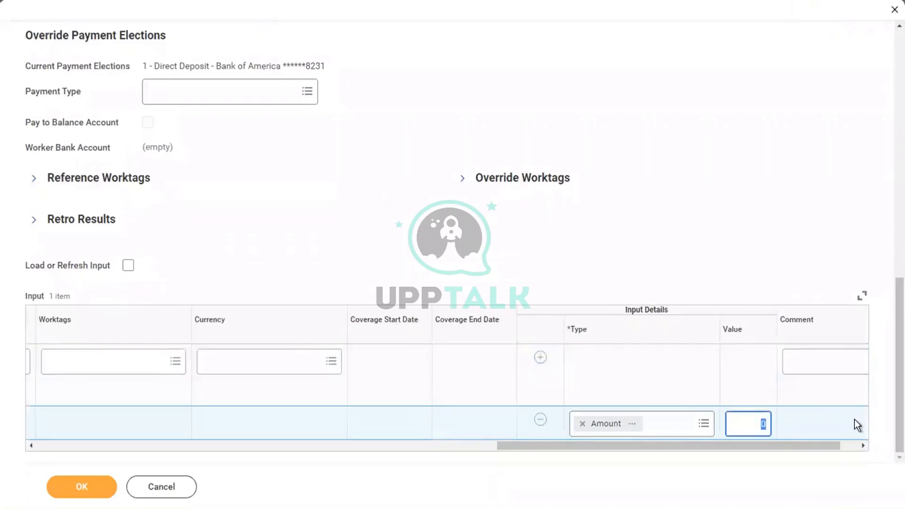
{"action": "type", "text": "10000"}
{"action": "left_click", "coordinate": [93, 488]}
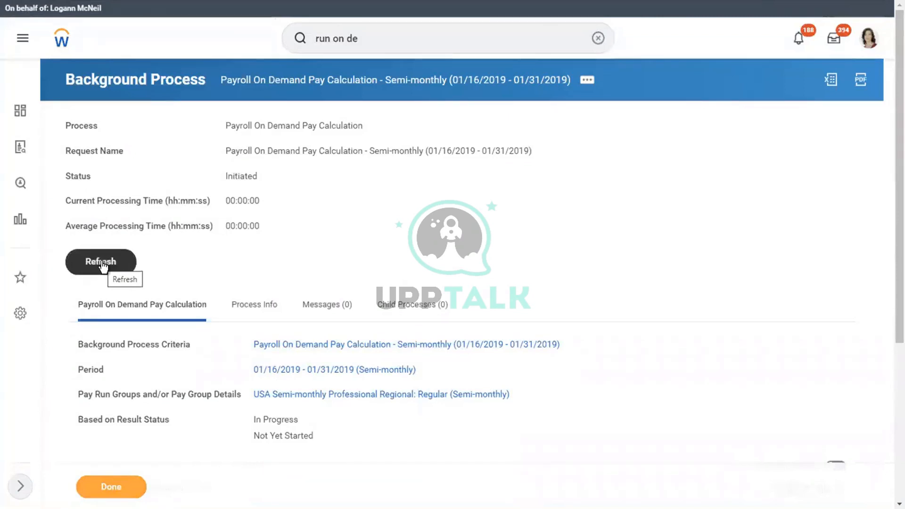
Refresh the background process until the on-demand pay calculation reads Completed, then return to the worker's Pay section
{"action": "left_click", "coordinate": [101, 262]}
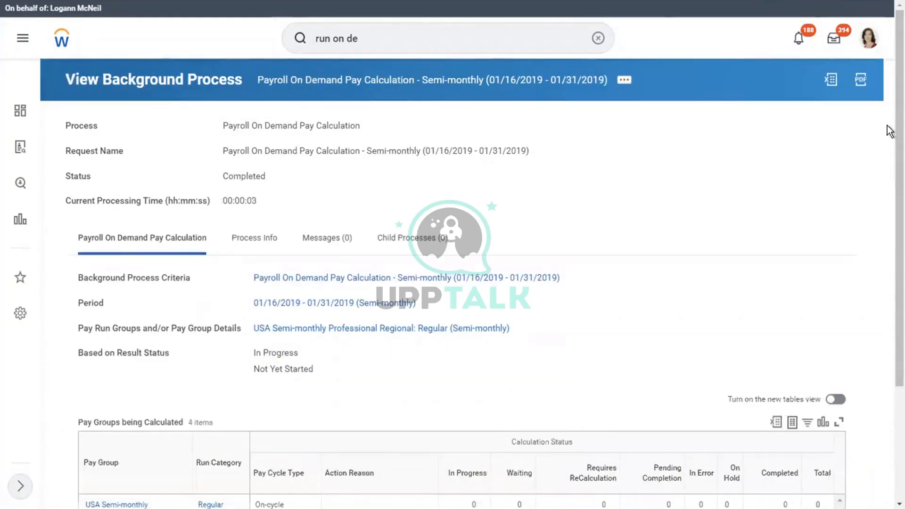
{"action": "left_click_drag", "start_coordinate": [889, 104], "coordinate": [889, 278]}
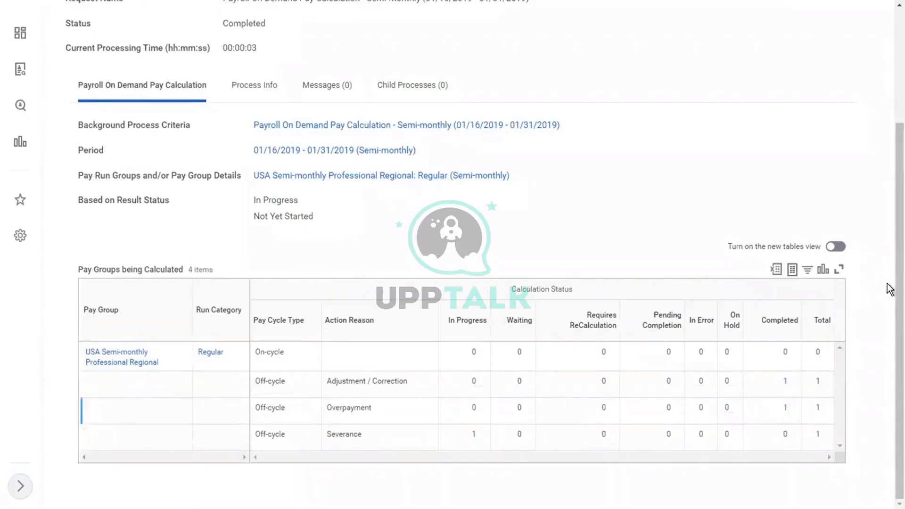
{"action": "scroll", "coordinate": [105, 85], "scroll_direction": "up", "scroll_amount": 3}
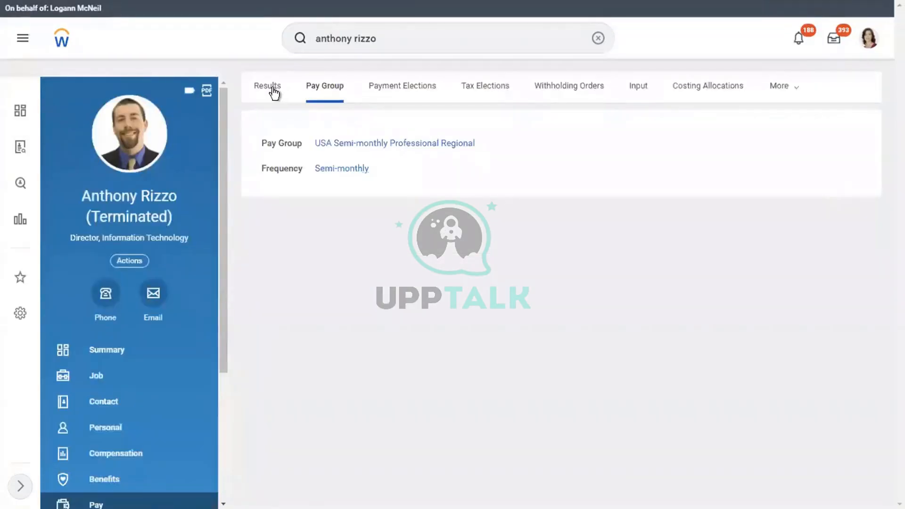
Open the worker's payroll results and bring up Pay Calculation actions for the 01/16/2019 - 01/31/2019 On Demand Payment - Replacement
{"action": "left_click", "coordinate": [273, 90]}
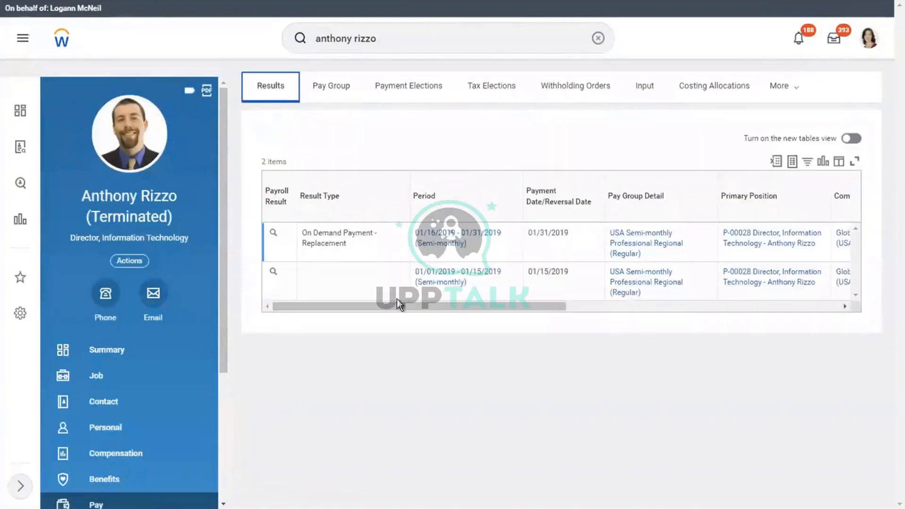
{"action": "left_click_drag", "start_coordinate": [376, 305], "coordinate": [267, 282]}
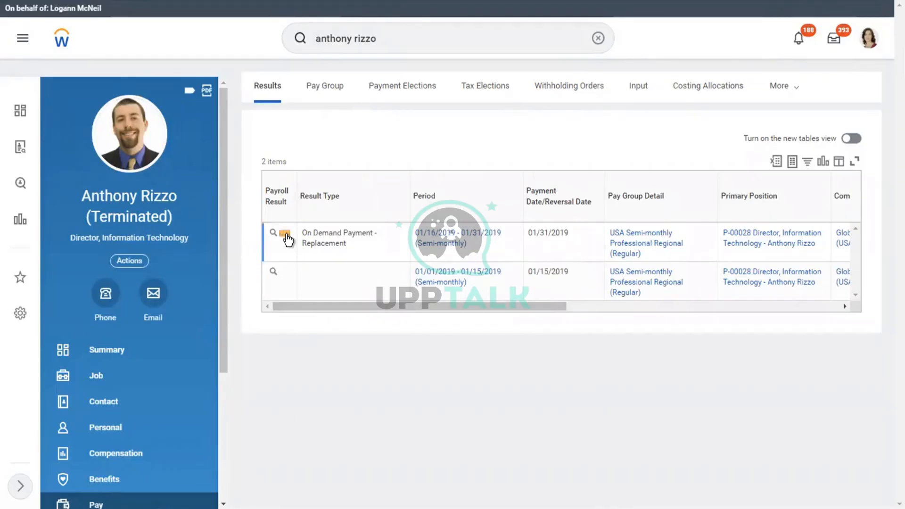
{"action": "left_click", "coordinate": [285, 234]}
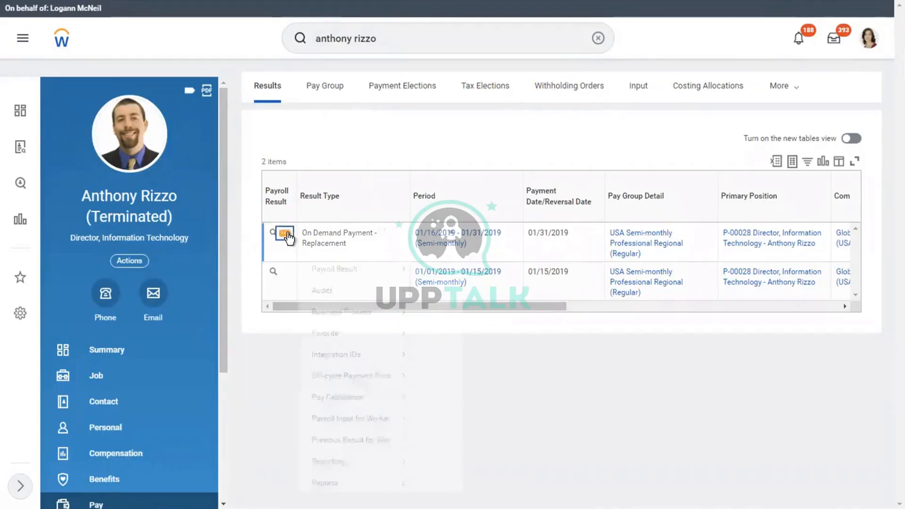
{"action": "mouse_move", "coordinate": [353, 410]}
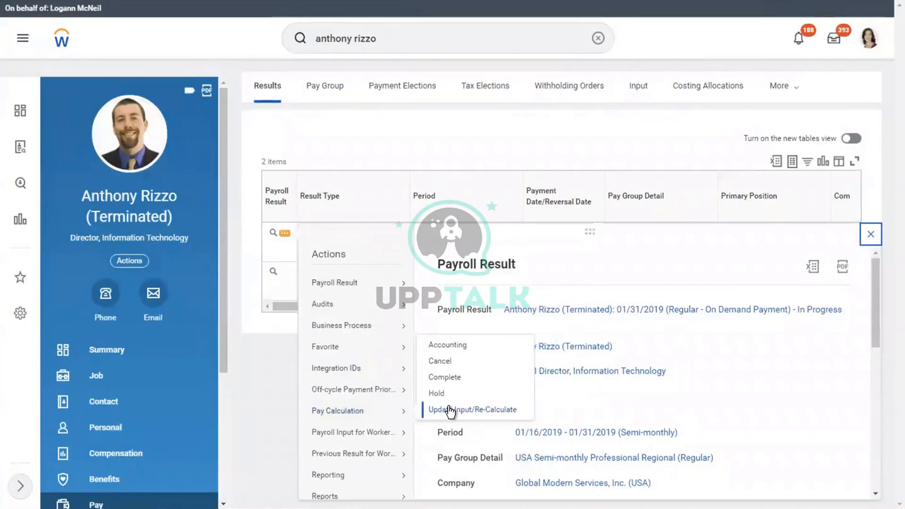
Complete the pay calculation for the severance replacement payment with Gross 10,000.00 and confirm it
{"action": "left_click", "coordinate": [442, 378]}
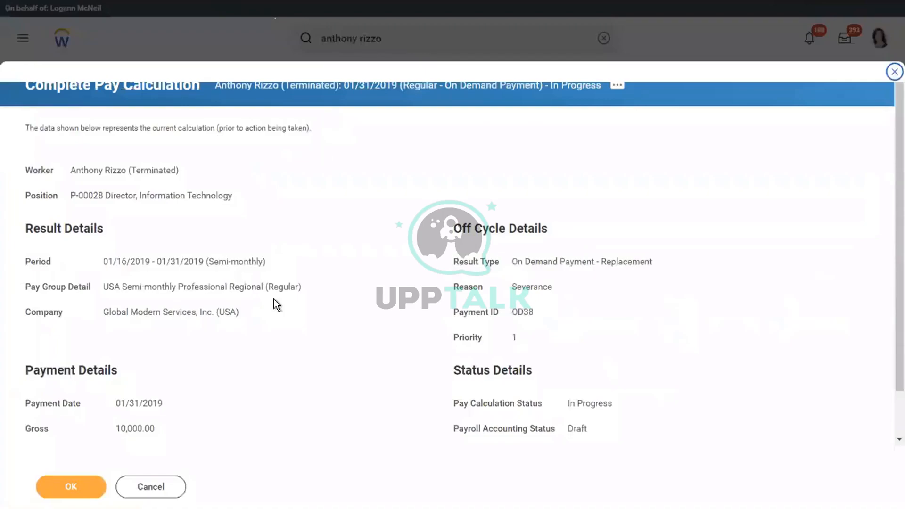
{"action": "left_click", "coordinate": [55, 490]}
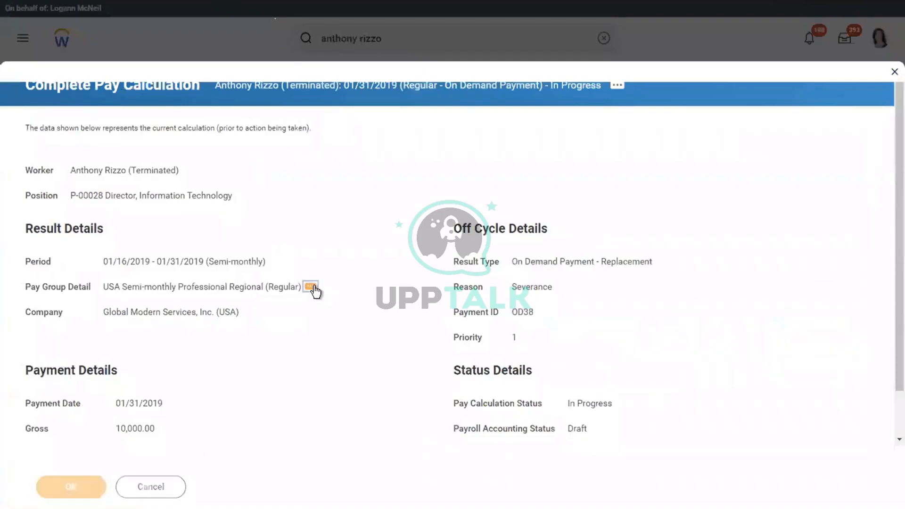
{"action": "left_click", "coordinate": [311, 286]}
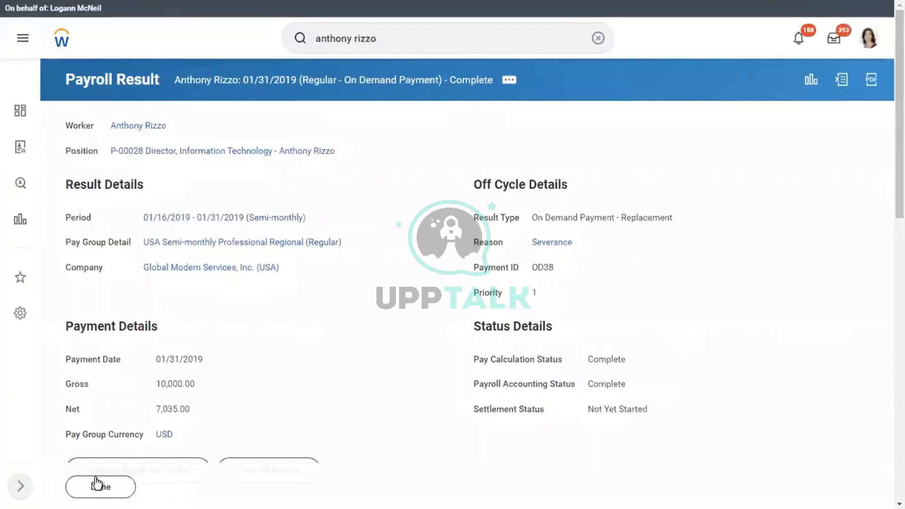
Finish the completed result and verify both pay results, including 01/31/2019, show Calculation Status Complete
{"action": "left_click", "coordinate": [76, 490]}
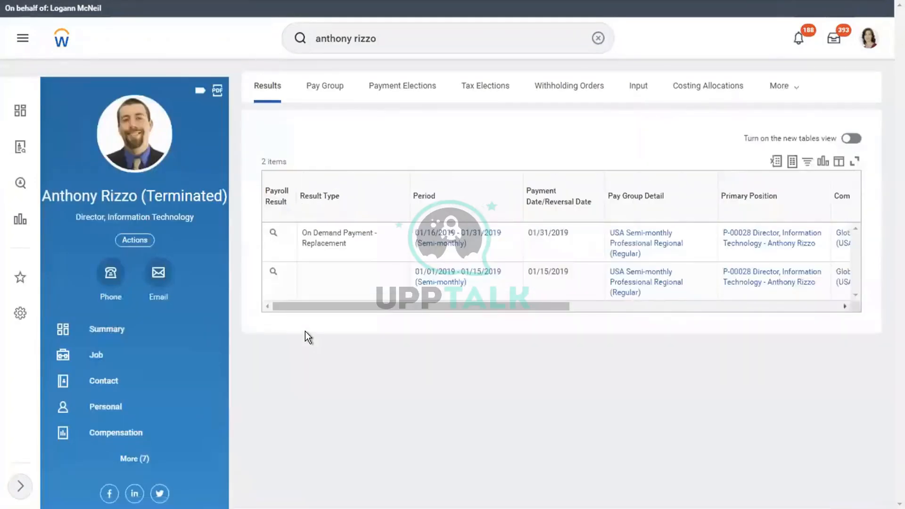
{"action": "left_click_drag", "start_coordinate": [496, 304], "coordinate": [642, 303]}
{"action": "left_click_drag", "start_coordinate": [366, 312], "coordinate": [367, 312]}
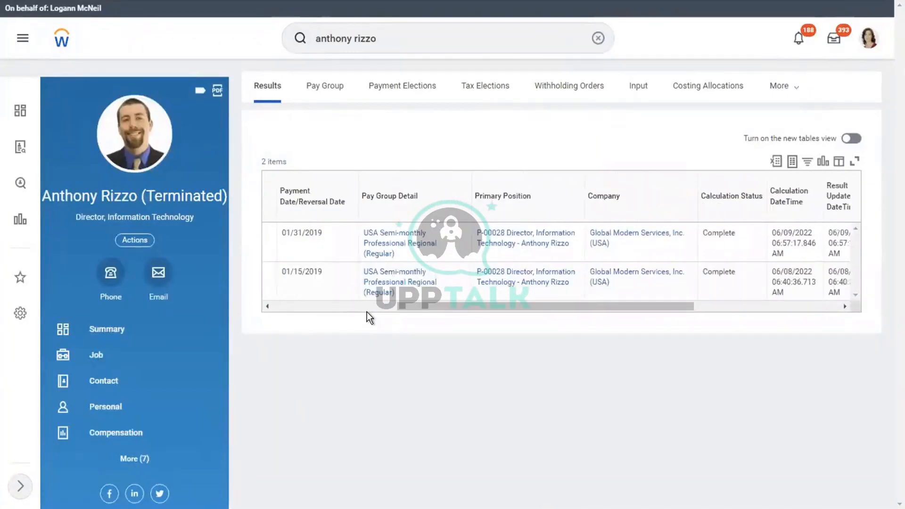